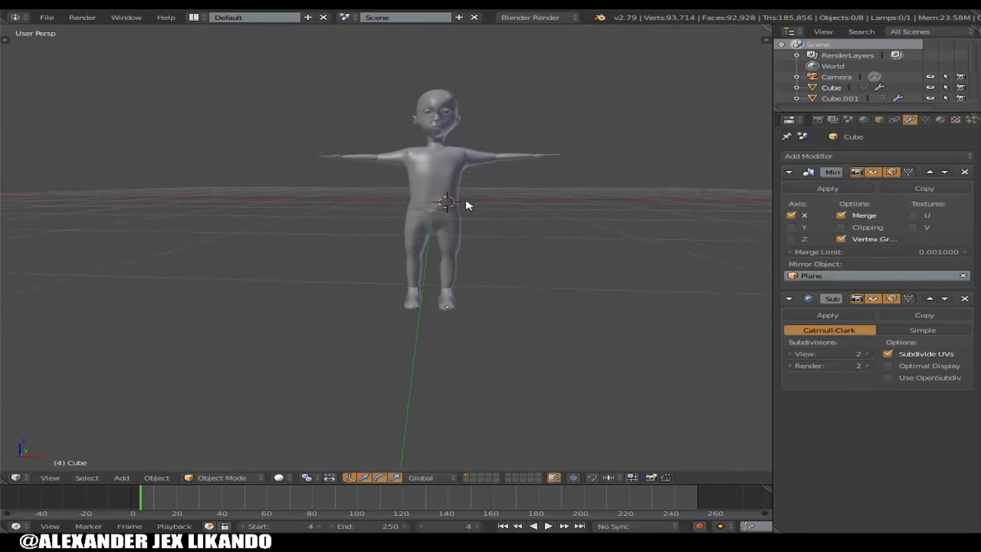
Examine the character model from the front, back and sides, including the shirt around the torso and waist
{"action": "scroll", "coordinate": [526, 215], "scroll_direction": "down", "scroll_amount": 5}
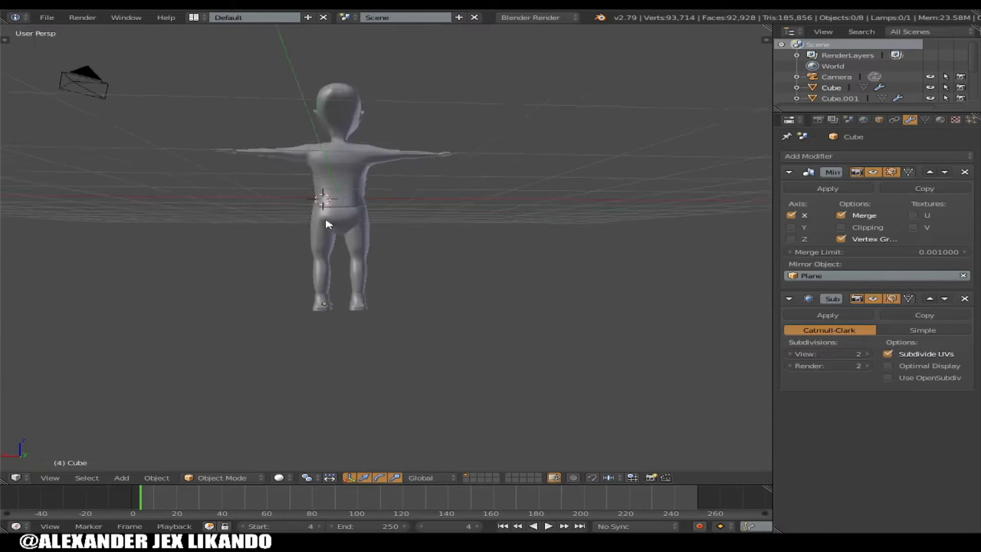
{"action": "scroll", "coordinate": [449, 258], "scroll_direction": "up", "scroll_amount": 4}
{"action": "scroll", "coordinate": [607, 247], "scroll_direction": "down", "scroll_amount": 4}
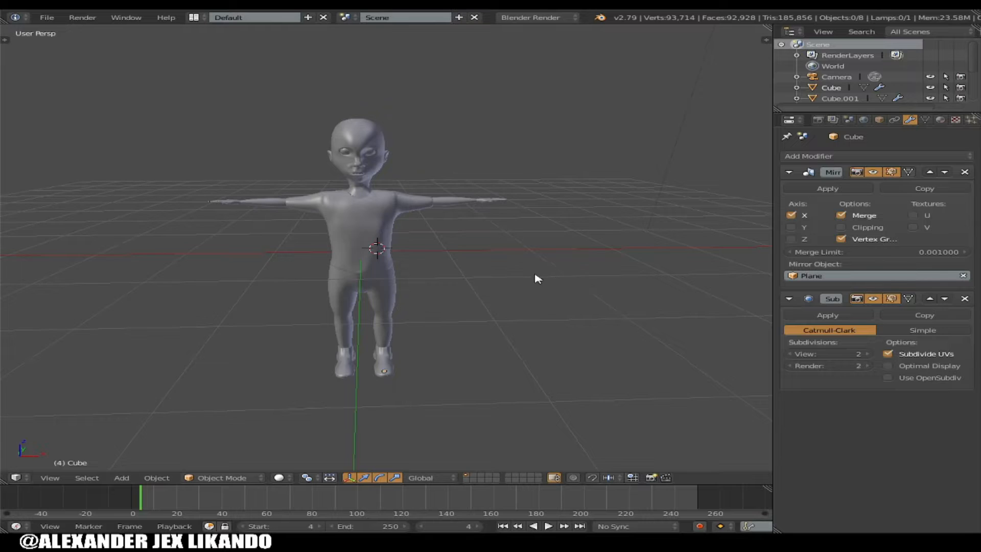
{"action": "scroll", "coordinate": [536, 278], "scroll_direction": "up", "scroll_amount": 1}
{"action": "middle_click_drag", "start_coordinate": [467, 320], "coordinate": [529, 291]}
{"action": "scroll", "coordinate": [468, 285], "scroll_direction": "up", "scroll_amount": 3}
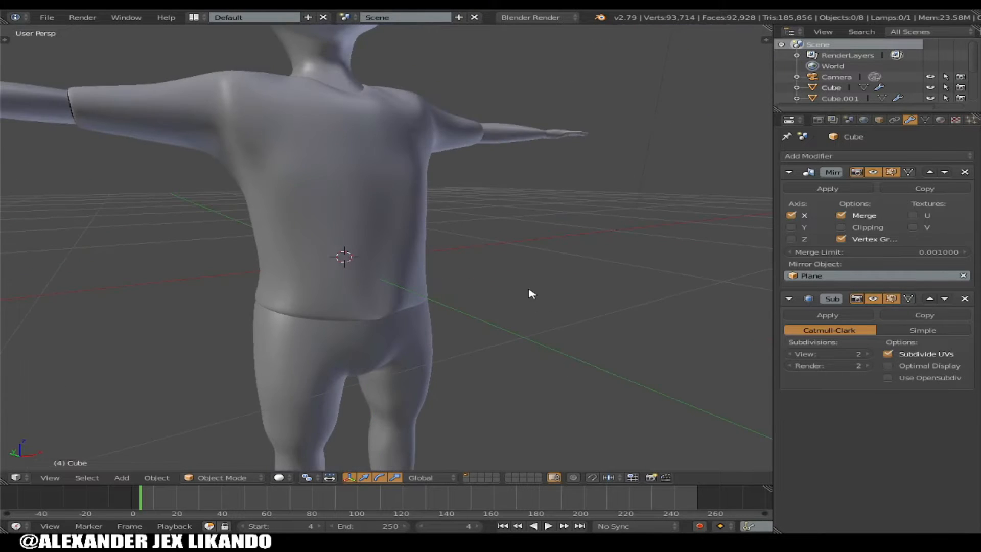
{"action": "scroll", "coordinate": [531, 292], "scroll_direction": "down", "scroll_amount": 3}
{"action": "middle_click_drag", "start_coordinate": [425, 304], "coordinate": [285, 302]}
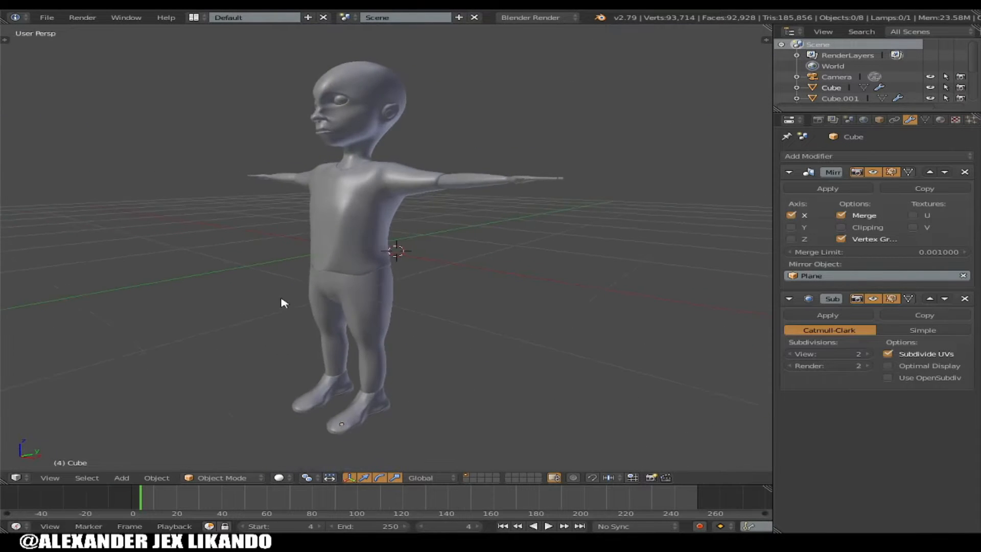
{"action": "scroll", "coordinate": [319, 281], "scroll_direction": "up", "scroll_amount": 4}
{"action": "scroll", "coordinate": [344, 274], "scroll_direction": "up", "scroll_amount": 3}
{"action": "middle_click_drag", "start_coordinate": [343, 274], "coordinate": [501, 298]}
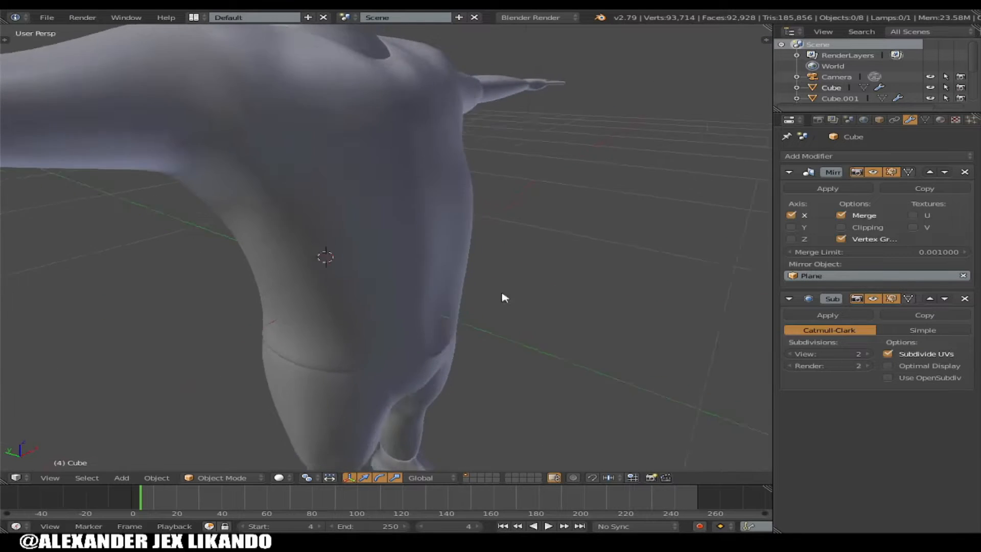
{"action": "scroll", "coordinate": [407, 305], "scroll_direction": "down", "scroll_amount": 5}
{"action": "middle_click_drag", "start_coordinate": [407, 304], "coordinate": [410, 270]}
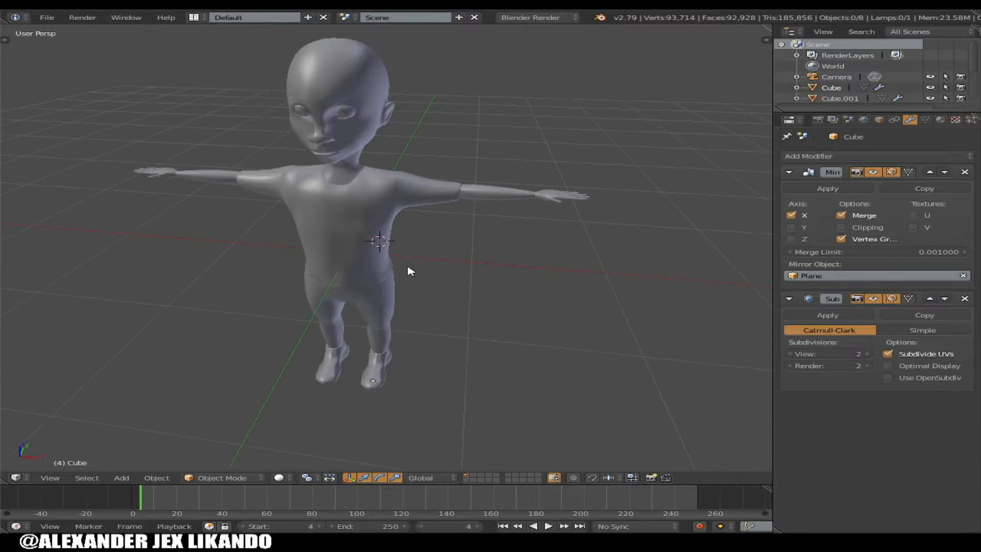
Isolate the character's shirt in local view and open its mesh in Edit Mode
{"action": "right_click", "coordinate": [423, 190]}
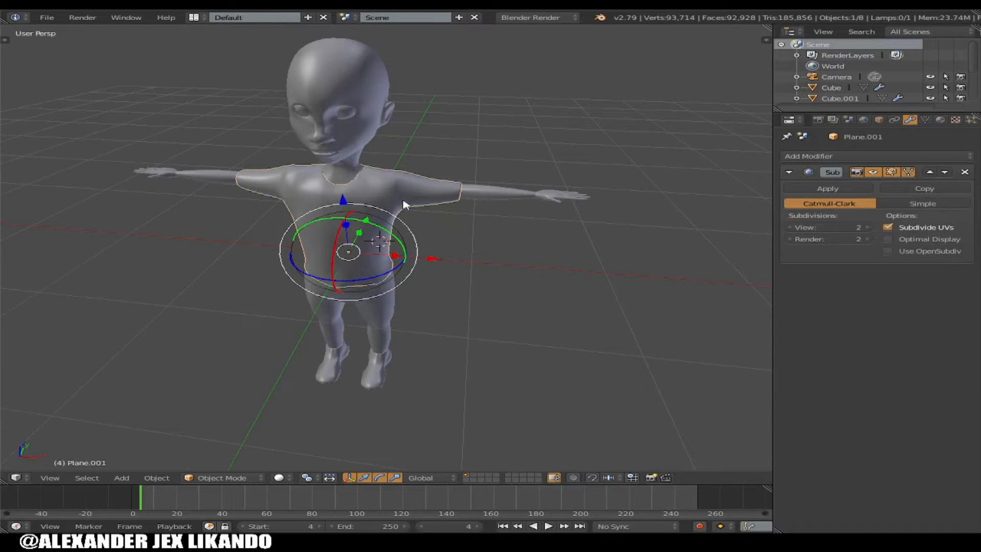
{"action": "scroll", "coordinate": [404, 205], "scroll_direction": "up", "scroll_amount": 2}
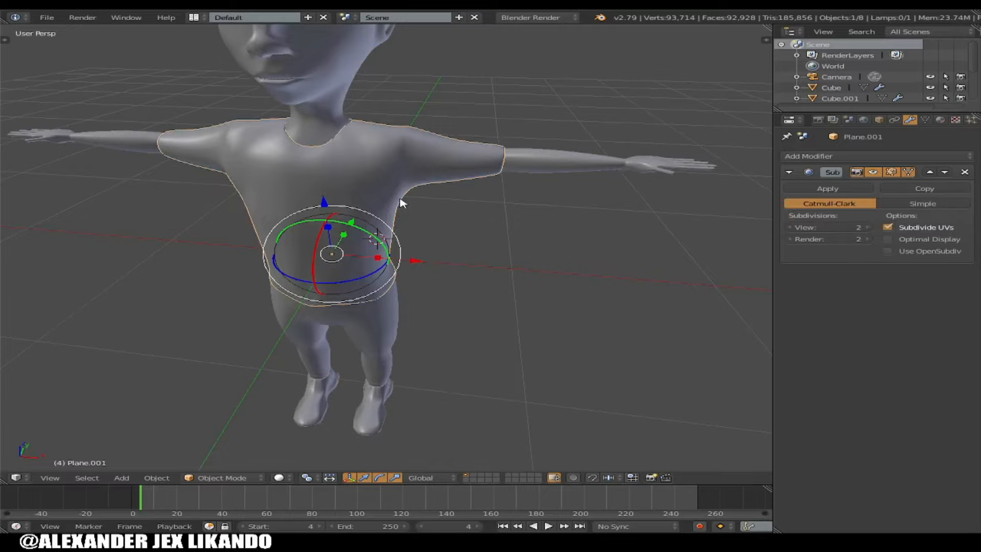
{"action": "key", "text": "KP_Divide"}
{"action": "middle_click_drag", "start_coordinate": [501, 170], "coordinate": [543, 153]}
{"action": "middle_click_drag", "start_coordinate": [403, 225], "coordinate": [482, 244]}
{"action": "key", "text": "Tab"}
{"action": "middle_click_drag", "start_coordinate": [438, 278], "coordinate": [224, 281]}
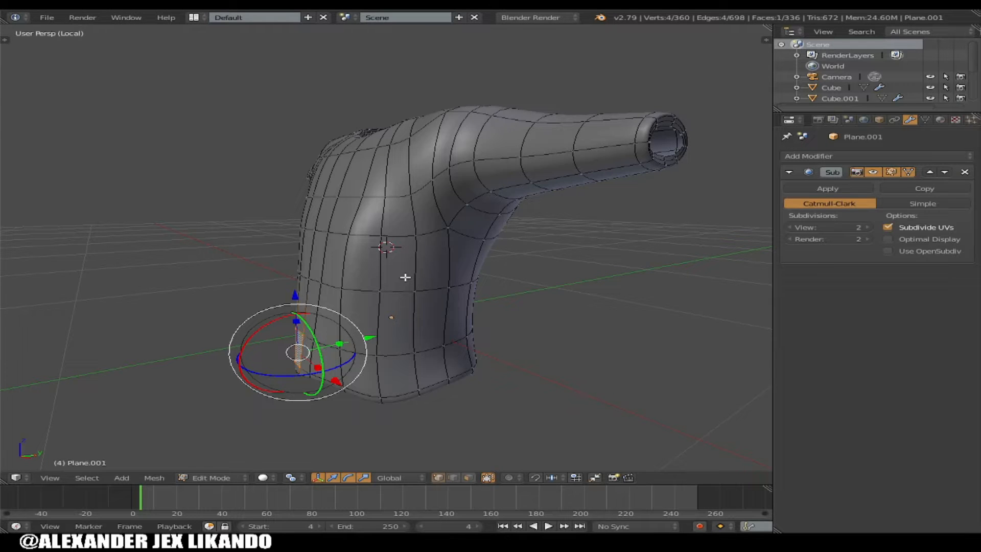
Select the vertical edge loops running from the sleeves down both sides of the shirt
{"action": "middle_click_drag", "start_coordinate": [470, 290], "coordinate": [397, 276]}
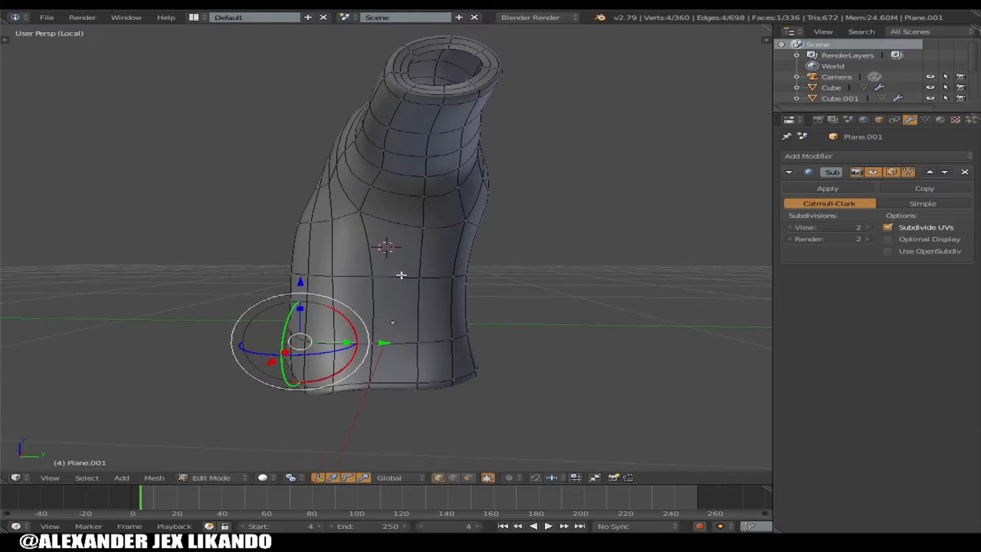
{"action": "scroll", "coordinate": [402, 275], "scroll_direction": "up", "scroll_amount": 1}
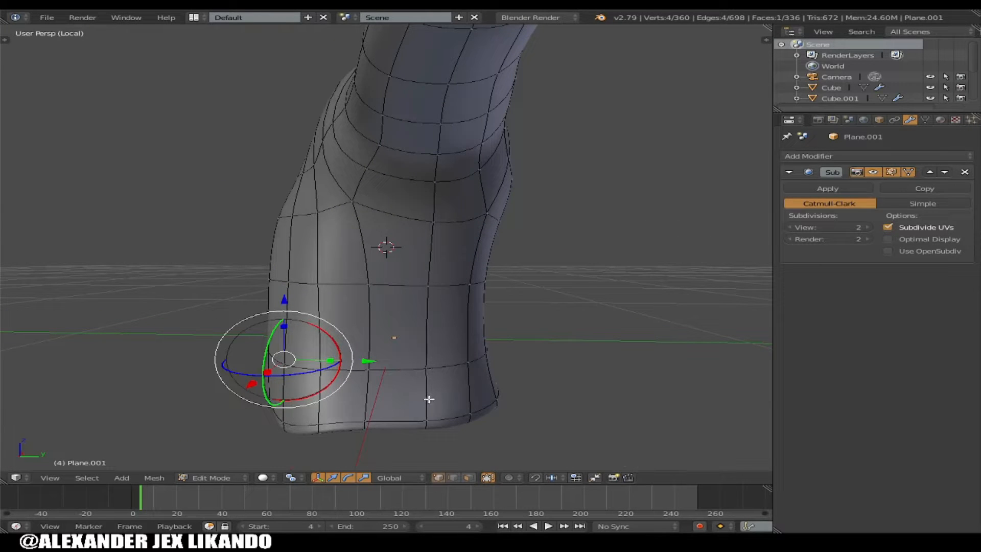
{"action": "right_click", "coordinate": [426, 276], "text": "alt"}
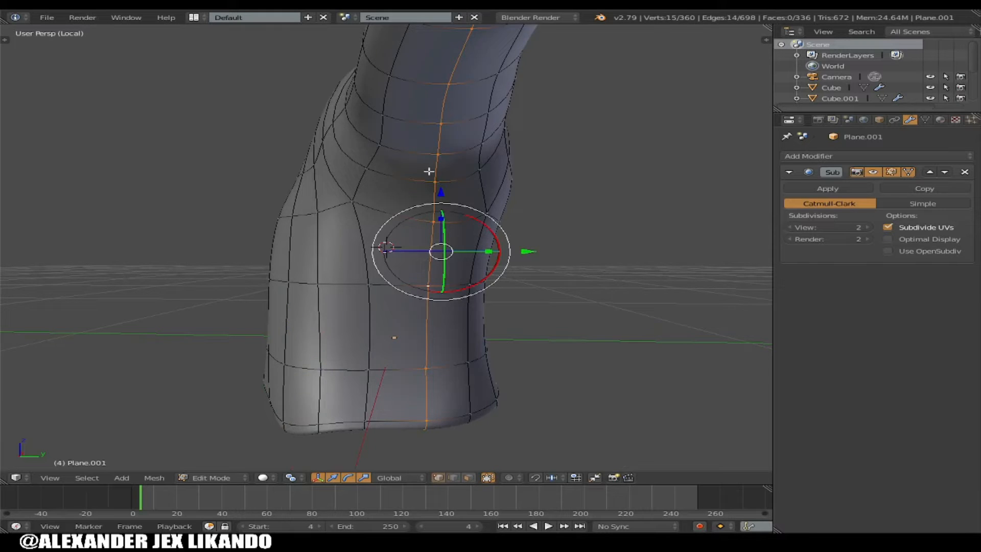
{"action": "scroll", "coordinate": [427, 276], "scroll_direction": "down", "scroll_amount": 5}
{"action": "middle_click_drag", "start_coordinate": [426, 276], "coordinate": [591, 267]}
{"action": "middle_click_drag", "start_coordinate": [320, 278], "coordinate": [679, 306]}
{"action": "right_click", "coordinate": [376, 297], "text": "alt+shift"}
{"action": "middle_click_drag", "start_coordinate": [442, 268], "coordinate": [502, 252]}
{"action": "scroll", "coordinate": [439, 236], "scroll_direction": "down", "scroll_amount": 3}
{"action": "scroll", "coordinate": [420, 249], "scroll_direction": "up", "scroll_amount": 4}
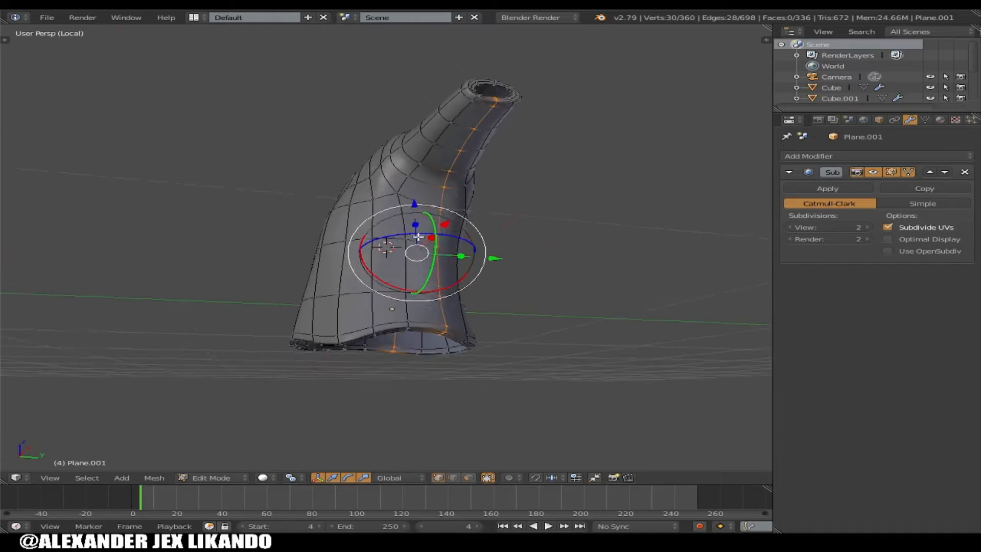
Try to select the lengthwise edge loop along the top of one sleeve
{"action": "scroll", "coordinate": [469, 221], "scroll_direction": "down", "scroll_amount": 2}
{"action": "middle_click_drag", "start_coordinate": [496, 100], "coordinate": [473, 286]}
{"action": "left_click", "coordinate": [469, 295], "text": "shift"}
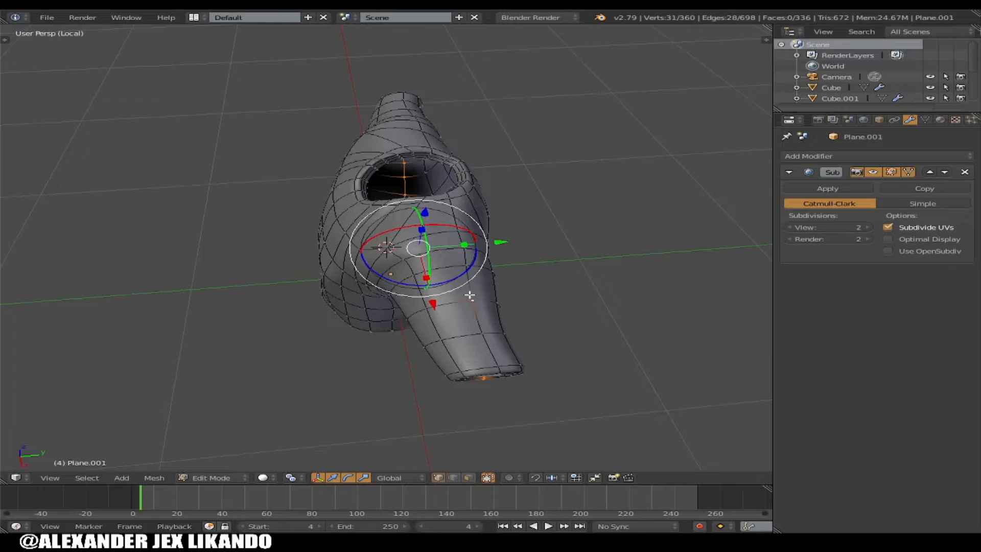
{"action": "right_click", "coordinate": [476, 311], "text": "alt"}
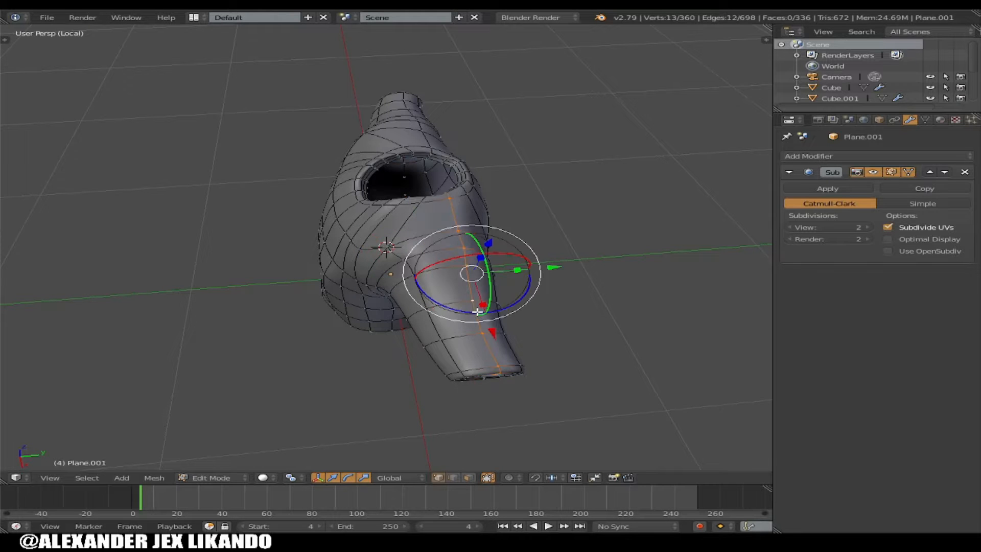
{"action": "middle_click_drag", "start_coordinate": [475, 305], "coordinate": [446, 359]}
{"action": "right_click", "coordinate": [450, 276], "text": "alt"}
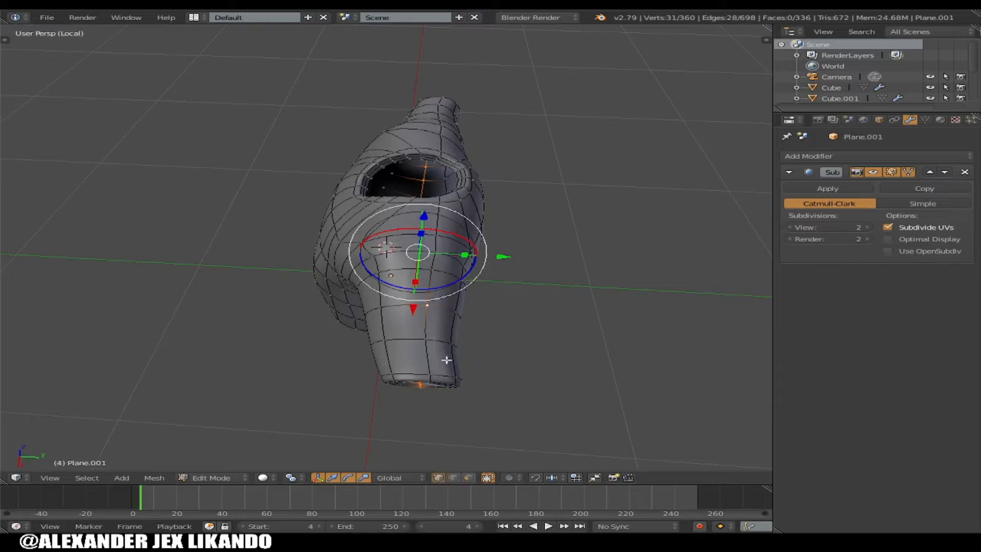
{"action": "right_click", "coordinate": [424, 330], "text": "alt"}
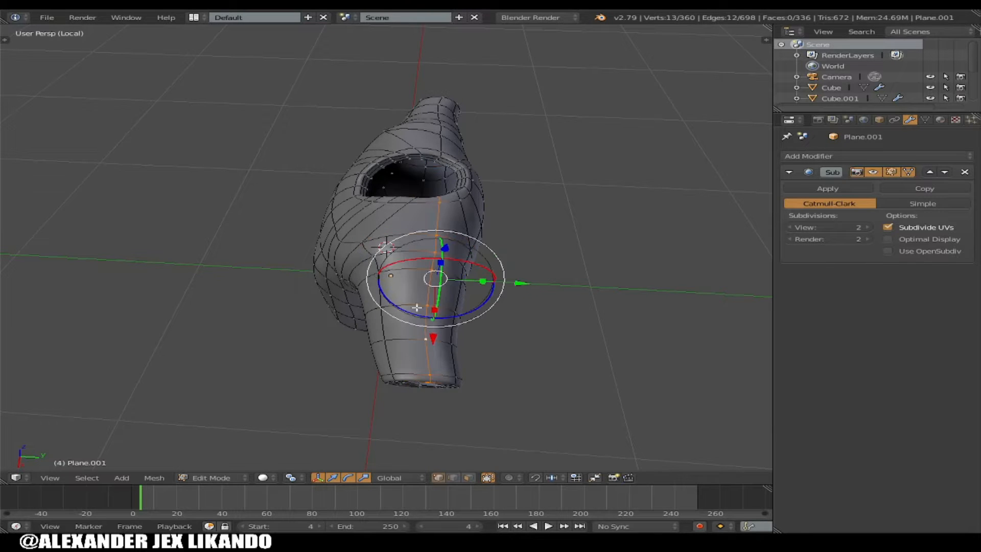
Select the edge loops along the tops of both sleeves and those under the sleeves down both sides of the shirt
{"action": "right_click", "coordinate": [440, 141], "text": "alt"}
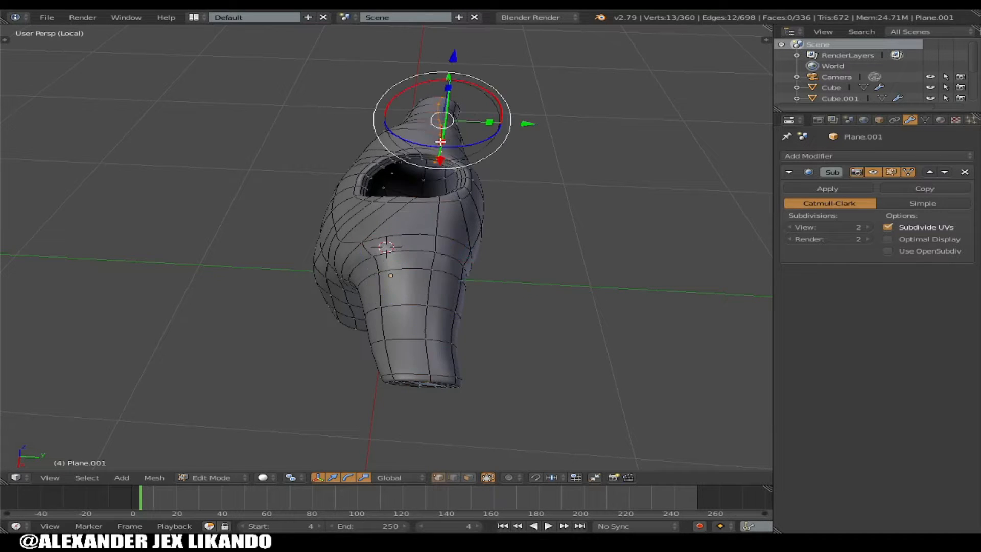
{"action": "right_click", "coordinate": [427, 323], "text": "alt+shift"}
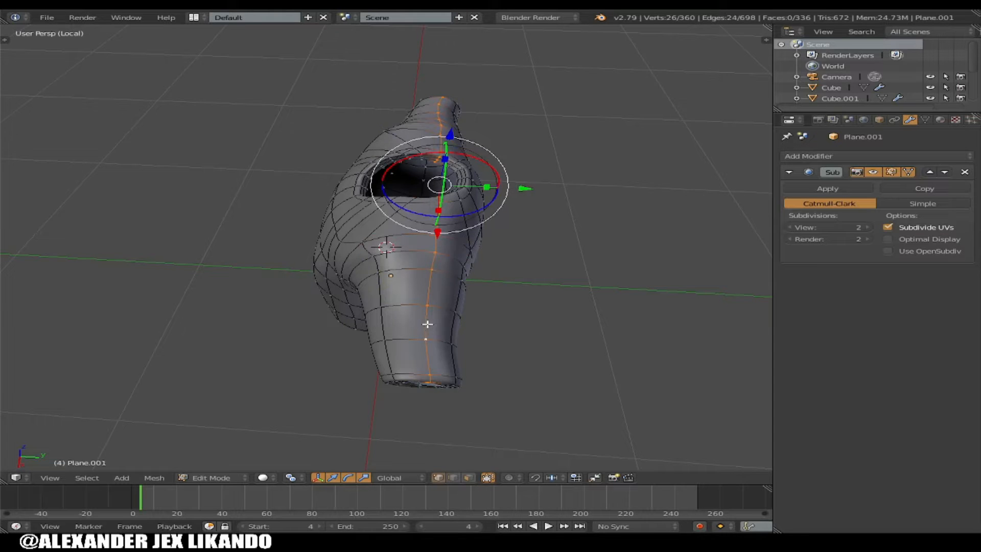
{"action": "middle_click_drag", "start_coordinate": [427, 324], "coordinate": [449, 266]}
{"action": "right_click", "coordinate": [455, 273], "text": "alt+shift"}
{"action": "middle_click_drag", "start_coordinate": [399, 295], "coordinate": [655, 335]}
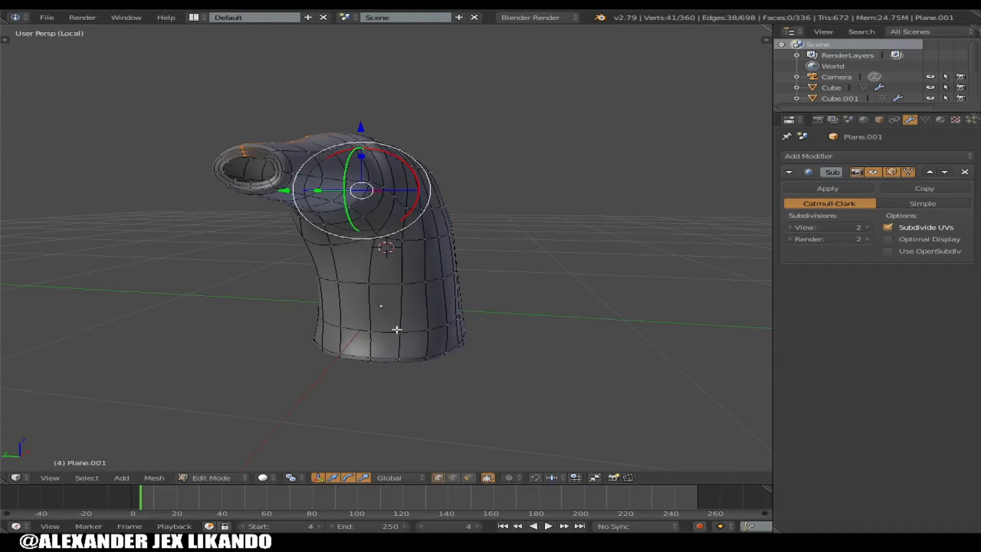
{"action": "right_click", "coordinate": [343, 306], "text": "alt+shift"}
{"action": "middle_click_drag", "start_coordinate": [361, 292], "coordinate": [80, 328]}
{"action": "middle_click_drag", "start_coordinate": [246, 336], "coordinate": [360, 295]}
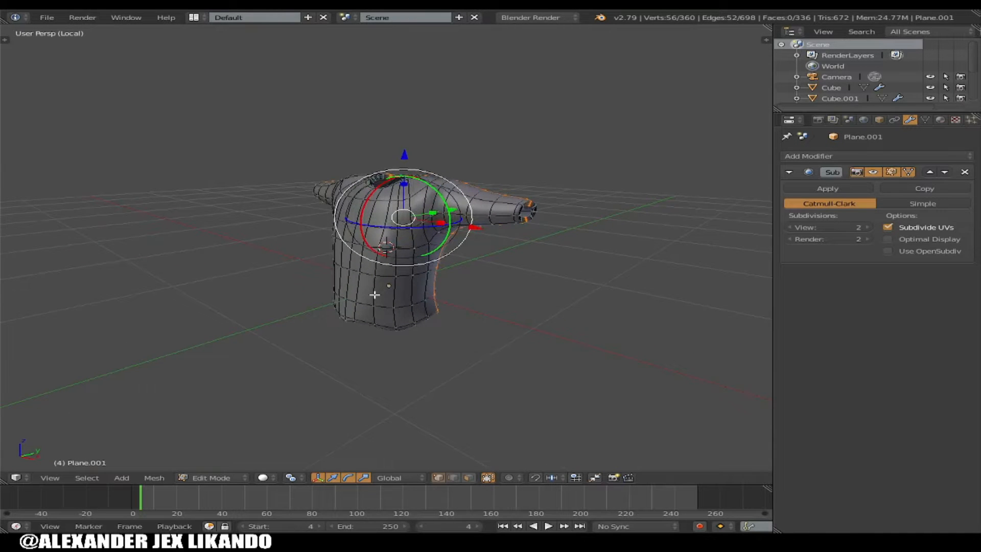
Mark the selected shirt edge loops as seams
{"action": "key", "text": "ctrl+e"}
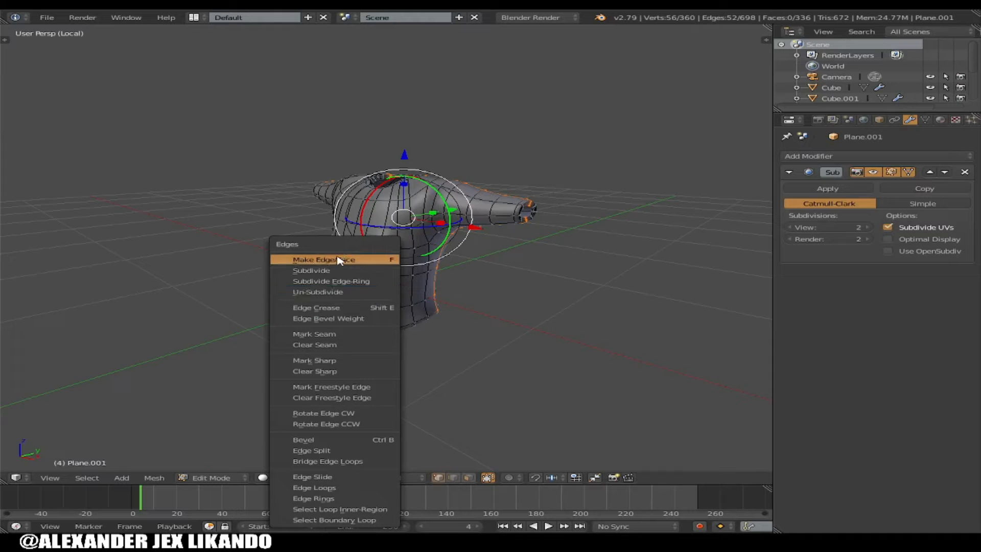
{"action": "left_click", "coordinate": [339, 335]}
{"action": "middle_click_drag", "start_coordinate": [501, 290], "coordinate": [569, 296]}
{"action": "key", "text": "Tab"}
{"action": "key", "text": "Tab"}
{"action": "middle_click_drag", "start_coordinate": [482, 251], "coordinate": [460, 214]}
Switch the screen layout to UV Editing
{"action": "left_click", "coordinate": [193, 17]}
{"action": "left_click", "coordinate": [193, 17]}
{"action": "left_click", "coordinate": [194, 17]}
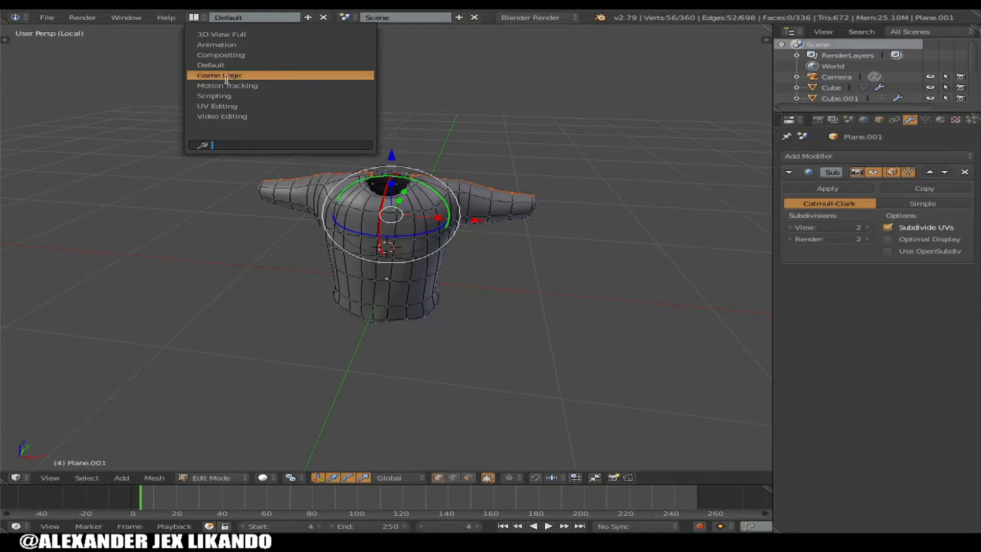
{"action": "left_click", "coordinate": [249, 108]}
{"action": "middle_click_drag", "start_coordinate": [878, 240], "coordinate": [947, 248]}
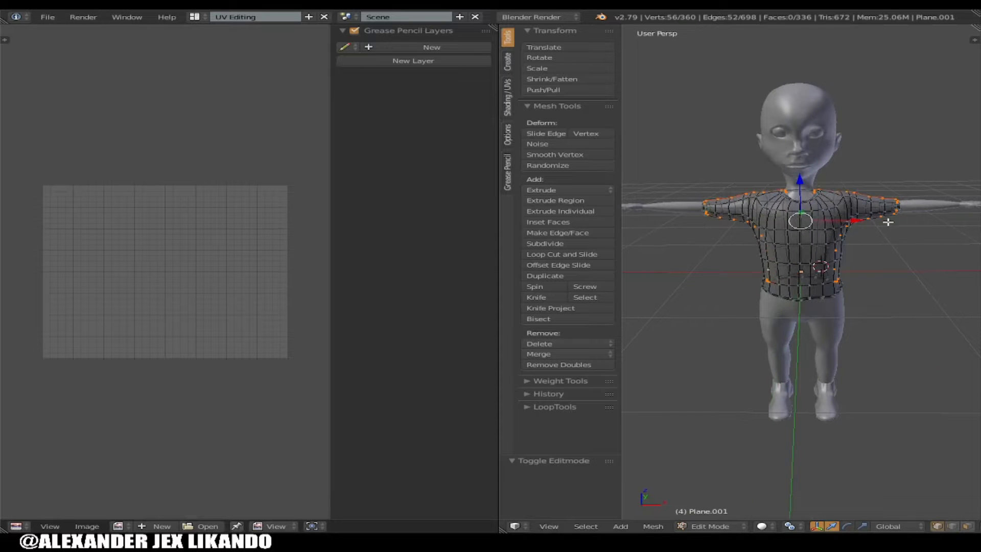
Unwrap the entire shirt mesh along its seams with the Unwrap operation
{"action": "key", "text": "a"}
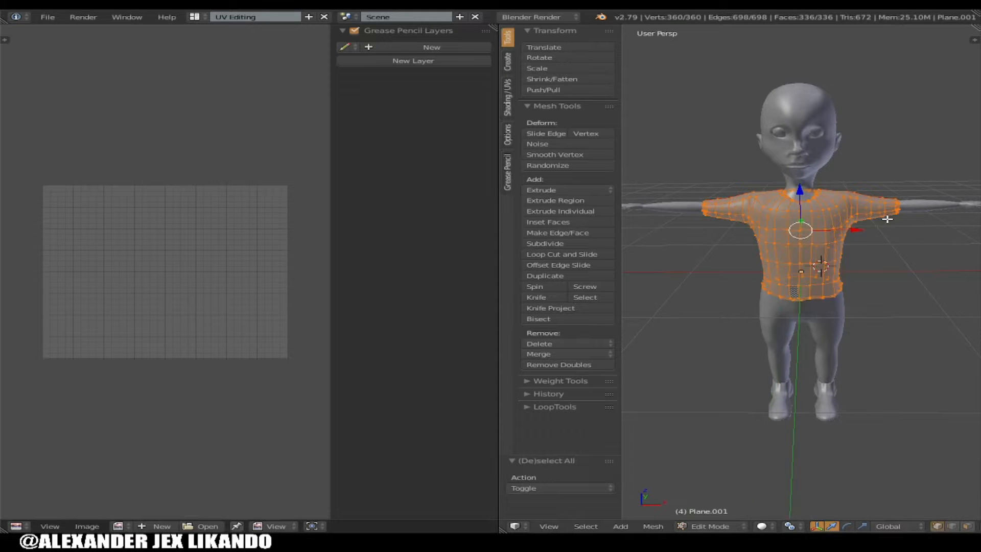
{"action": "key", "text": "u"}
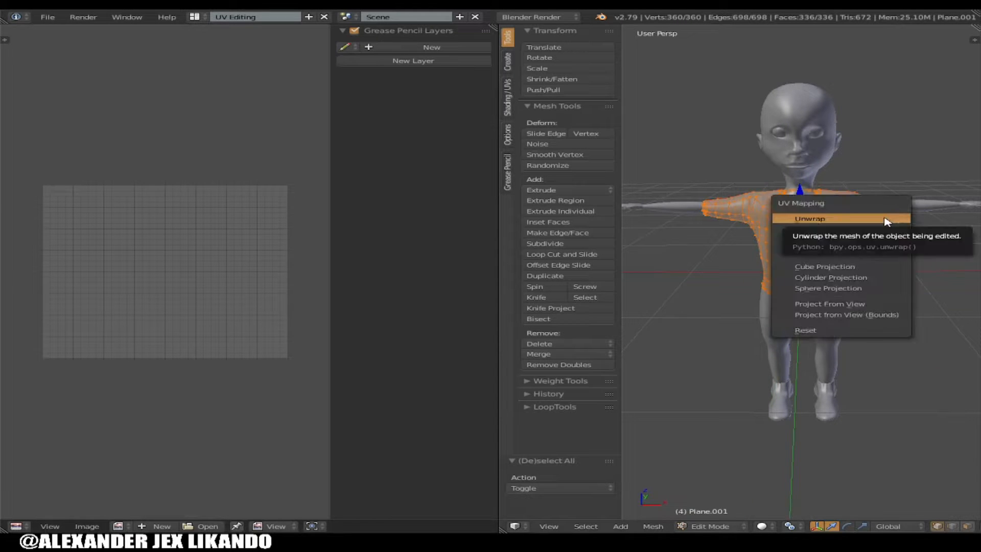
{"action": "left_click", "coordinate": [886, 218]}
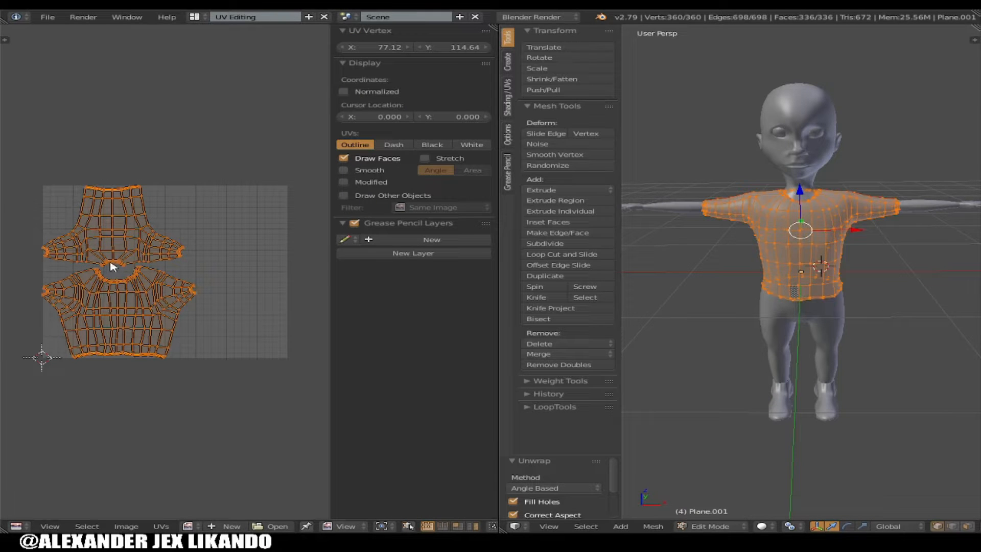
{"action": "scroll", "coordinate": [125, 254], "scroll_direction": "up", "scroll_amount": 1}
Set the render engine to Cycles Render
{"action": "left_click", "coordinate": [192, 17]}
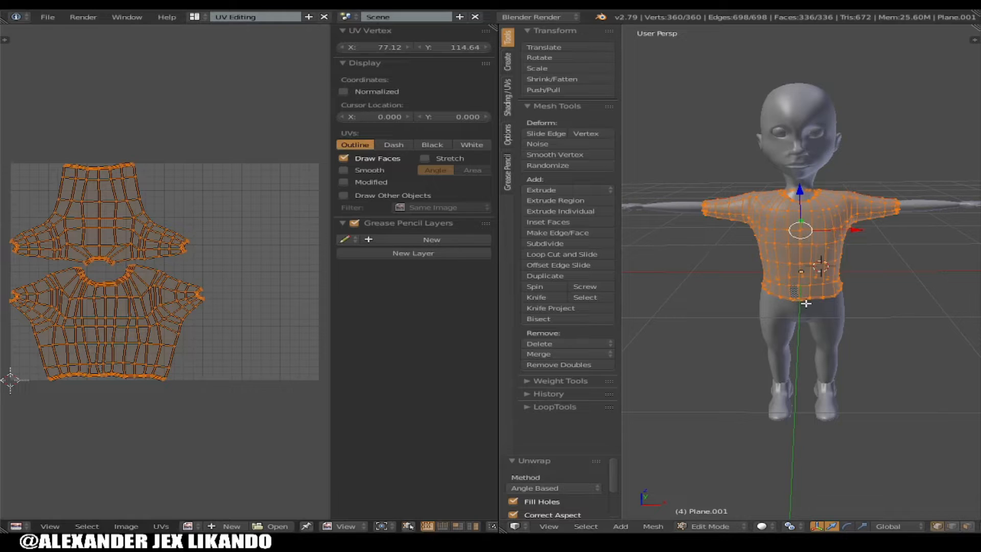
{"action": "left_click", "coordinate": [567, 16]}
{"action": "left_click", "coordinate": [554, 56]}
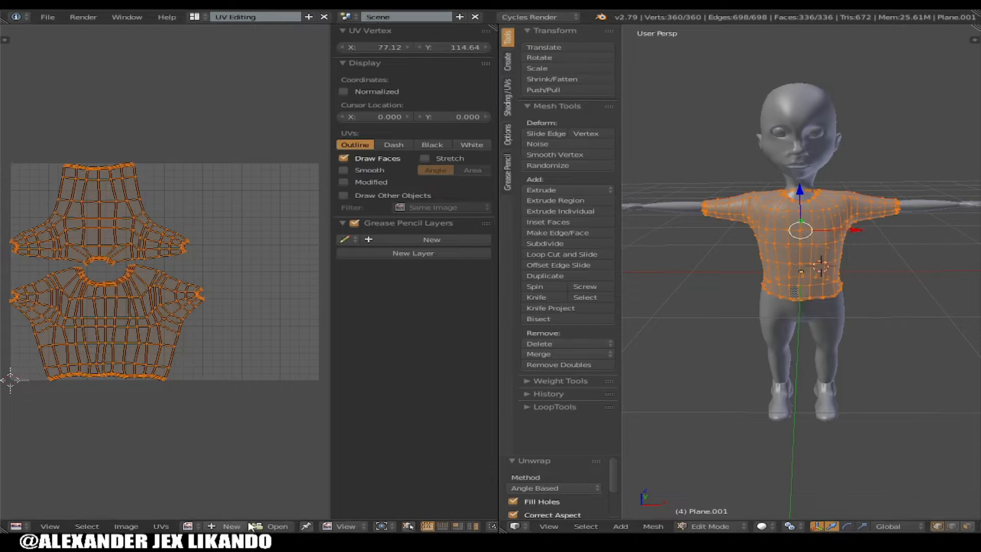
Create a new 1024 × 1024 px image named CHECKER with the Color Grid generated type
{"action": "left_click", "coordinate": [226, 526]}
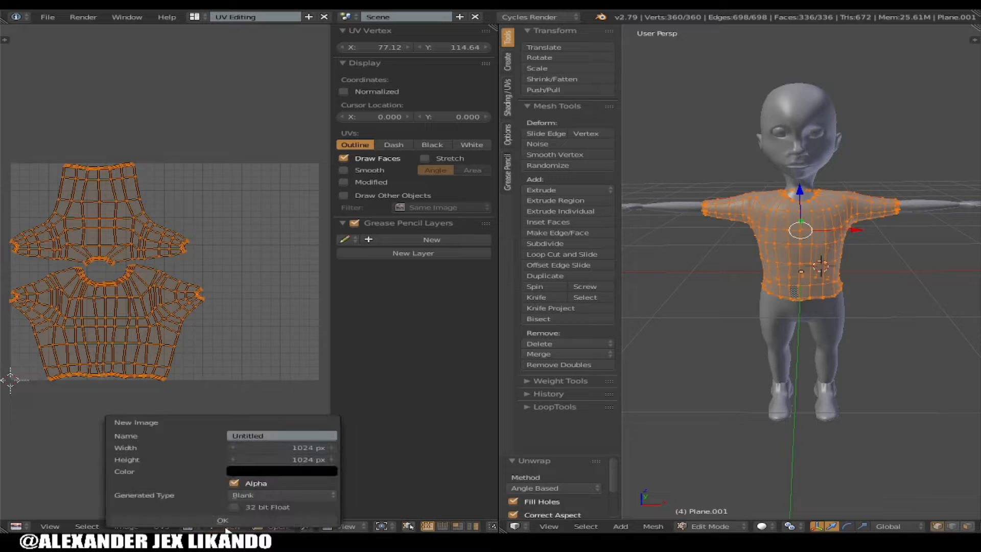
{"action": "left_click", "coordinate": [292, 495]}
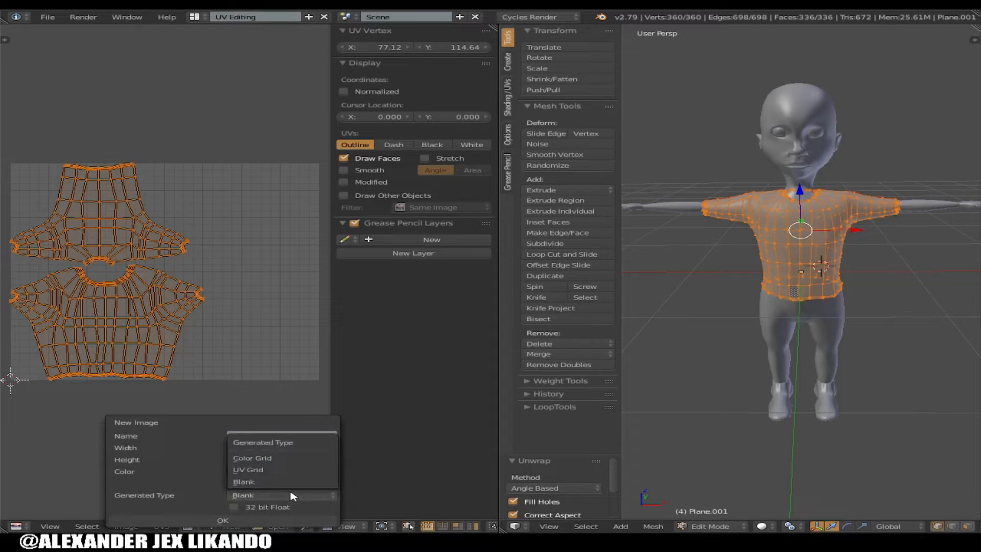
{"action": "left_click", "coordinate": [305, 464]}
{"action": "left_click", "coordinate": [299, 436]}
{"action": "key", "text": "BackSpace"}
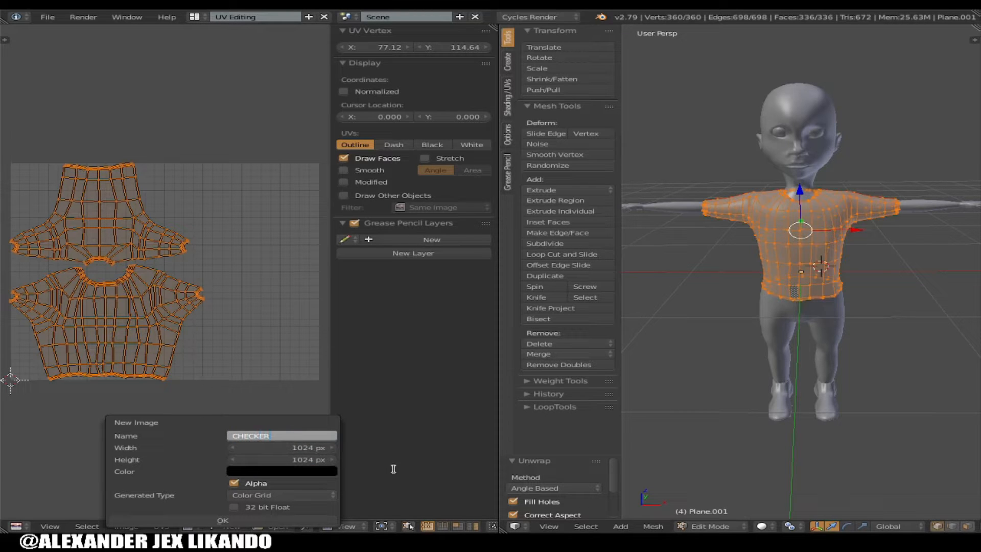
{"action": "type", "text": "CHECKER"}
{"action": "left_click", "coordinate": [200, 519]}
{"action": "scroll", "coordinate": [187, 243], "scroll_direction": "down", "scroll_amount": 6}
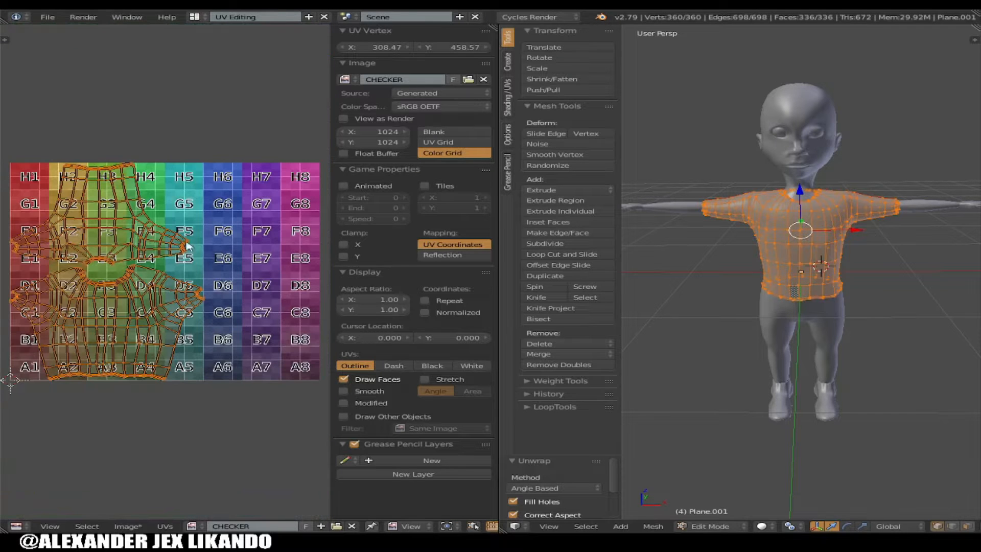
Change the image editor area to the Node Editor
{"action": "left_click", "coordinate": [195, 19]}
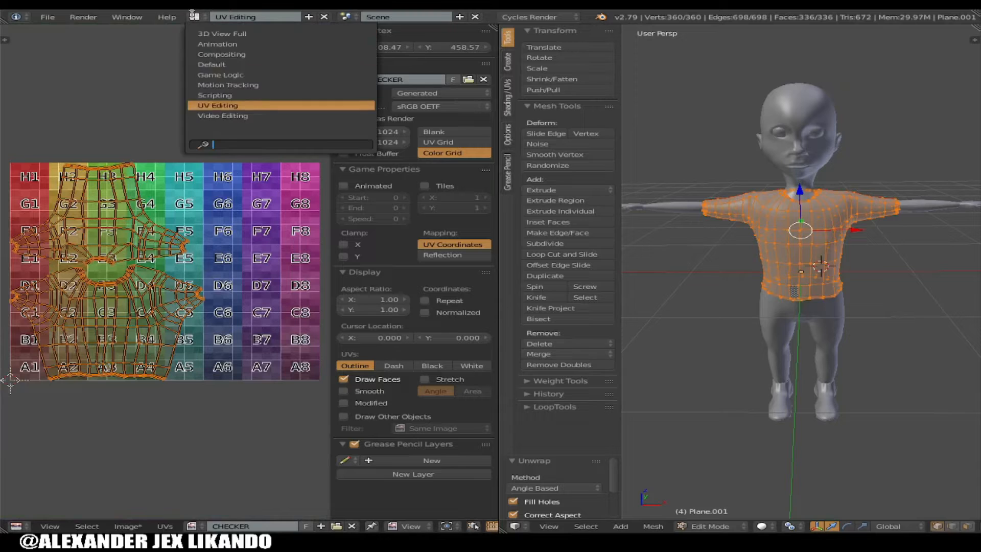
{"action": "left_click", "coordinate": [16, 526]}
{"action": "left_click", "coordinate": [78, 407]}
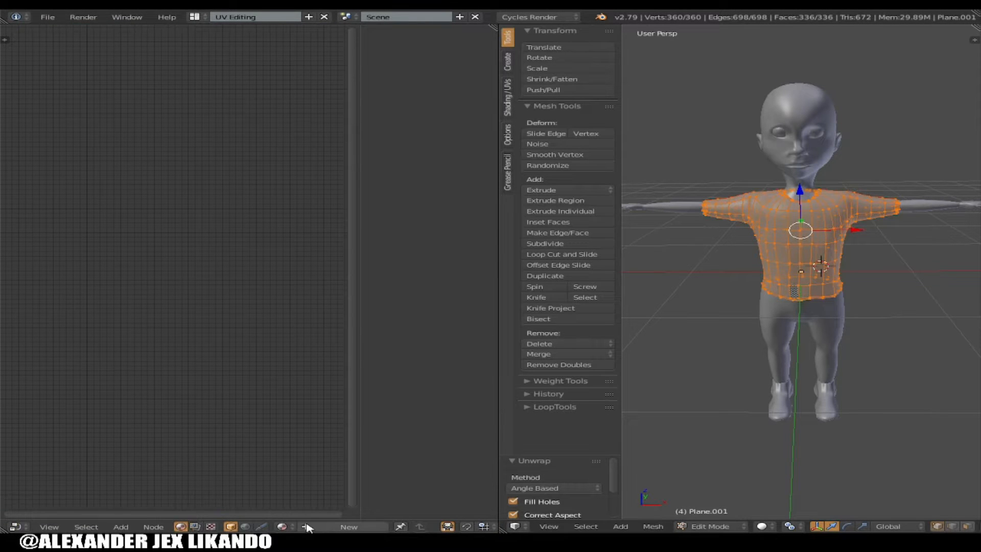
Create a new material for the shirt and name it CHECKER PATTERN
{"action": "left_click", "coordinate": [280, 524]}
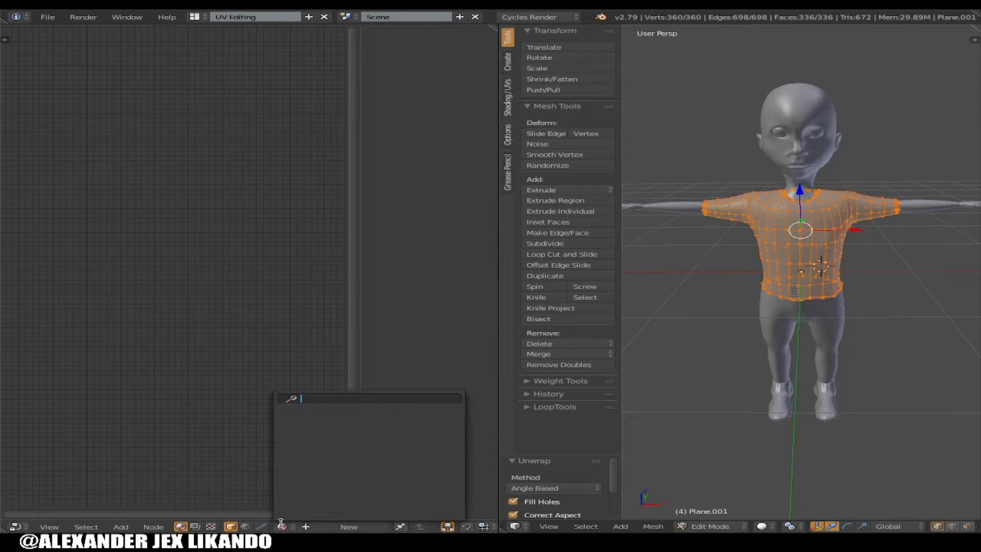
{"action": "left_click", "coordinate": [330, 526]}
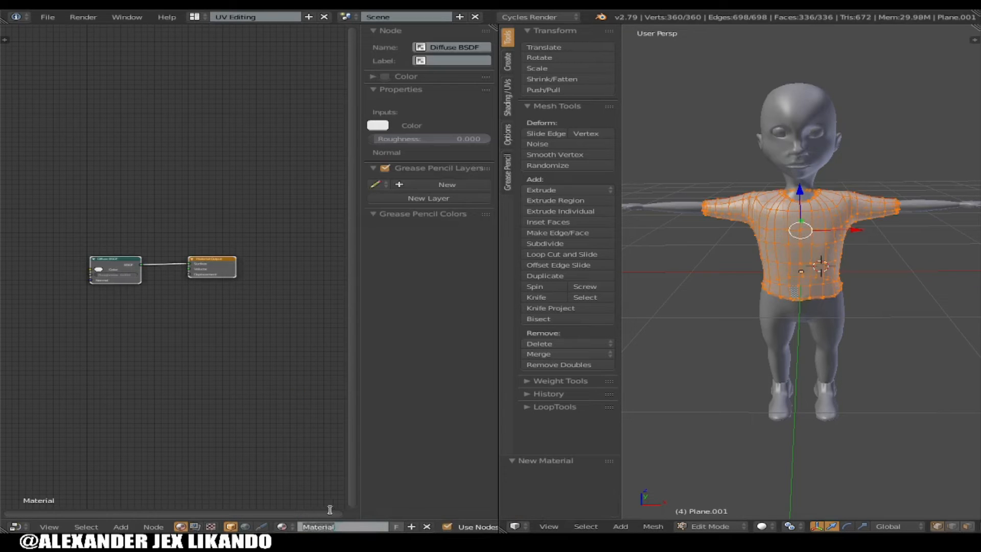
{"action": "key", "text": "BackSpace"}
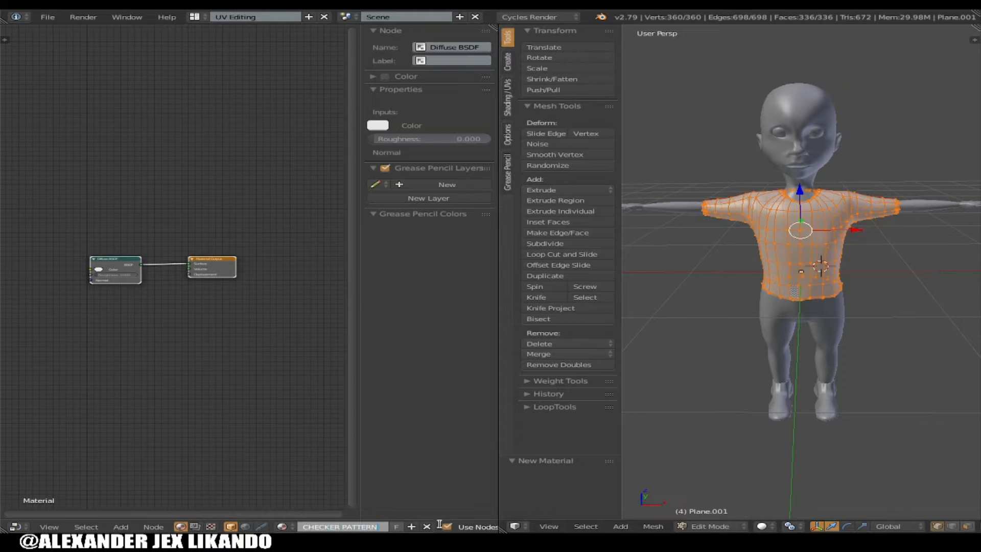
{"action": "key", "text": "Return"}
Spread the Diffuse BSDF and Material Output nodes apart, leaving free space before the Diffuse BSDF node
{"action": "mouse_move", "coordinate": [109, 265]}
{"action": "left_mouse_down"}
{"action": "mouse_move", "coordinate": [164, 252]}
{"action": "mouse_move", "coordinate": [121, 250]}
{"action": "left_mouse_up"}
{"action": "left_click_drag", "start_coordinate": [202, 268], "coordinate": [278, 273]}
{"action": "left_click_drag", "start_coordinate": [115, 250], "coordinate": [142, 257]}
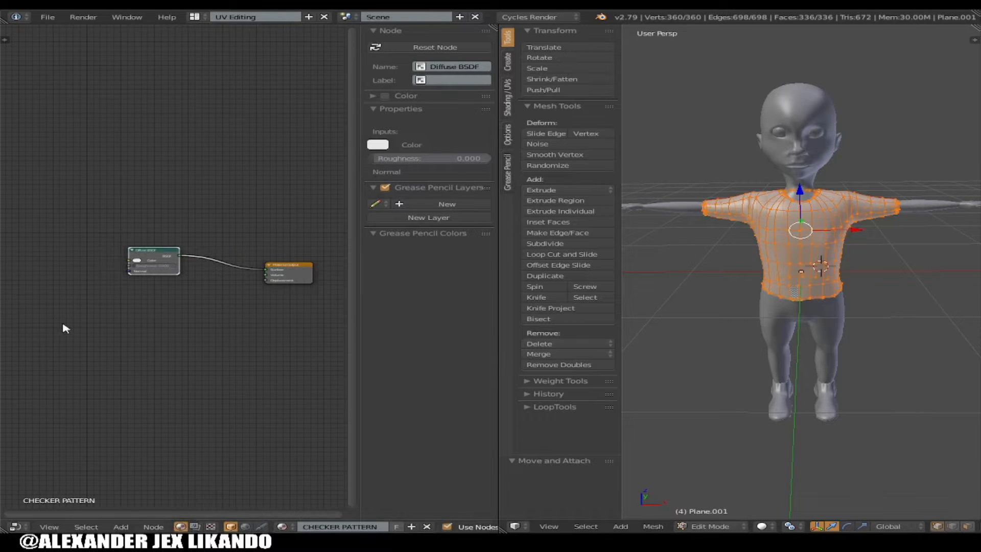
Add an Image Texture node before the Diffuse BSDF and link its Color output to the Diffuse BSDF's Color input
{"action": "key", "text": "shift+a"}
{"action": "mouse_move", "coordinate": [66, 358]}
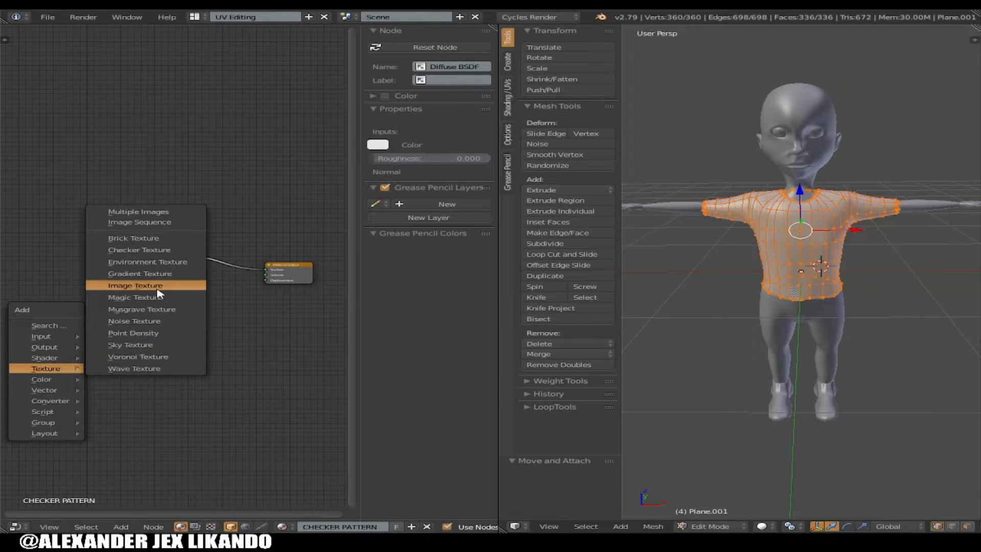
{"action": "left_click", "coordinate": [159, 293]}
{"action": "left_click", "coordinate": [95, 245]}
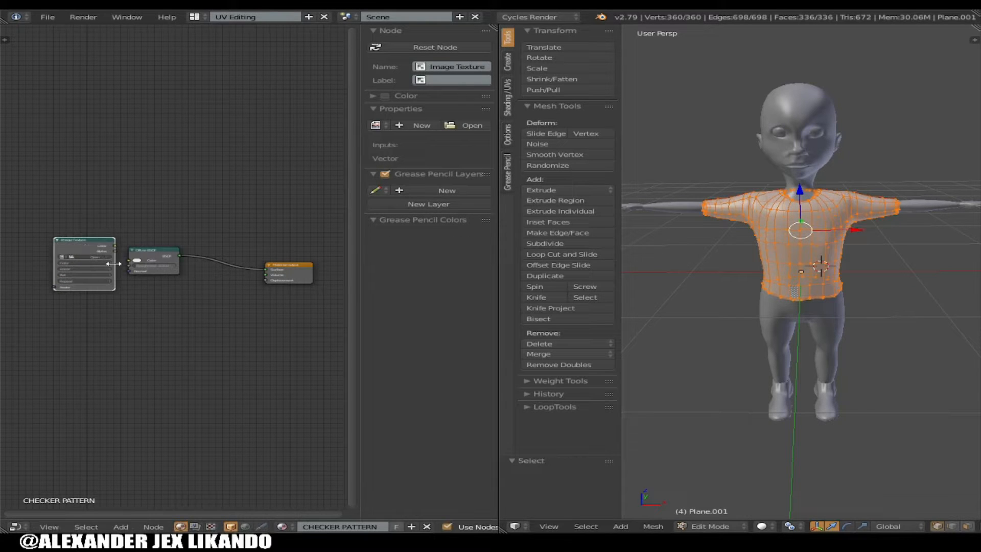
{"action": "left_click_drag", "start_coordinate": [115, 246], "coordinate": [129, 260]}
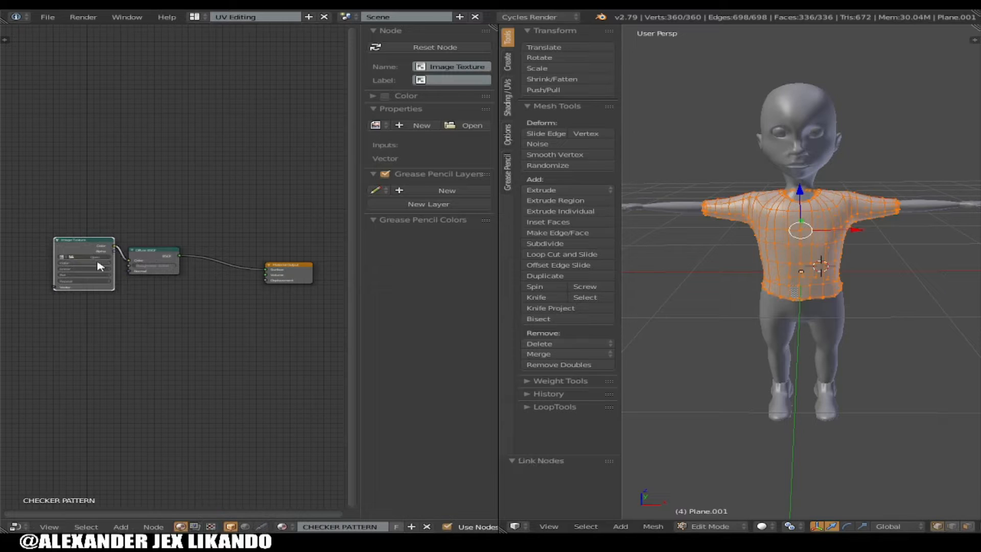
Assign the CHECKER image to the Image Texture node
{"action": "left_click", "coordinate": [62, 257]}
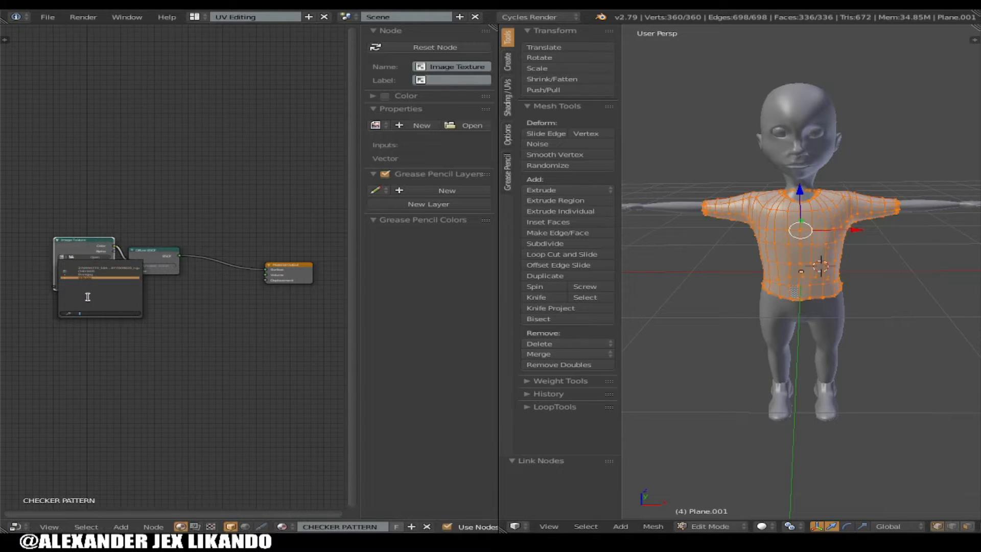
{"action": "scroll", "coordinate": [206, 253], "scroll_direction": "up", "scroll_amount": 8}
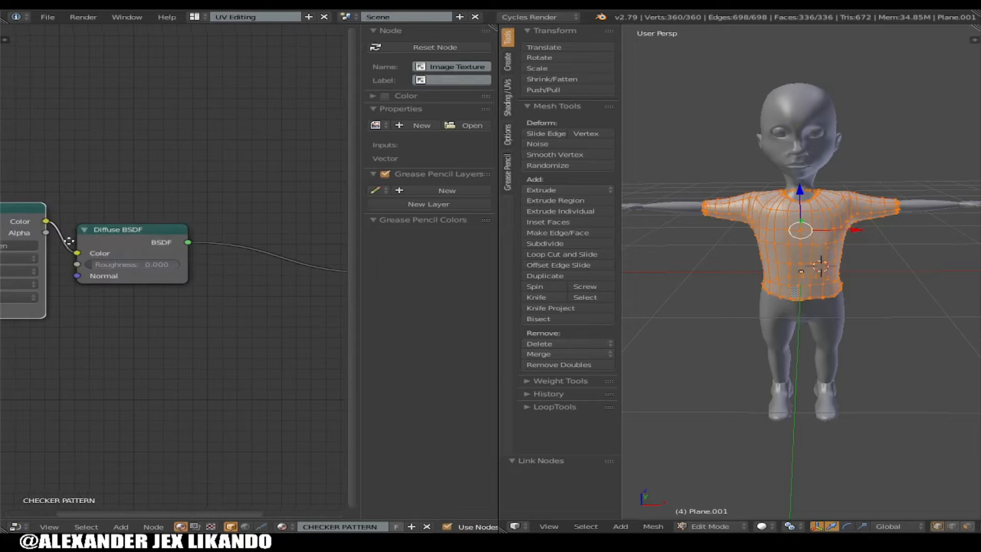
{"action": "scroll", "coordinate": [206, 253], "scroll_direction": "down", "scroll_amount": 8}
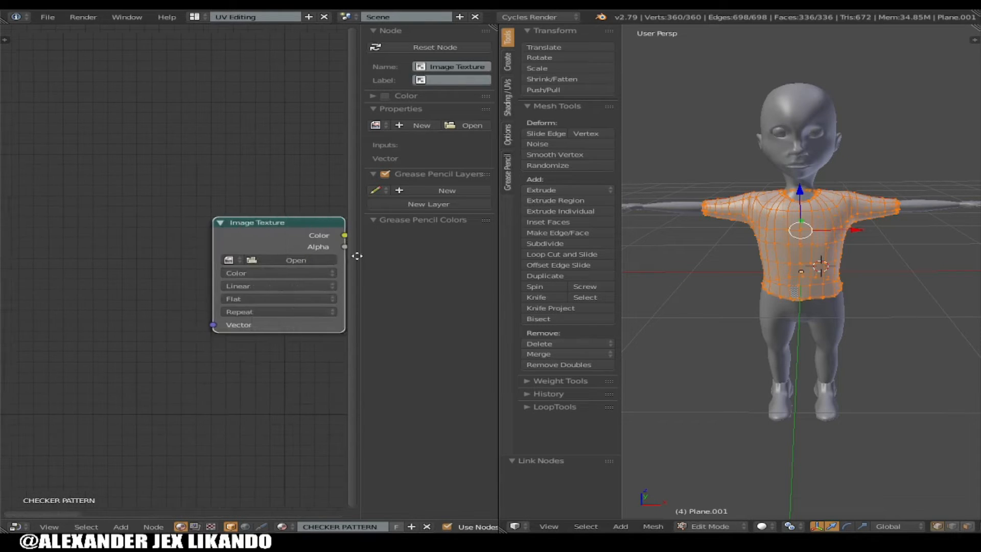
{"action": "left_click", "coordinate": [221, 262]}
{"action": "left_click", "coordinate": [265, 289]}
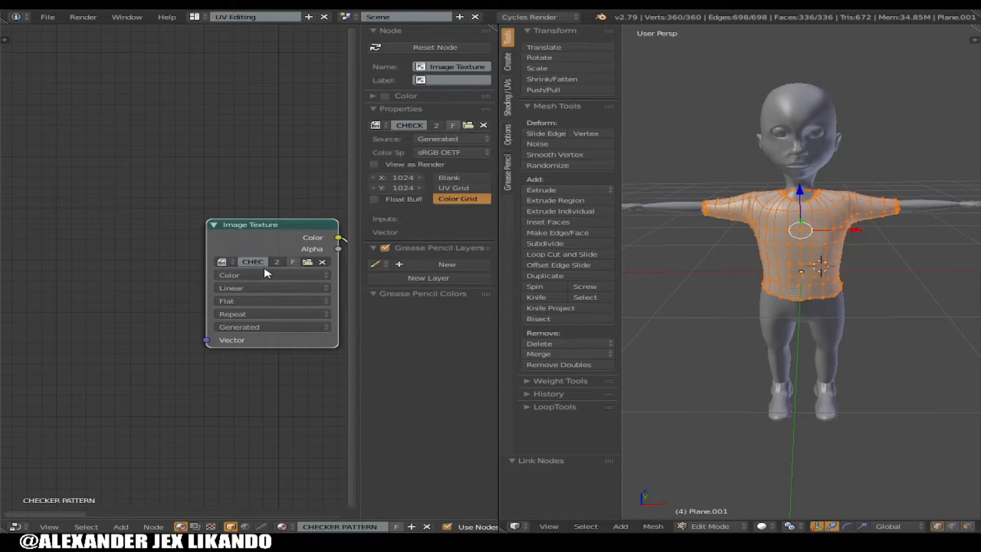
Set the viewport shading to Texture in both the UV Editing layout and the Default screen layout
{"action": "left_click", "coordinate": [762, 526]}
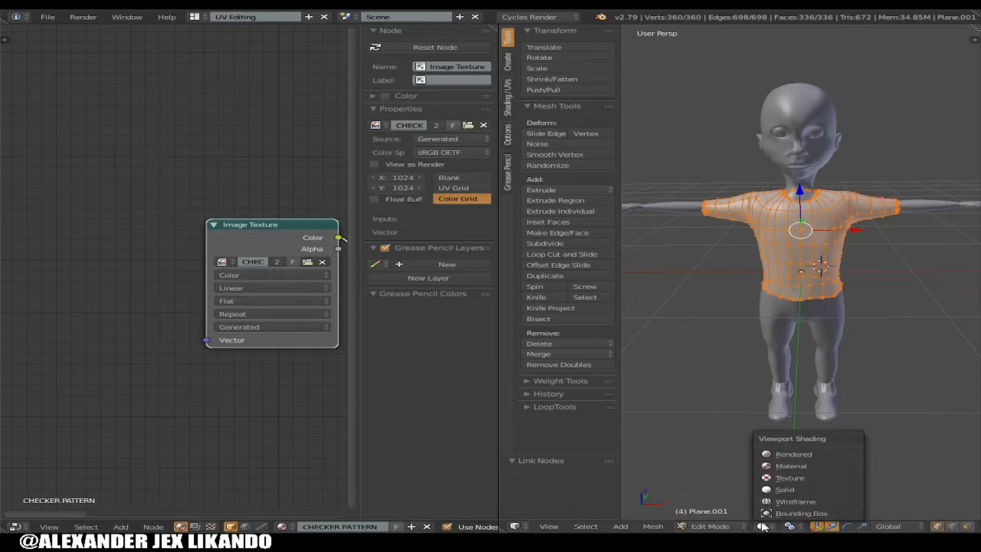
{"action": "left_click", "coordinate": [781, 479]}
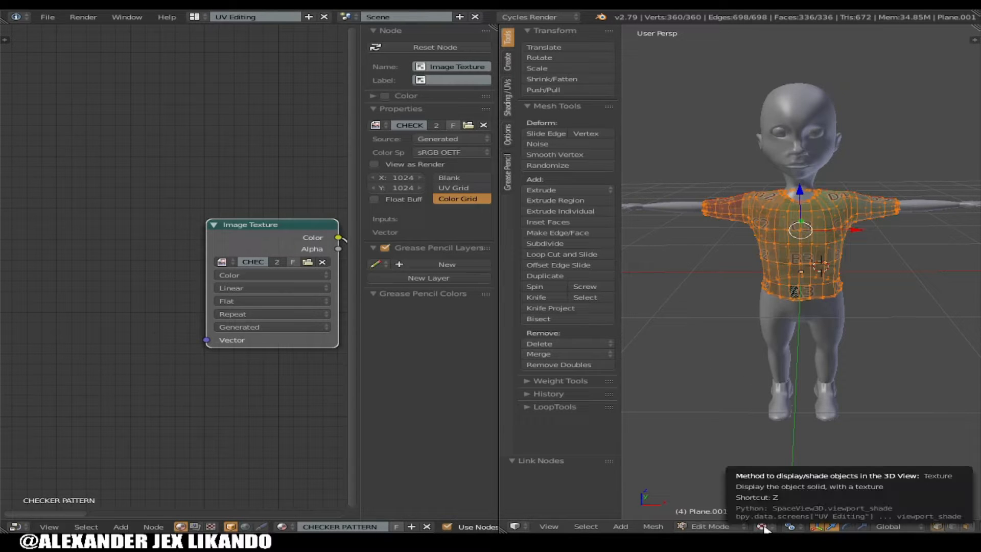
{"action": "left_click", "coordinate": [194, 17]}
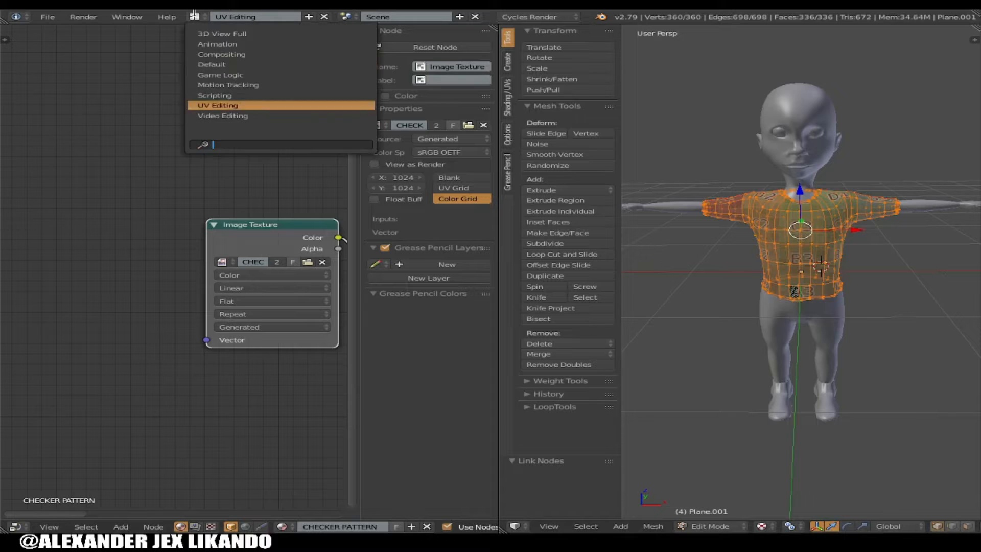
{"action": "left_click", "coordinate": [218, 62]}
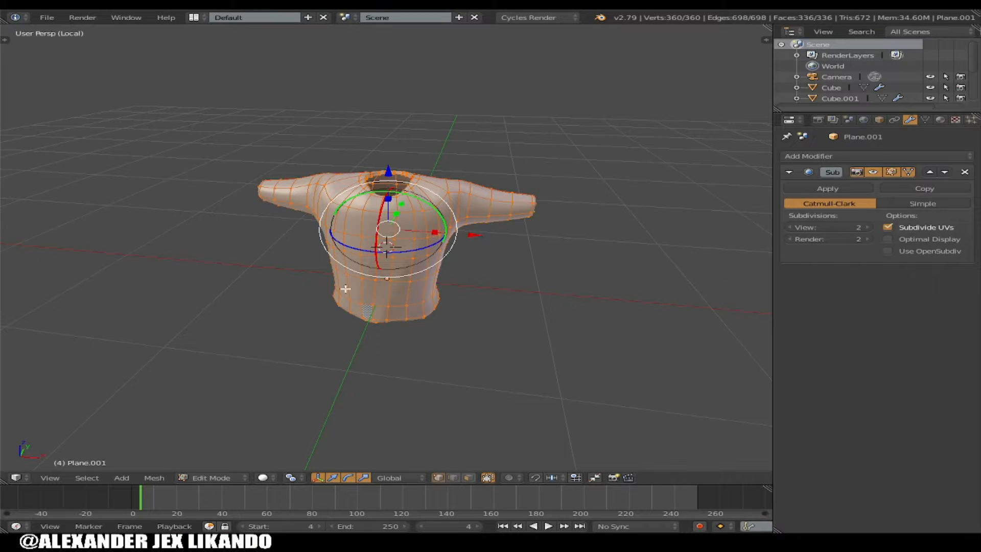
{"action": "left_click", "coordinate": [263, 477]}
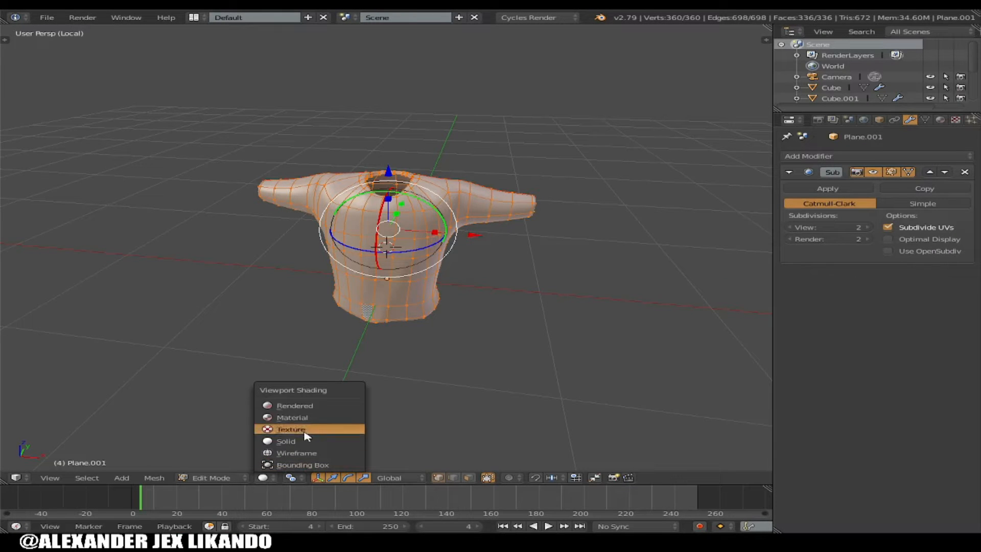
{"action": "left_click", "coordinate": [307, 429]}
Leave Edit Mode and examine the checker pattern on the shirt from several angles for stretching
{"action": "middle_click_drag", "start_coordinate": [433, 292], "coordinate": [649, 264]}
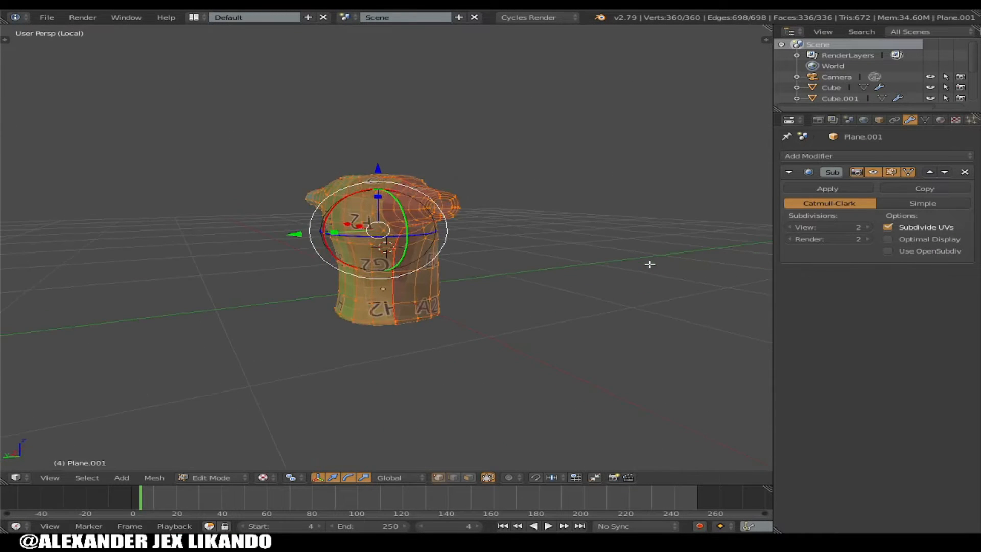
{"action": "key", "text": "Tab"}
{"action": "middle_click_drag", "start_coordinate": [434, 275], "coordinate": [325, 270]}
{"action": "scroll", "coordinate": [391, 257], "scroll_direction": "down", "scroll_amount": 1}
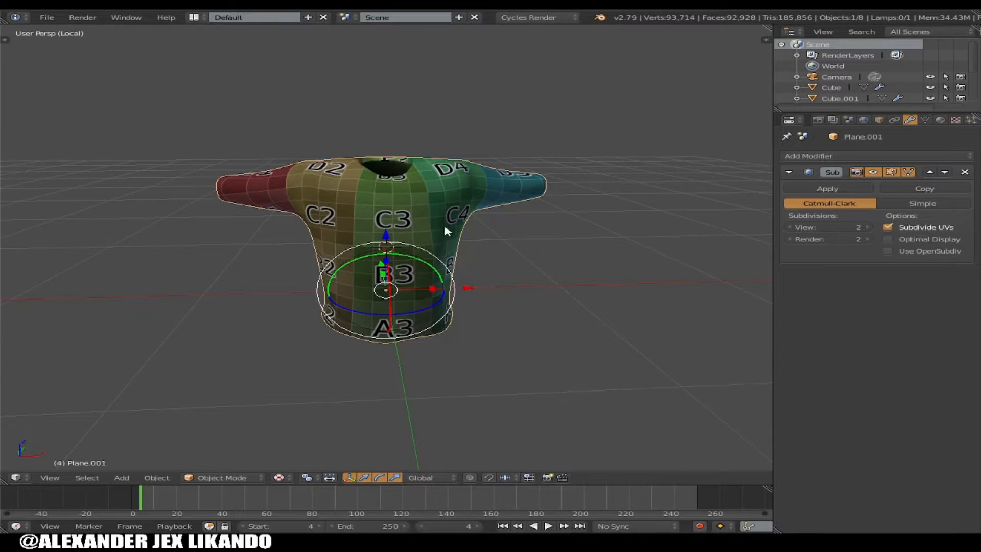
{"action": "middle_click_drag", "start_coordinate": [434, 247], "coordinate": [437, 215]}
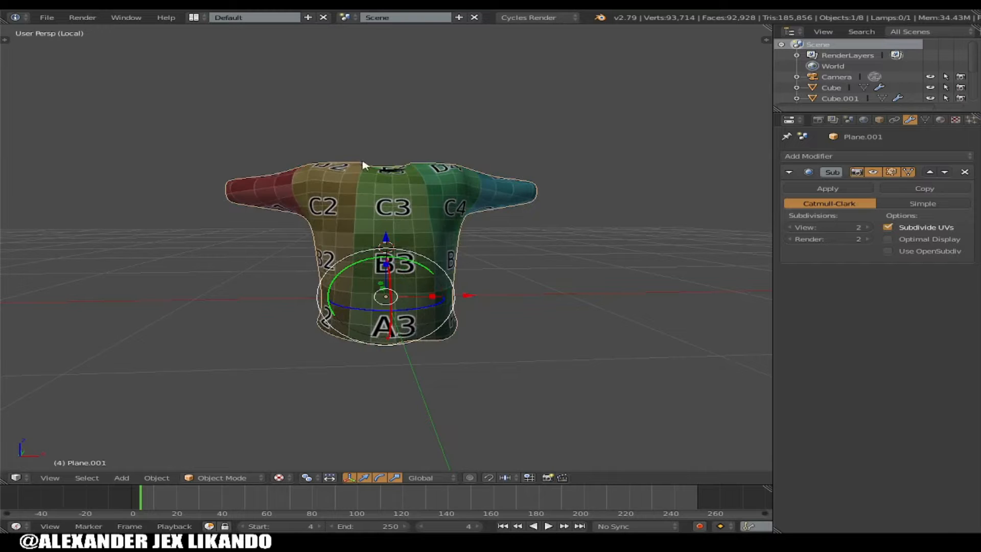
{"action": "middle_click_drag", "start_coordinate": [400, 264], "coordinate": [297, 149]}
Return to the UV Editing screen layout
{"action": "left_click", "coordinate": [194, 18]}
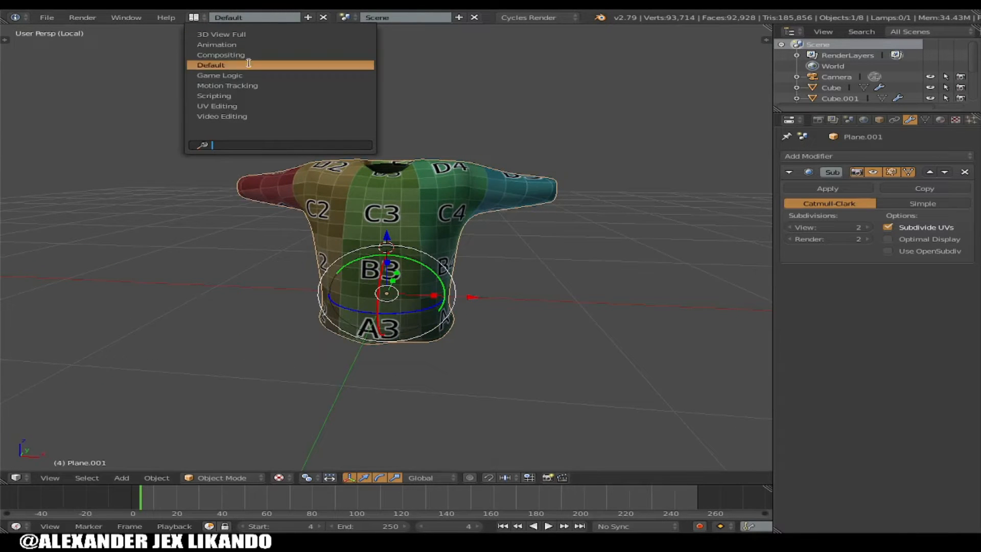
{"action": "left_click", "coordinate": [264, 70]}
{"action": "left_click", "coordinate": [194, 17]}
{"action": "left_click", "coordinate": [269, 106]}
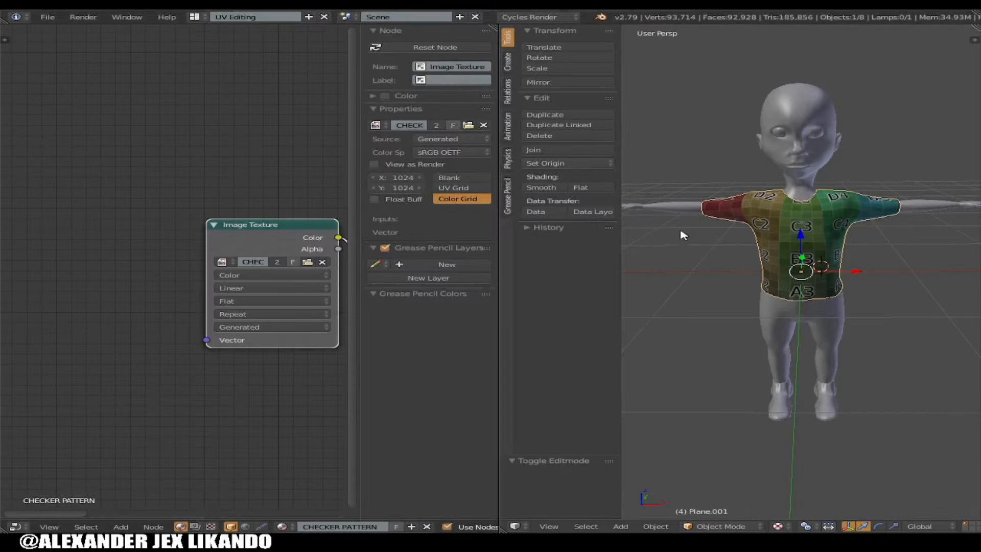
Select the character's pants and isolate them in local view
{"action": "middle_click_drag", "start_coordinate": [834, 285], "coordinate": [904, 293]}
{"action": "middle_click_drag", "start_coordinate": [816, 313], "coordinate": [821, 346]}
{"action": "right_click", "coordinate": [819, 323]}
{"action": "key", "text": "Tab"}
{"action": "key", "text": "Tab"}
{"action": "key", "text": "KP_Divide"}
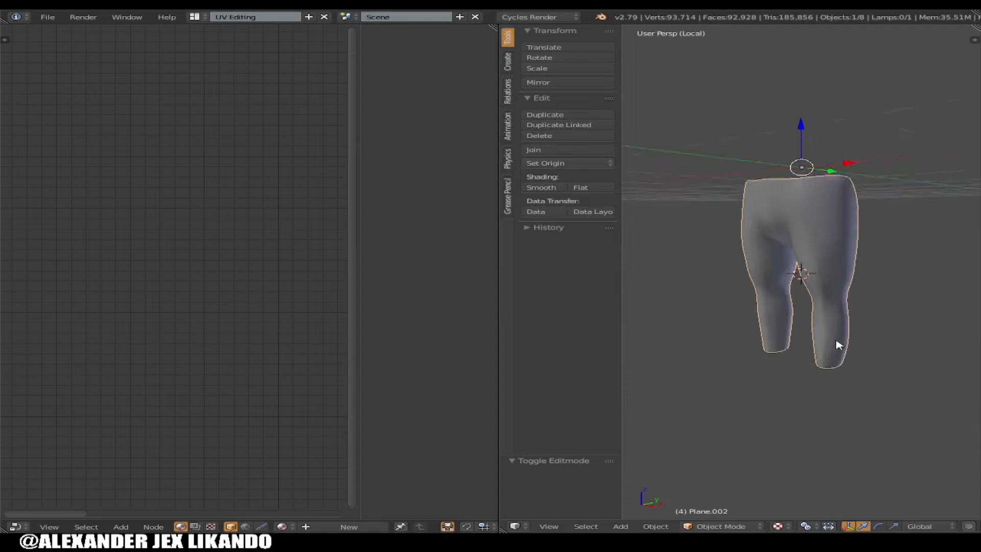
In Edit Mode, select the vertical edge loops running along both outer sides of the pants
{"action": "middle_click_drag", "start_coordinate": [832, 335], "coordinate": [765, 313]}
{"action": "key", "text": "Tab"}
{"action": "right_click", "coordinate": [803, 200], "text": "alt"}
{"action": "middle_click_drag", "start_coordinate": [804, 199], "coordinate": [885, 291]}
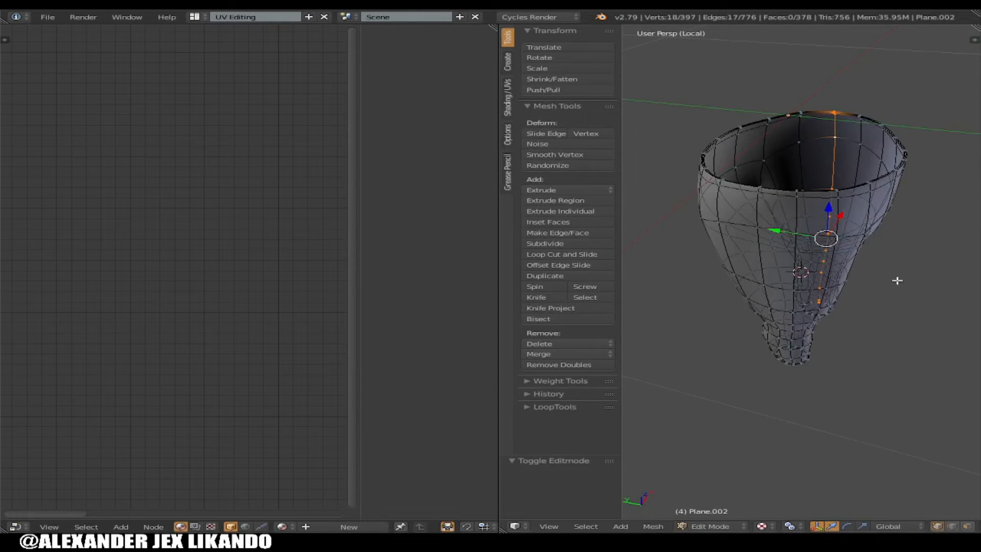
{"action": "right_click", "coordinate": [758, 207], "text": "alt+shift"}
{"action": "middle_click_drag", "start_coordinate": [832, 296], "coordinate": [784, 369]}
{"action": "right_click", "coordinate": [773, 401], "text": "alt+shift"}
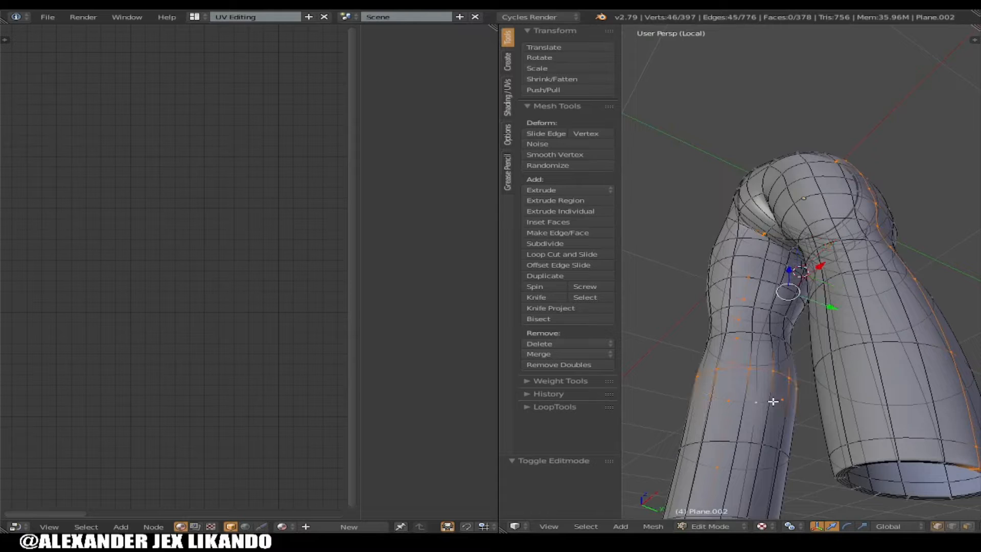
{"action": "key", "text": "ctrl+z"}
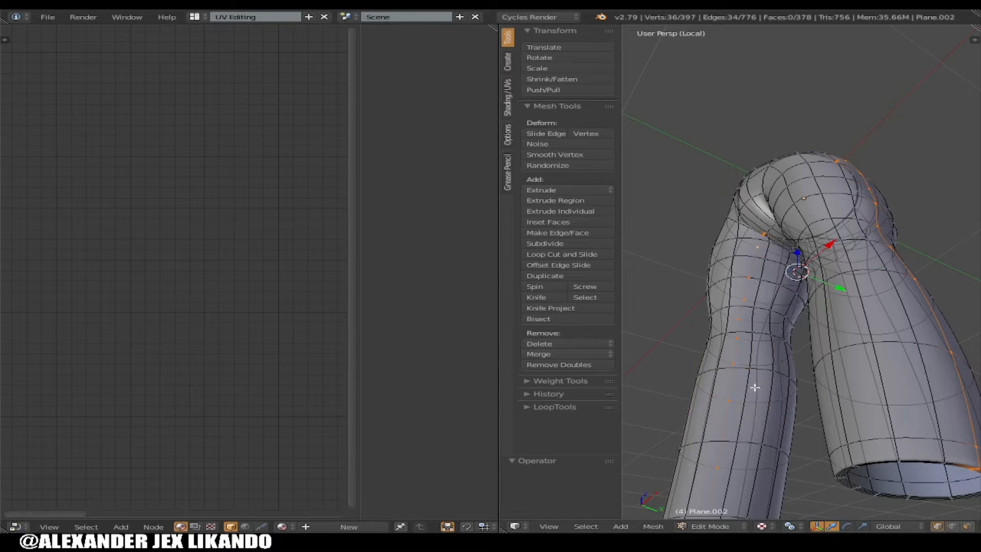
Limit selection to visible geometry and add the inner-leg edge loop to the selected side loops
{"action": "middle_click_drag", "start_coordinate": [812, 423], "coordinate": [848, 439]}
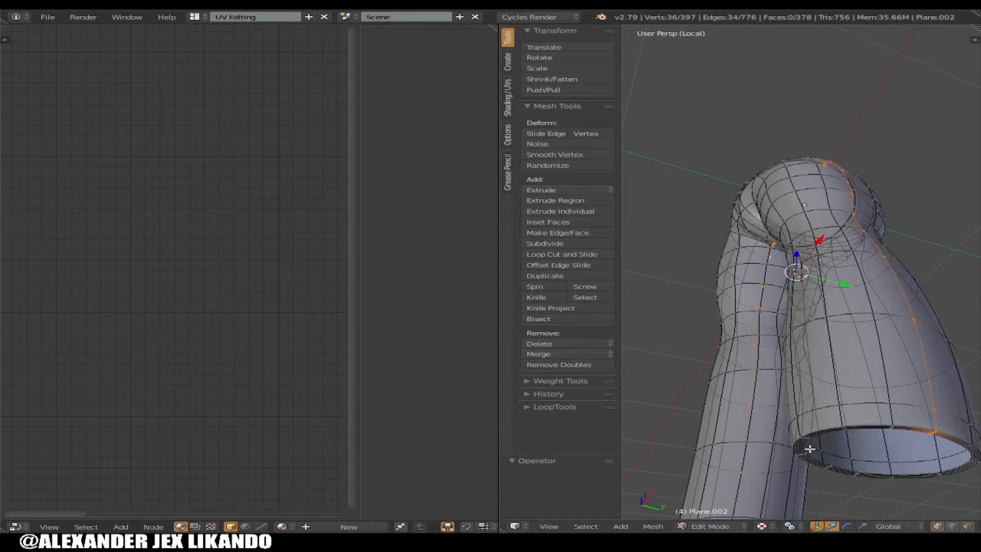
{"action": "scroll", "coordinate": [949, 528], "scroll_direction": "down", "scroll_amount": 2}
{"action": "left_click", "coordinate": [956, 526]}
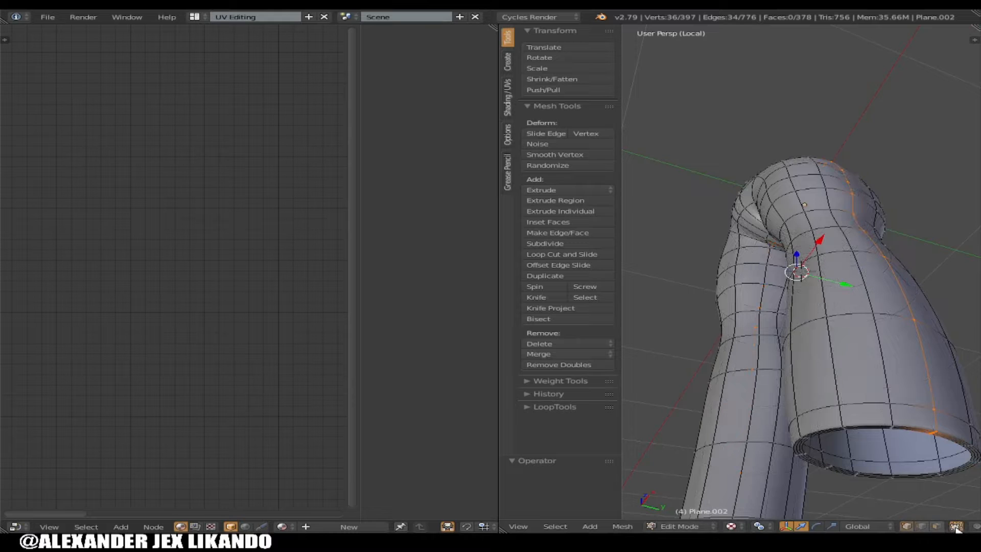
{"action": "right_click", "coordinate": [771, 461], "text": "alt+shift"}
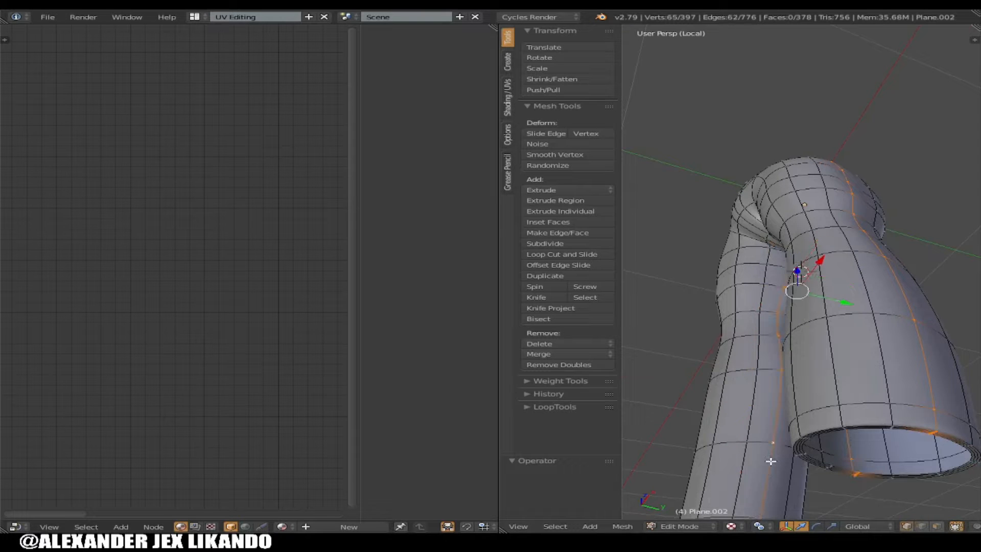
Mark the selected outer-side and inner-leg edge loops of the pants as seams
{"action": "middle_click_drag", "start_coordinate": [699, 382], "coordinate": [699, 433]}
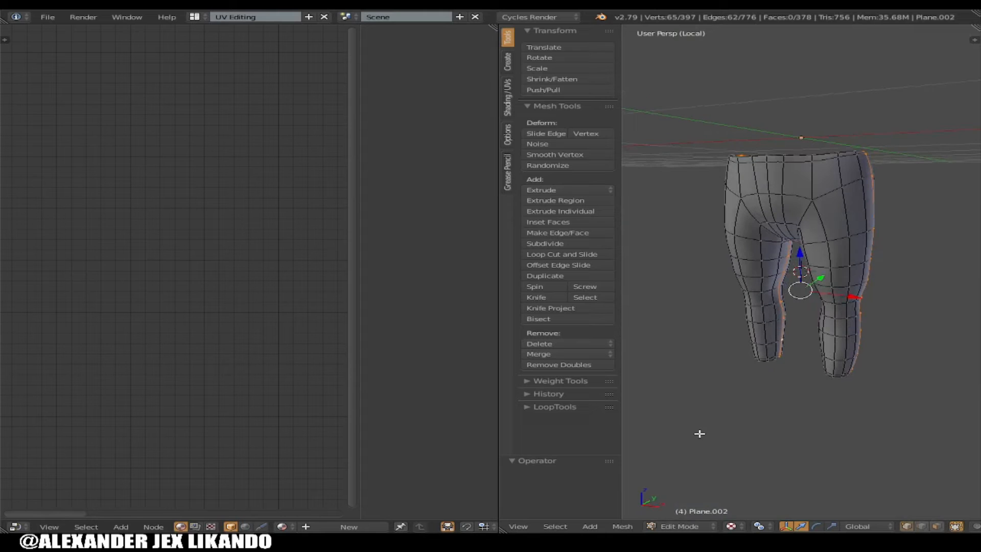
{"action": "middle_click_drag", "start_coordinate": [664, 385], "coordinate": [715, 351]}
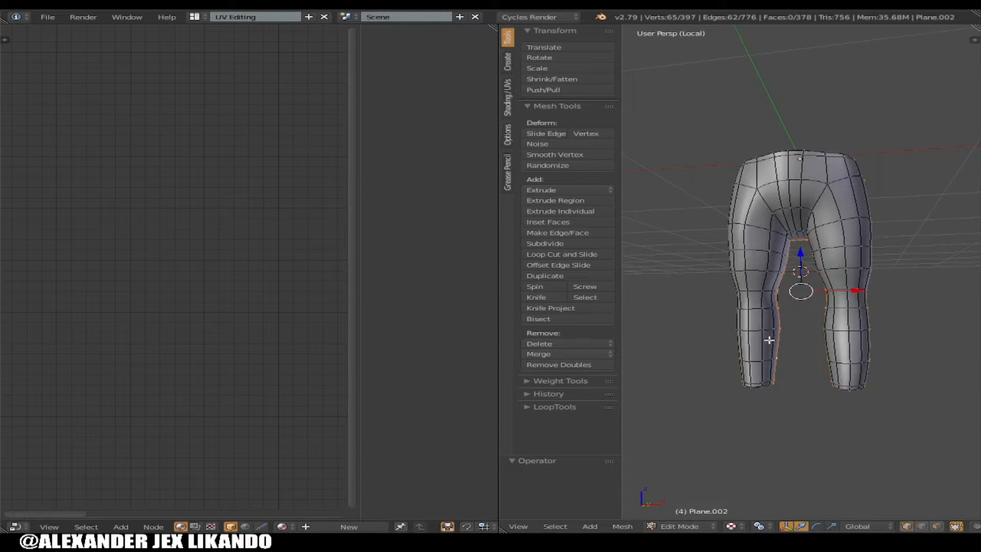
{"action": "key", "text": "ctrl+e"}
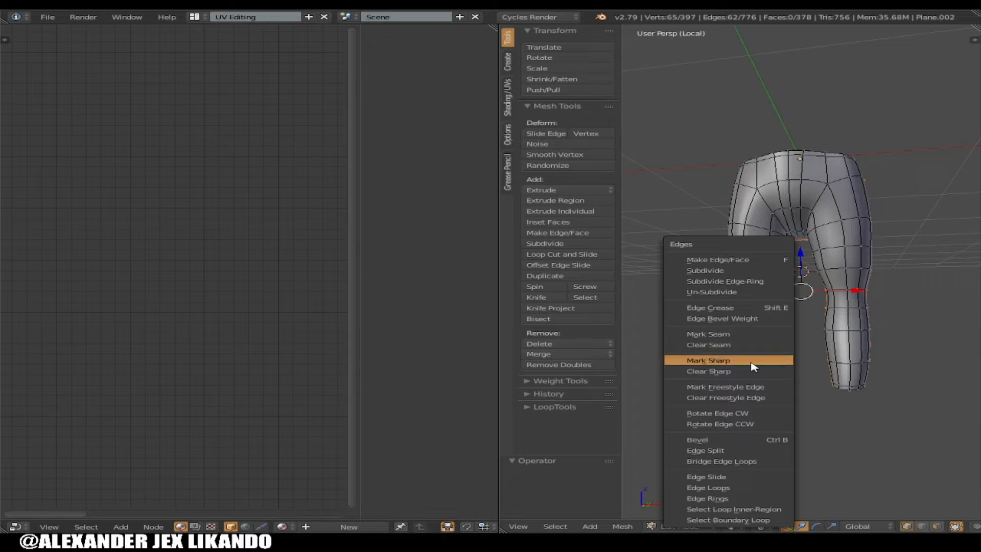
{"action": "left_click", "coordinate": [727, 334]}
{"action": "key", "text": "Tab"}
{"action": "key", "text": "Tab"}
Unwrap the entire pants mesh along its seams and change the Node Editor area back to the UV/Image Editor
{"action": "key", "text": "a"}
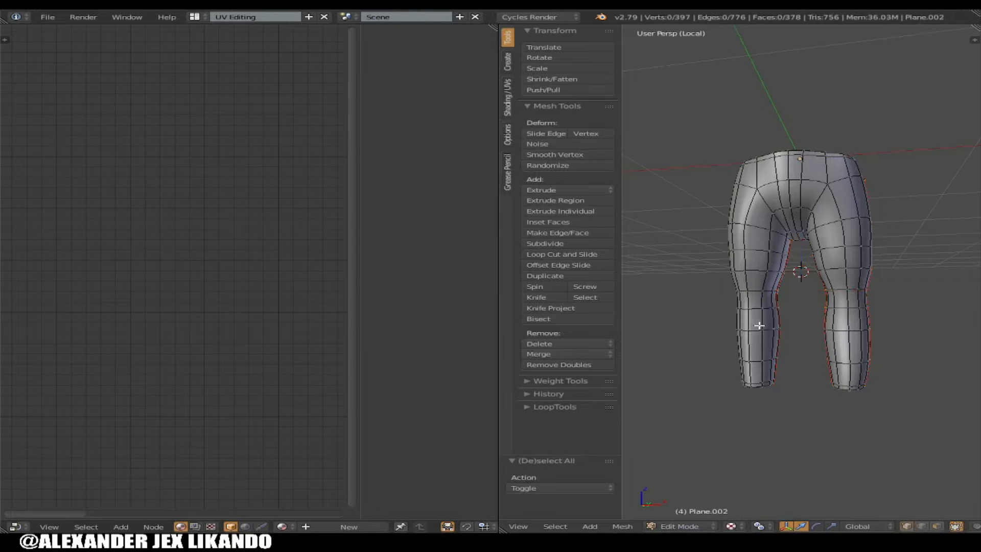
{"action": "key", "text": "a"}
{"action": "key", "text": "u"}
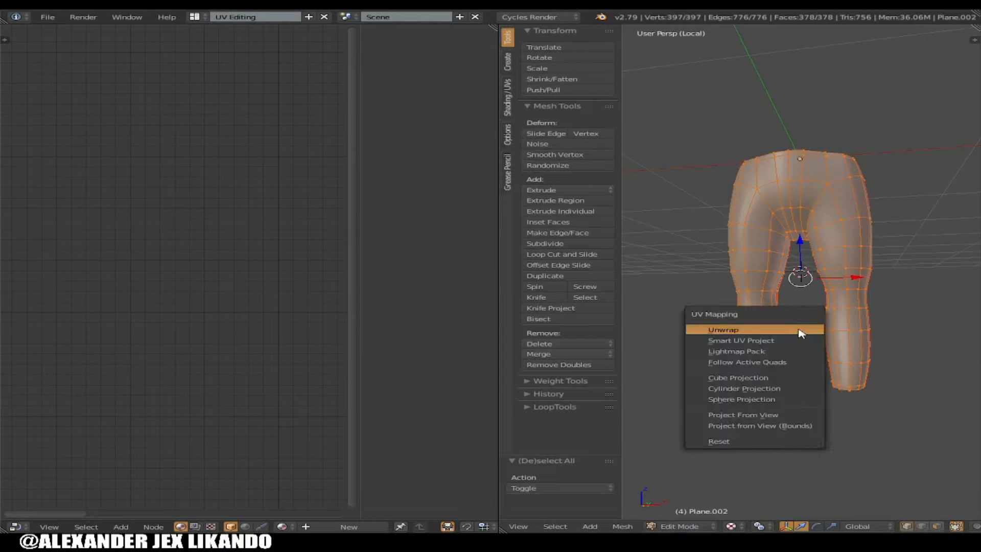
{"action": "left_click", "coordinate": [800, 330]}
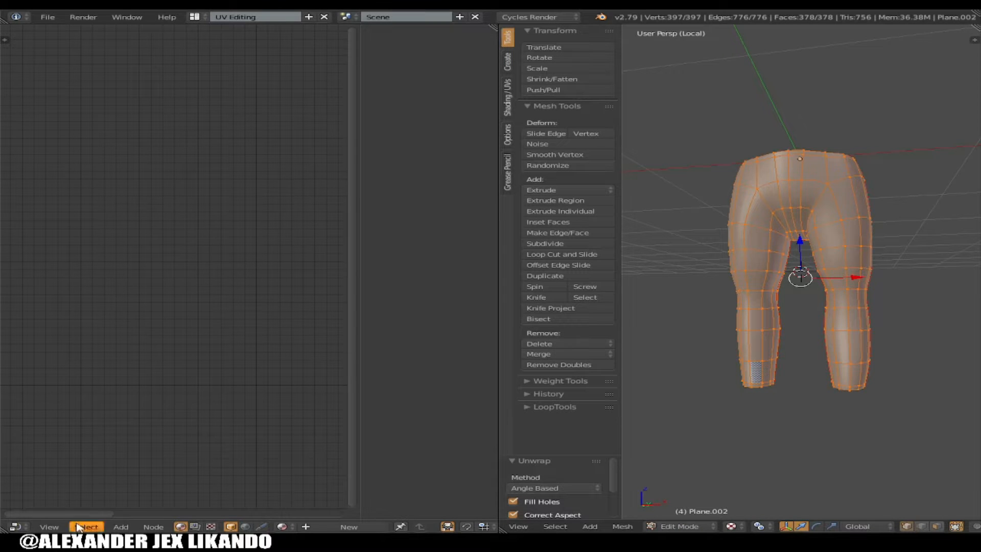
{"action": "left_click", "coordinate": [15, 526]}
{"action": "left_click", "coordinate": [65, 442]}
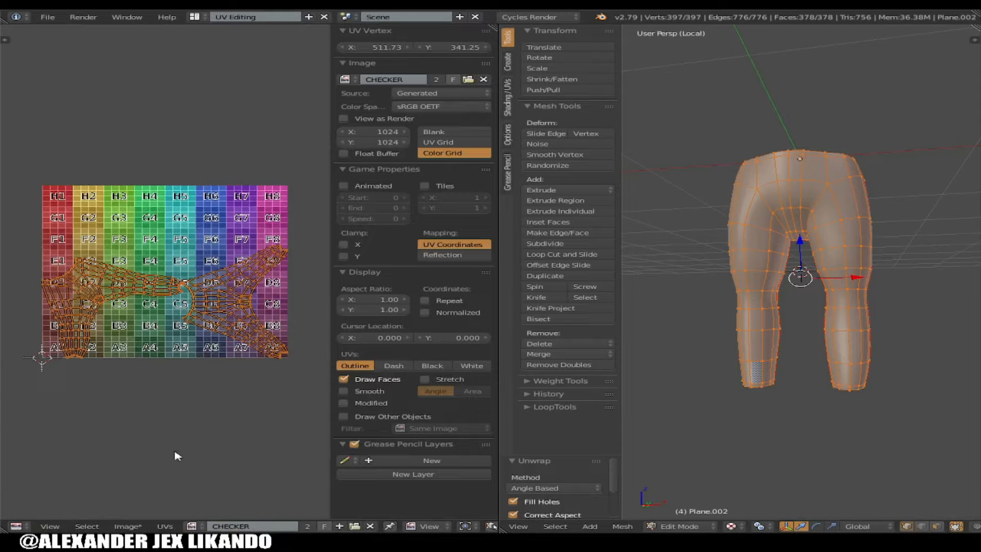
Assign the existing CHECKER PATTERN material to the pants in the Node Editor and return to Object Mode to view it
{"action": "left_click", "coordinate": [16, 525]}
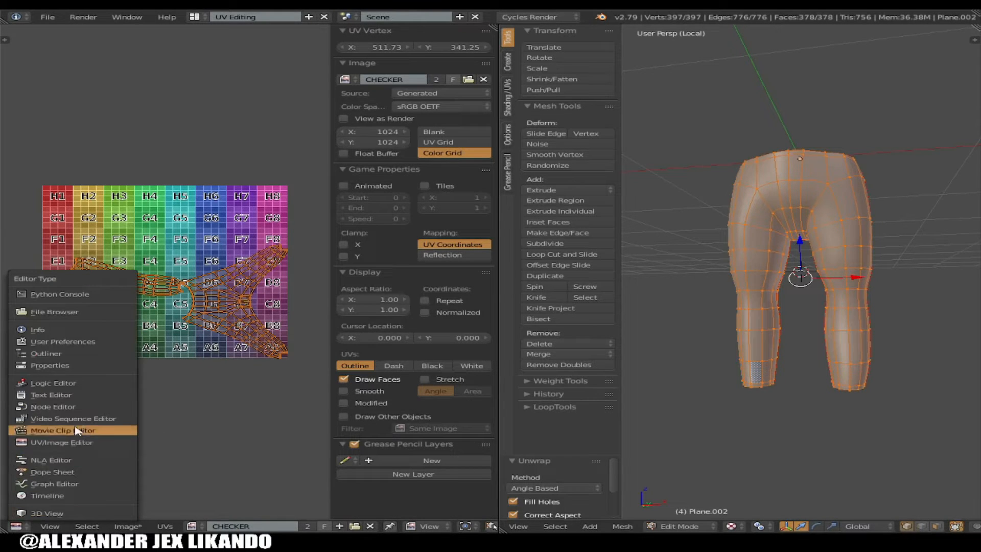
{"action": "left_click", "coordinate": [79, 409]}
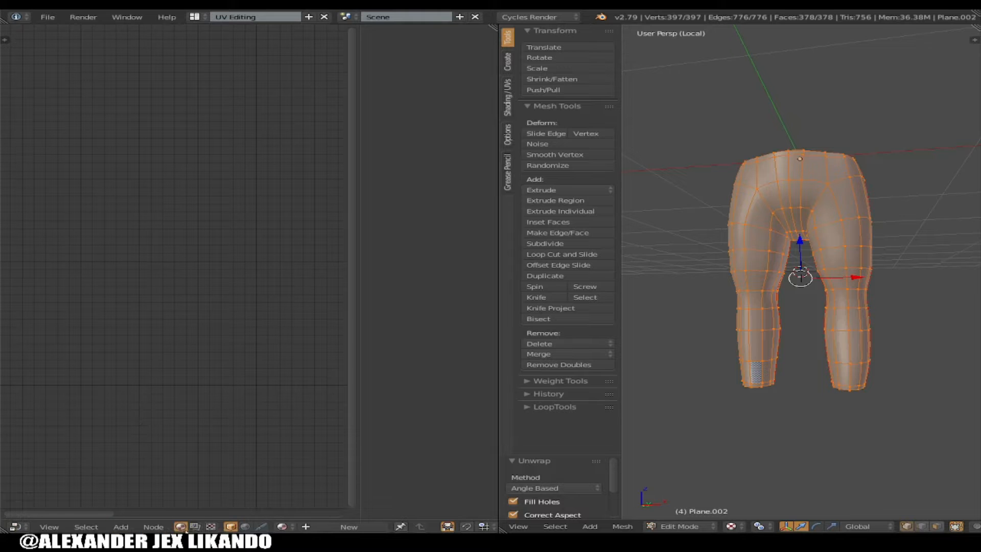
{"action": "left_click", "coordinate": [282, 526]}
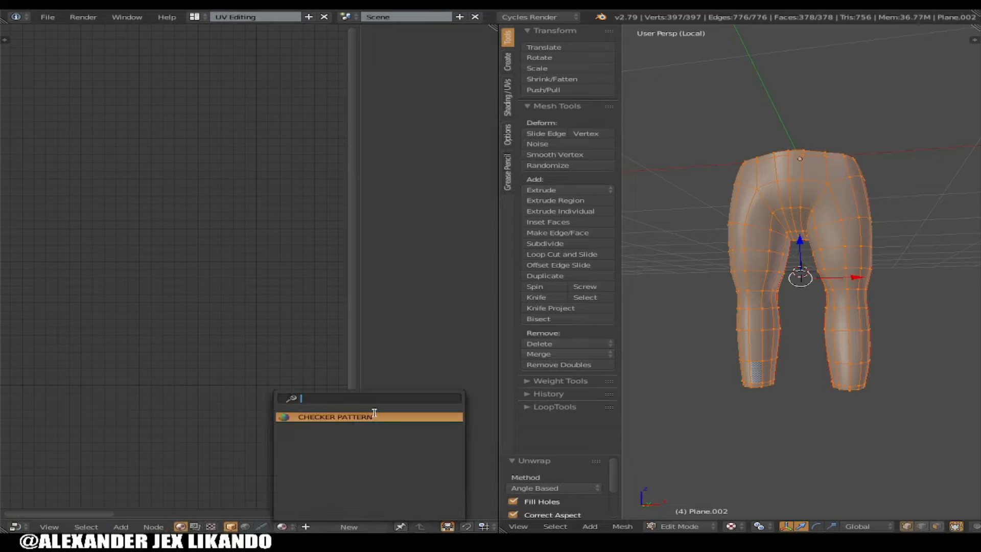
{"action": "left_click", "coordinate": [374, 417]}
{"action": "key", "text": "Tab"}
{"action": "middle_click_drag", "start_coordinate": [863, 324], "coordinate": [832, 265]}
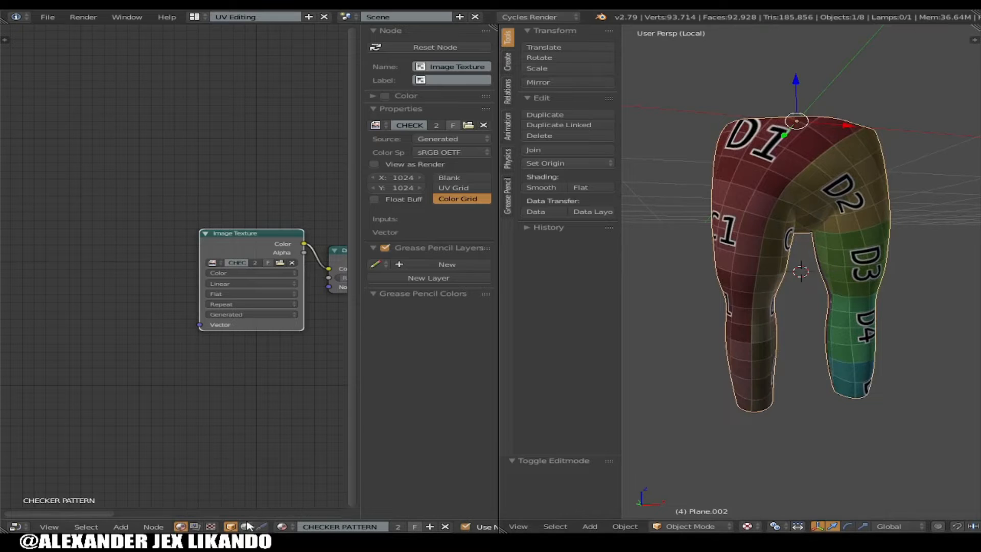
Bring back the UV/Image Editor, return the pants to Edit Mode and select the entire UV island over the low-numbered grid columns
{"action": "left_click", "coordinate": [15, 526]}
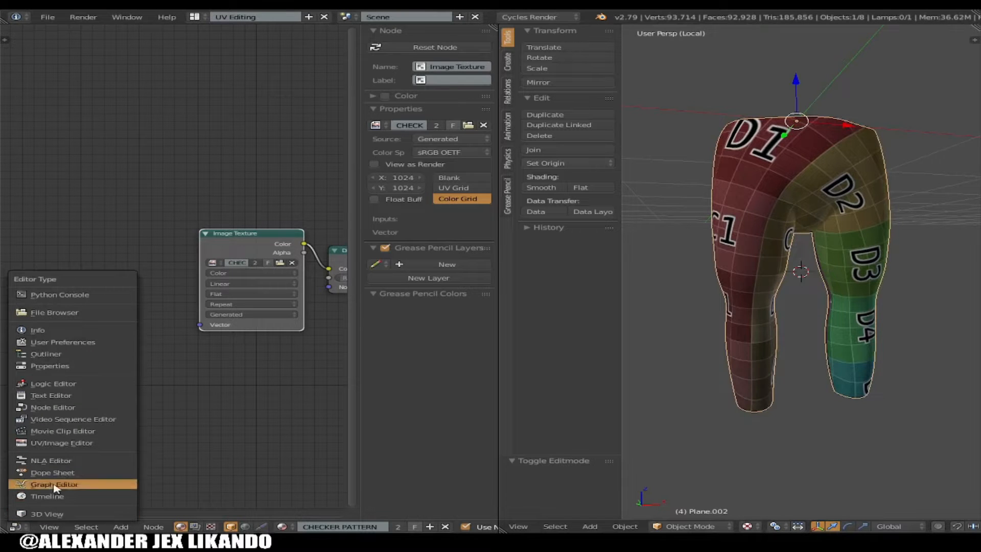
{"action": "left_click", "coordinate": [72, 444]}
{"action": "key", "text": "Tab"}
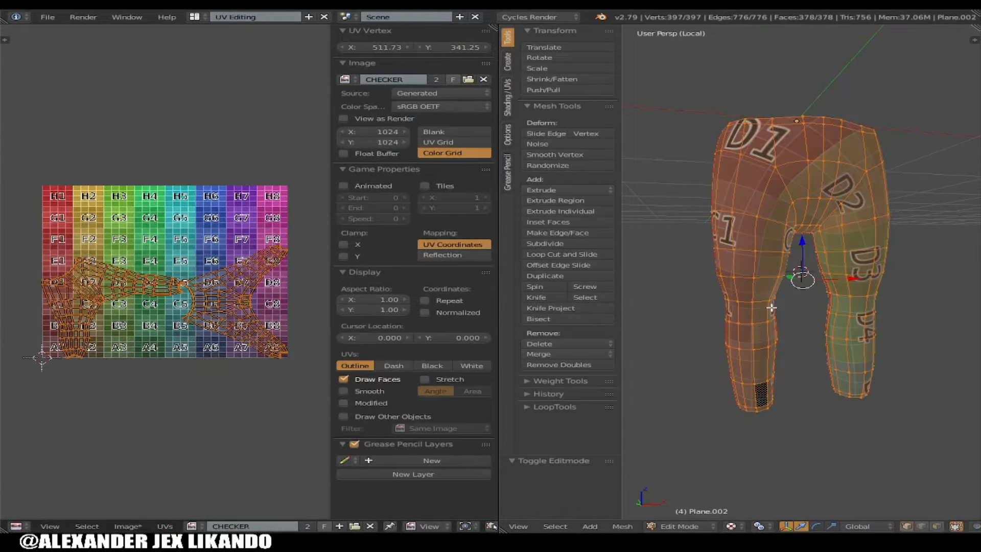
{"action": "scroll", "coordinate": [190, 306], "scroll_direction": "up", "scroll_amount": 1}
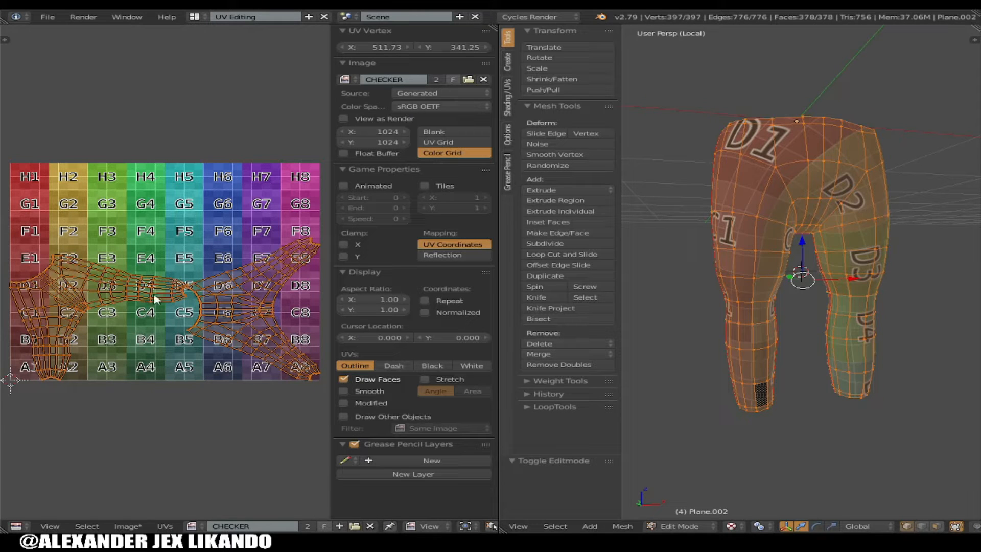
{"action": "right_click", "coordinate": [116, 281]}
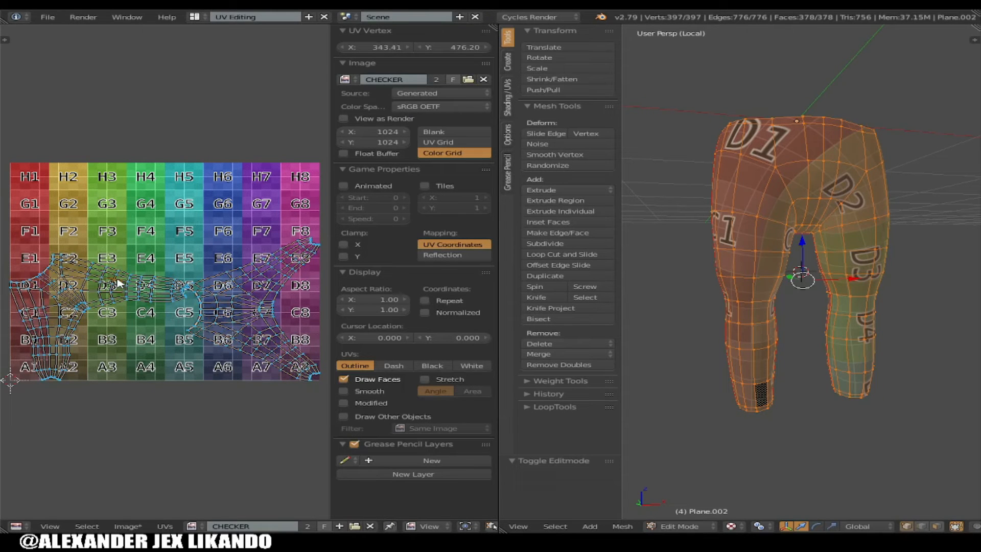
{"action": "key", "text": "ctrl+l"}
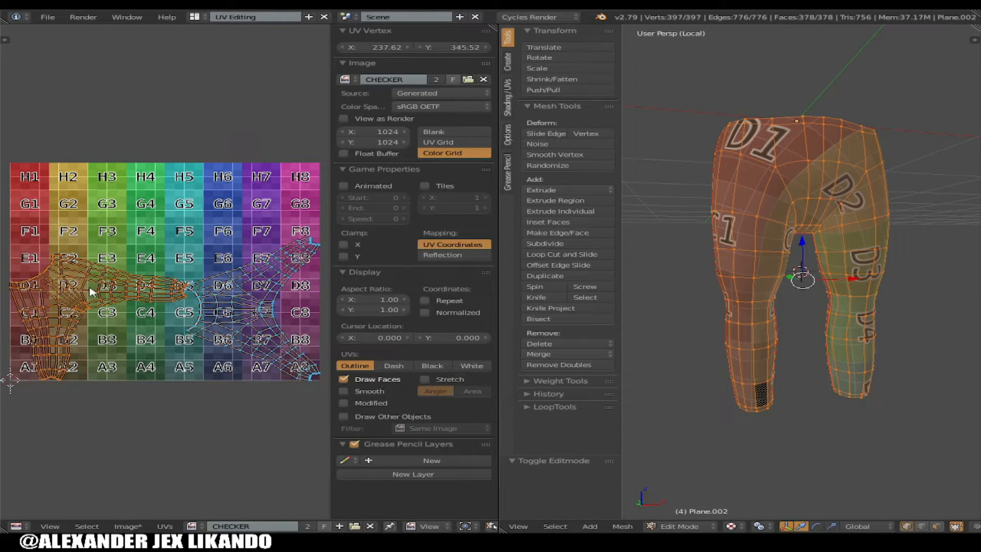
{"action": "middle_click_drag", "start_coordinate": [774, 277], "coordinate": [928, 308]}
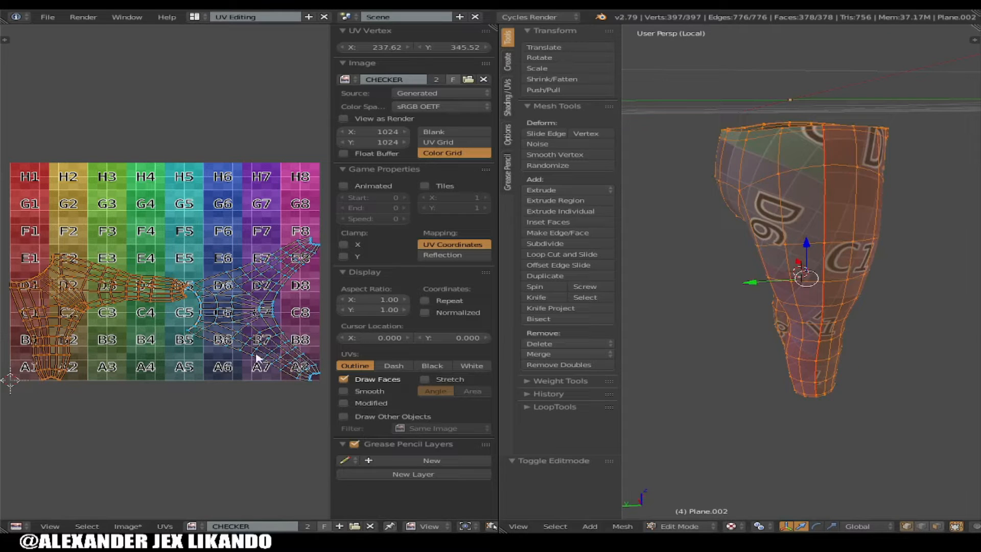
{"action": "key", "text": "r"}
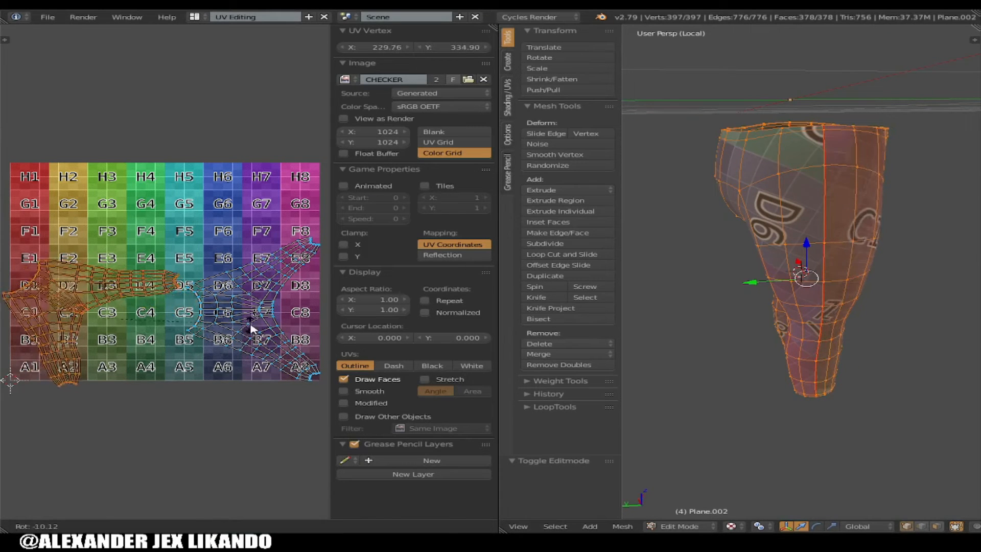
{"action": "right_click", "coordinate": [250, 329]}
{"action": "middle_click_drag", "start_coordinate": [795, 282], "coordinate": [842, 286]}
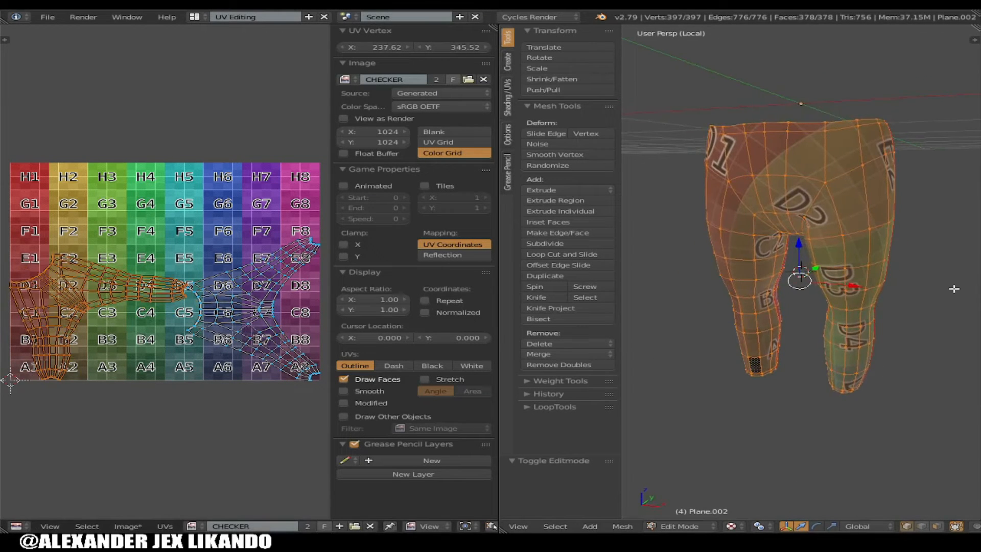
{"action": "key", "text": "r"}
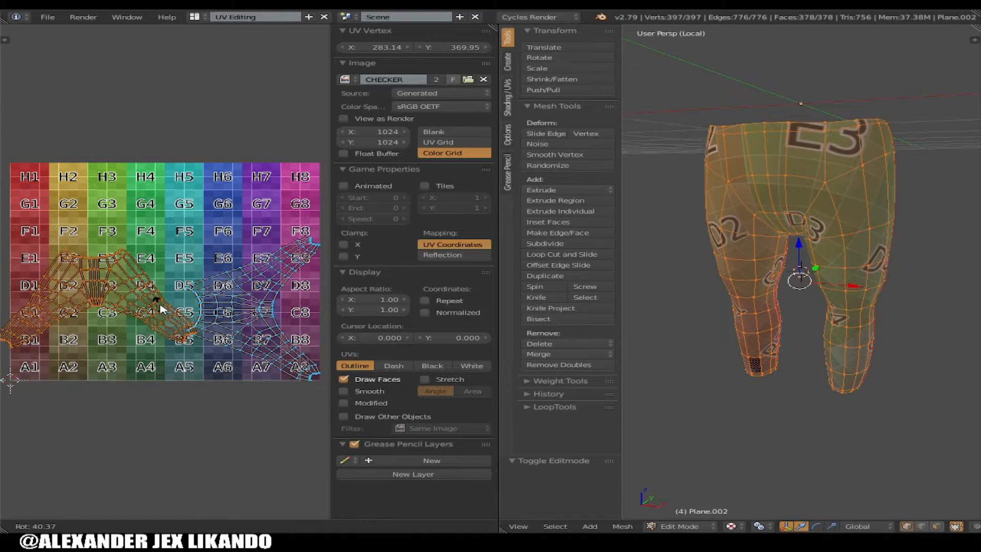
{"action": "key", "text": "Escape"}
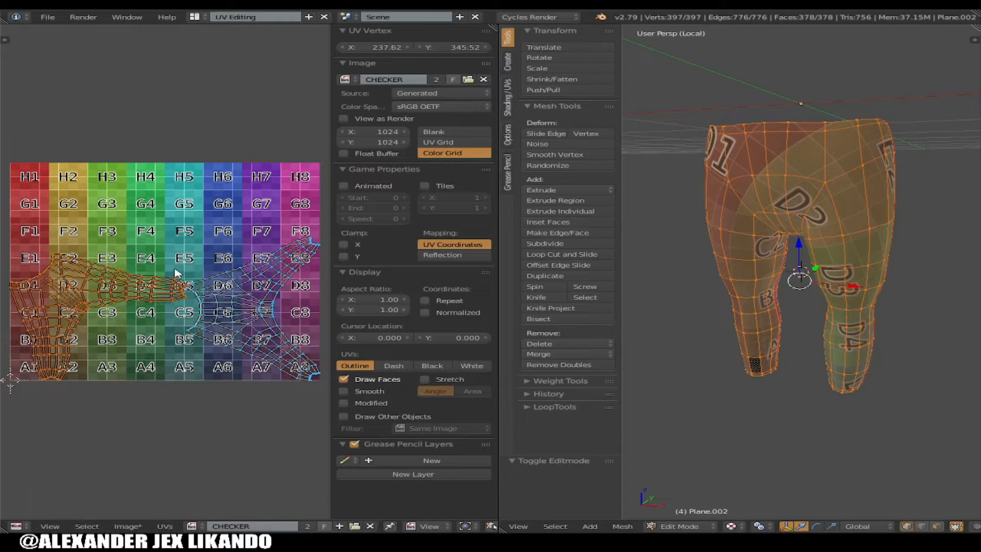
Rotate the selected pants UV island by about 51° and check the checker pattern on the mesh
{"action": "key", "text": "r"}
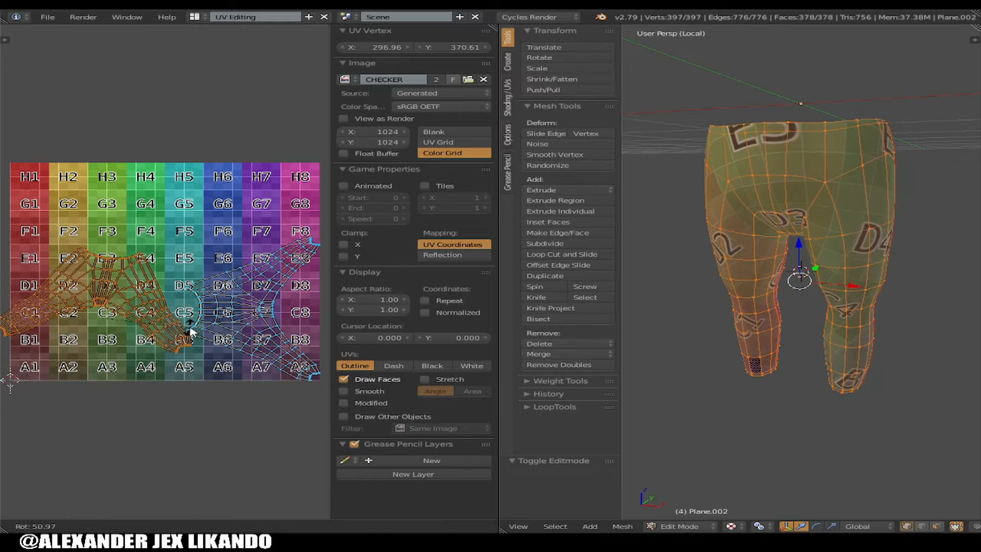
{"action": "left_click", "coordinate": [190, 332]}
{"action": "middle_click_drag", "start_coordinate": [827, 259], "coordinate": [861, 258]}
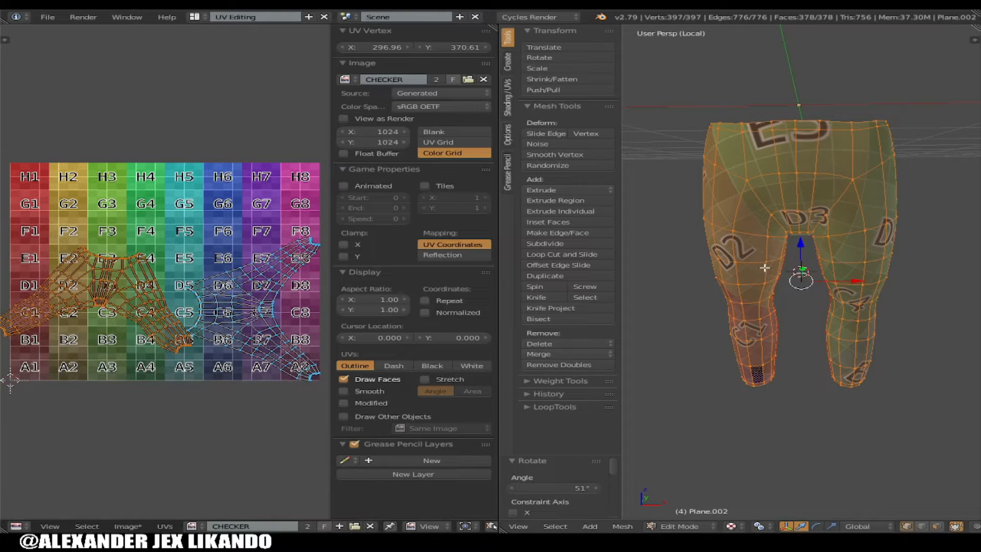
{"action": "scroll", "coordinate": [806, 248], "scroll_direction": "up", "scroll_amount": 2}
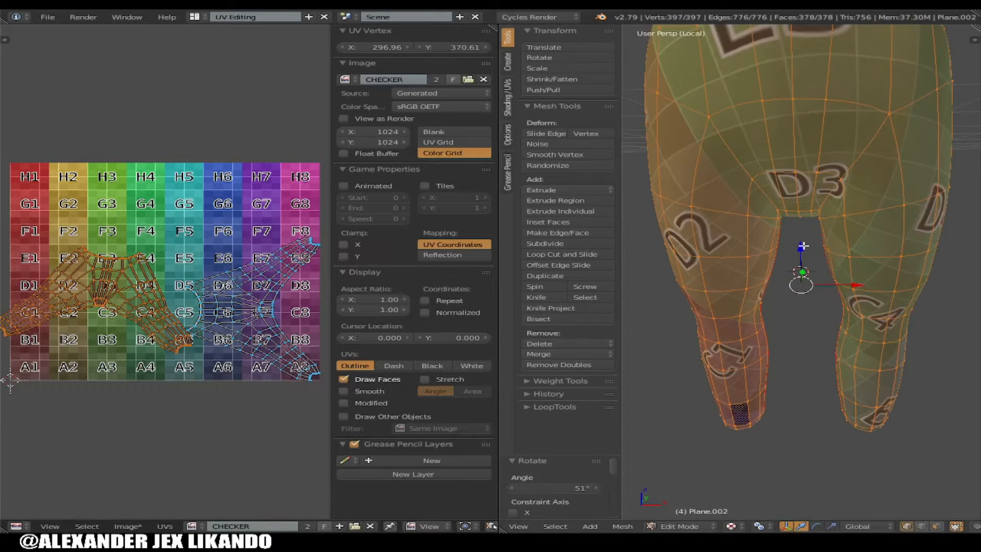
{"action": "scroll", "coordinate": [802, 248], "scroll_direction": "down", "scroll_amount": 5}
{"action": "middle_click_drag", "start_coordinate": [762, 283], "coordinate": [771, 293]}
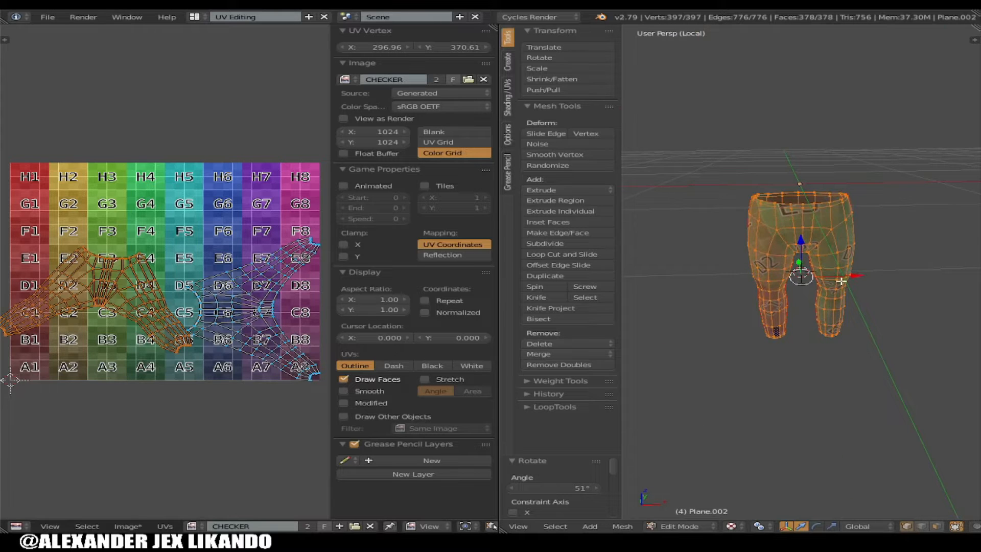
{"action": "scroll", "coordinate": [841, 281], "scroll_direction": "up", "scroll_amount": 3}
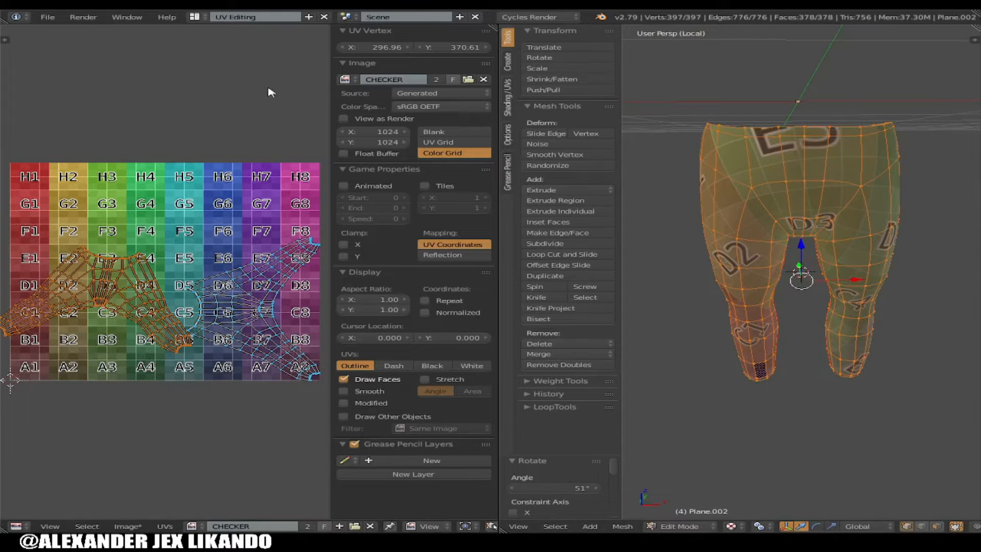
Switch to the Default screen layout and exit local view to bring back the whole character
{"action": "left_click", "coordinate": [194, 17]}
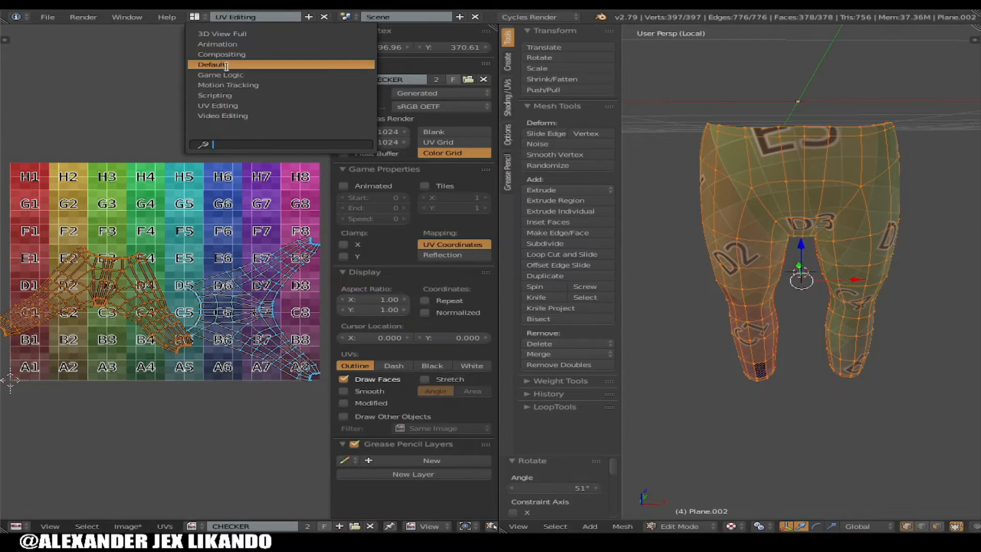
{"action": "left_click", "coordinate": [226, 65]}
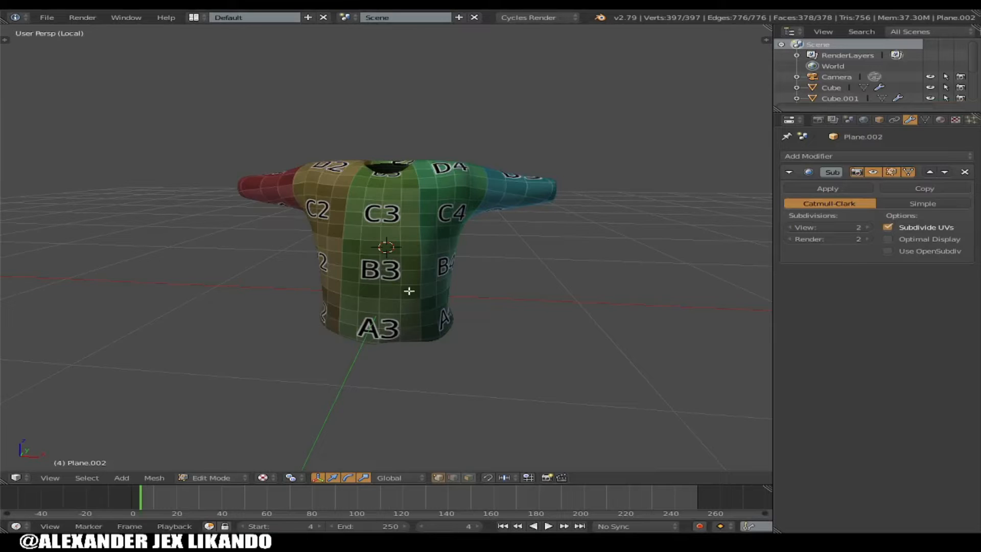
{"action": "key", "text": "KP_Divide"}
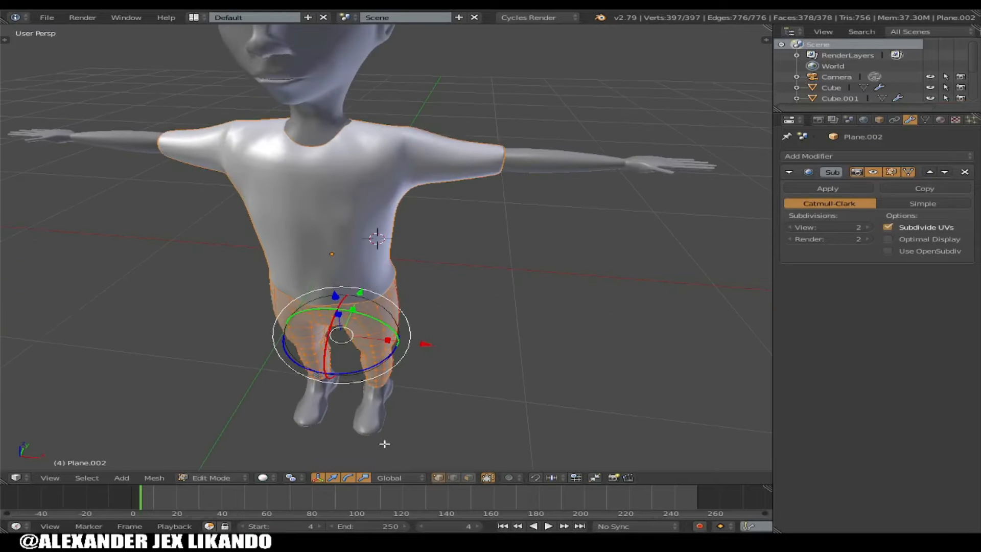
Change the viewport shading to display the checker texture, leave Edit Mode and inspect the shirt and pants on the character
{"action": "left_click", "coordinate": [265, 477]}
{"action": "left_click", "coordinate": [312, 432]}
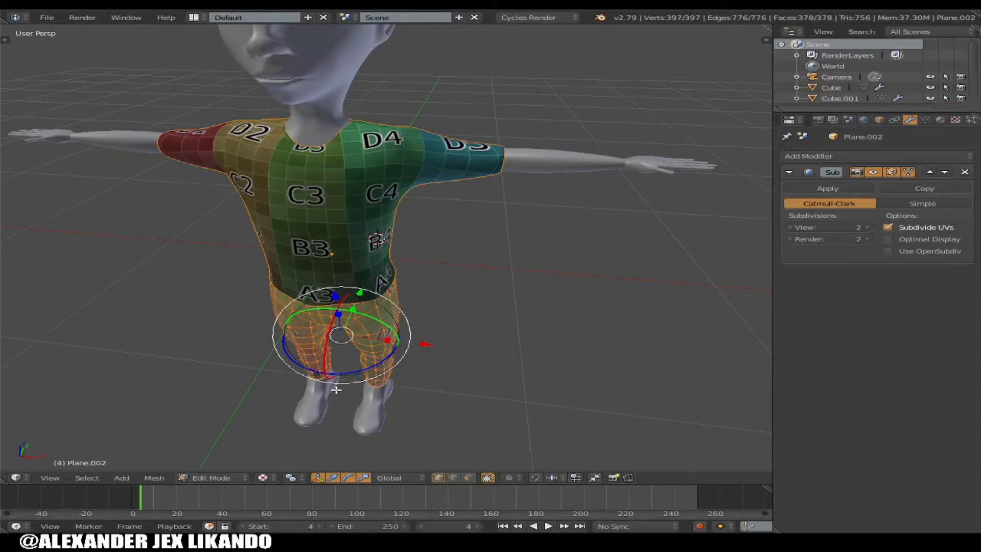
{"action": "scroll", "coordinate": [363, 355], "scroll_direction": "down", "scroll_amount": 3}
{"action": "middle_click_drag", "start_coordinate": [370, 349], "coordinate": [393, 297]}
{"action": "key", "text": "Tab"}
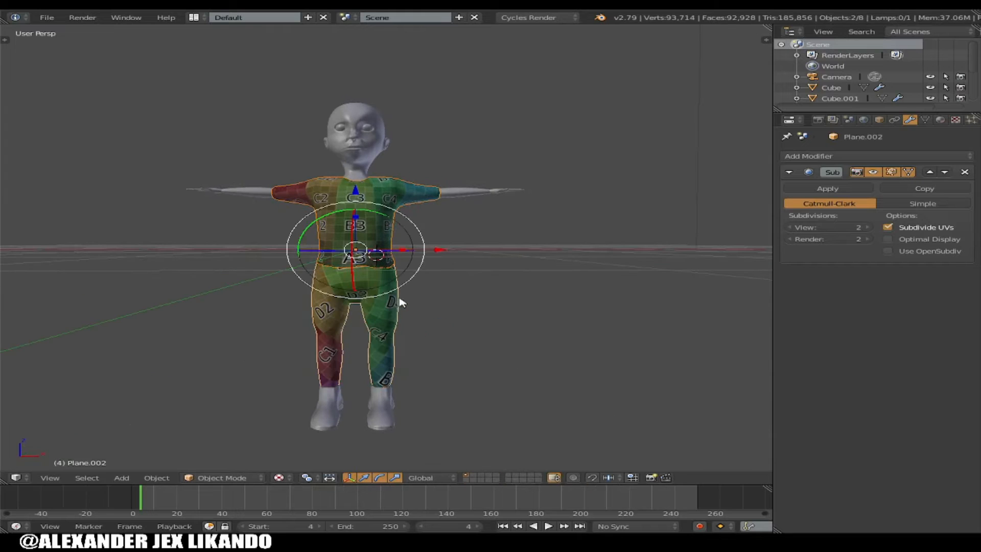
{"action": "scroll", "coordinate": [399, 284], "scroll_direction": "up", "scroll_amount": 2}
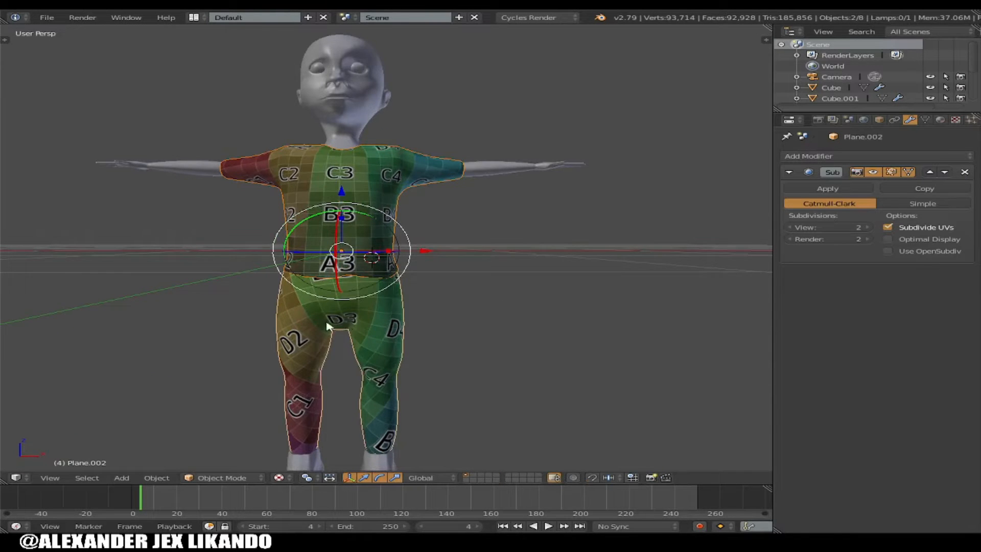
{"action": "scroll", "coordinate": [327, 324], "scroll_direction": "down", "scroll_amount": 2}
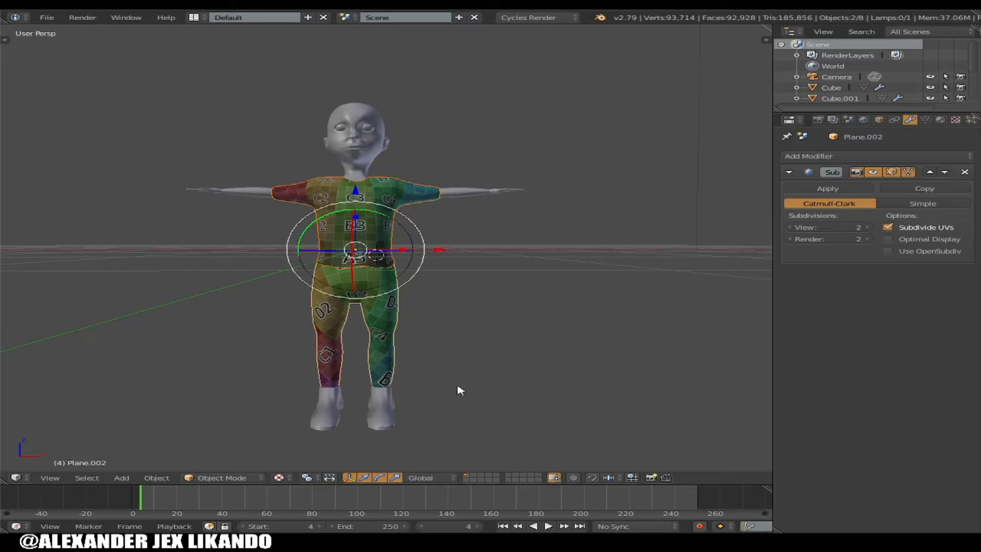
{"action": "scroll", "coordinate": [449, 243], "scroll_direction": "up", "scroll_amount": 3}
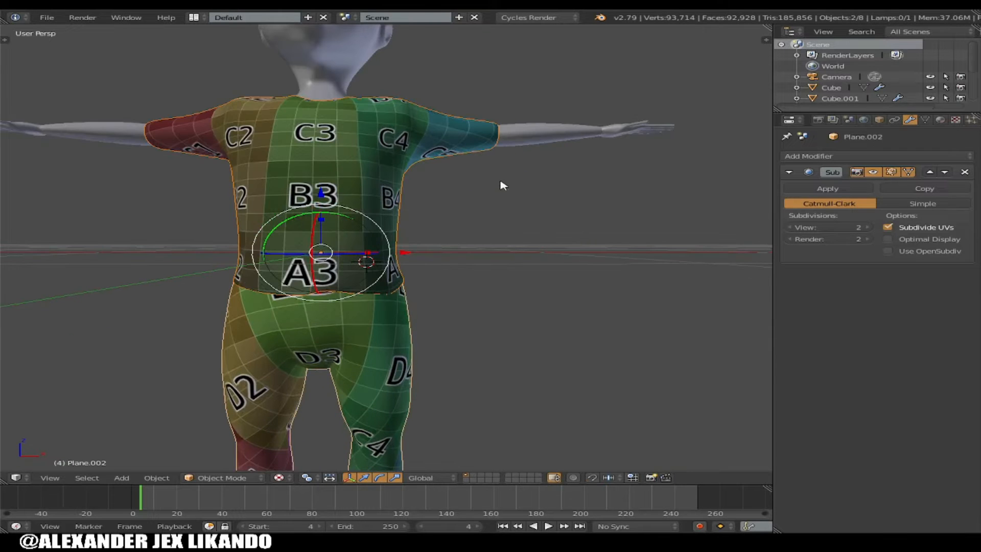
Select the character's body mesh and enter Edit Mode
{"action": "right_click", "coordinate": [547, 140]}
{"action": "key", "text": "Tab"}
{"action": "scroll", "coordinate": [458, 171], "scroll_direction": "down", "scroll_amount": 3}
{"action": "middle_click_drag", "start_coordinate": [458, 171], "coordinate": [377, 238]}
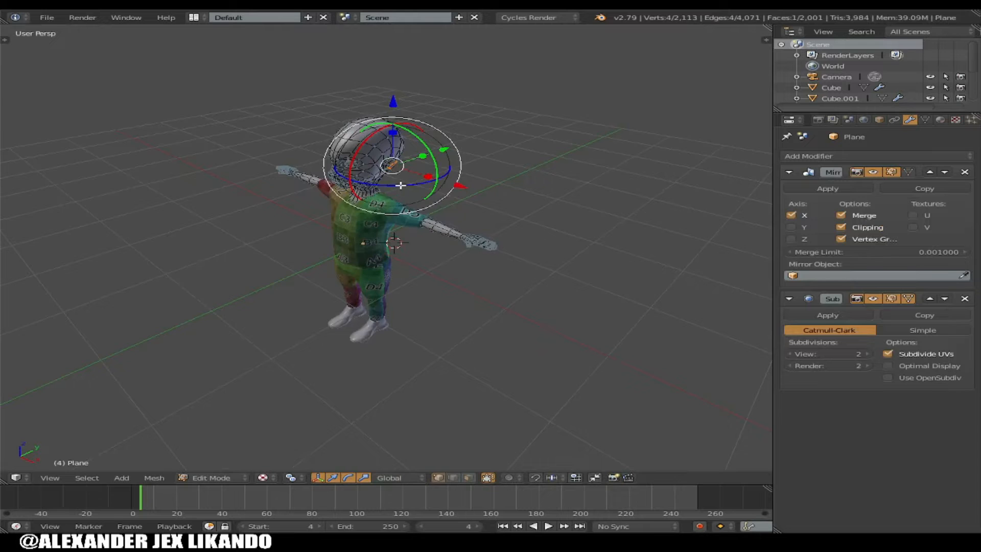
Examine the body mesh's topology around the head, arms, neck and ear
{"action": "scroll", "coordinate": [400, 185], "scroll_direction": "up", "scroll_amount": 2}
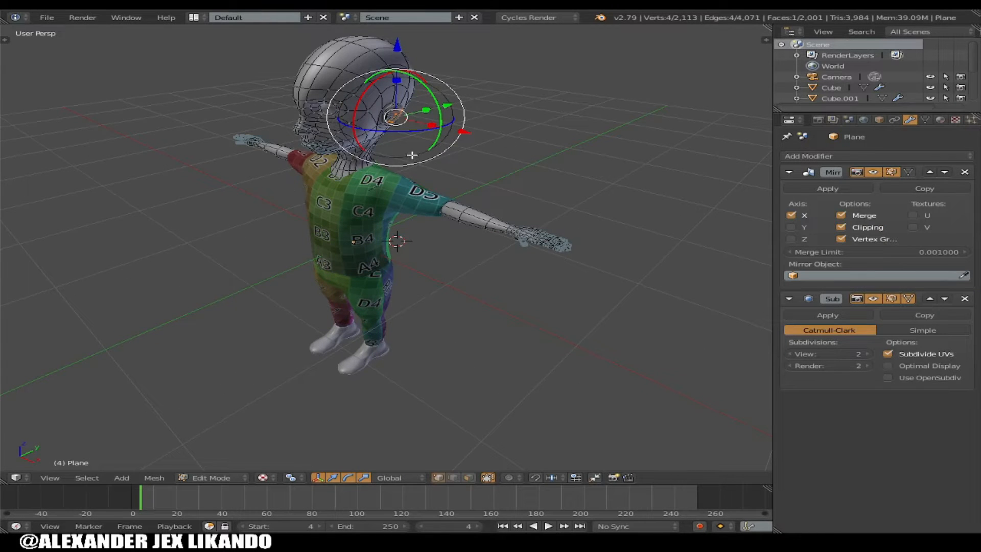
{"action": "scroll", "coordinate": [420, 152], "scroll_direction": "up", "scroll_amount": 1}
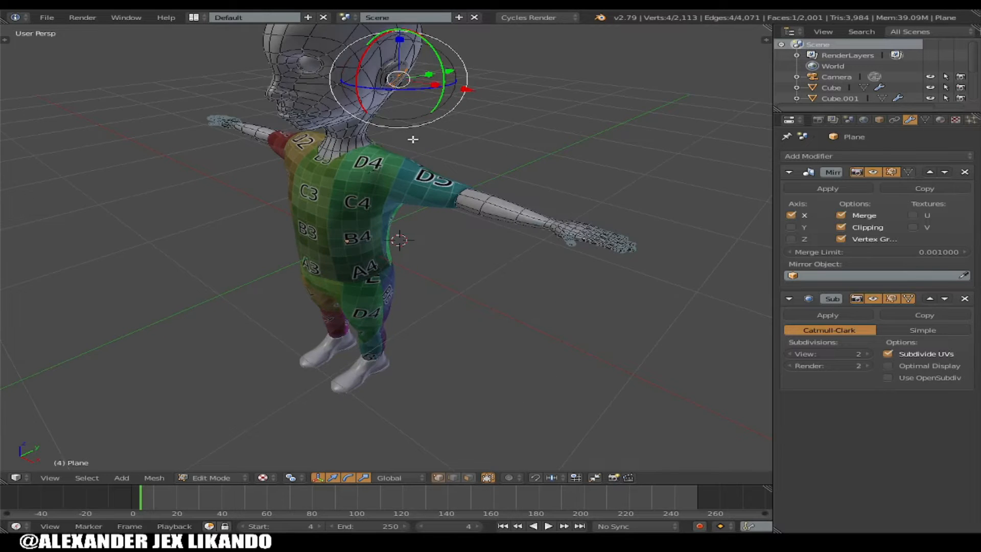
{"action": "scroll", "coordinate": [413, 139], "scroll_direction": "down", "scroll_amount": 4}
{"action": "middle_click_drag", "start_coordinate": [412, 139], "coordinate": [503, 194]}
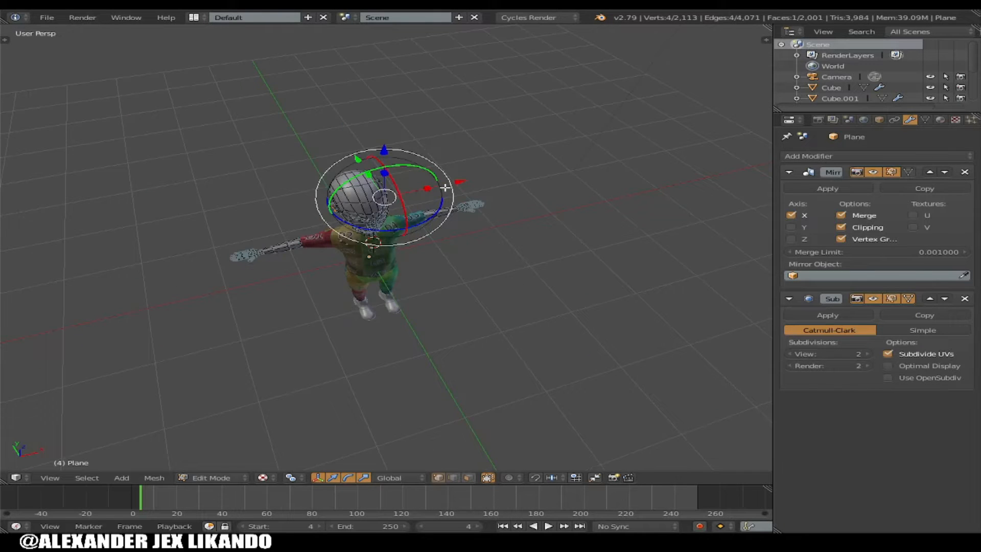
{"action": "scroll", "coordinate": [400, 205], "scroll_direction": "up", "scroll_amount": 2}
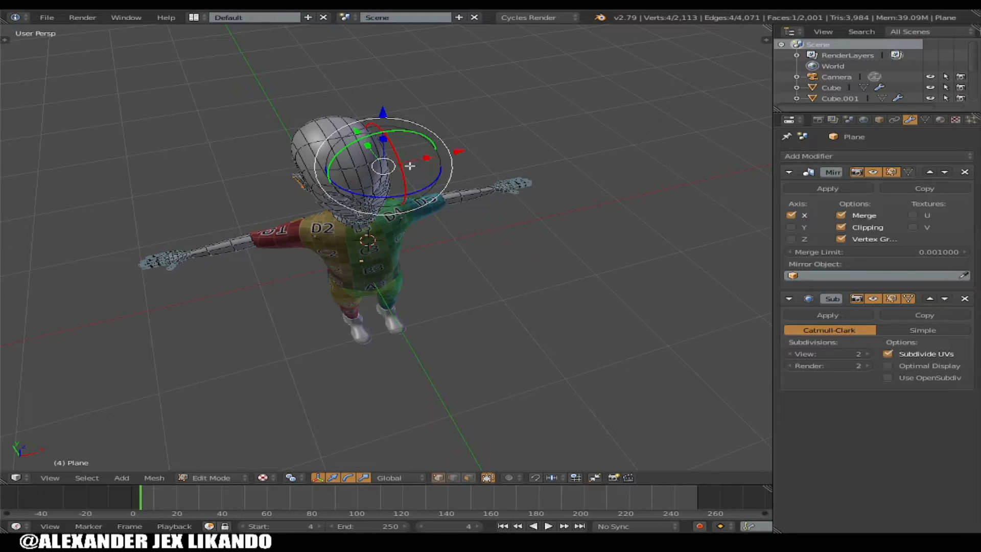
{"action": "scroll", "coordinate": [384, 157], "scroll_direction": "up", "scroll_amount": 2}
{"action": "middle_click_drag", "start_coordinate": [396, 168], "coordinate": [324, 142]}
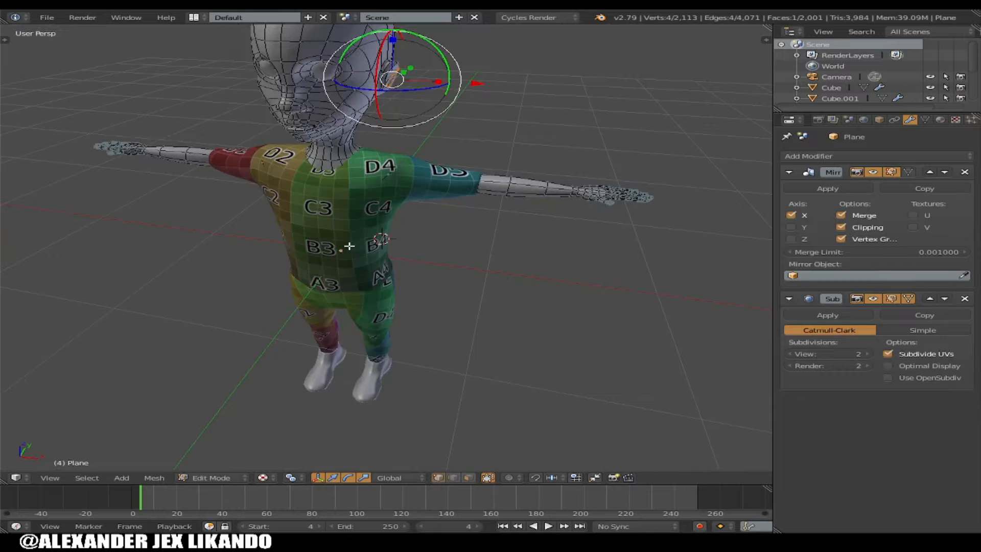
{"action": "middle_click_drag", "start_coordinate": [379, 196], "coordinate": [355, 281]}
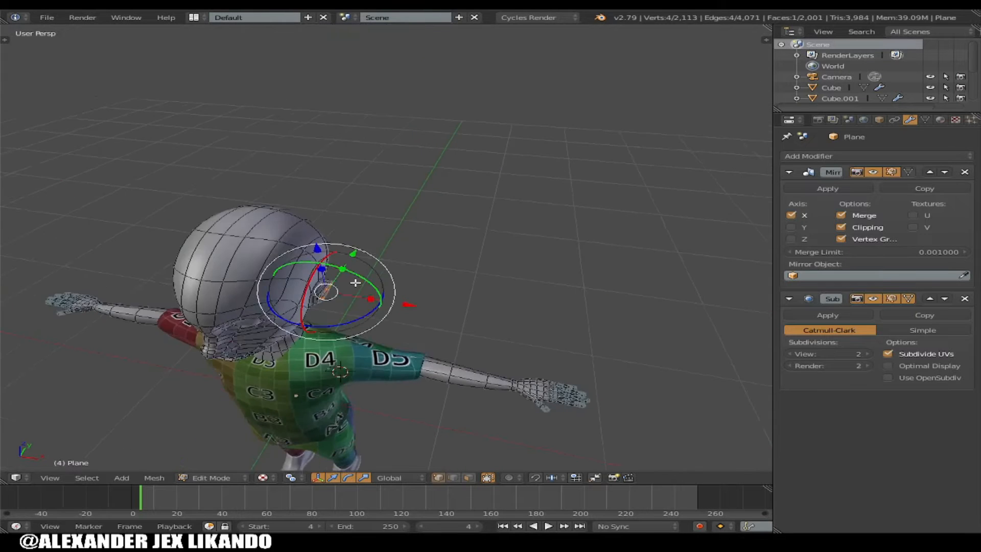
{"action": "scroll", "coordinate": [352, 281], "scroll_direction": "up", "scroll_amount": 4}
{"action": "middle_click_drag", "start_coordinate": [306, 302], "coordinate": [524, 262]}
{"action": "scroll", "coordinate": [333, 203], "scroll_direction": "up", "scroll_amount": 3}
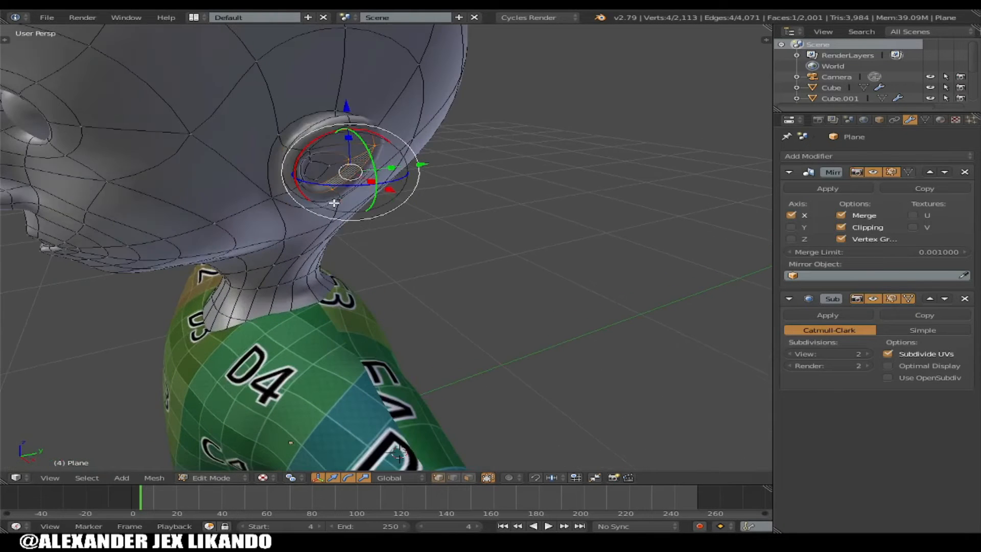
Select the edge loop around the base of the ear and mark it as a seam
{"action": "right_click", "coordinate": [272, 155]}
{"action": "right_click", "coordinate": [274, 146], "text": "alt"}
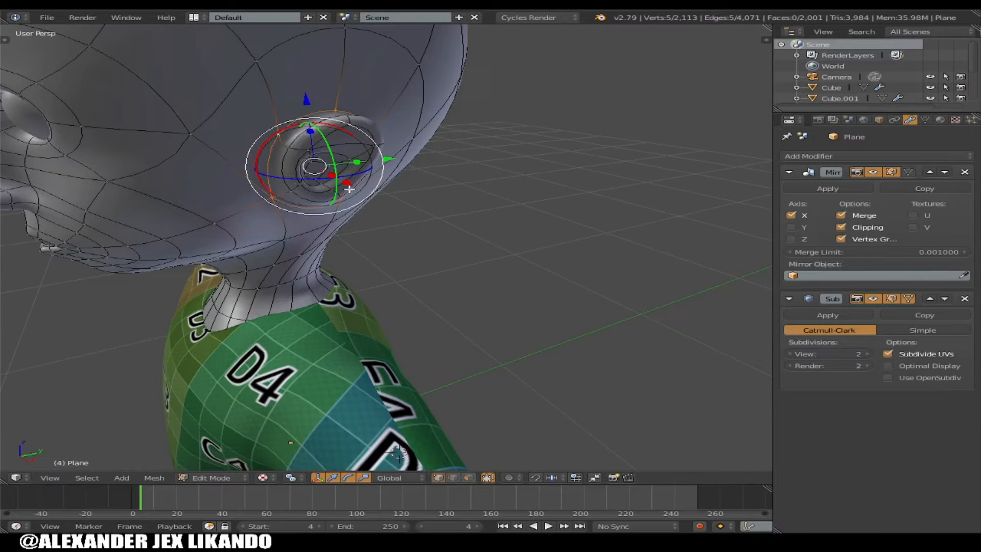
{"action": "key", "text": "ctrl+e"}
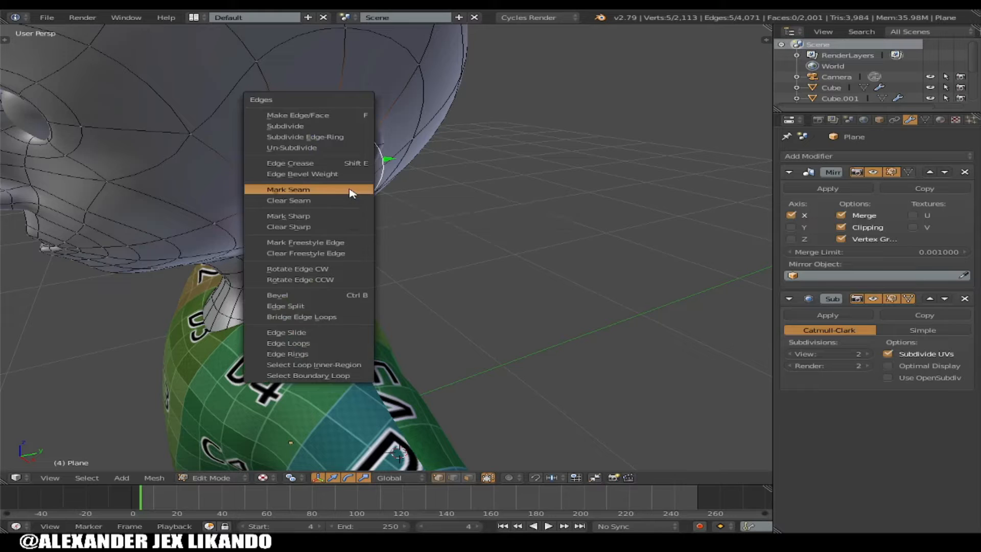
{"action": "left_click", "coordinate": [349, 189]}
In edge selection mode, select the head's centre-line edges from the forehead over the crown to the back of the head
{"action": "scroll", "coordinate": [271, 163], "scroll_direction": "down", "scroll_amount": 3}
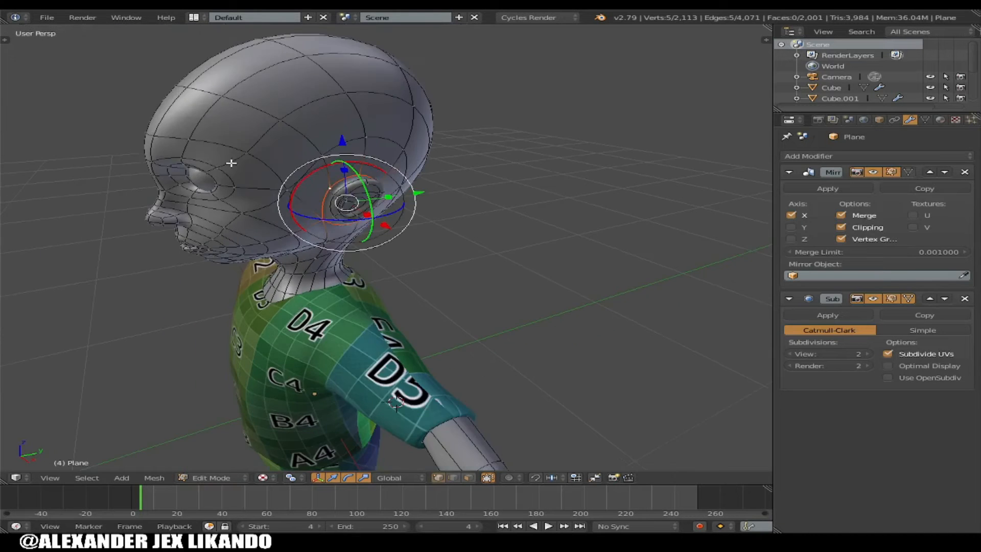
{"action": "middle_click_drag", "start_coordinate": [231, 163], "coordinate": [365, 179]}
{"action": "right_click", "coordinate": [440, 164]}
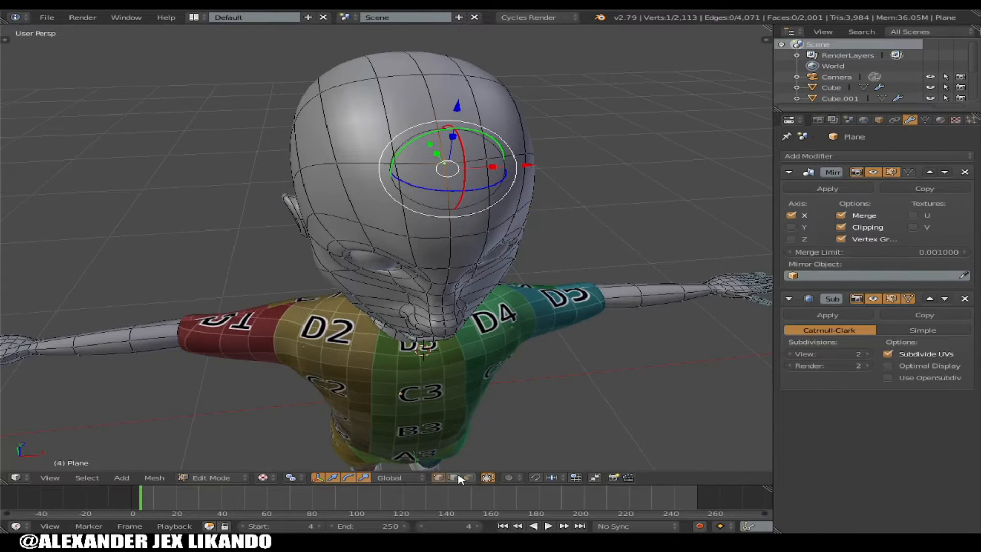
{"action": "key", "text": "a"}
{"action": "right_click", "coordinate": [443, 177]}
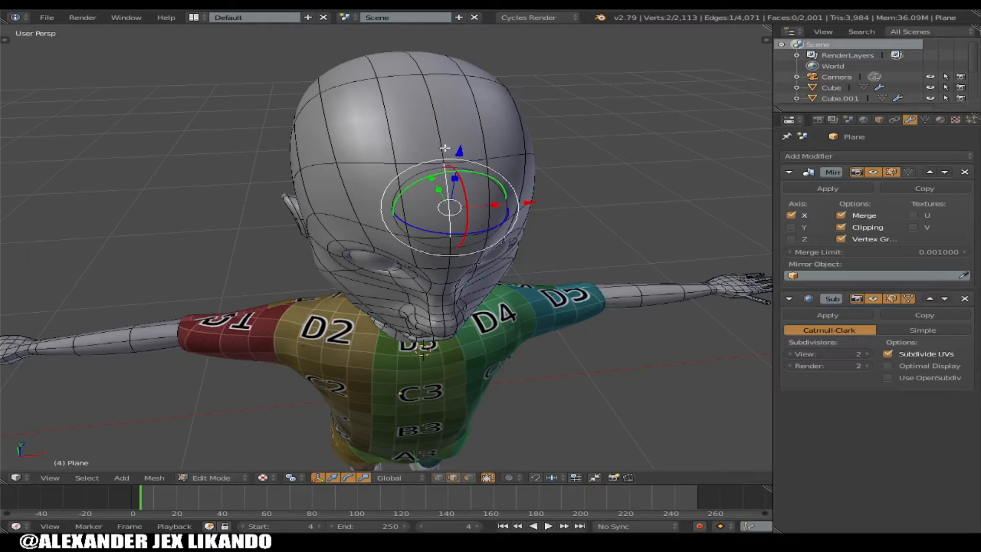
{"action": "middle_click_drag", "start_coordinate": [433, 126], "coordinate": [414, 265]}
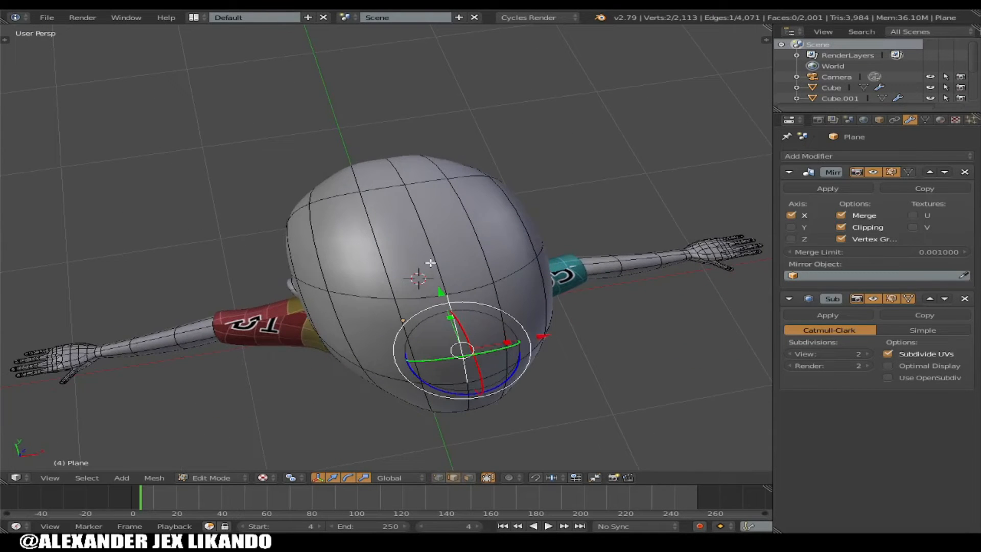
{"action": "right_click", "coordinate": [433, 224], "text": "shift"}
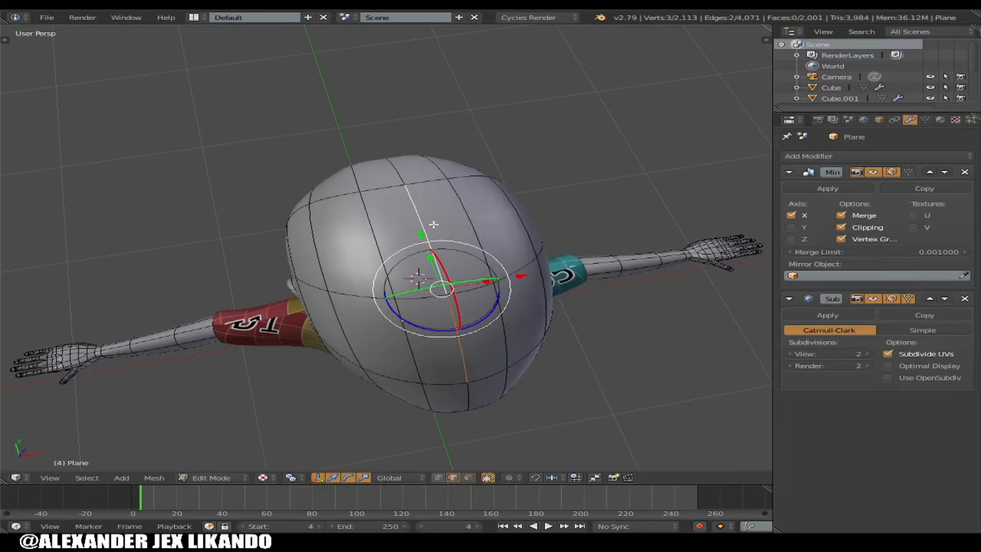
{"action": "right_click", "coordinate": [401, 179], "text": "shift"}
{"action": "middle_click_drag", "start_coordinate": [333, 274], "coordinate": [641, 208]}
{"action": "right_click", "coordinate": [380, 132], "text": "shift"}
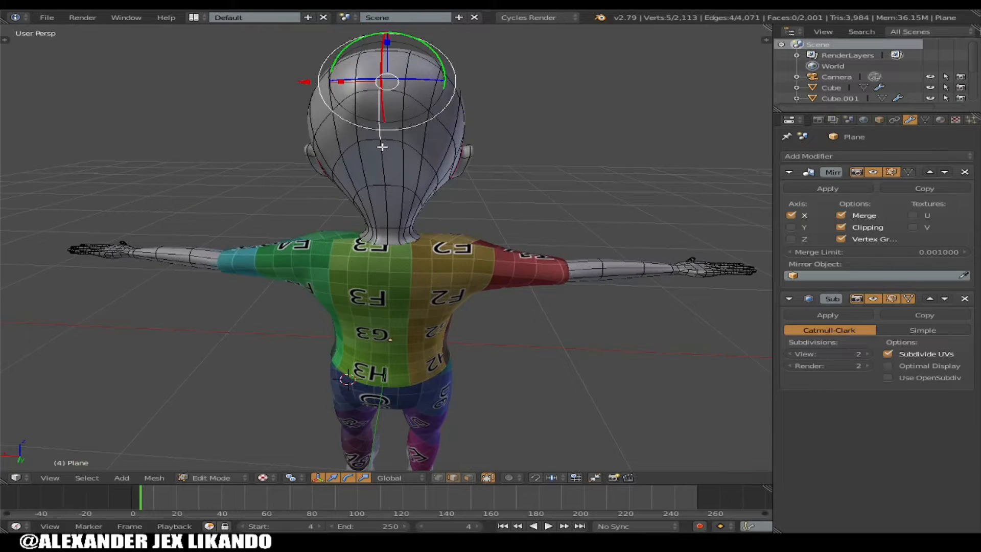
{"action": "right_click", "coordinate": [383, 185]}
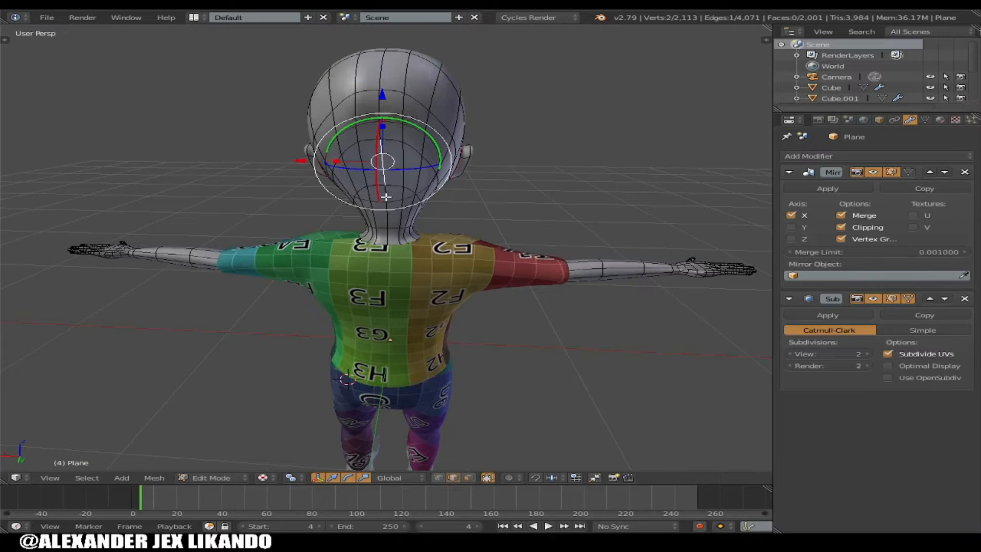
{"action": "right_click", "coordinate": [385, 197]}
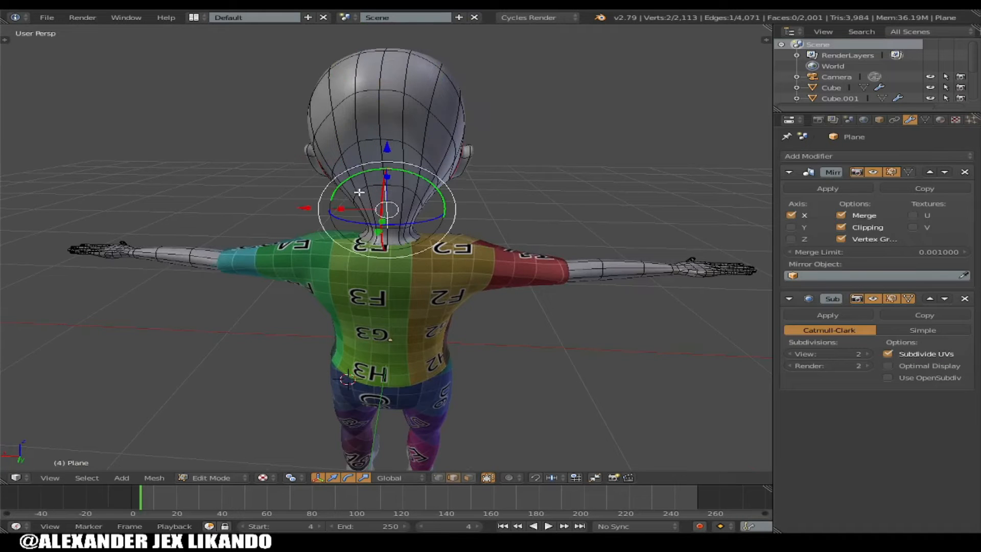
{"action": "right_click", "coordinate": [362, 192]}
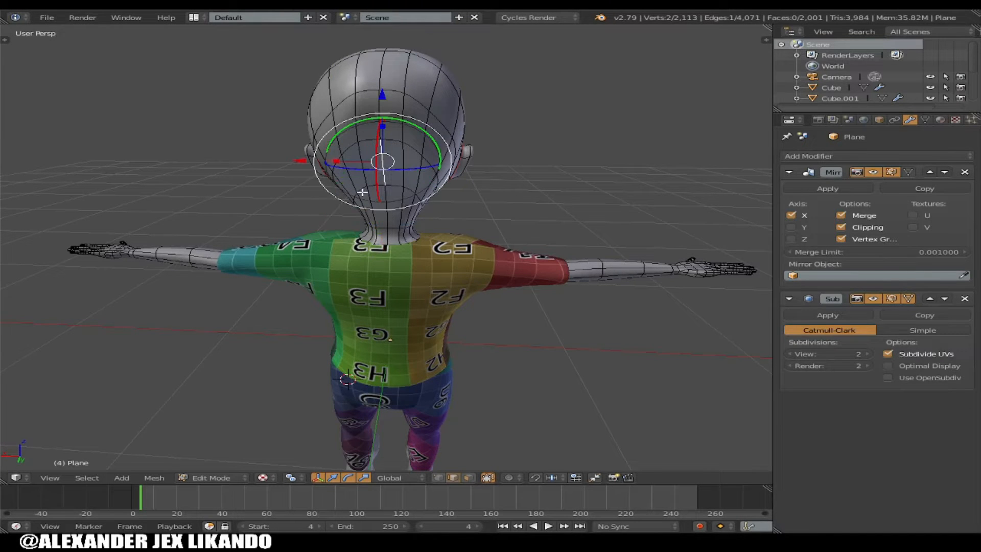
{"action": "right_click", "coordinate": [362, 192], "text": "alt"}
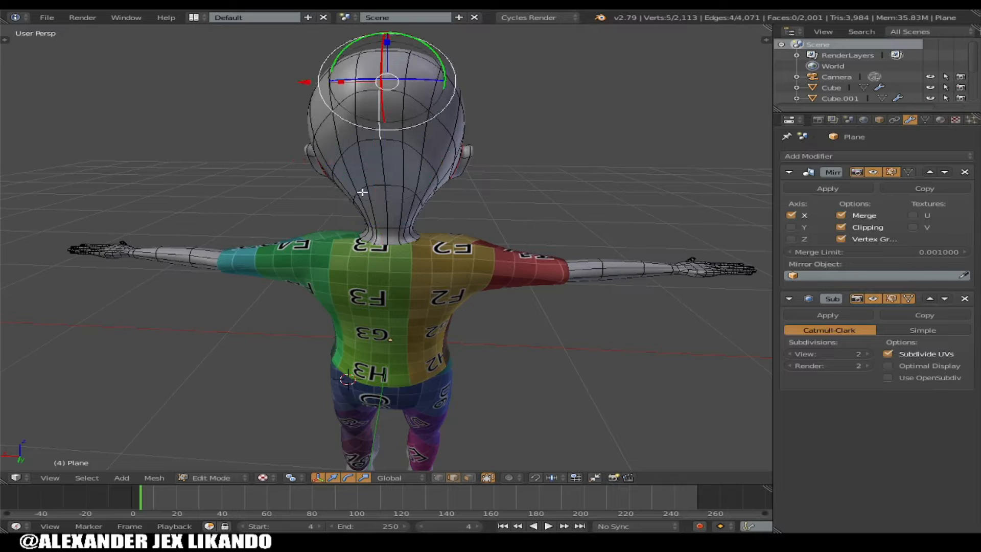
Add the centre-line edges down to the nape to the selection and mark the whole line as a seam
{"action": "right_click", "coordinate": [378, 162], "text": "shift"}
{"action": "right_click", "coordinate": [385, 203], "text": "shift"}
{"action": "key", "text": "ctrl+e"}
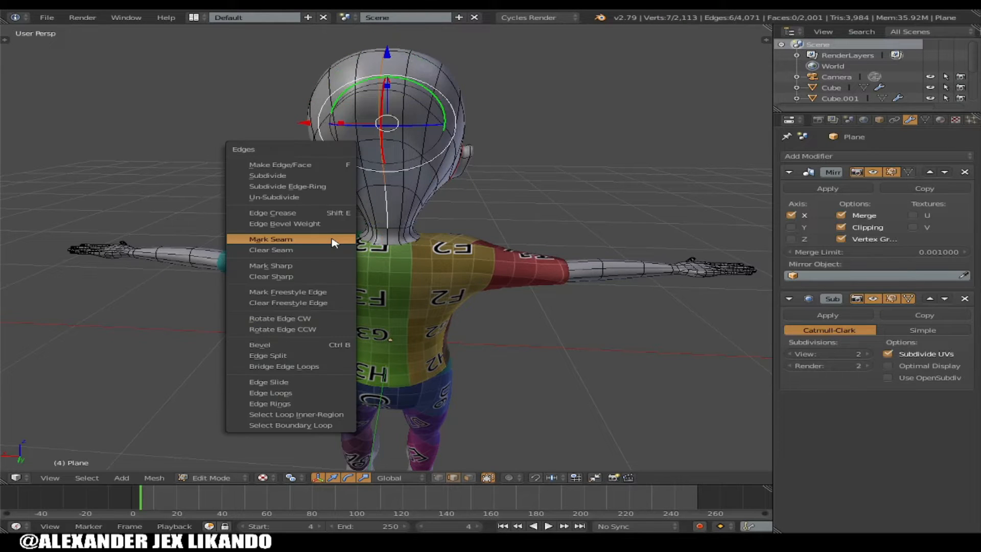
{"action": "left_click", "coordinate": [332, 240]}
Select the horizontal edge loop around the lower neck and mark it as a seam
{"action": "middle_click_drag", "start_coordinate": [409, 200], "coordinate": [22, 191]}
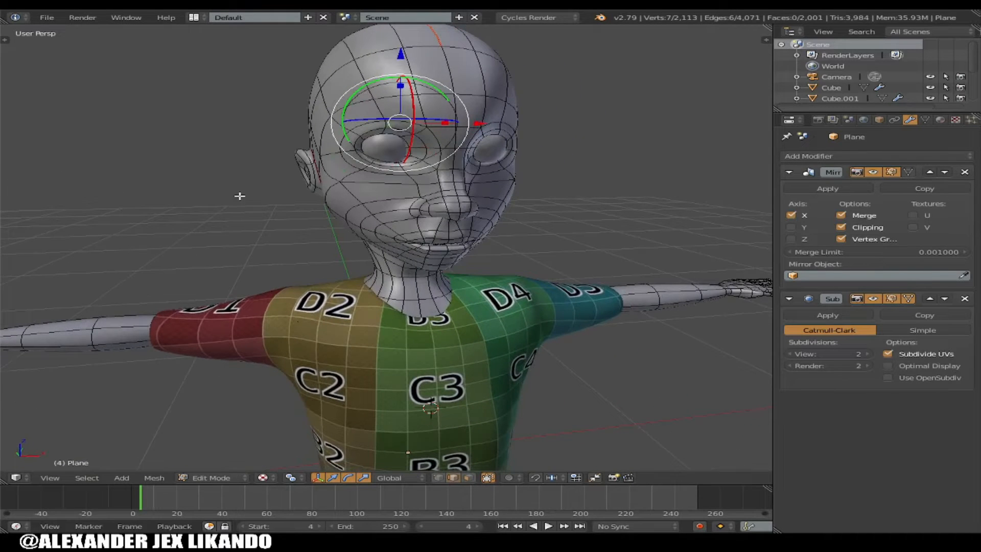
{"action": "scroll", "coordinate": [349, 185], "scroll_direction": "down", "scroll_amount": 3}
{"action": "middle_click_drag", "start_coordinate": [349, 185], "coordinate": [376, 221]}
{"action": "scroll", "coordinate": [380, 220], "scroll_direction": "up", "scroll_amount": 4}
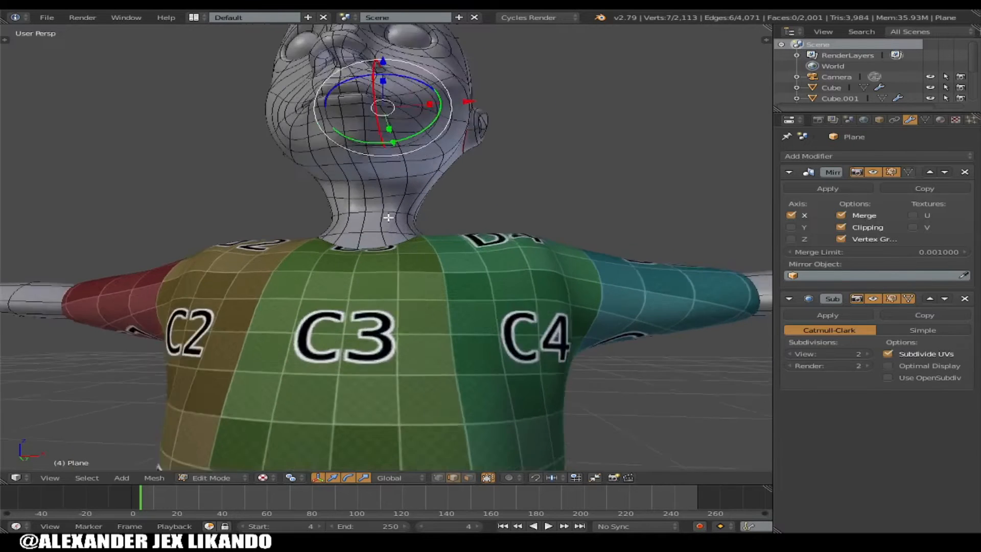
{"action": "right_click", "coordinate": [381, 180], "text": "alt"}
{"action": "right_click", "coordinate": [403, 180], "text": "alt"}
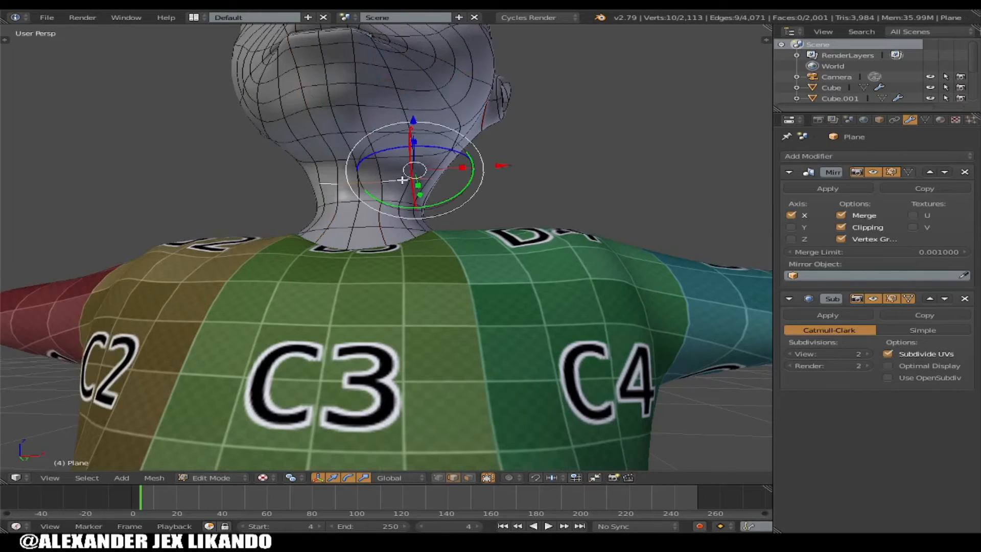
{"action": "middle_click_drag", "start_coordinate": [390, 190], "coordinate": [181, 200]}
{"action": "middle_click_drag", "start_coordinate": [273, 215], "coordinate": [303, 241]}
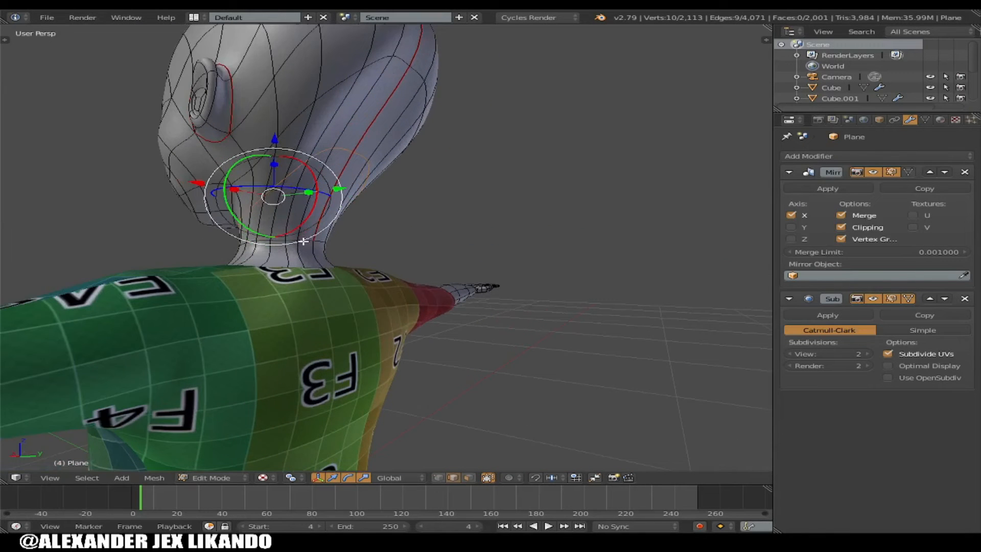
{"action": "right_click", "coordinate": [282, 238], "text": "alt"}
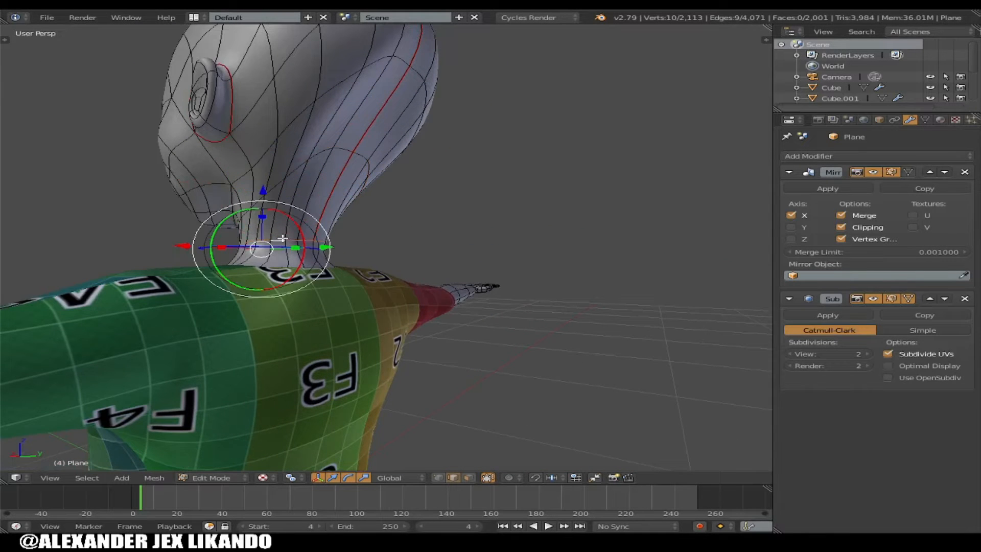
{"action": "middle_click_drag", "start_coordinate": [307, 248], "coordinate": [393, 253]}
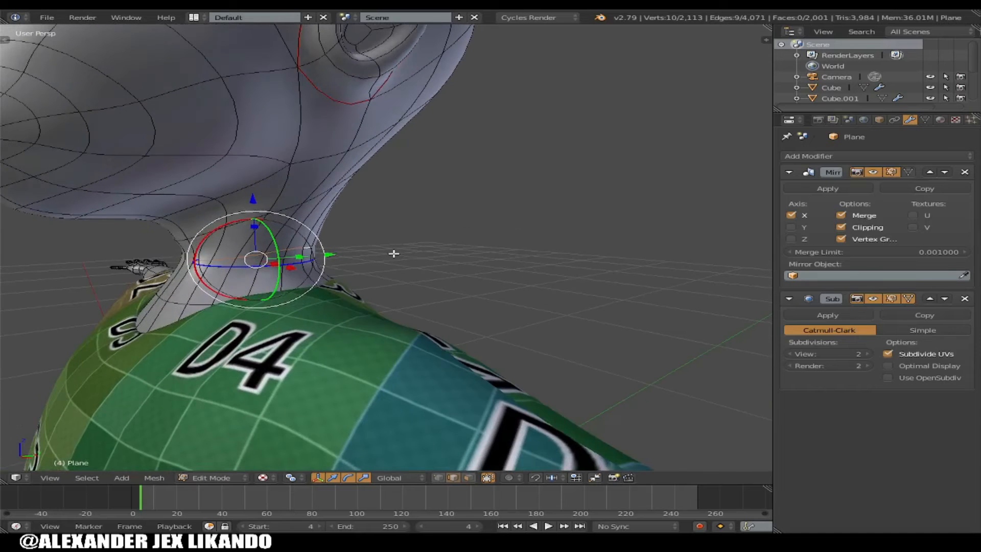
{"action": "key", "text": "ctrl+e"}
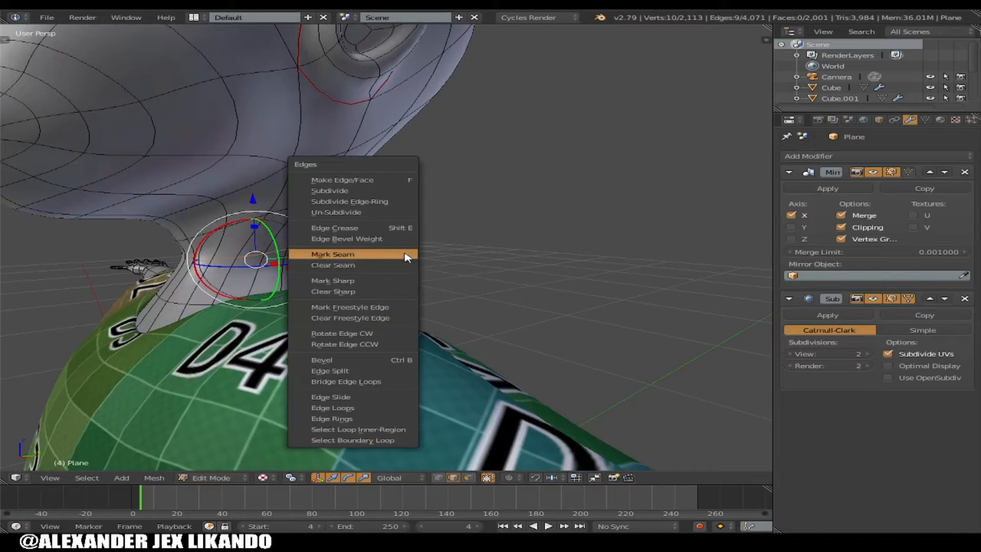
{"action": "left_click", "coordinate": [404, 254]}
Isolate the body mesh in local view and undo the seam around the lower neck
{"action": "middle_click_drag", "start_coordinate": [245, 309], "coordinate": [362, 309]}
{"action": "scroll", "coordinate": [362, 308], "scroll_direction": "down", "scroll_amount": 5}
{"action": "middle_click_drag", "start_coordinate": [512, 342], "coordinate": [483, 345]}
{"action": "key", "text": "KP_Divide"}
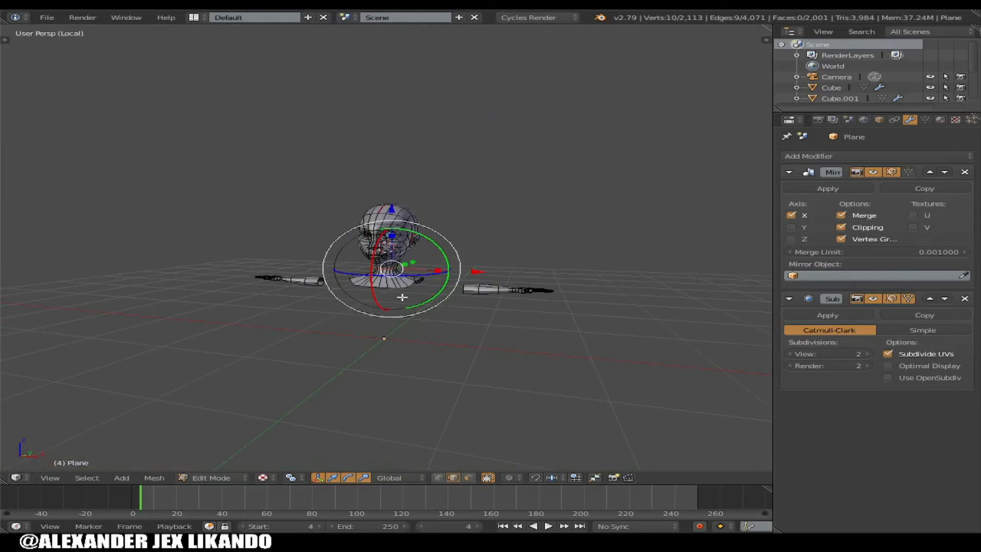
{"action": "middle_click_drag", "start_coordinate": [439, 353], "coordinate": [361, 372]}
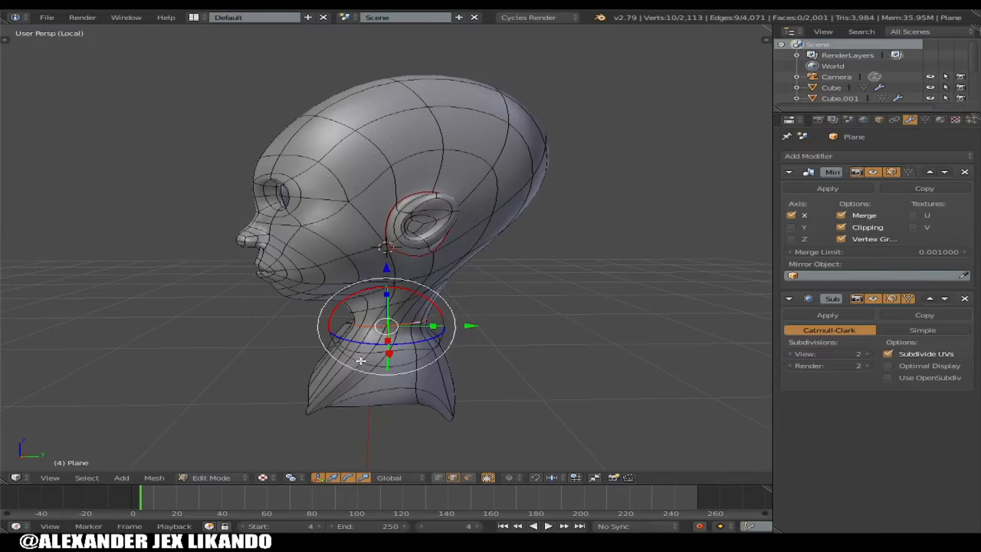
{"action": "key", "text": "ctrl+z"}
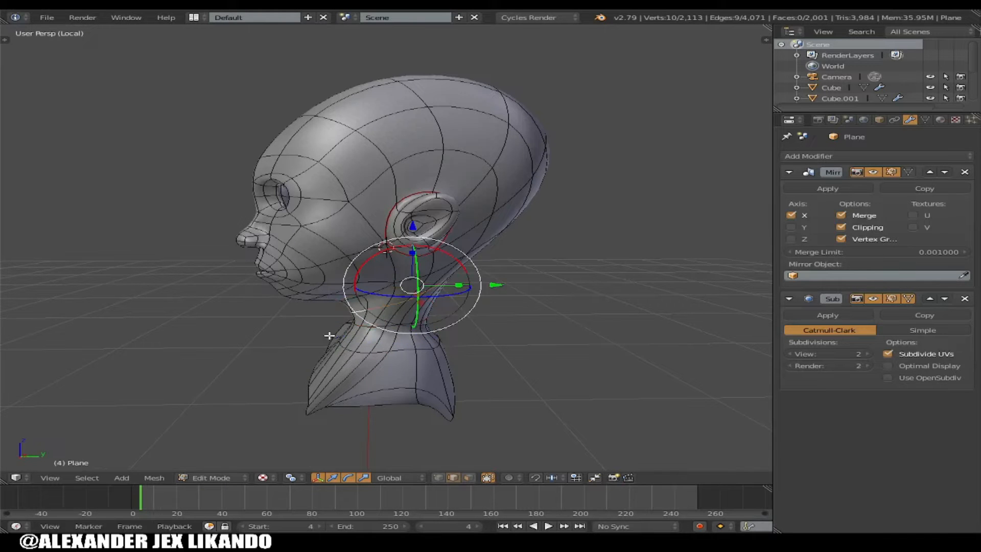
Select the centre edges at the back of the neck down to the mesh's open border and mark them as a seam
{"action": "middle_click_drag", "start_coordinate": [226, 325], "coordinate": [254, 354]}
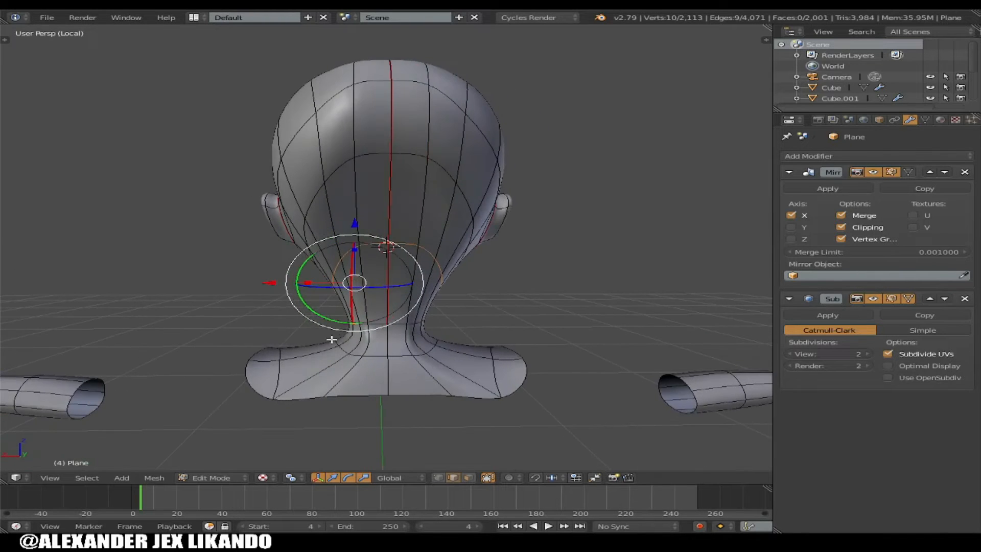
{"action": "right_click", "coordinate": [387, 340]}
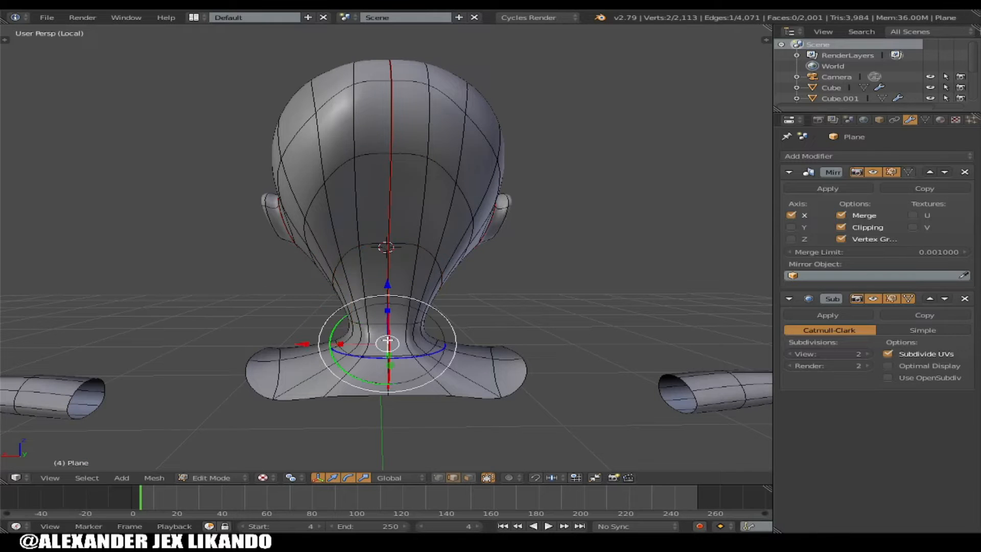
{"action": "right_click", "coordinate": [391, 382], "text": "shift"}
{"action": "key", "text": "ctrl+e"}
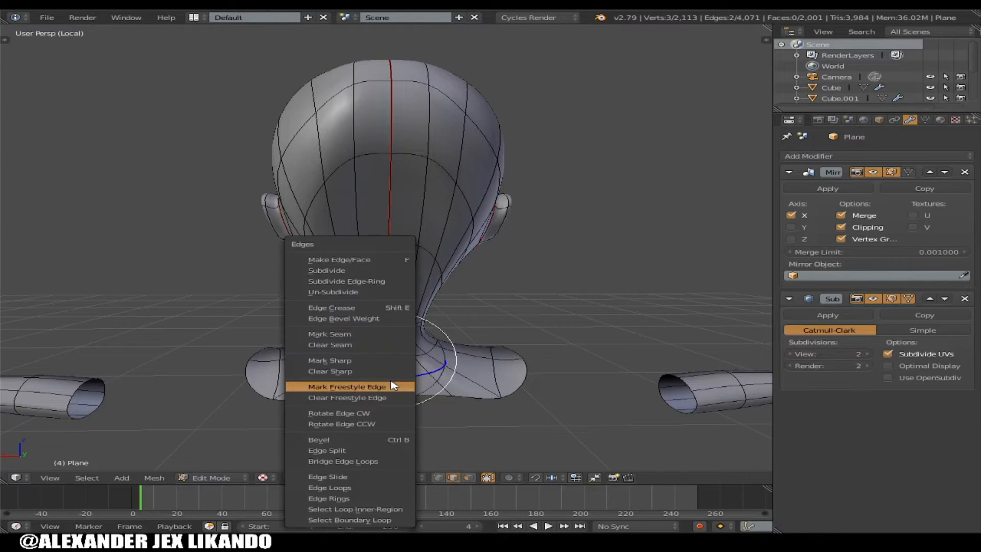
{"action": "left_click", "coordinate": [348, 334]}
Select the lengthwise edge loop running along the thumb side of the forearm into the hand
{"action": "middle_click_drag", "start_coordinate": [349, 334], "coordinate": [505, 348]}
{"action": "scroll", "coordinate": [518, 351], "scroll_direction": "down", "scroll_amount": 3}
{"action": "middle_click_drag", "start_coordinate": [311, 324], "coordinate": [501, 321]}
{"action": "scroll", "coordinate": [500, 337], "scroll_direction": "up", "scroll_amount": 4}
{"action": "scroll", "coordinate": [503, 341], "scroll_direction": "up", "scroll_amount": 4}
{"action": "middle_click_drag", "start_coordinate": [550, 438], "coordinate": [396, 350], "text": "shift"}
{"action": "key", "text": "ctrl+l"}
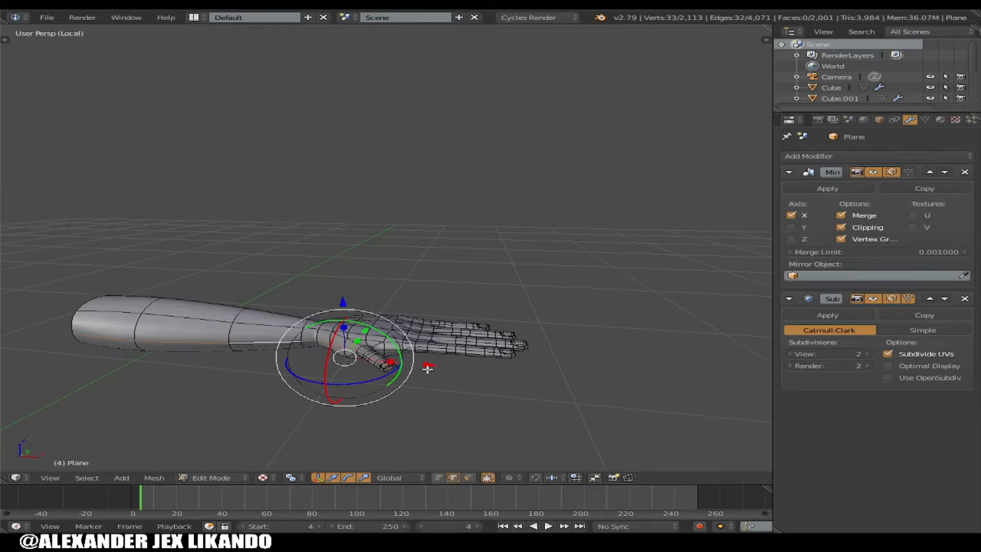
{"action": "middle_click_drag", "start_coordinate": [342, 423], "coordinate": [367, 368]}
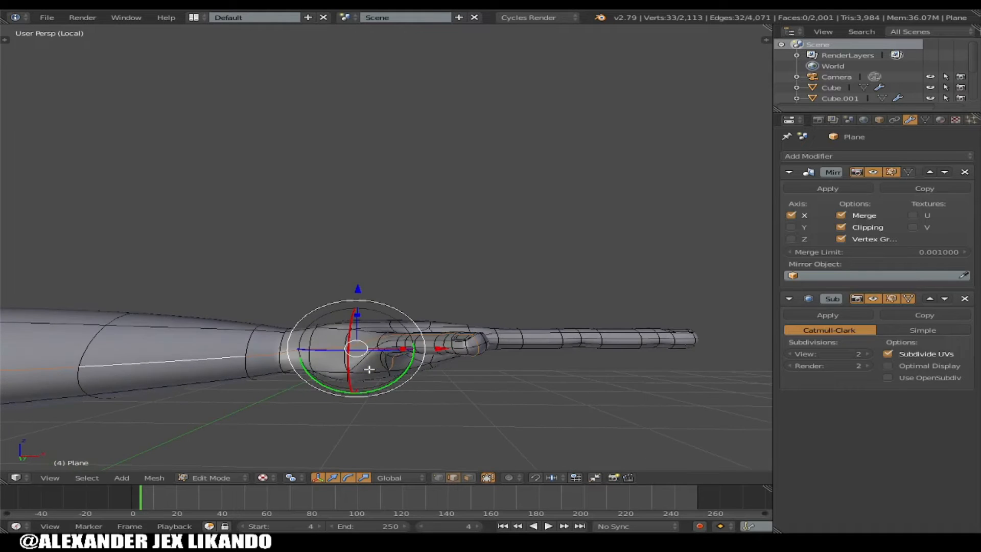
{"action": "scroll", "coordinate": [370, 369], "scroll_direction": "up", "scroll_amount": 2}
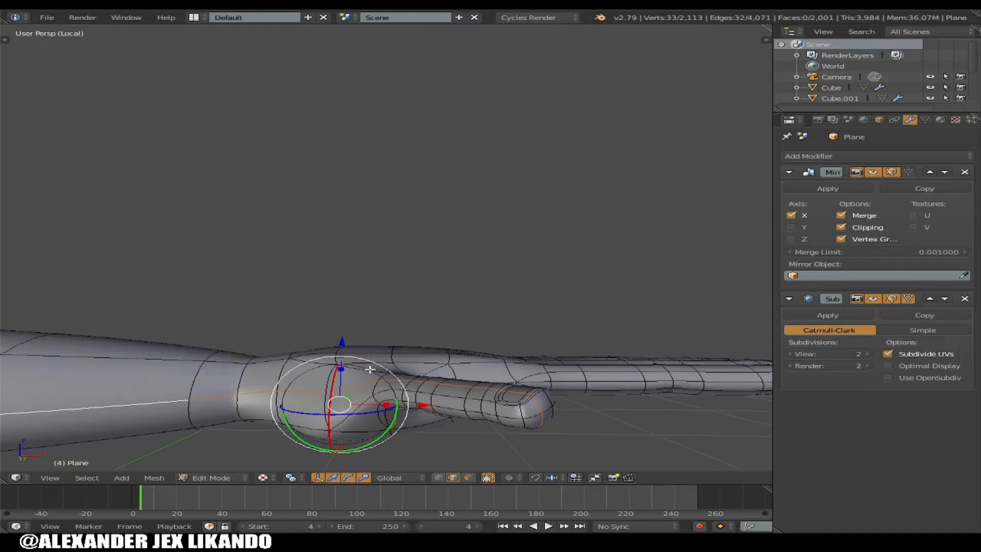
Deselect the loop's edges on the thumb and hand using wireframe shading and circle select, keeping the forearm and wrist edges
{"action": "right_click", "coordinate": [416, 381], "text": "shift"}
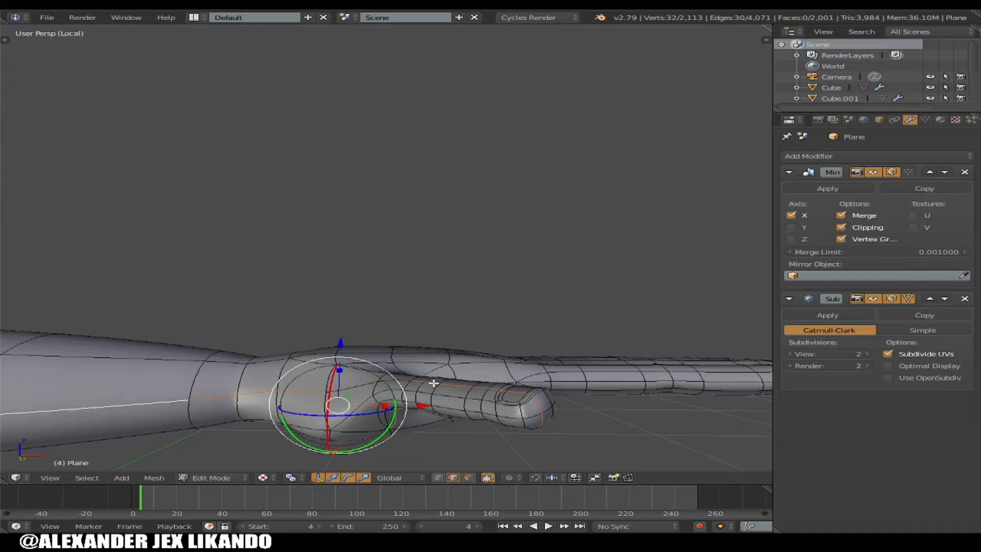
{"action": "key", "text": "z"}
{"action": "key", "text": "c"}
{"action": "mouse_move", "coordinate": [525, 401]}
{"action": "middle_mouse_down"}
{"action": "mouse_move", "coordinate": [481, 416]}
{"action": "mouse_move", "coordinate": [442, 385]}
{"action": "mouse_move", "coordinate": [490, 405]}
{"action": "mouse_move", "coordinate": [501, 392]}
{"action": "middle_mouse_up"}
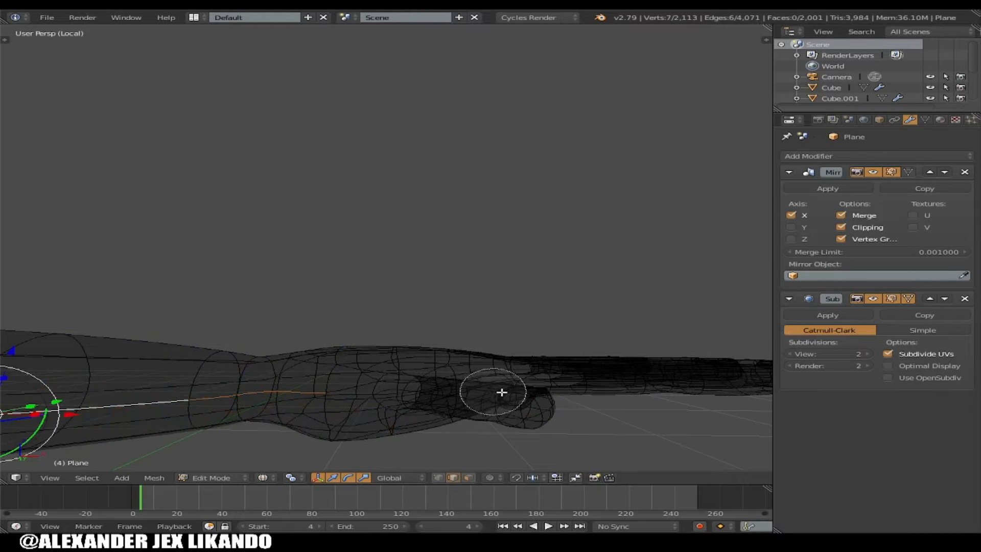
{"action": "right_click", "coordinate": [498, 396]}
{"action": "key", "text": "z"}
Extend the edge selection from the wrist around the side of the palm to the base of the thumb
{"action": "right_click", "coordinate": [324, 403], "text": "shift"}
{"action": "right_click", "coordinate": [335, 424], "text": "shift"}
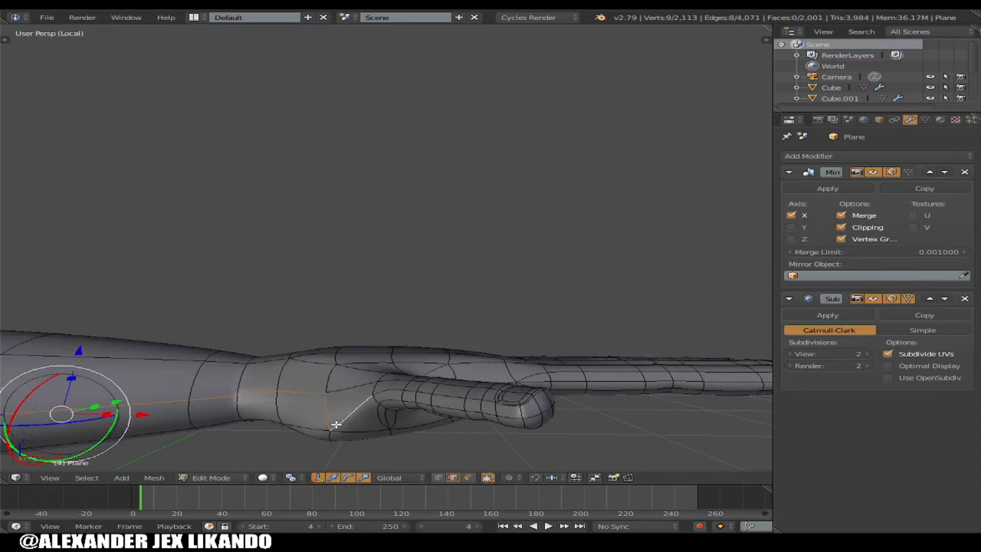
{"action": "right_click", "coordinate": [378, 402], "text": "shift"}
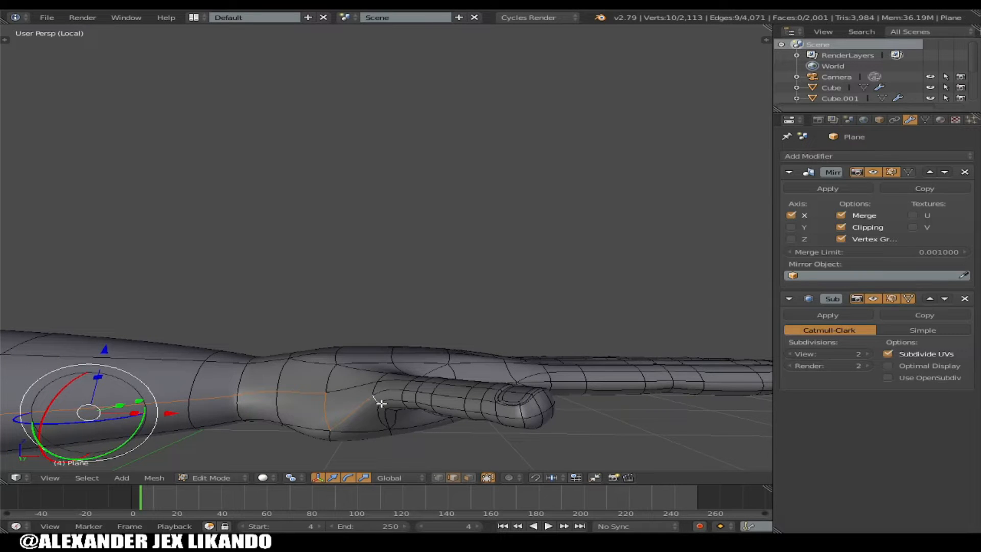
{"action": "right_click", "coordinate": [388, 402], "text": "shift"}
Add the edges along the side of the thumb up to its tip to the selection
{"action": "right_click", "coordinate": [411, 402], "text": "shift"}
{"action": "right_click", "coordinate": [427, 406], "text": "shift"}
{"action": "right_click", "coordinate": [462, 409], "text": "shift"}
{"action": "right_click", "coordinate": [477, 413], "text": "shift"}
{"action": "right_click", "coordinate": [495, 414], "text": "shift"}
{"action": "right_click", "coordinate": [521, 417], "text": "shift"}
{"action": "right_click", "coordinate": [542, 413], "text": "shift"}
{"action": "right_click", "coordinate": [551, 423], "text": "shift"}
Extend the edge selection around the tip of the thumb
{"action": "middle_click_drag", "start_coordinate": [550, 423], "coordinate": [450, 431]}
{"action": "middle_click_drag", "start_coordinate": [206, 411], "coordinate": [344, 430]}
{"action": "right_click", "coordinate": [336, 438], "text": "shift"}
{"action": "right_click", "coordinate": [340, 435], "text": "shift"}
{"action": "right_click", "coordinate": [350, 427], "text": "shift"}
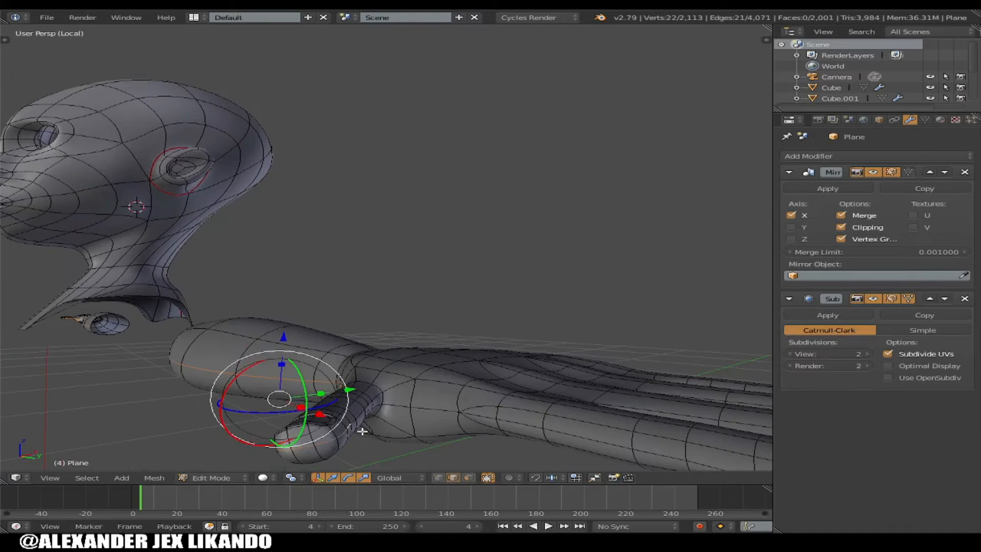
Add the edges along the finger-facing side of the thumb, from its tip back toward the base
{"action": "middle_click_drag", "start_coordinate": [308, 438], "coordinate": [282, 435]}
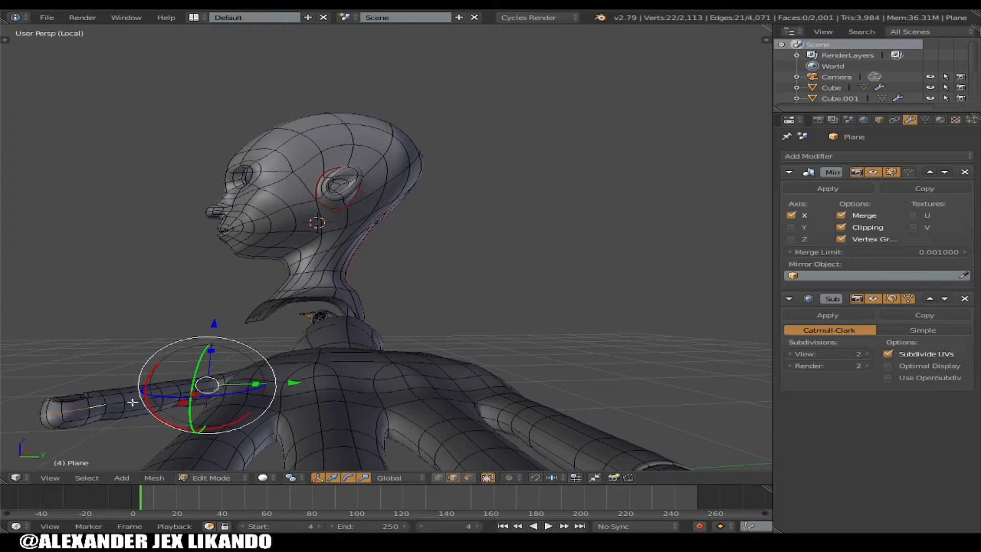
{"action": "right_click", "coordinate": [141, 402], "text": "shift"}
{"action": "right_click", "coordinate": [155, 401], "text": "shift"}
{"action": "right_click", "coordinate": [174, 396], "text": "shift"}
{"action": "middle_click_drag", "start_coordinate": [181, 398], "coordinate": [320, 367]}
{"action": "scroll", "coordinate": [230, 411], "scroll_direction": "up", "scroll_amount": 3}
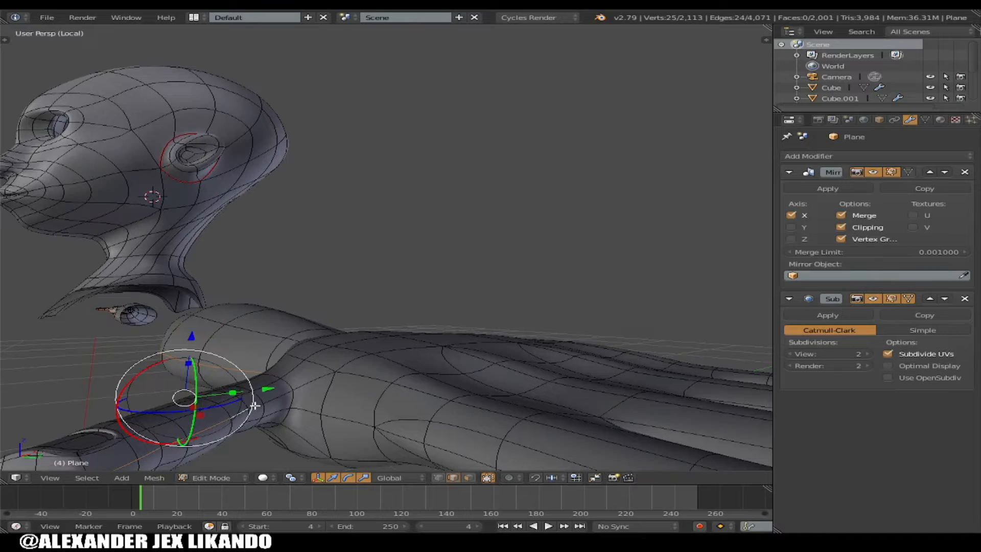
Continue the edge selection from the base of the thumb across the side of the hand to the base of the index finger
{"action": "right_click", "coordinate": [278, 399], "text": "shift"}
{"action": "right_click", "coordinate": [286, 401], "text": "shift"}
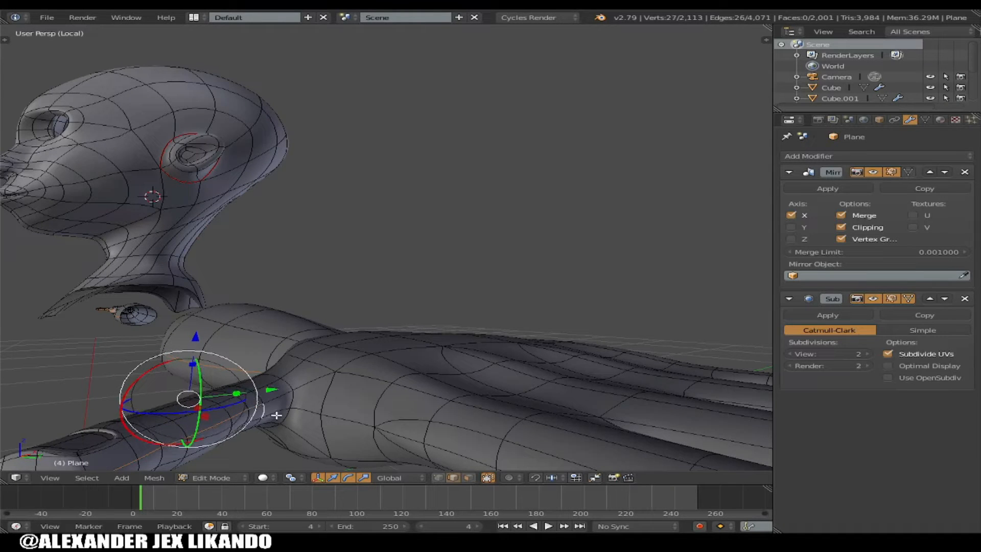
{"action": "right_click", "coordinate": [306, 414], "text": "shift"}
{"action": "right_click", "coordinate": [320, 416], "text": "shift"}
{"action": "right_click", "coordinate": [383, 434], "text": "shift"}
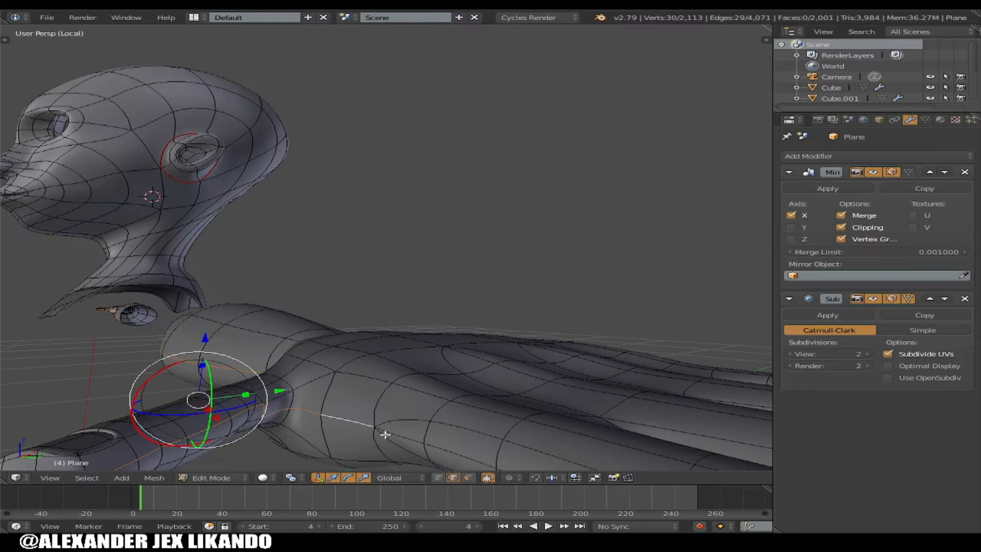
{"action": "right_click", "coordinate": [407, 439], "text": "shift"}
{"action": "scroll", "coordinate": [437, 444], "scroll_direction": "down", "scroll_amount": 2}
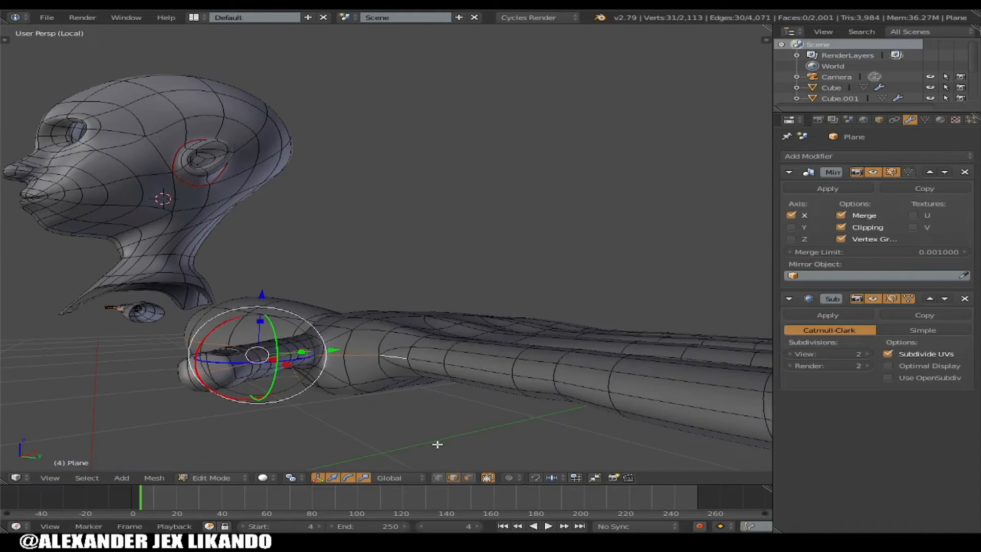
Add the edge loop running along the sides and tips of the four fingers to the selection
{"action": "right_click", "coordinate": [484, 371], "text": "alt+shift"}
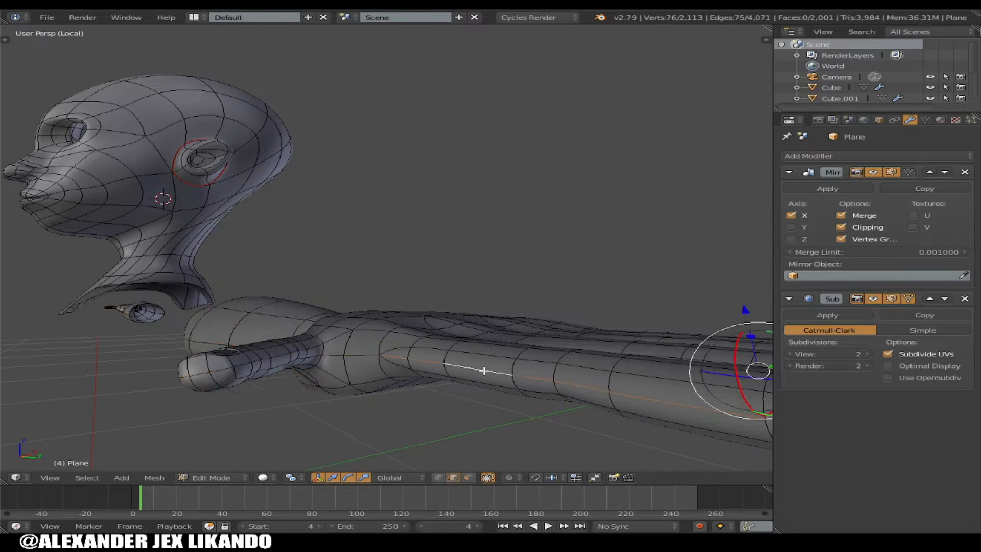
{"action": "key", "text": "ctrl+z"}
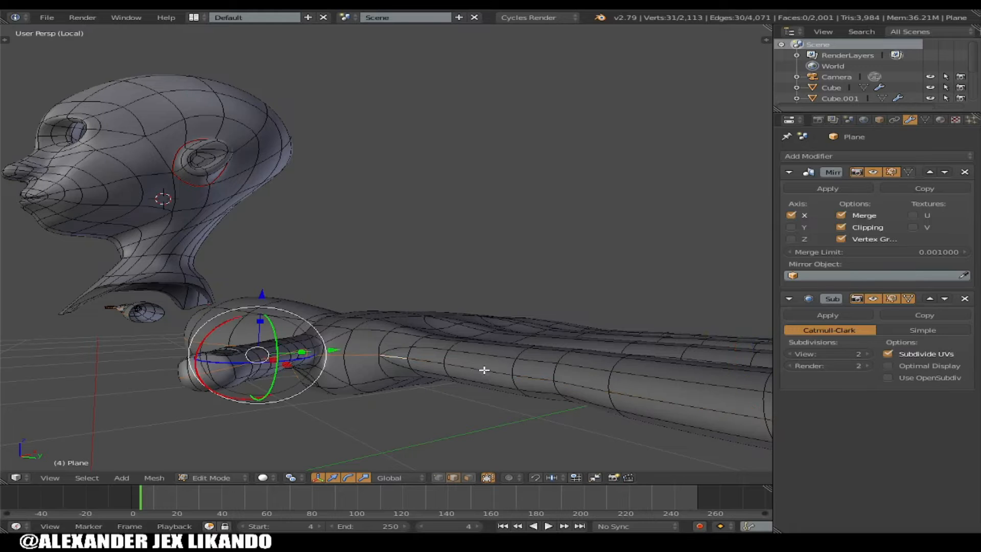
{"action": "right_click", "coordinate": [474, 369], "text": "alt+shift"}
{"action": "scroll", "coordinate": [505, 394], "scroll_direction": "down", "scroll_amount": 3}
{"action": "middle_click_drag", "start_coordinate": [506, 393], "coordinate": [320, 393]}
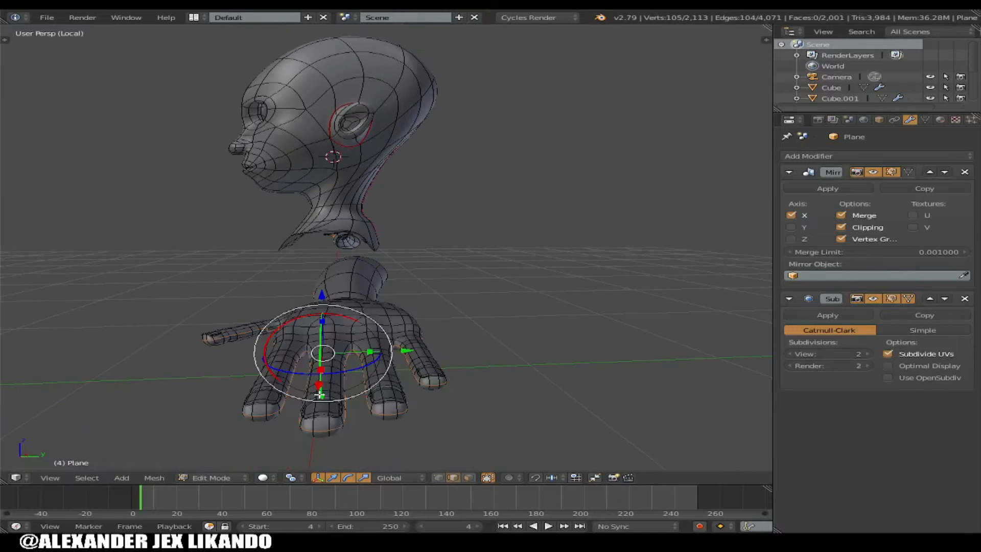
Mark the selected edges along the arm, thumb and fingers as a seam
{"action": "key", "text": "ctrl+e"}
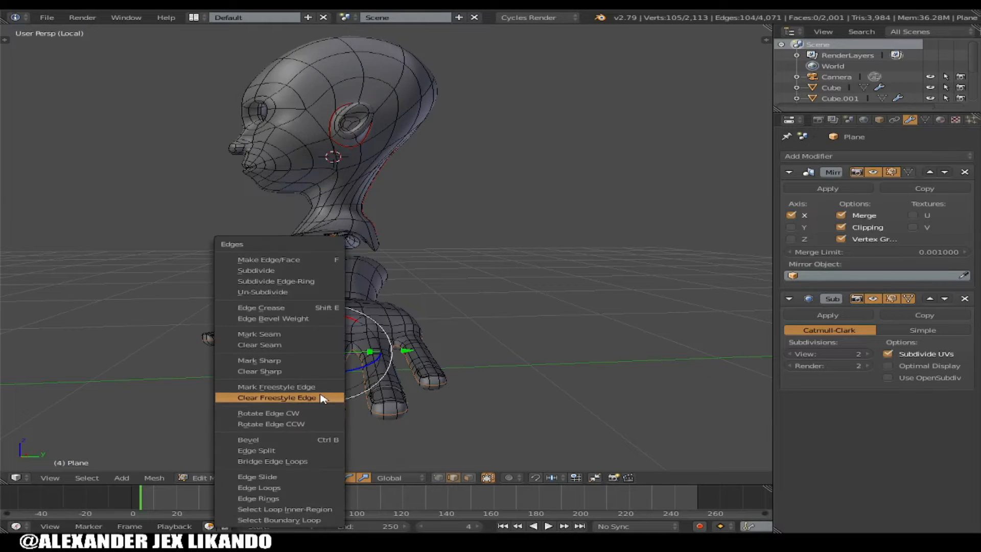
{"action": "left_click", "coordinate": [304, 337]}
{"action": "middle_click_drag", "start_coordinate": [360, 381], "coordinate": [501, 382]}
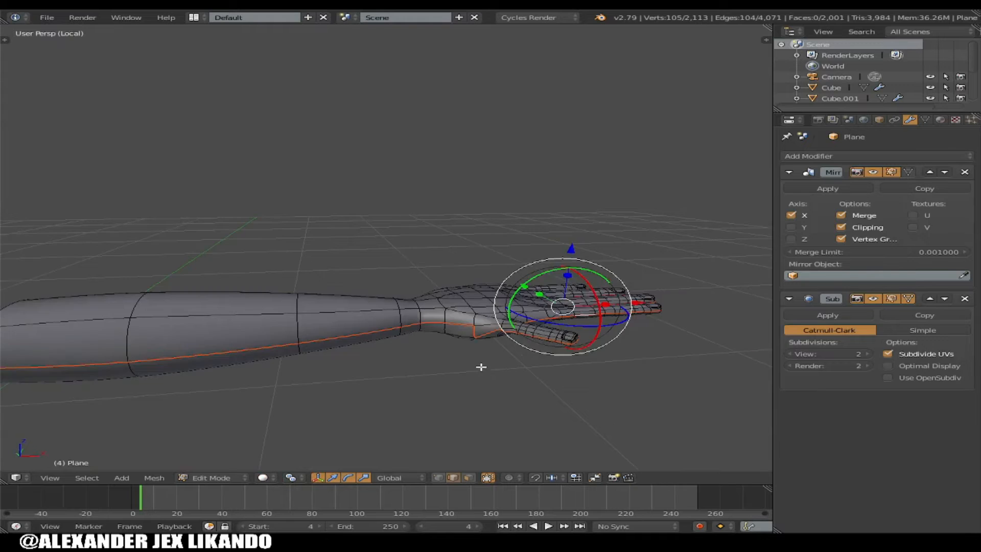
Select the entire head and arms mesh and unwrap it along the marked seams
{"action": "scroll", "coordinate": [481, 366], "scroll_direction": "down", "scroll_amount": 8}
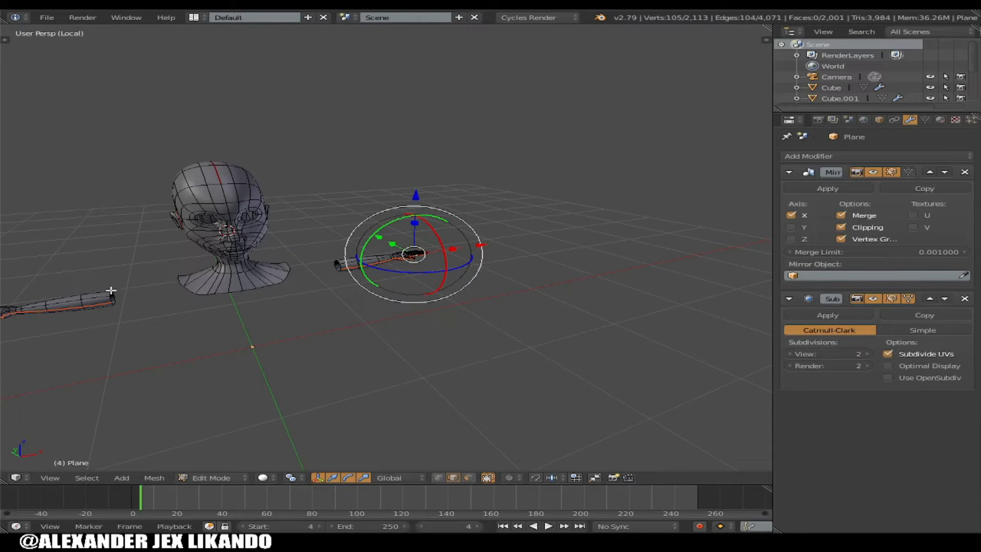
{"action": "middle_click_drag", "start_coordinate": [288, 303], "coordinate": [251, 215]}
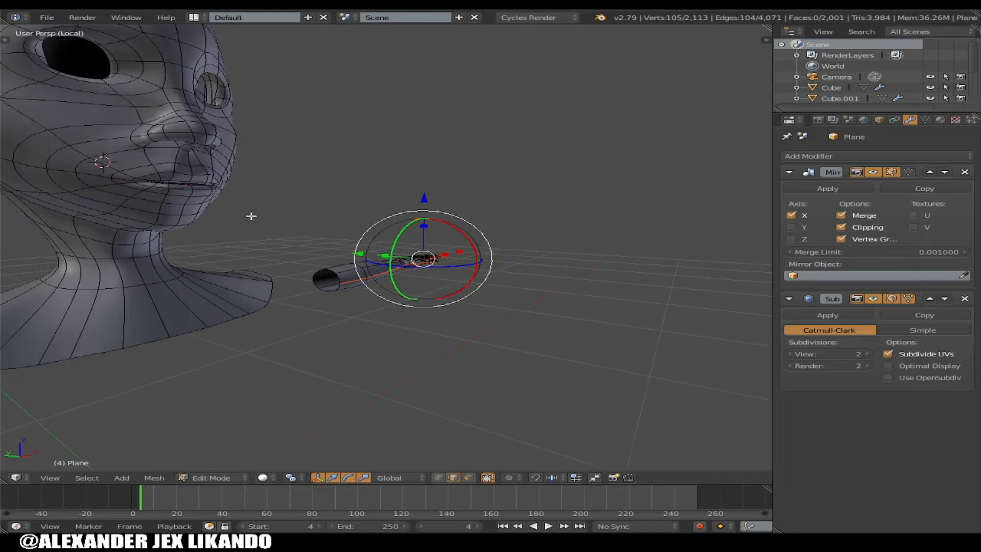
{"action": "scroll", "coordinate": [215, 217], "scroll_direction": "up", "scroll_amount": 5}
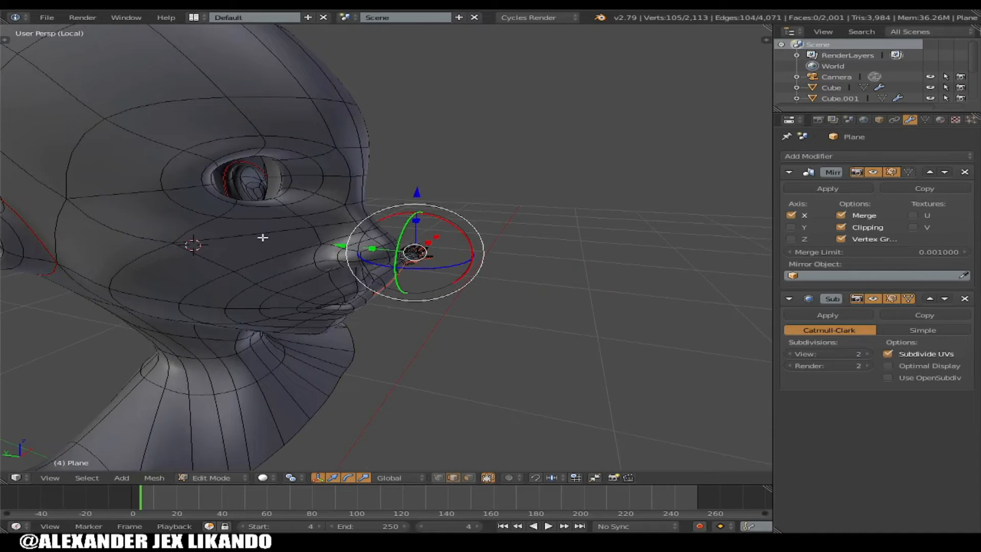
{"action": "middle_click_drag", "start_coordinate": [371, 276], "coordinate": [281, 232]}
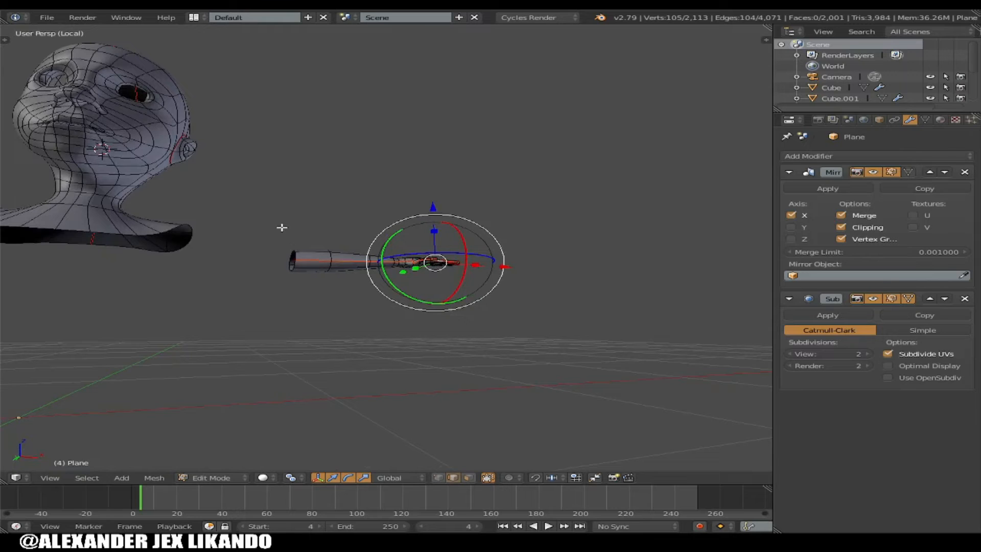
{"action": "middle_click_drag", "start_coordinate": [114, 180], "coordinate": [245, 233]}
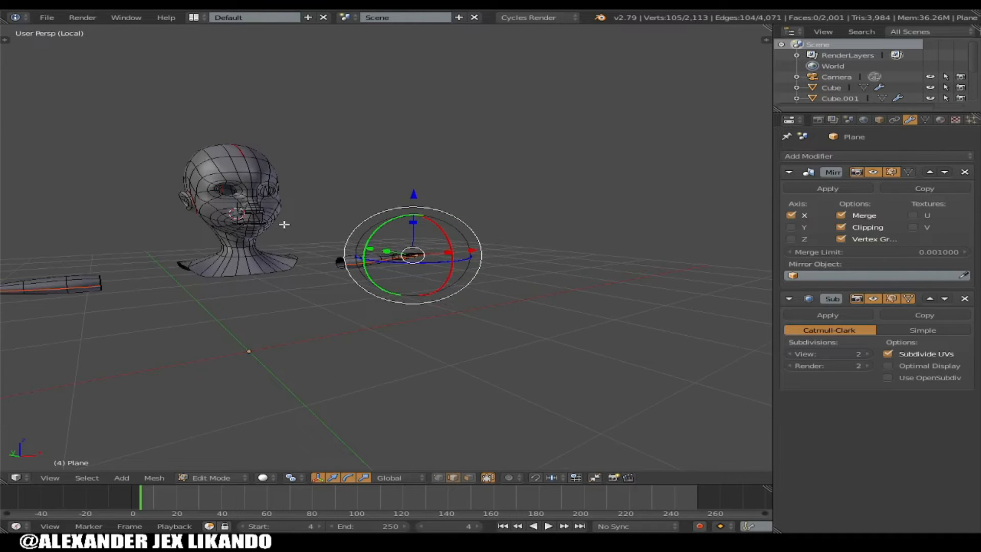
{"action": "key", "text": "Tab"}
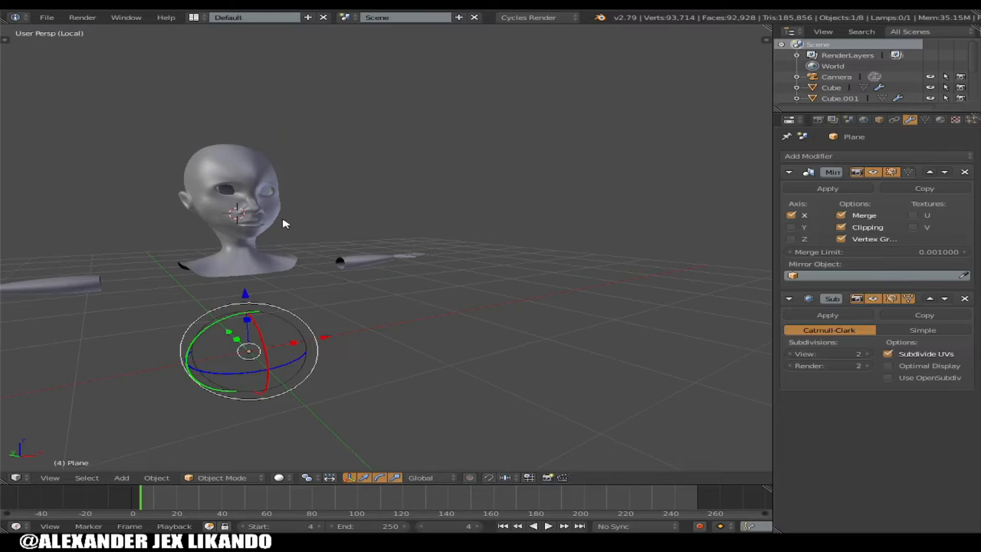
{"action": "key", "text": "Tab"}
{"action": "key", "text": "a"}
{"action": "key", "text": "a"}
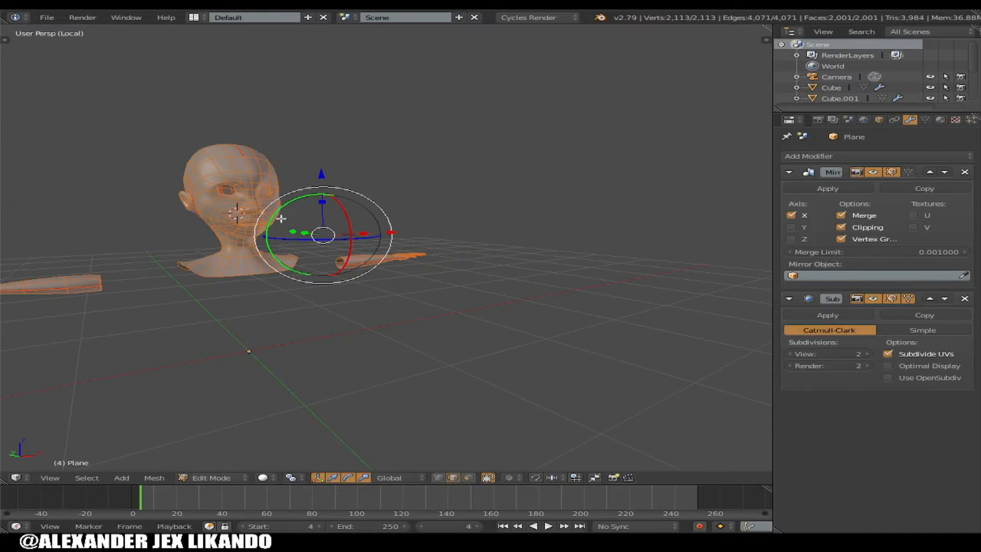
{"action": "key", "text": "u"}
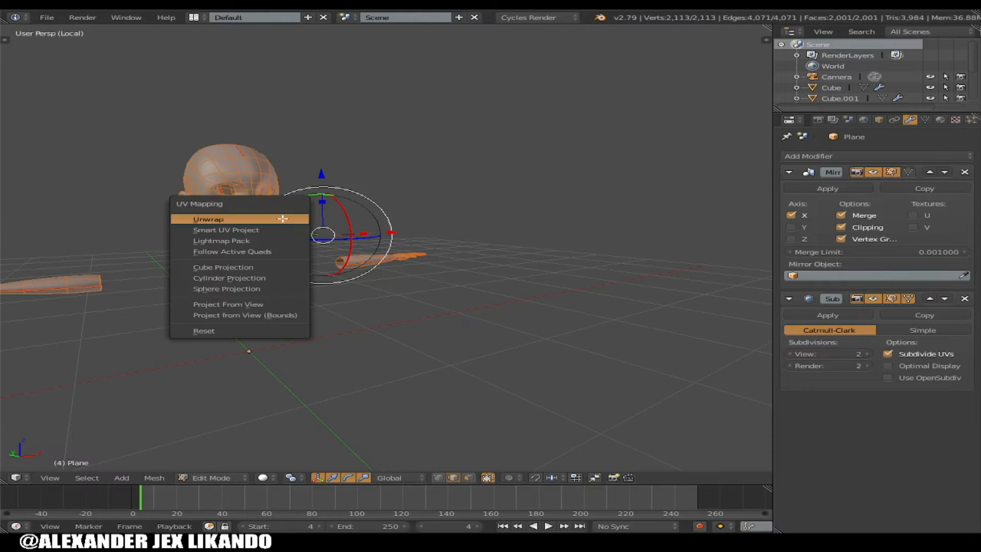
{"action": "left_click", "coordinate": [282, 219]}
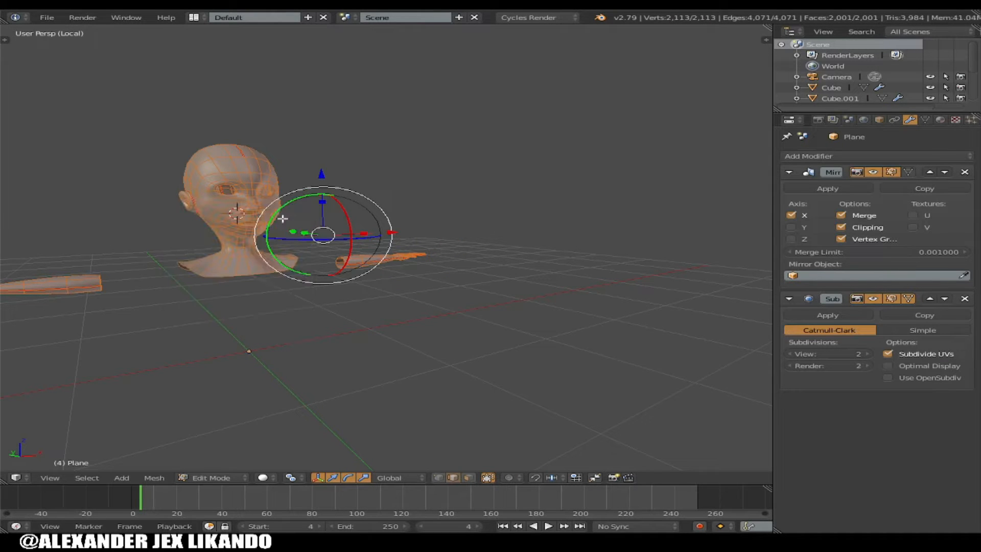
Switch to the UV Editing layout, exit local view to show the full character, and examine the body's UV islands
{"action": "left_click", "coordinate": [194, 17]}
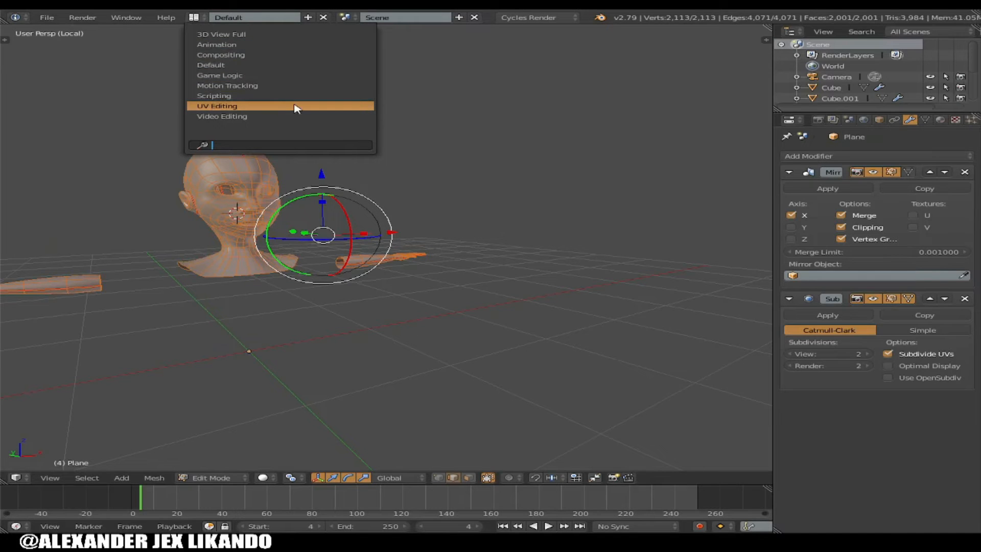
{"action": "left_click", "coordinate": [295, 106]}
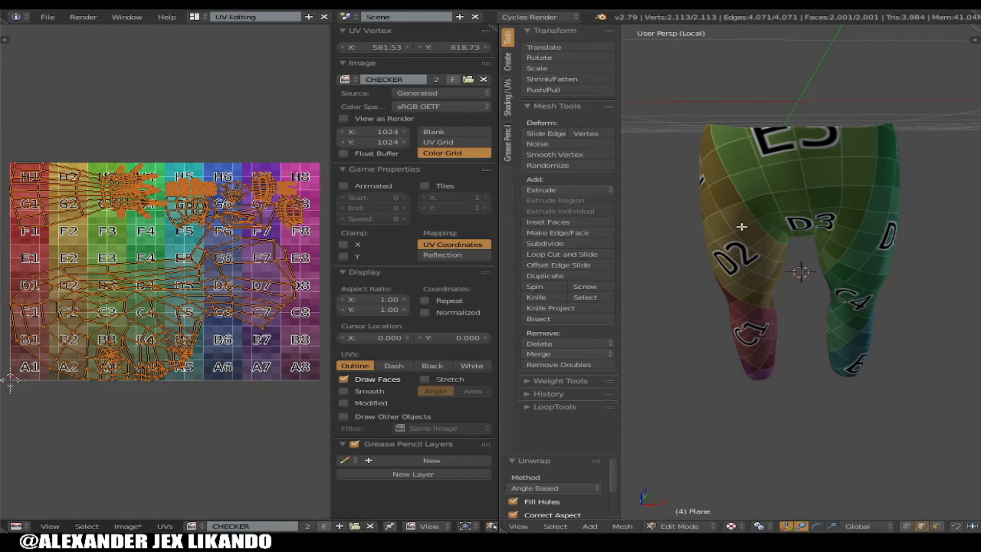
{"action": "key", "text": "KP_Divide"}
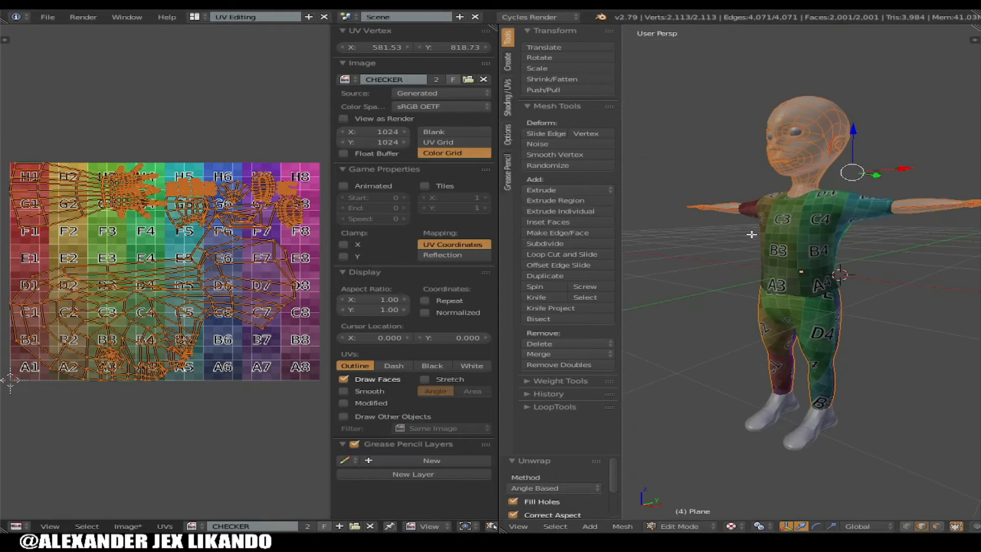
{"action": "scroll", "coordinate": [249, 297], "scroll_direction": "up", "scroll_amount": 1}
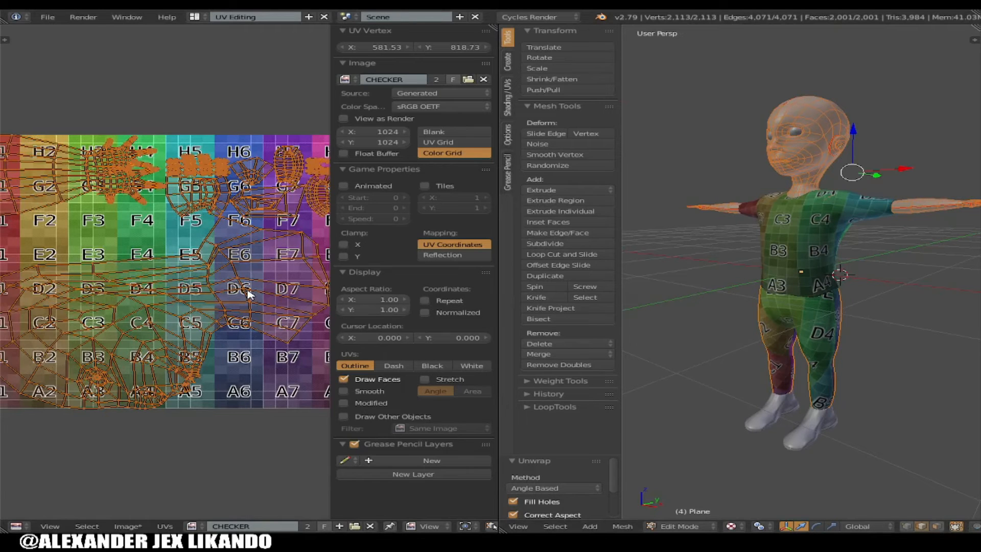
{"action": "scroll", "coordinate": [285, 251], "scroll_direction": "up", "scroll_amount": 1}
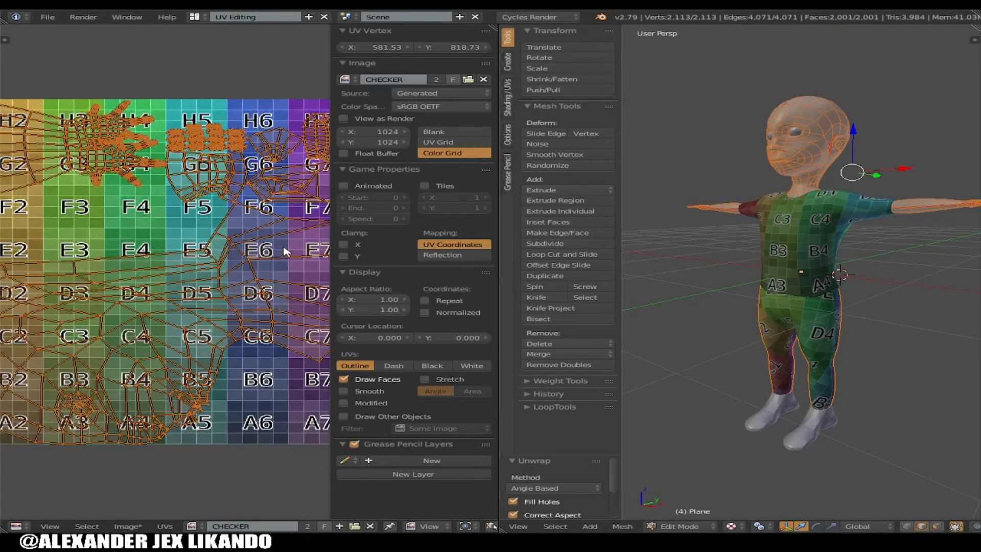
{"action": "scroll", "coordinate": [285, 251], "scroll_direction": "up", "scroll_amount": 1}
{"action": "scroll", "coordinate": [284, 251], "scroll_direction": "down", "scroll_amount": 4}
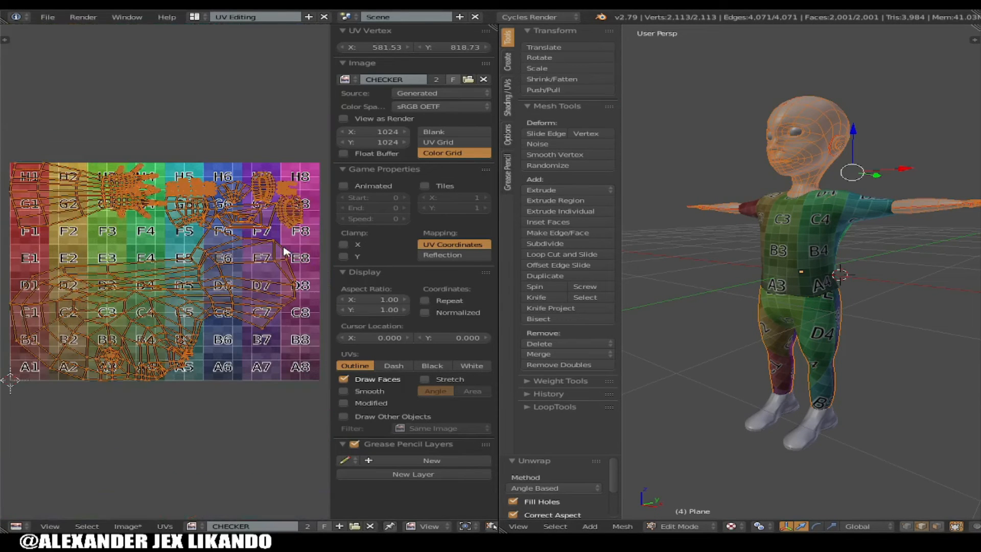
{"action": "middle_click_drag", "start_coordinate": [826, 458], "coordinate": [731, 457]}
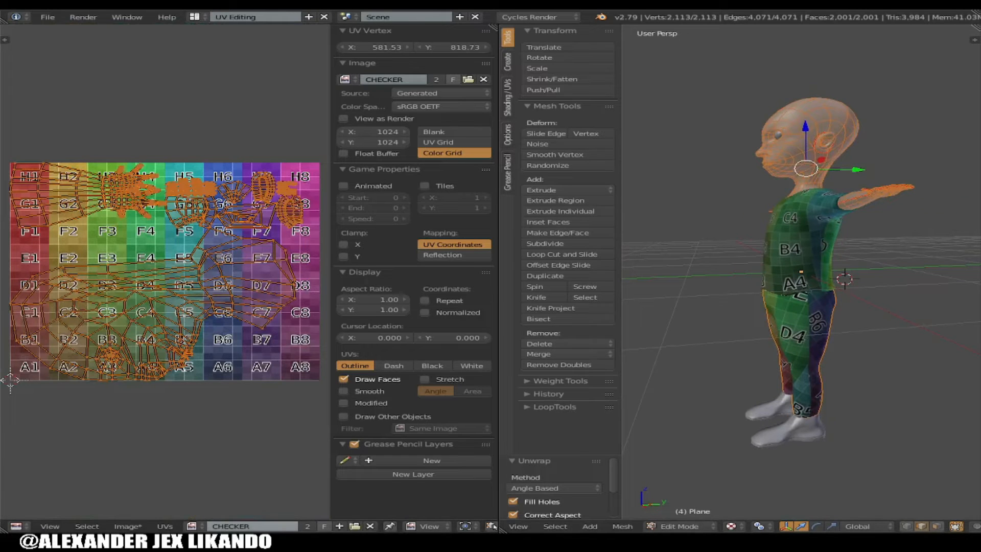
Replace the UV editor with the Node Editor, assign the CHECKER PATTERN material to the body, and return to Object Mode
{"action": "left_click", "coordinate": [17, 527]}
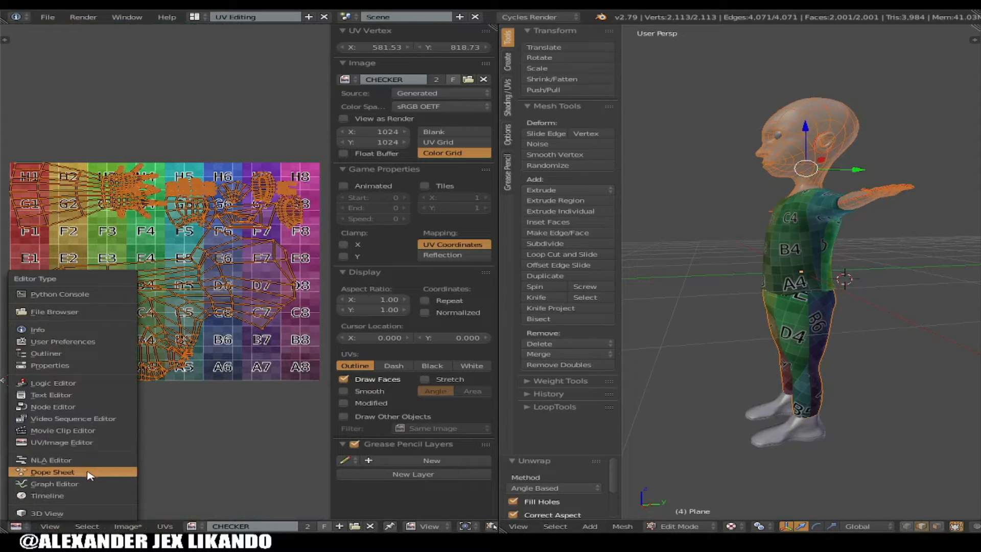
{"action": "left_click", "coordinate": [72, 419]}
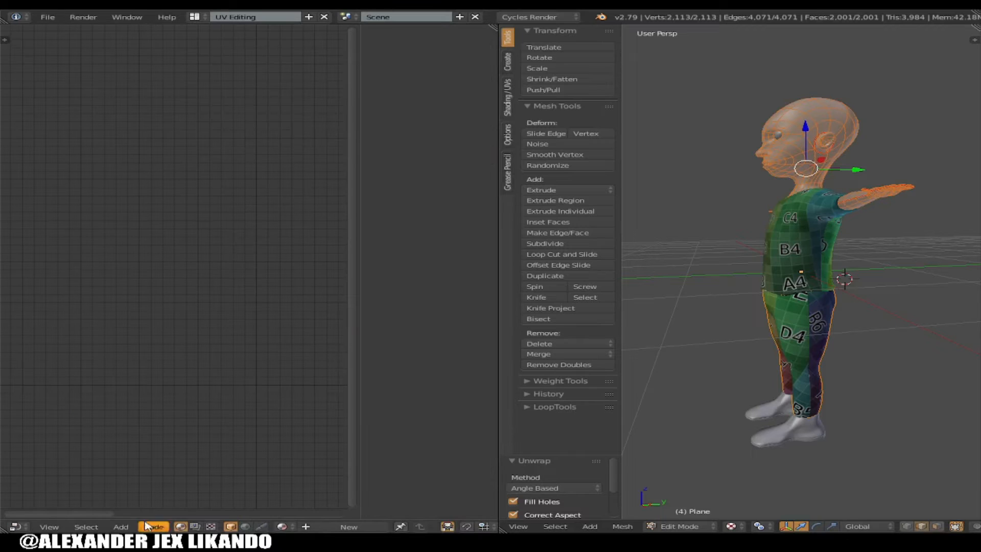
{"action": "left_click", "coordinate": [17, 526]}
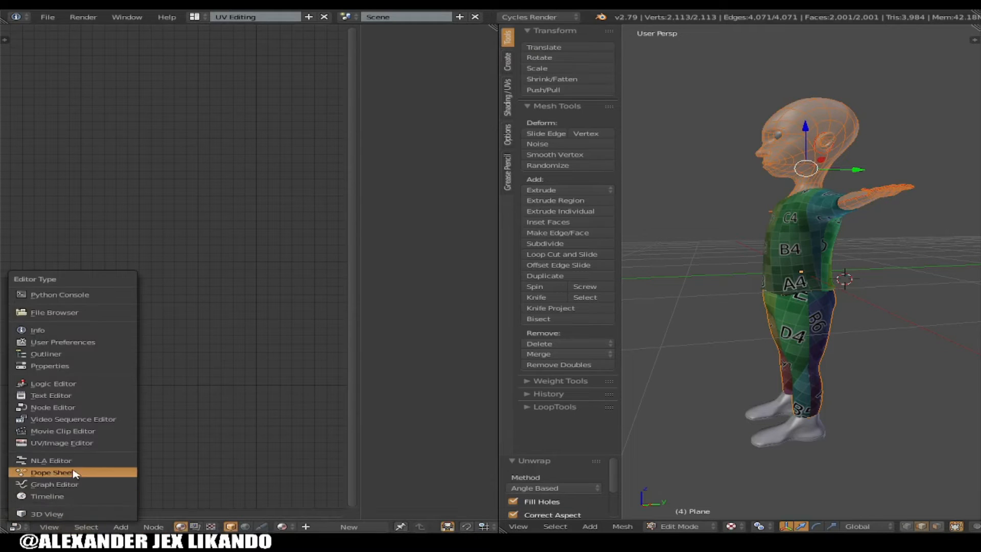
{"action": "left_click", "coordinate": [74, 409]}
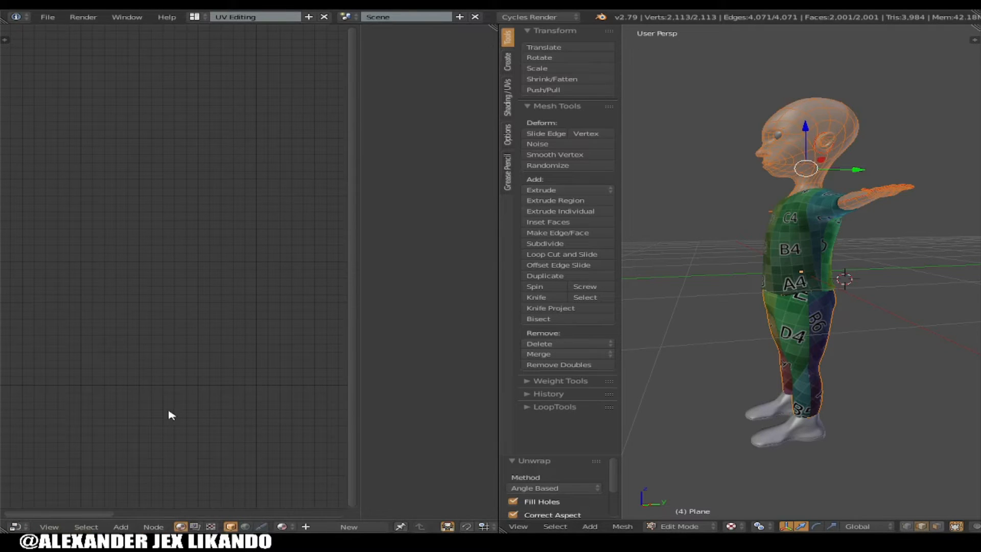
{"action": "left_click", "coordinate": [281, 526]}
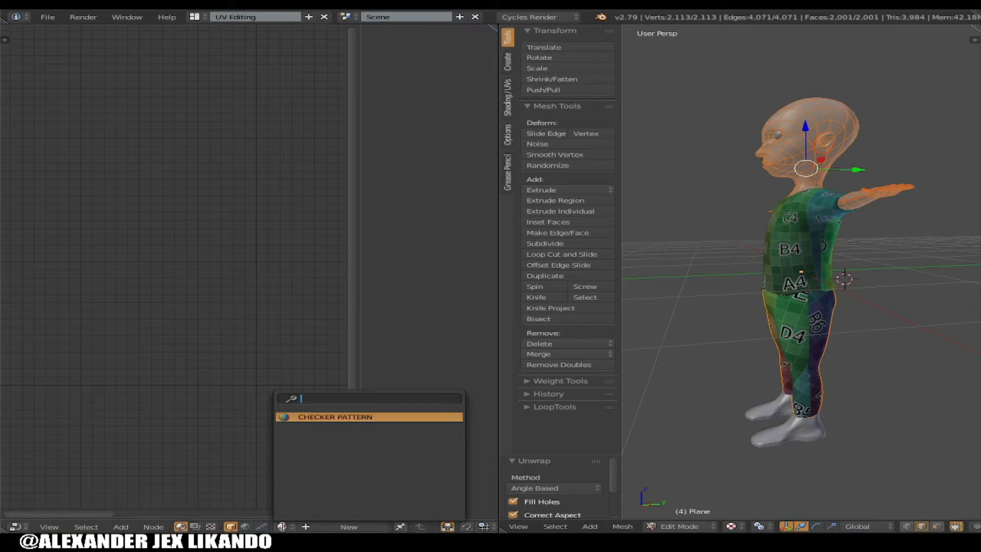
{"action": "left_click", "coordinate": [325, 417]}
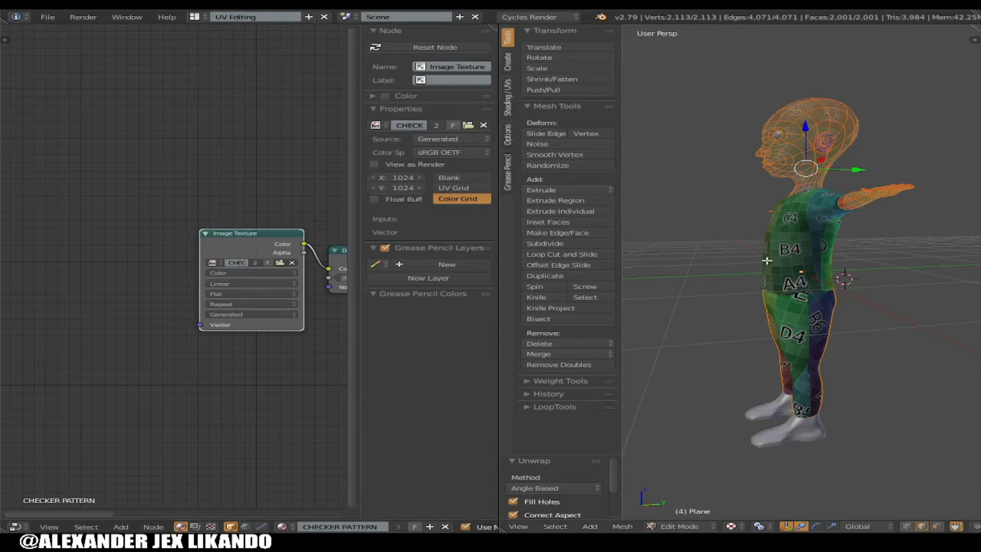
{"action": "key", "text": "Tab"}
{"action": "middle_click_drag", "start_coordinate": [802, 279], "coordinate": [905, 276]}
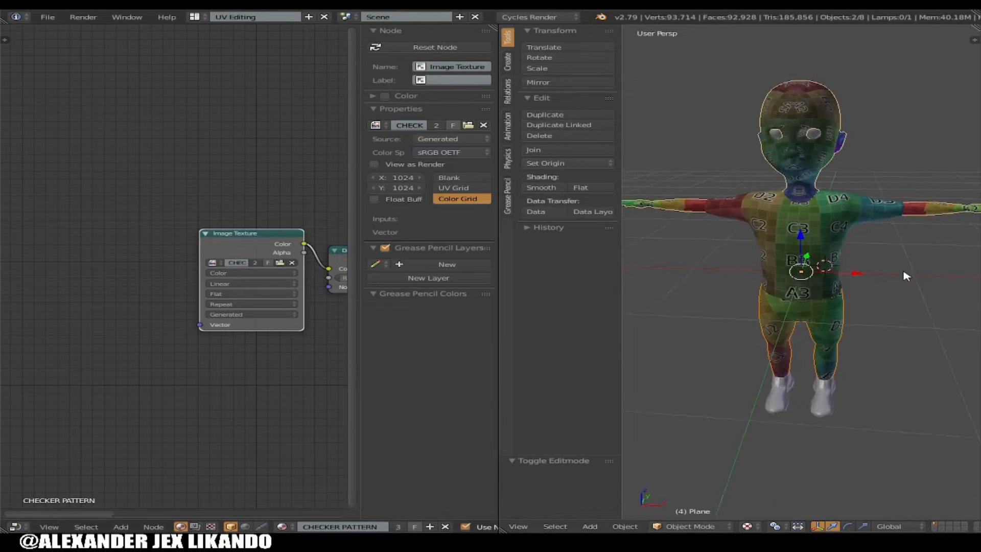
{"action": "scroll", "coordinate": [861, 173], "scroll_direction": "up", "scroll_amount": 2}
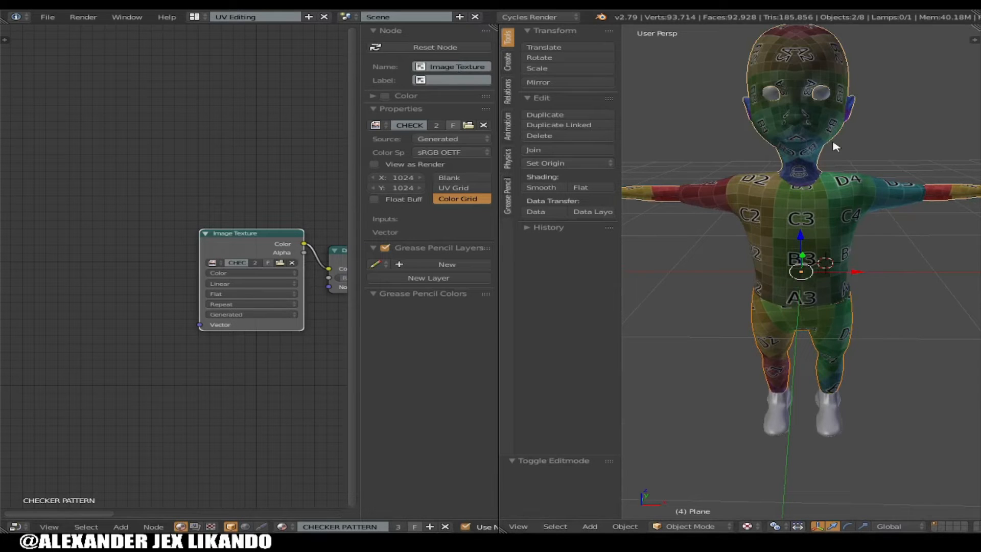
Switch to the Default layout, set the viewport to Texture shading, exit local view, and frame the selected body
{"action": "scroll", "coordinate": [821, 135], "scroll_direction": "up", "scroll_amount": 1}
{"action": "scroll", "coordinate": [820, 135], "scroll_direction": "down", "scroll_amount": 2}
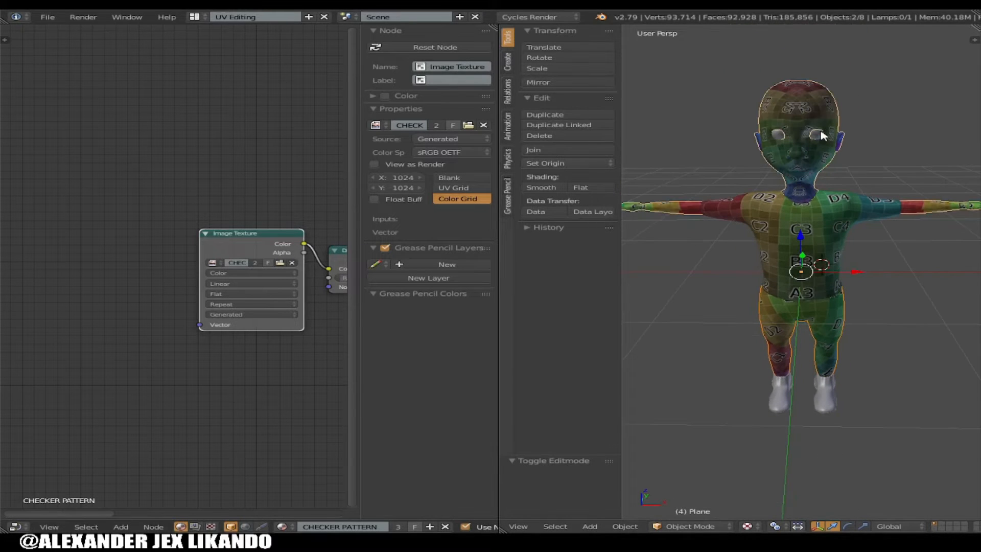
{"action": "left_click", "coordinate": [194, 16]}
{"action": "left_click", "coordinate": [211, 65]}
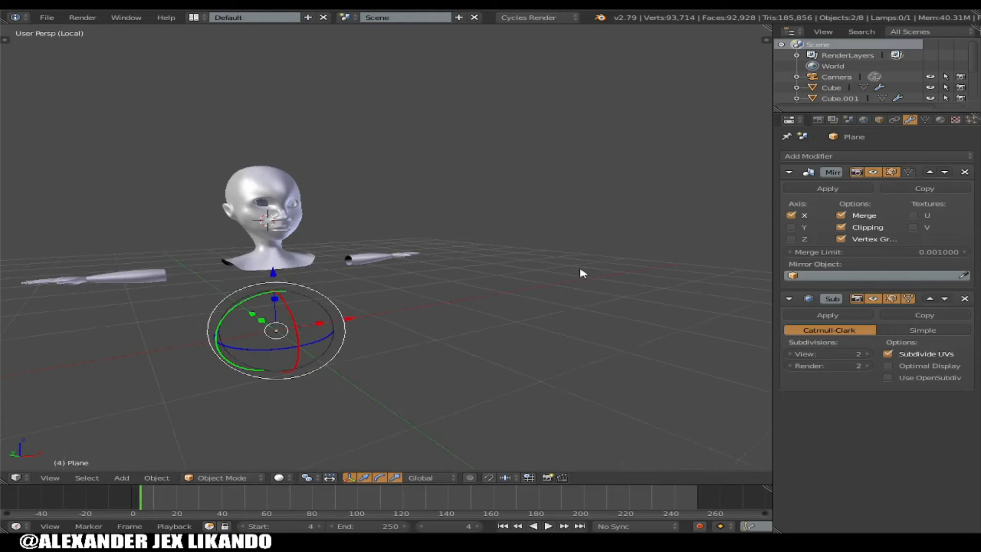
{"action": "left_click", "coordinate": [279, 477]}
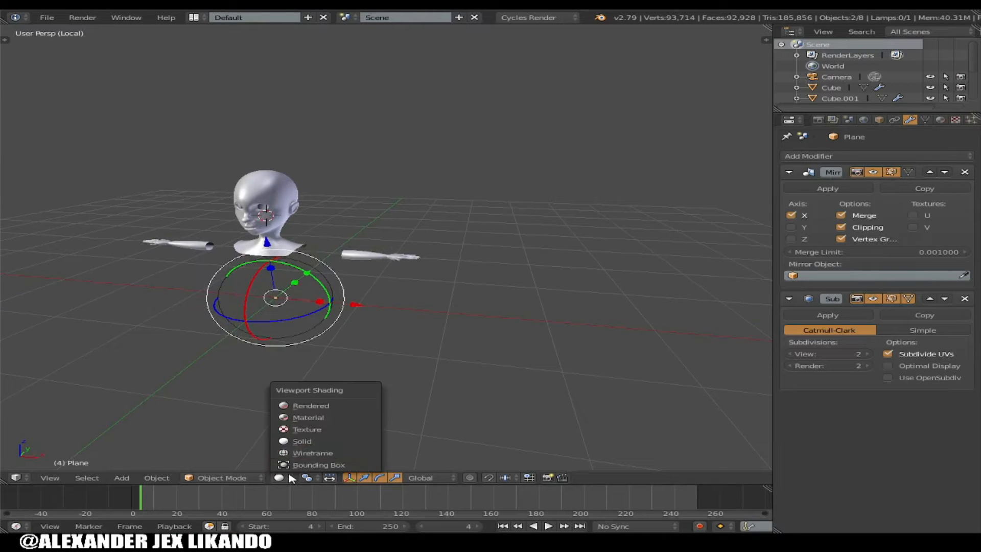
{"action": "left_click", "coordinate": [325, 429]}
{"action": "key", "text": "KP_Divide"}
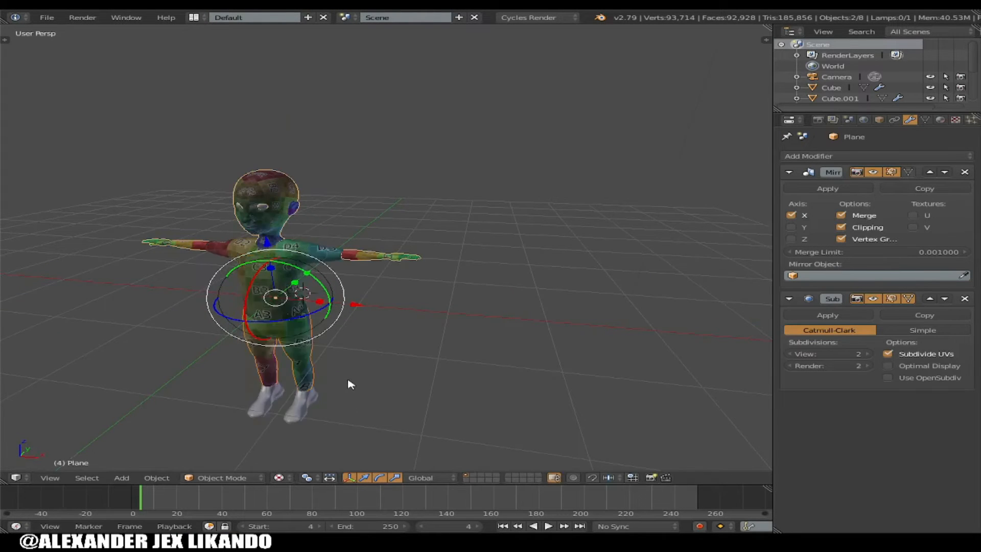
{"action": "key", "text": "KP_Decimal"}
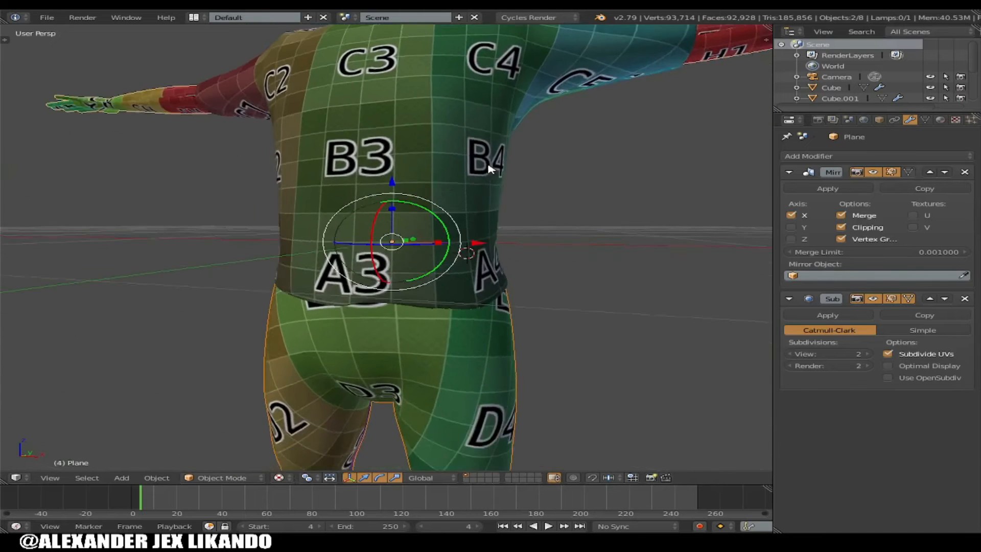
Edit the shoe upper mesh and mark the vertical edge loop at the back of the heel as a seam
{"action": "middle_click_drag", "start_coordinate": [510, 291], "coordinate": [499, 153], "text": "shift"}
{"action": "scroll", "coordinate": [449, 300], "scroll_direction": "up", "scroll_amount": 4}
{"action": "right_click", "coordinate": [438, 353]}
{"action": "scroll", "coordinate": [438, 352], "scroll_direction": "up", "scroll_amount": 2}
{"action": "key", "text": "Tab"}
{"action": "middle_click_drag", "start_coordinate": [471, 346], "coordinate": [216, 357]}
{"action": "scroll", "coordinate": [328, 388], "scroll_direction": "up", "scroll_amount": 3}
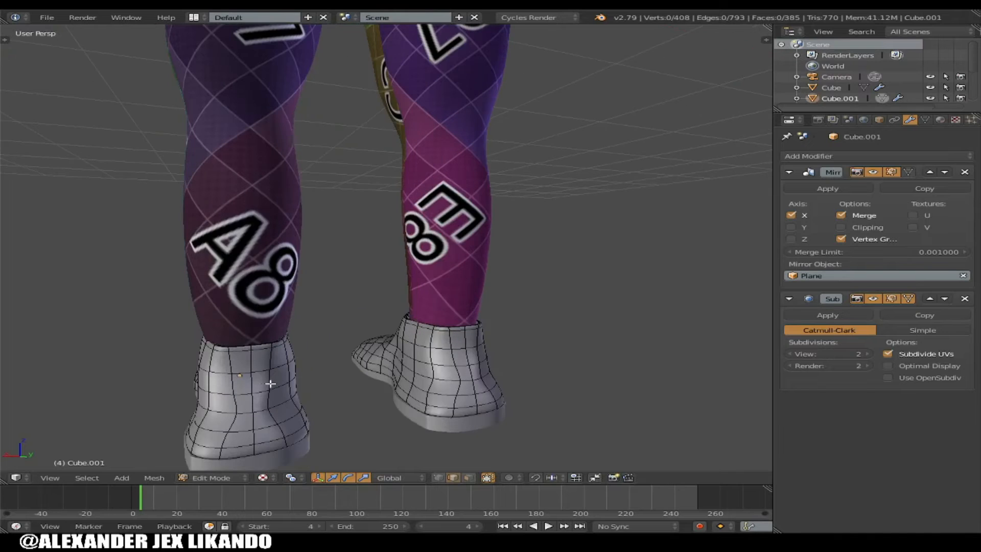
{"action": "right_click", "coordinate": [251, 362], "text": "alt"}
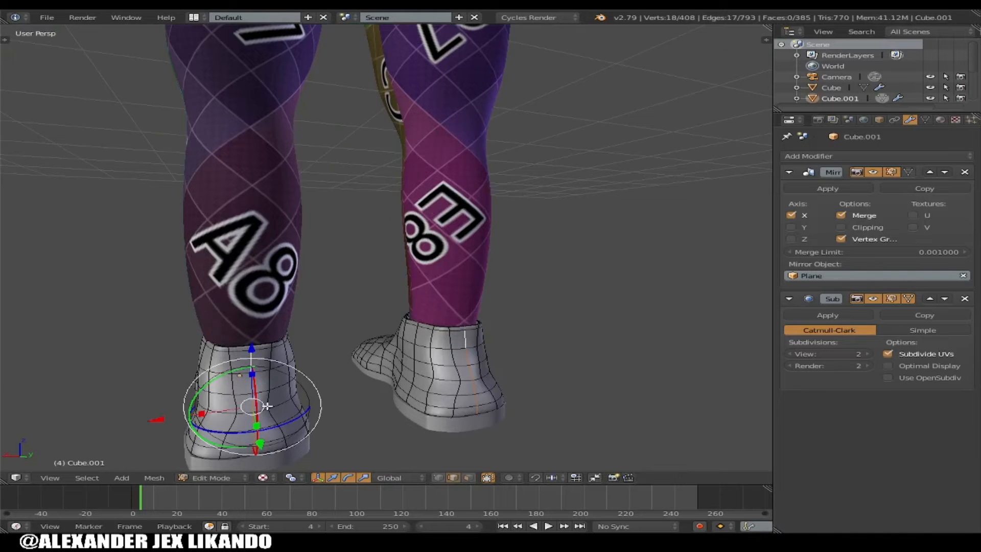
{"action": "middle_click_drag", "start_coordinate": [212, 396], "coordinate": [236, 399]}
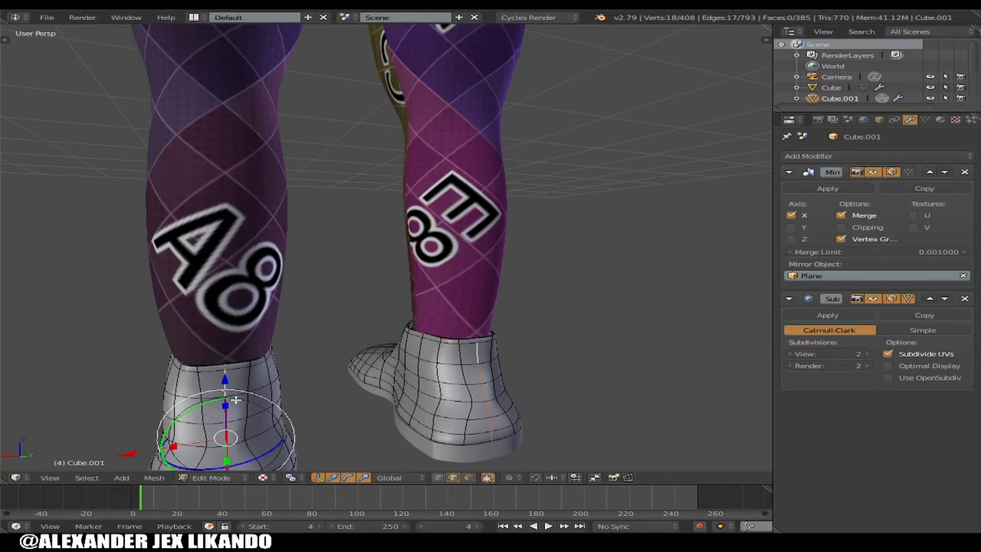
{"action": "key", "text": "ctrl+e"}
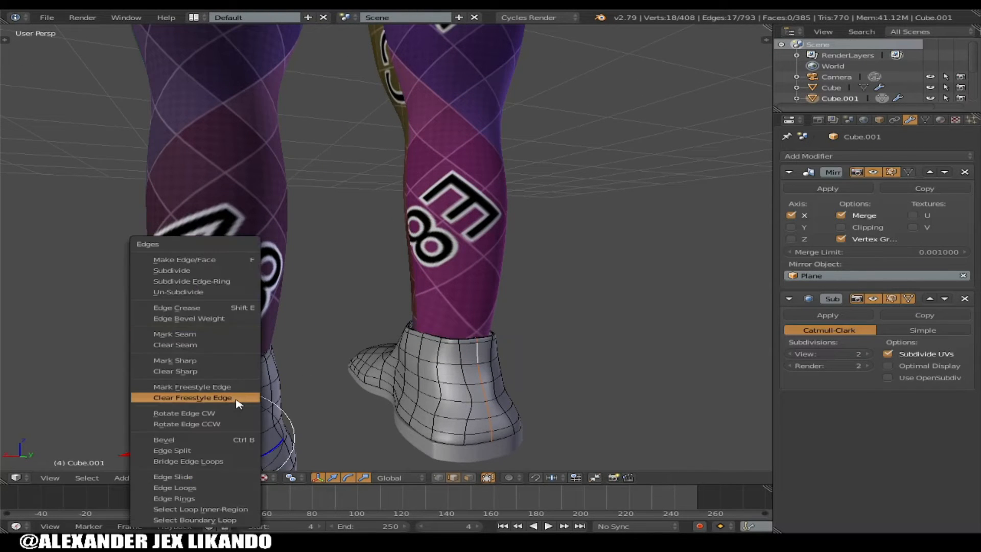
{"action": "left_click", "coordinate": [204, 337]}
Select the entire shoe upper mesh and unwrap it along the marked seam
{"action": "middle_click_drag", "start_coordinate": [244, 407], "coordinate": [267, 408]}
{"action": "right_click", "coordinate": [269, 363]}
{"action": "key", "text": "a"}
{"action": "key", "text": "a"}
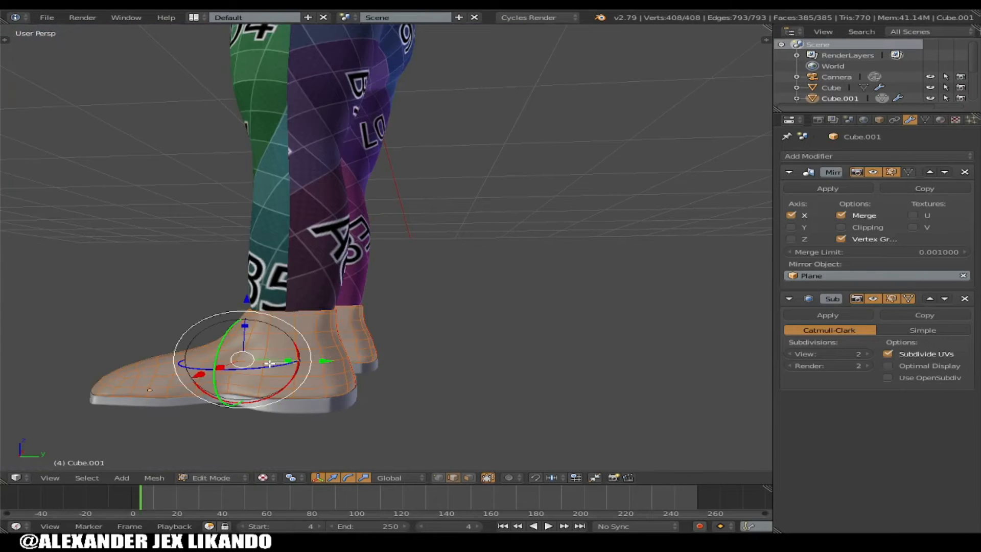
{"action": "key", "text": "u"}
{"action": "left_click", "coordinate": [269, 363]}
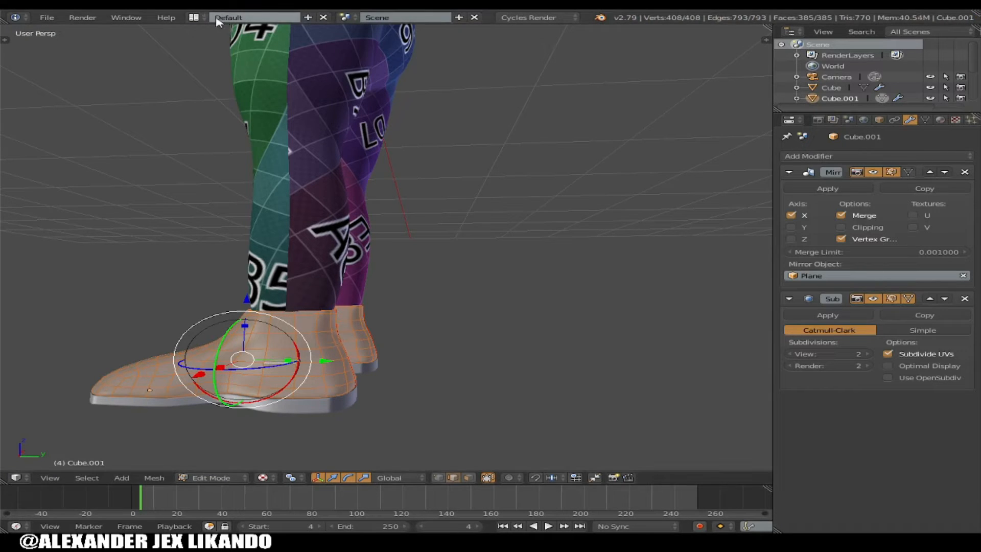
Switch to the UV Editing layout, unwrap the shoe upper again, and show its UVs in the UV/Image Editor
{"action": "left_click", "coordinate": [194, 17]}
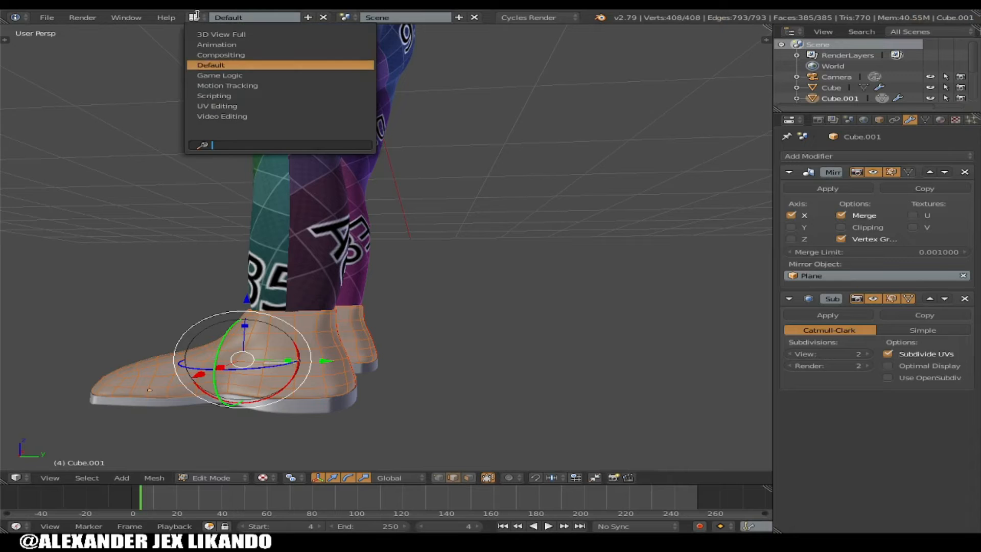
{"action": "left_click", "coordinate": [262, 106]}
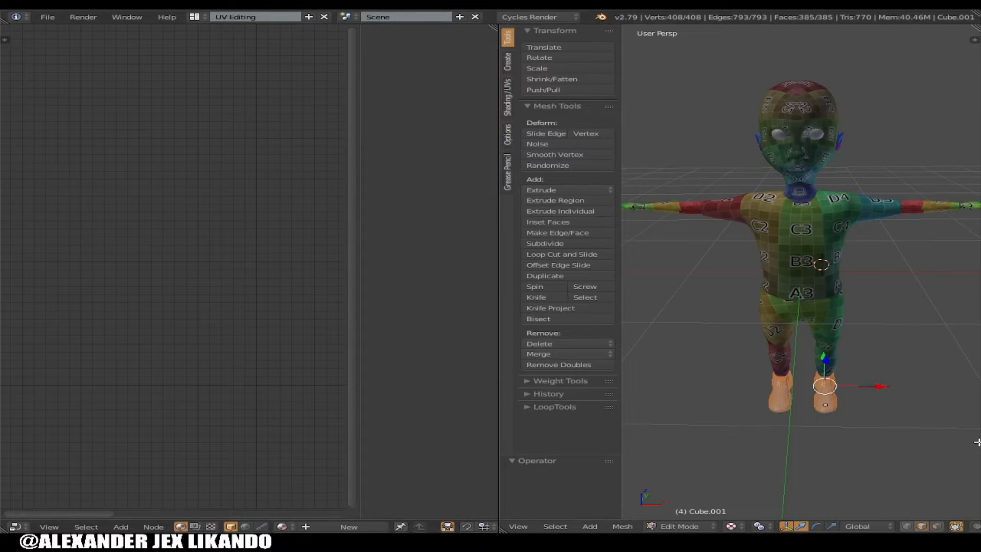
{"action": "key", "text": "u"}
{"action": "left_click", "coordinate": [895, 408]}
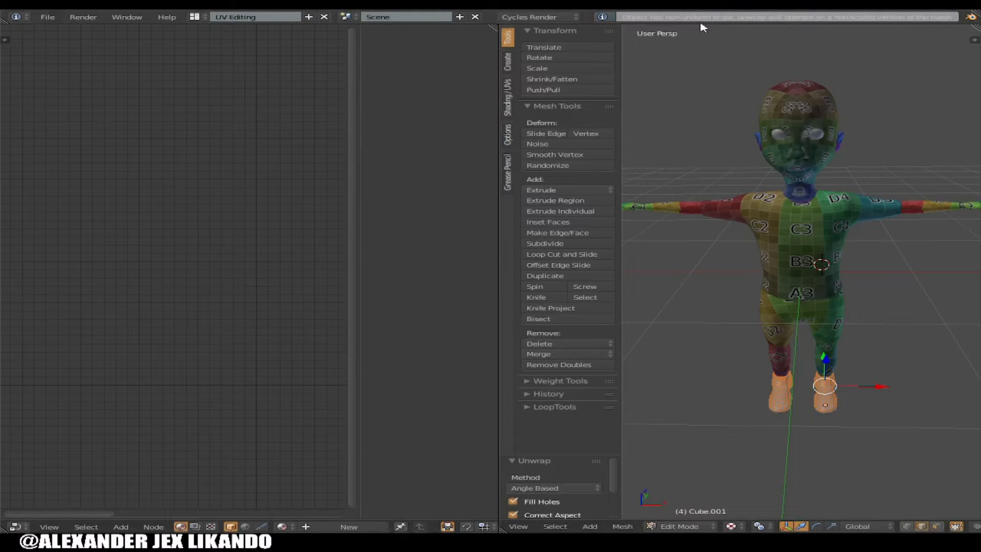
{"action": "left_click", "coordinate": [16, 527]}
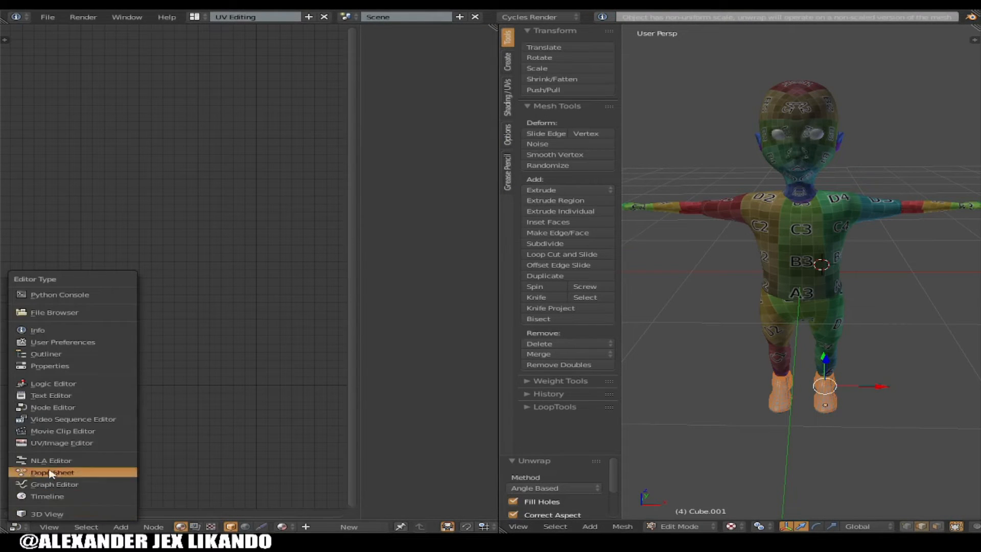
{"action": "left_click", "coordinate": [55, 443]}
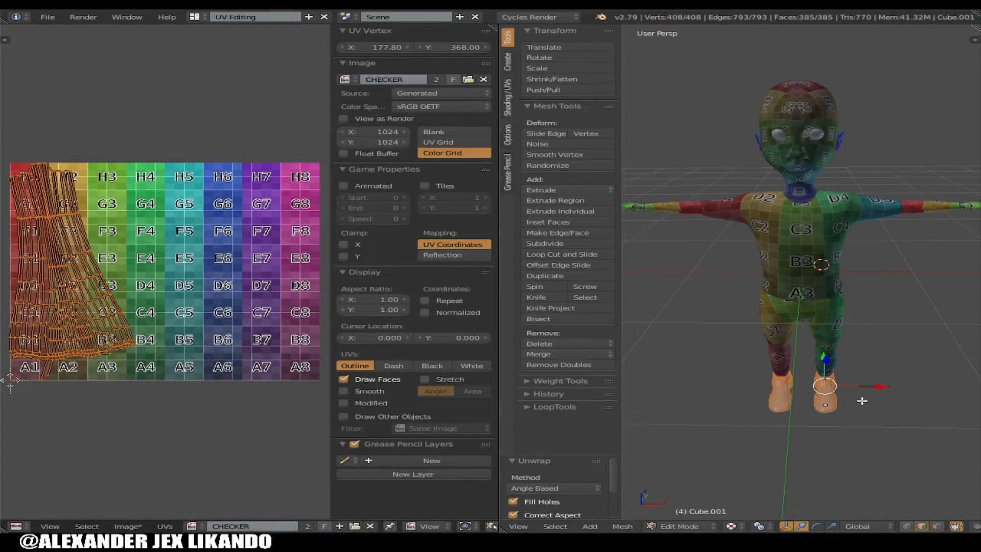
Apply the shoe upper's rotation and scale in Object Mode, and unwrap its mesh again in Edit Mode
{"action": "scroll", "coordinate": [855, 396], "scroll_direction": "up", "scroll_amount": 2}
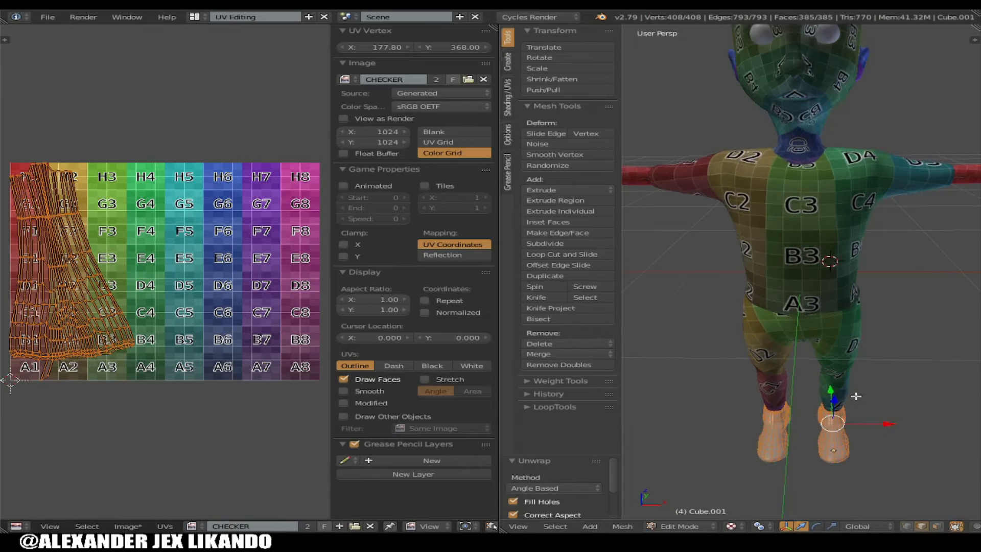
{"action": "key", "text": "Tab"}
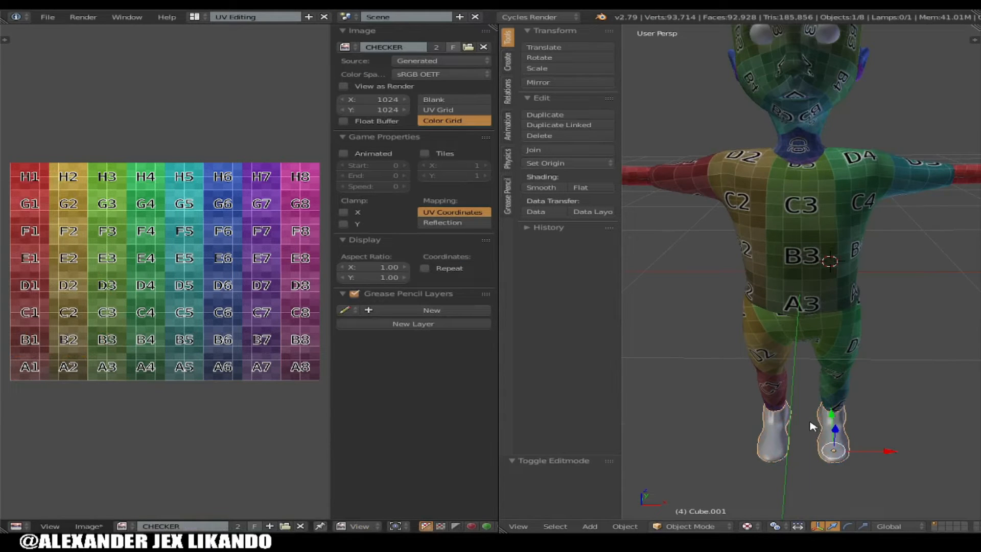
{"action": "key", "text": "ctrl+a"}
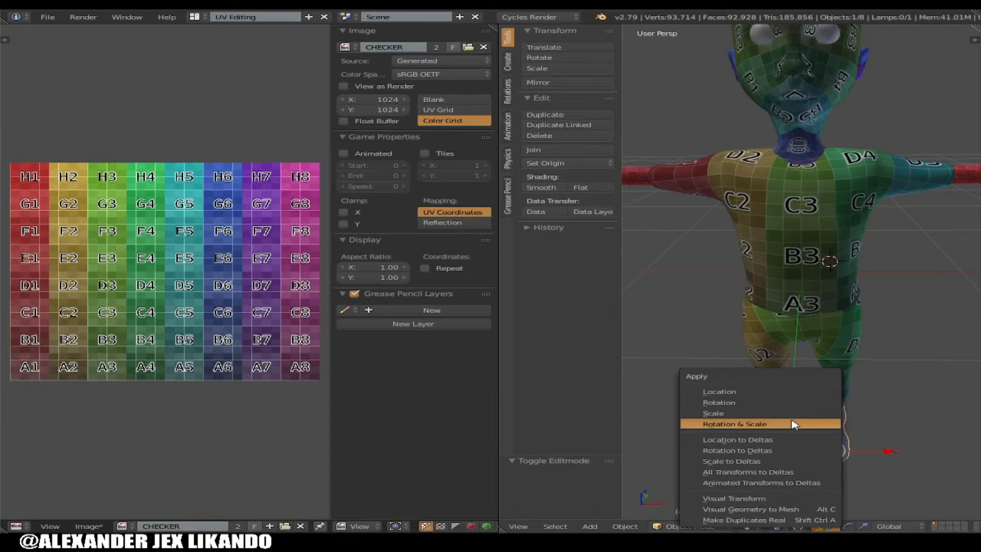
{"action": "left_click", "coordinate": [792, 423]}
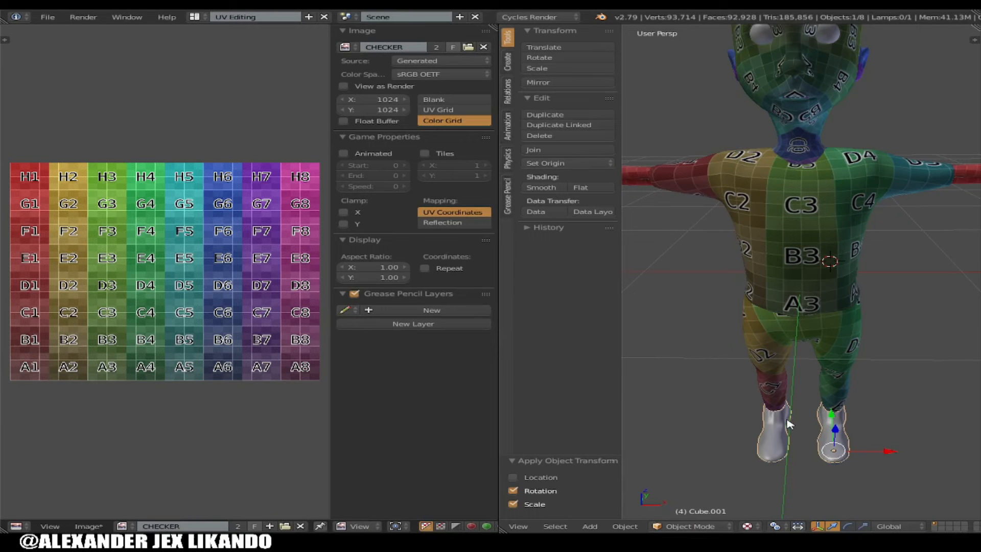
{"action": "key", "text": "Tab"}
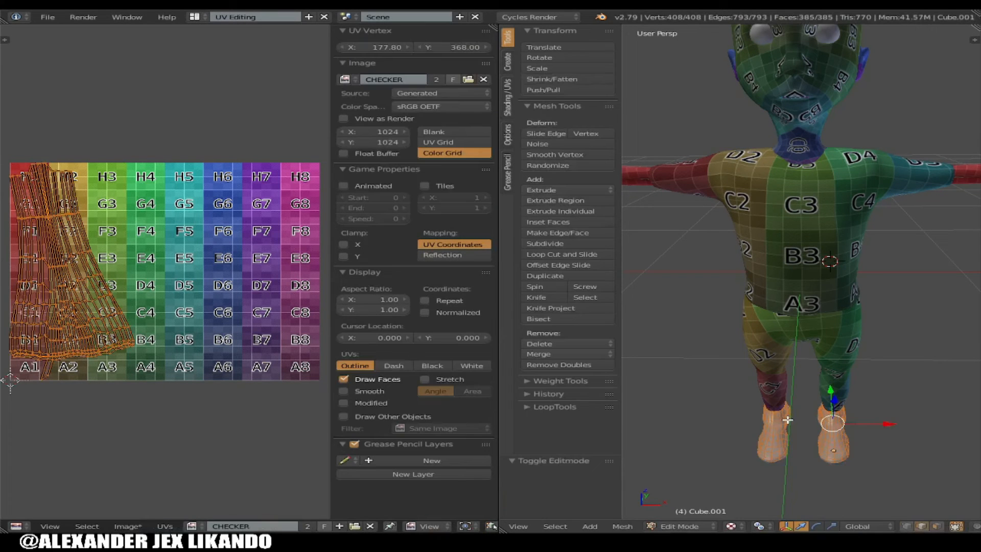
{"action": "key", "text": "u"}
{"action": "left_click", "coordinate": [741, 407]}
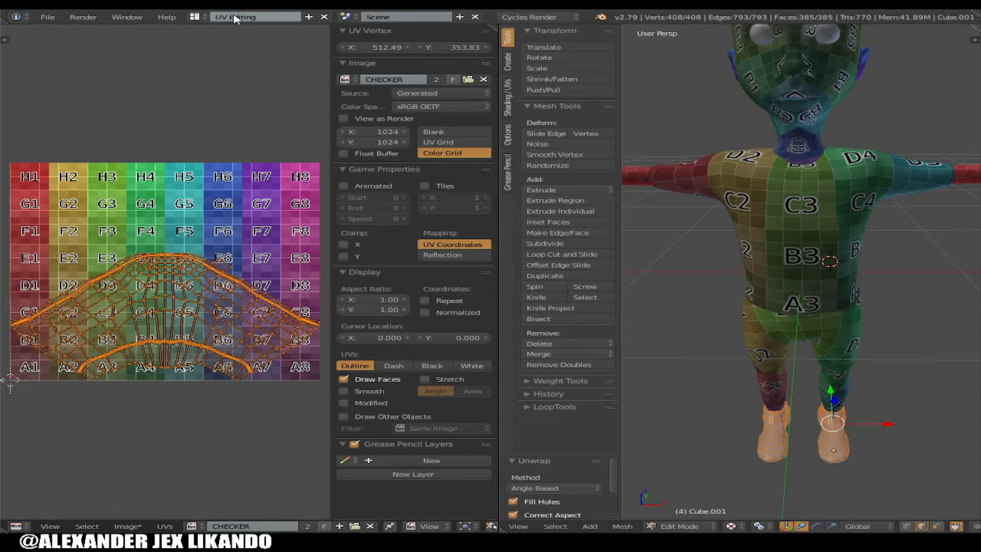
Return to the Default layout and open the shoe sole object in Edit Mode, viewed from below
{"action": "left_click", "coordinate": [194, 17]}
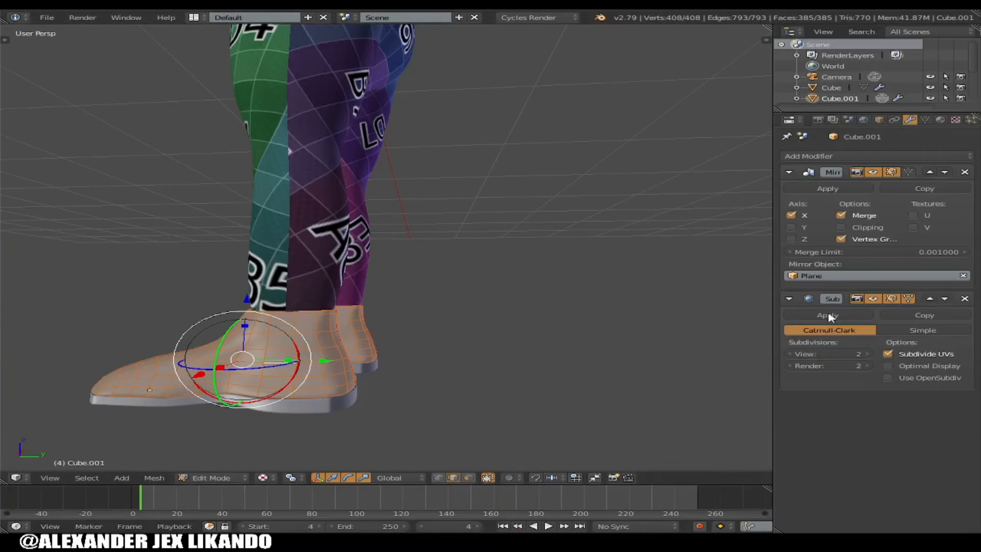
{"action": "left_click", "coordinate": [229, 64]}
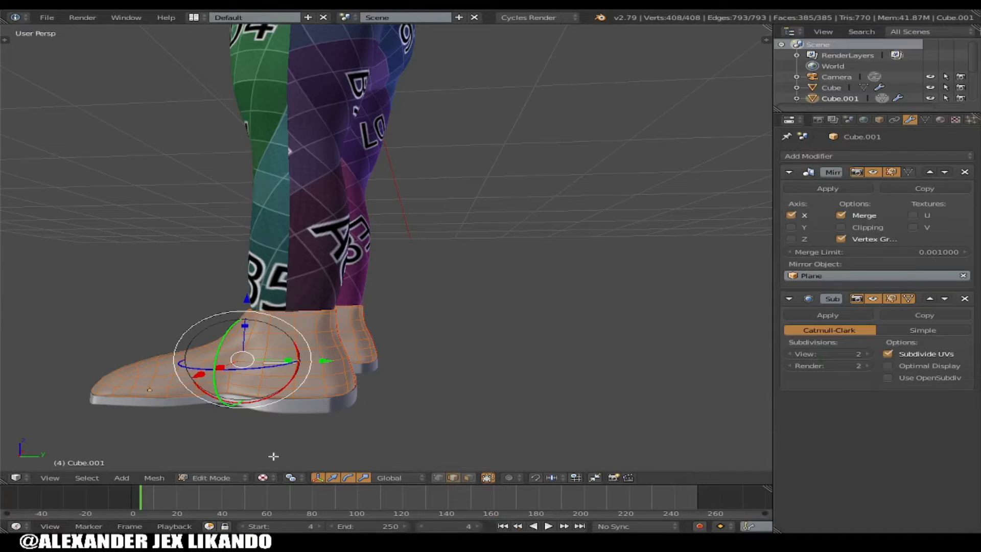
{"action": "left_click", "coordinate": [263, 478]}
{"action": "key", "text": "Tab"}
{"action": "right_click", "coordinate": [329, 408]}
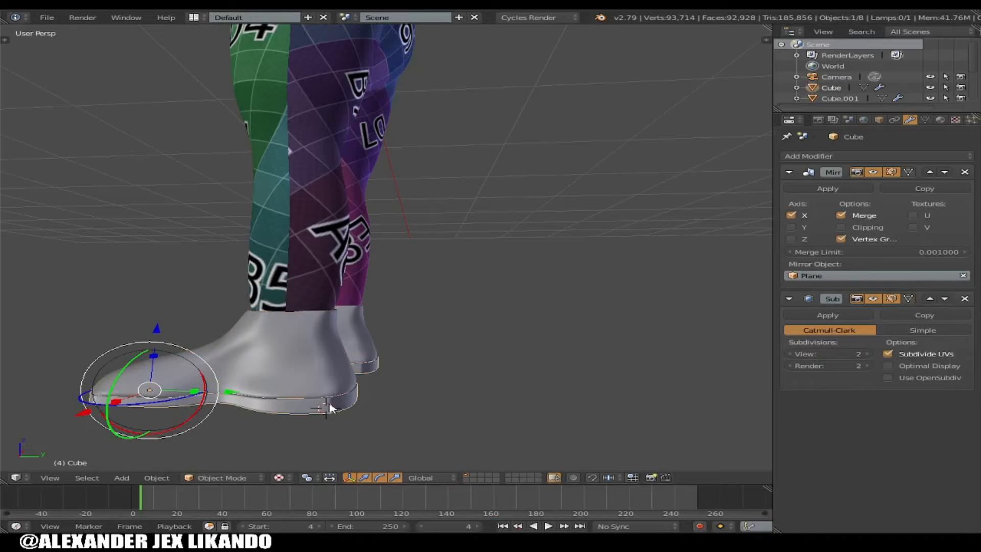
{"action": "key", "text": "Tab"}
{"action": "middle_click_drag", "start_coordinate": [197, 414], "coordinate": [371, 269]}
{"action": "scroll", "coordinate": [431, 217], "scroll_direction": "up", "scroll_amount": 1}
{"action": "middle_click_drag", "start_coordinate": [432, 214], "coordinate": [437, 225]}
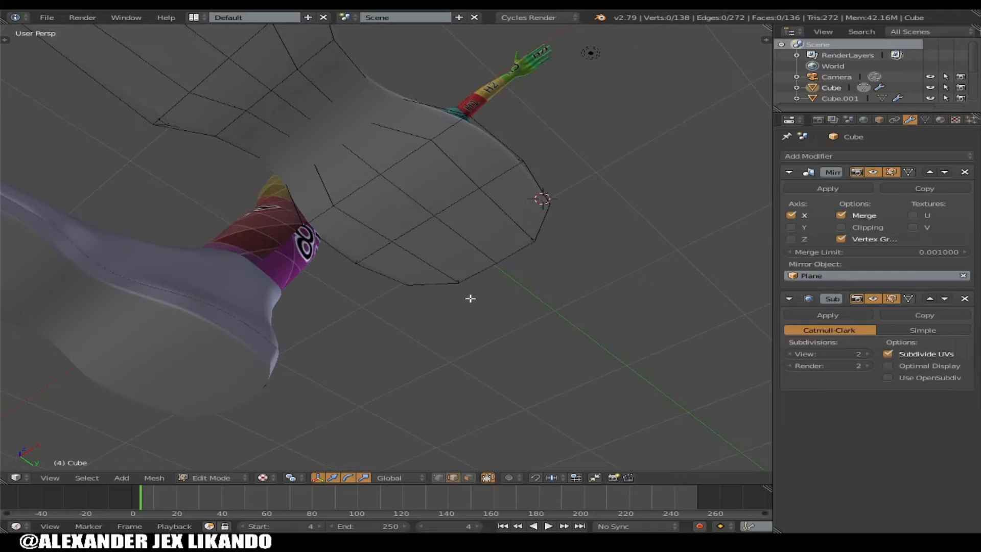
Select the edges outlining the underside of the shoe sole, switch to solid shading, and mark them as a seam
{"action": "right_click", "coordinate": [433, 272], "text": "alt"}
{"action": "right_click", "coordinate": [385, 273]}
{"action": "right_click", "coordinate": [435, 284], "text": "alt"}
{"action": "right_click", "coordinate": [390, 279], "text": "alt+shift"}
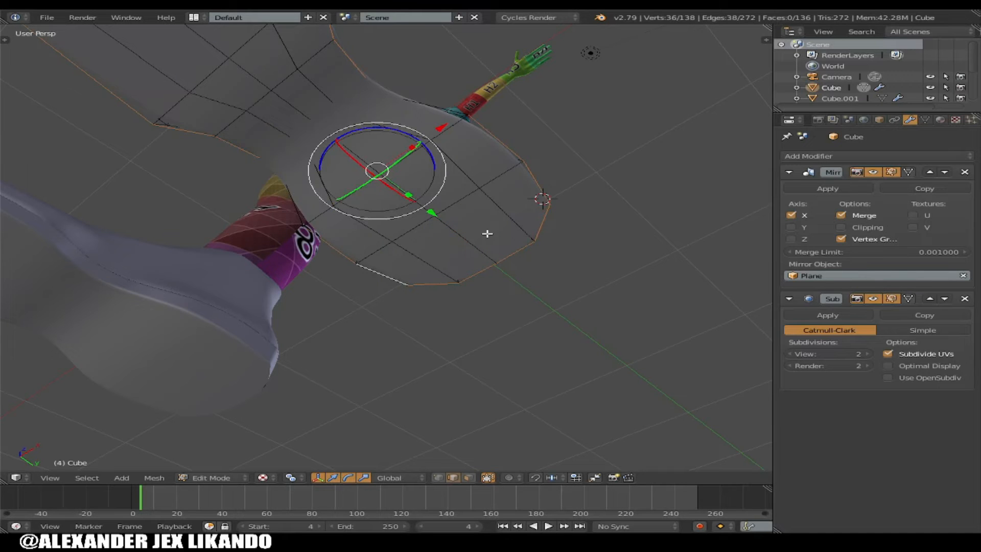
{"action": "middle_click_drag", "start_coordinate": [486, 234], "coordinate": [394, 199]}
{"action": "scroll", "coordinate": [367, 227], "scroll_direction": "up", "scroll_amount": 7}
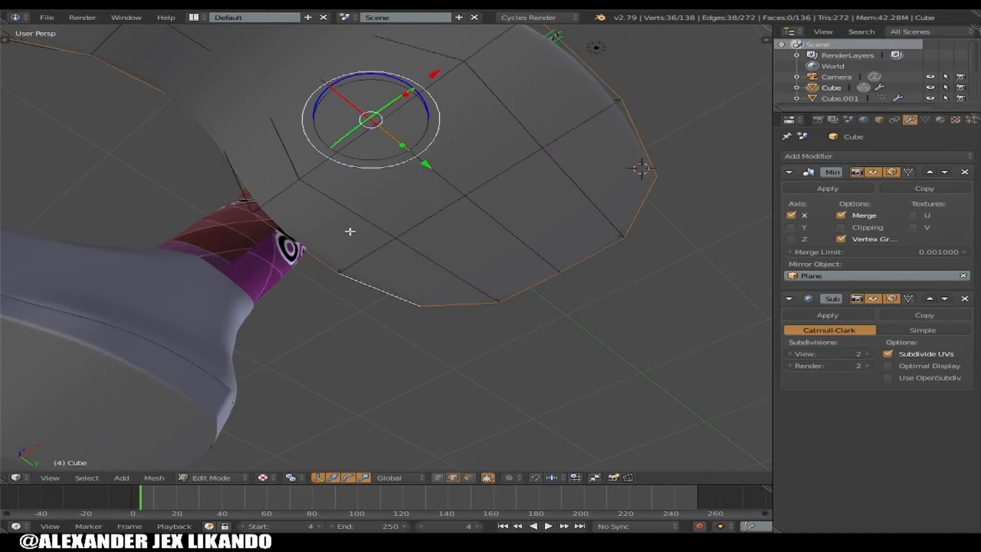
{"action": "right_click", "coordinate": [228, 170], "text": "alt+shift"}
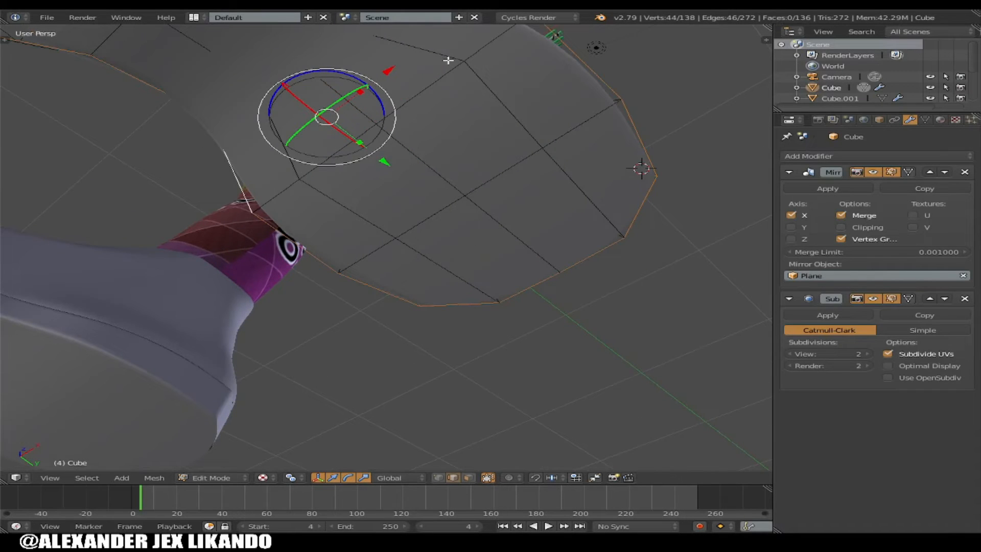
{"action": "middle_click_drag", "start_coordinate": [448, 60], "coordinate": [502, 90]}
{"action": "right_click", "coordinate": [439, 107], "text": "alt+shift"}
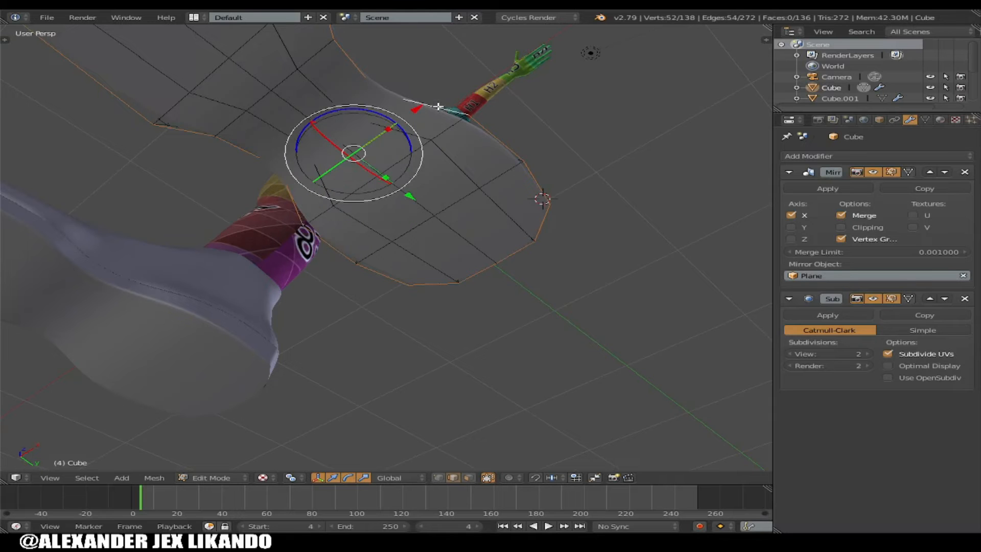
{"action": "key", "text": "z"}
{"action": "key", "text": "z"}
{"action": "mouse_move", "coordinate": [394, 93]}
{"action": "middle_mouse_down"}
{"action": "mouse_move", "coordinate": [399, 144]}
{"action": "mouse_move", "coordinate": [389, 166]}
{"action": "mouse_move", "coordinate": [419, 204]}
{"action": "middle_mouse_up"}
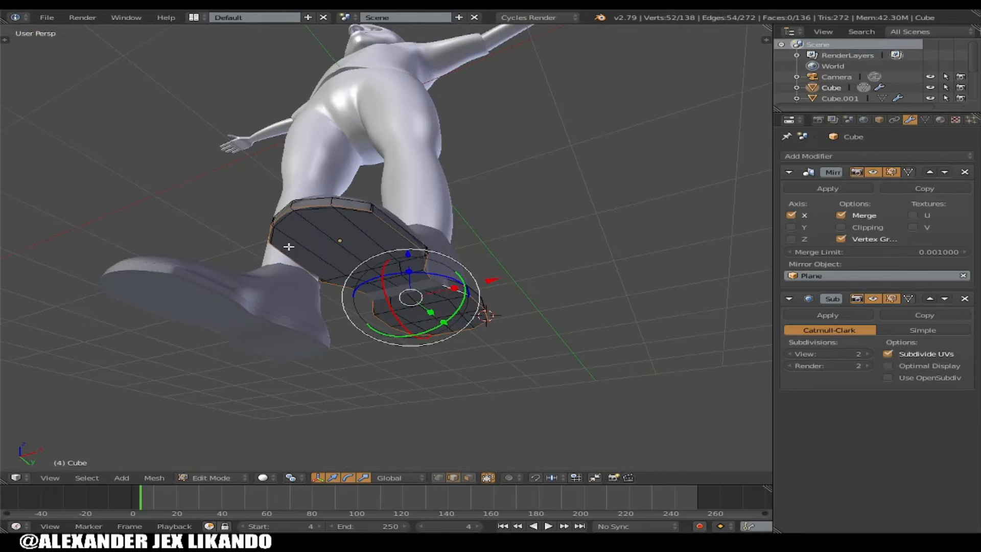
{"action": "scroll", "coordinate": [288, 246], "scroll_direction": "up", "scroll_amount": 4}
{"action": "scroll", "coordinate": [296, 244], "scroll_direction": "down", "scroll_amount": 3}
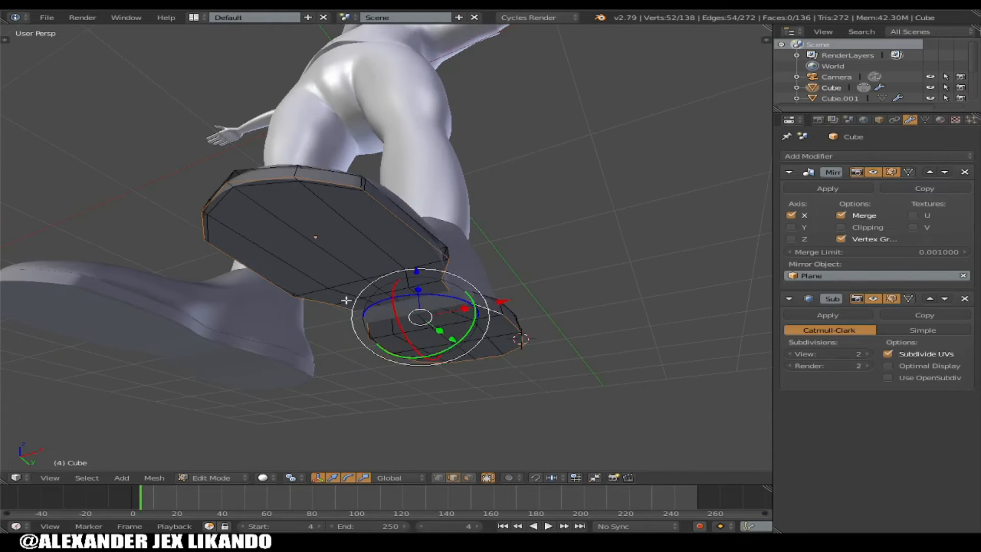
{"action": "key", "text": "ctrl+e"}
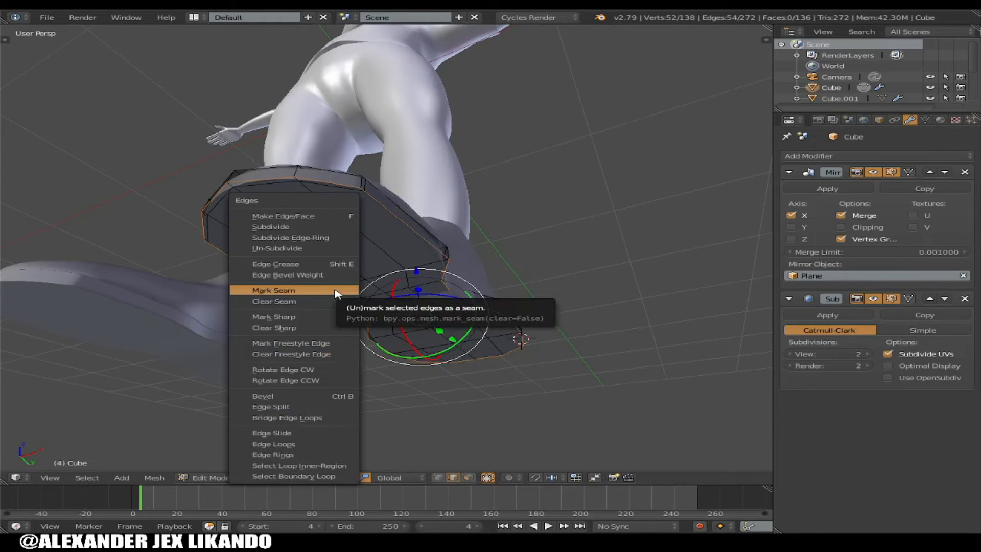
{"action": "left_click", "coordinate": [317, 288]}
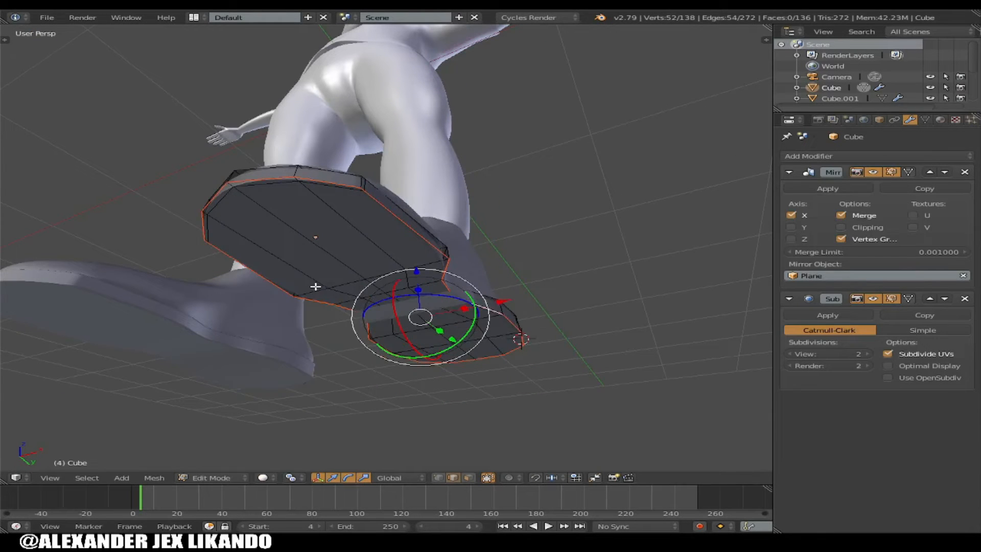
Select the entire shoe sole mesh and unwrap it along the marked seam
{"action": "key", "text": "a"}
{"action": "key", "text": "a"}
{"action": "key", "text": "u"}
{"action": "left_click", "coordinate": [364, 305]}
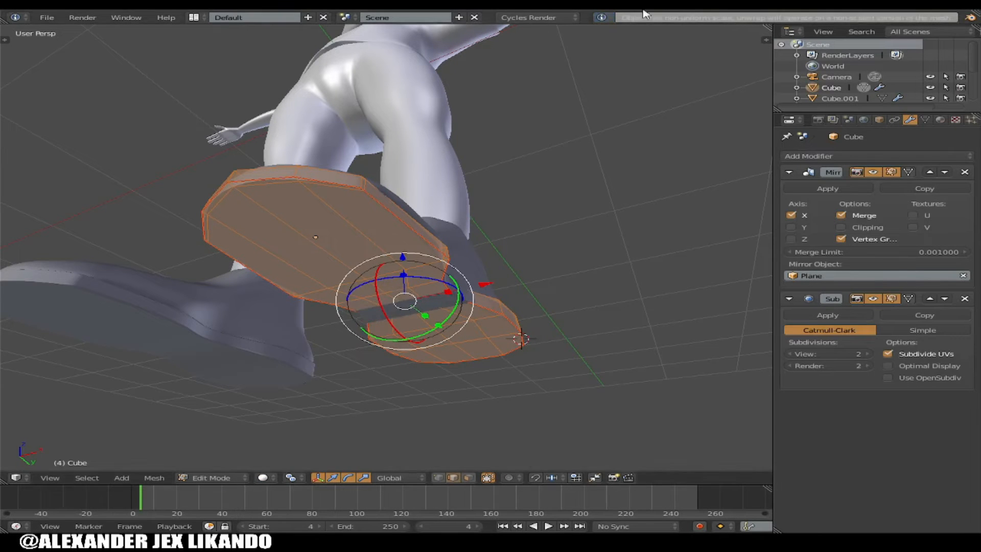
Apply the shoe sole's rotation and scale in Object Mode, and start the Screencast Keys display
{"action": "key", "text": "Tab"}
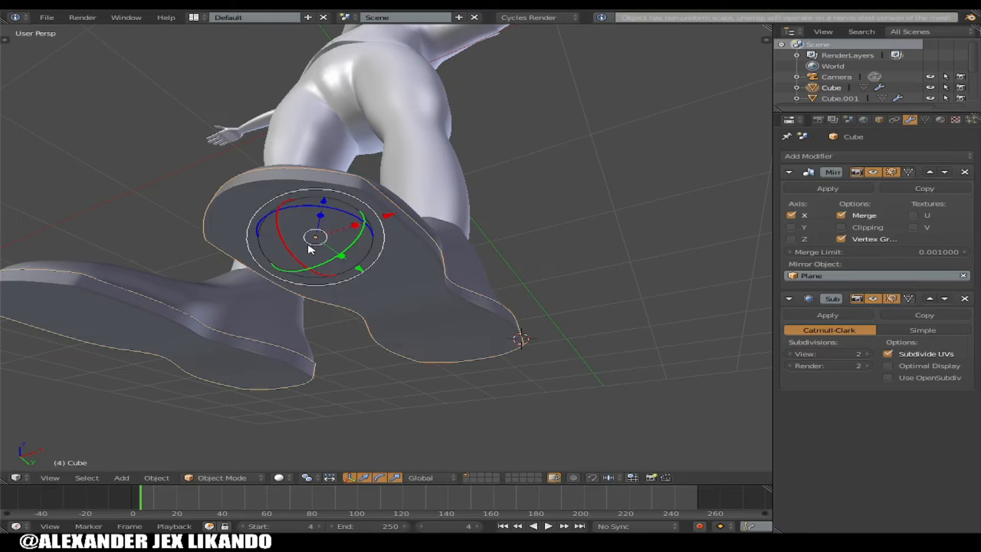
{"action": "key", "text": "ctrl+a"}
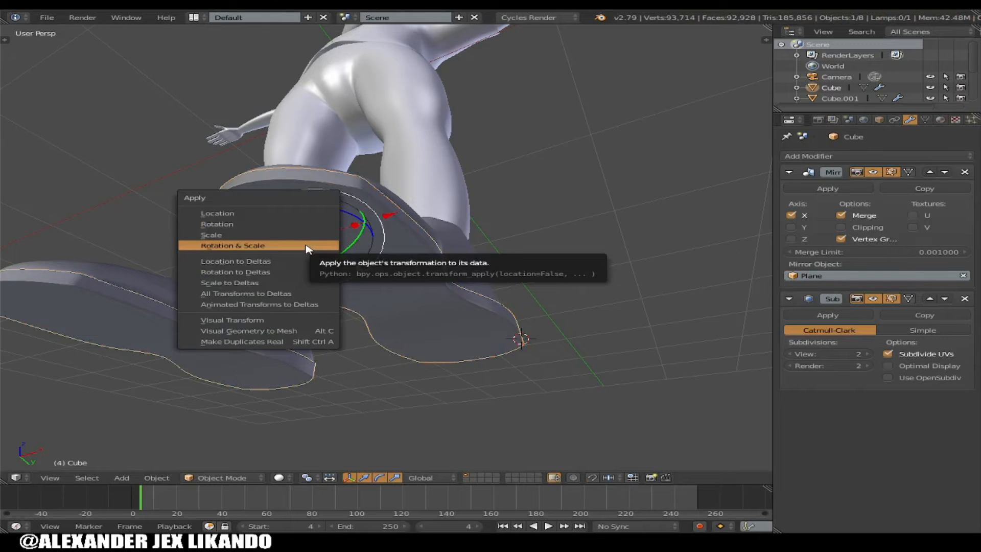
{"action": "left_click", "coordinate": [307, 247]}
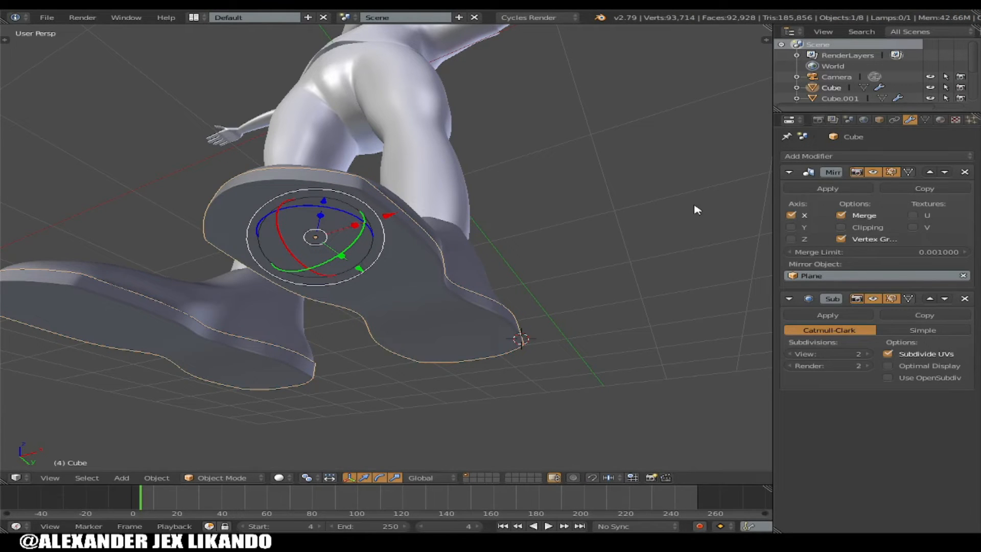
{"action": "key", "text": "n"}
{"action": "left_click", "coordinate": [687, 308]}
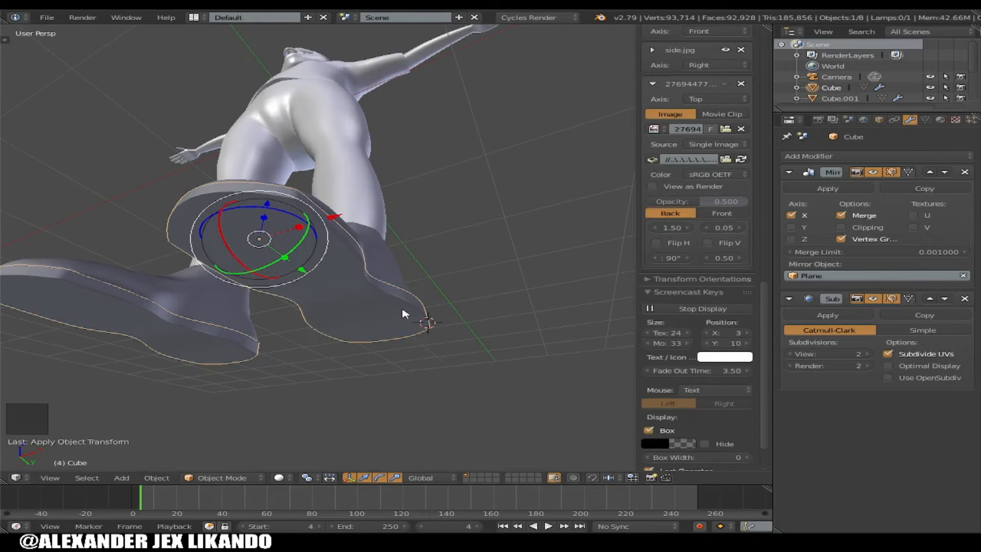
Unwrap the shoe sole mesh again in Edit Mode
{"action": "scroll", "coordinate": [315, 277], "scroll_direction": "up", "scroll_amount": 2}
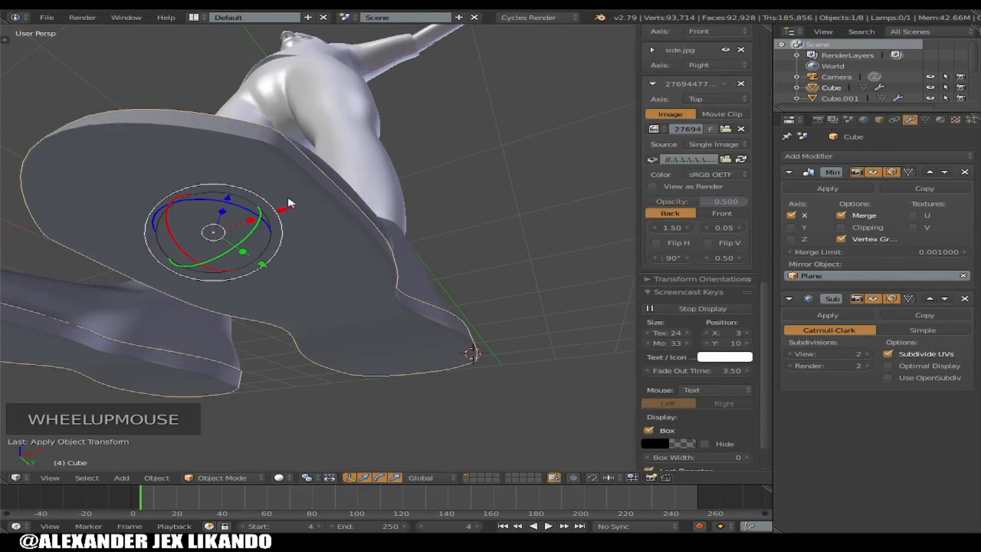
{"action": "scroll", "coordinate": [301, 217], "scroll_direction": "down", "scroll_amount": 2}
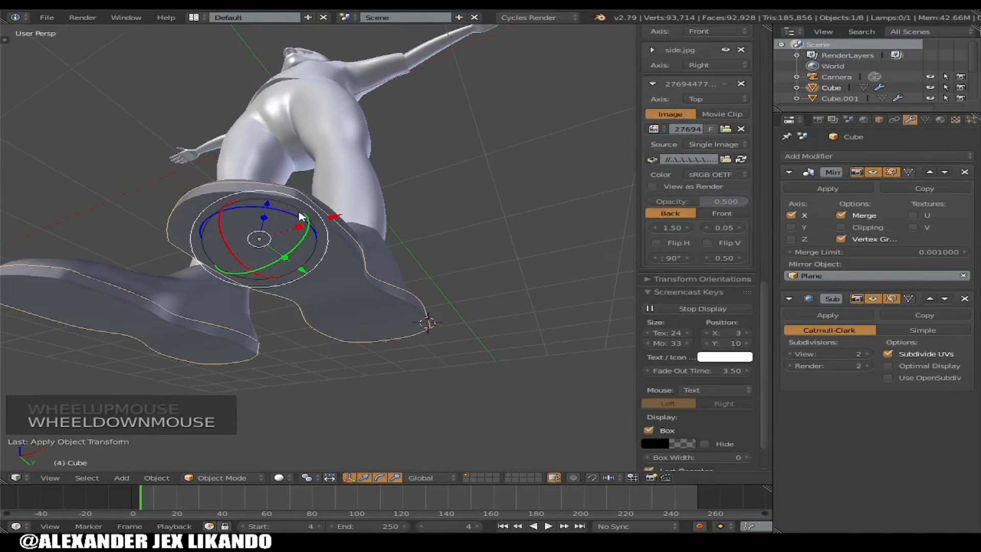
{"action": "middle_click_drag", "start_coordinate": [333, 287], "coordinate": [341, 326]}
{"action": "key", "text": "Tab"}
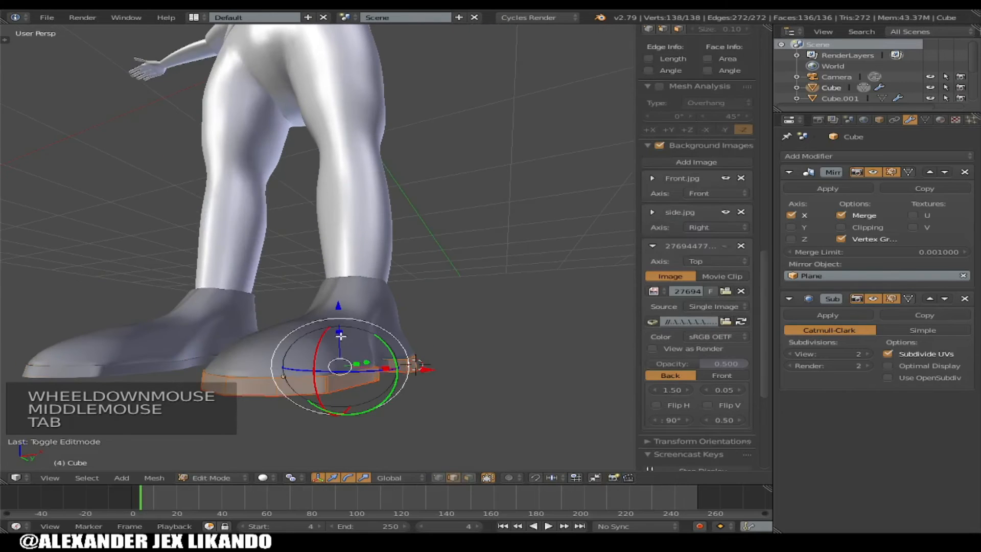
{"action": "key", "text": "u"}
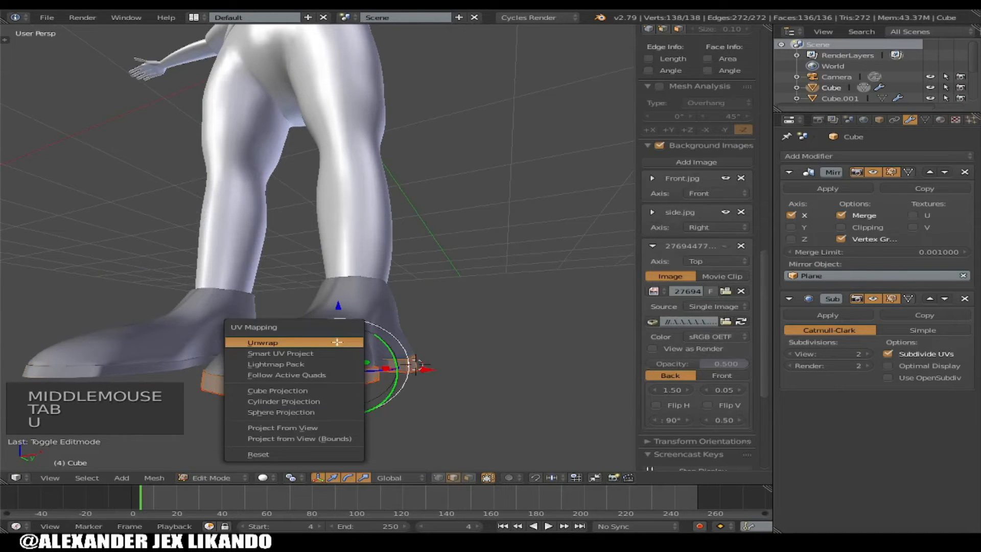
{"action": "left_click", "coordinate": [337, 342]}
Switch to the UV Editing layout and examine the shoe sole's UV islands over the checker image
{"action": "left_click", "coordinate": [194, 18]}
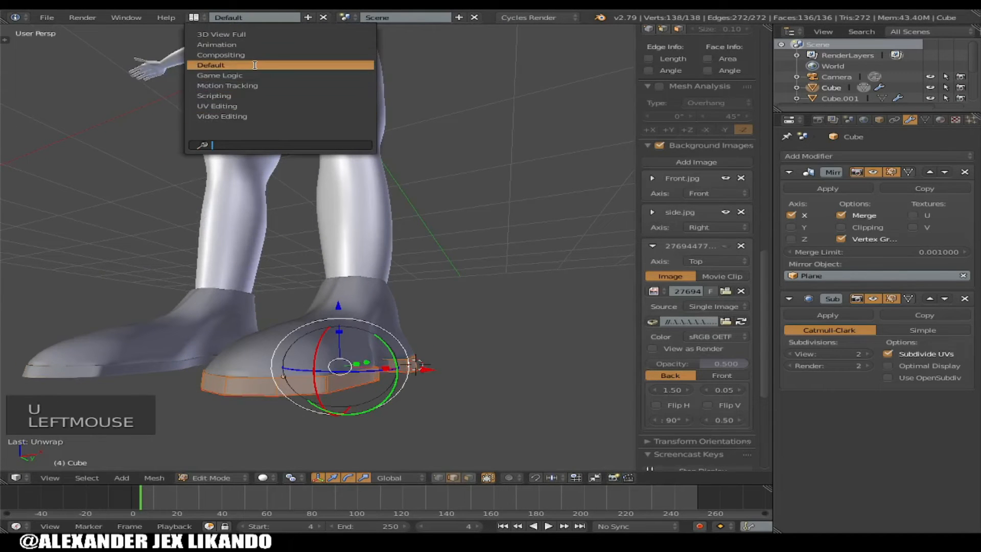
{"action": "left_click", "coordinate": [254, 105]}
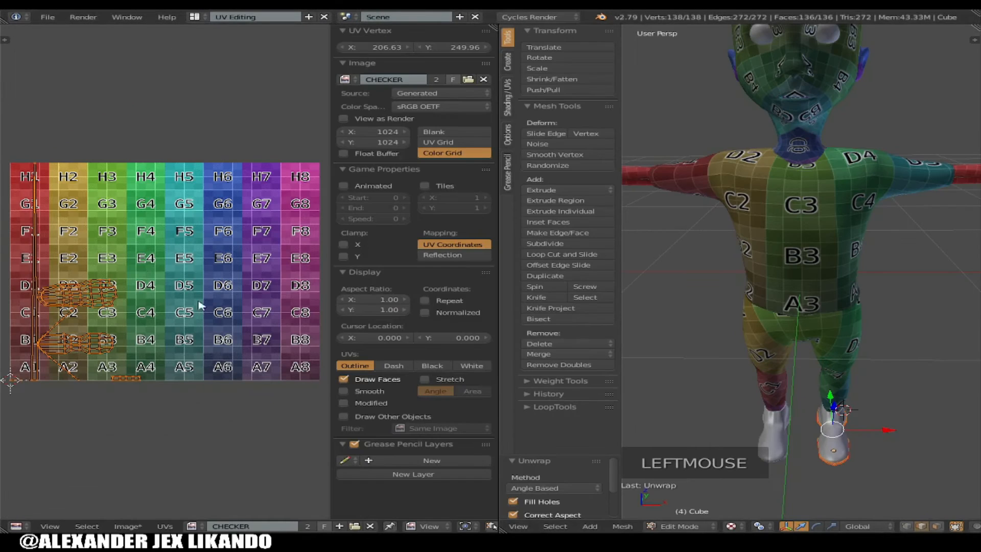
{"action": "scroll", "coordinate": [172, 374], "scroll_direction": "up", "scroll_amount": 1}
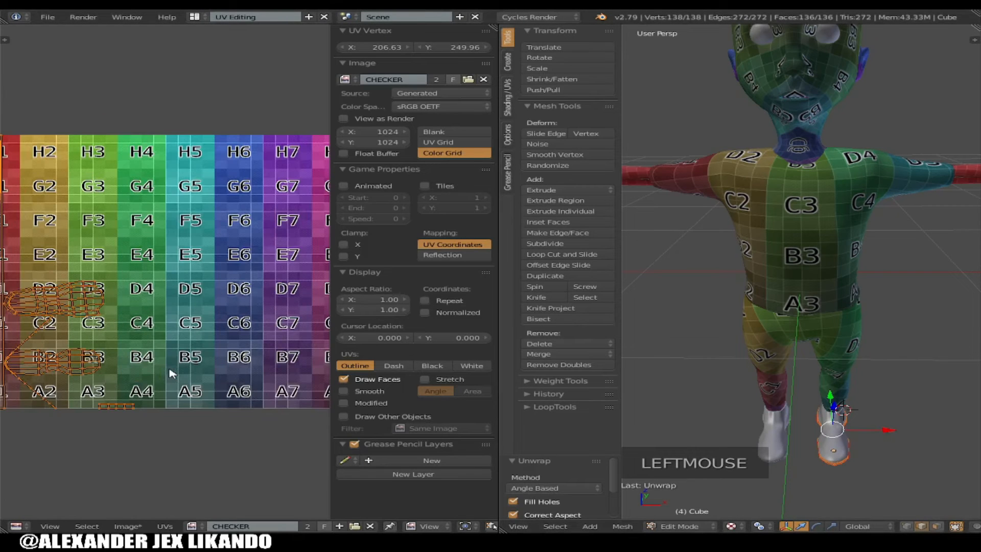
{"action": "scroll", "coordinate": [74, 357], "scroll_direction": "up", "scroll_amount": 1}
{"action": "middle_click_drag", "start_coordinate": [107, 322], "coordinate": [246, 294]}
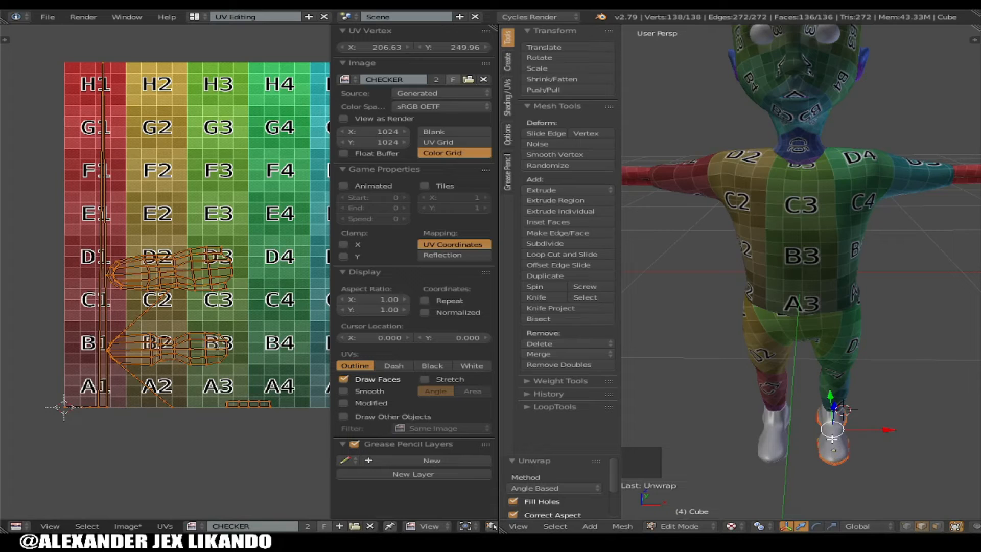
Remap the whole shoe sole mesh with Smart UV Project, using an angle limit of 66 and an island margin of 0
{"action": "key", "text": "u"}
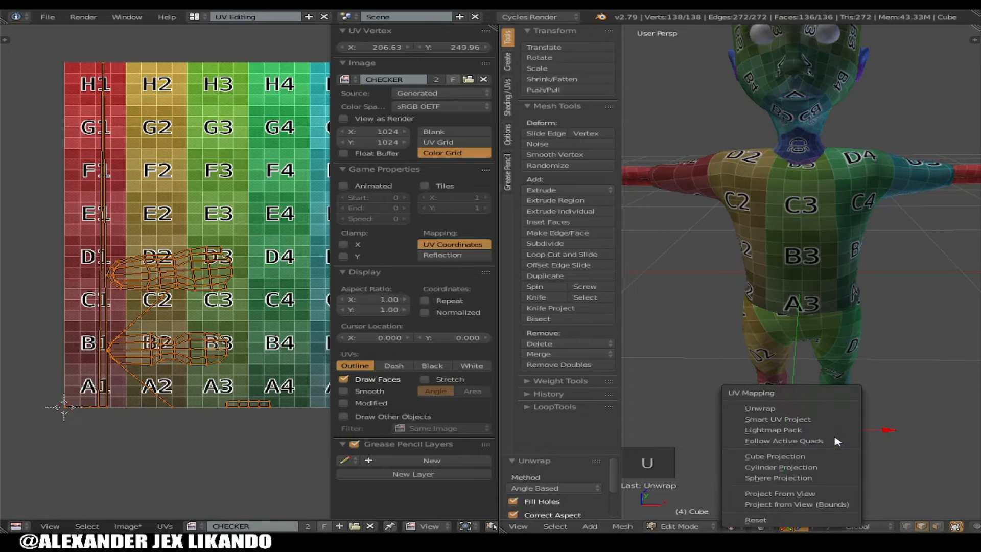
{"action": "left_click", "coordinate": [806, 420]}
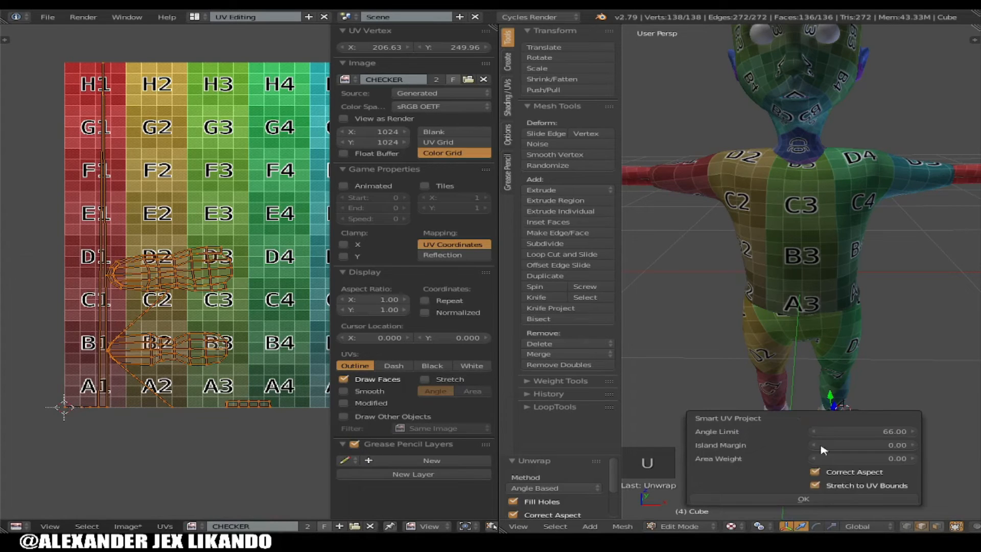
{"action": "left_click", "coordinate": [820, 499]}
{"action": "scroll", "coordinate": [139, 249], "scroll_direction": "down", "scroll_amount": 4}
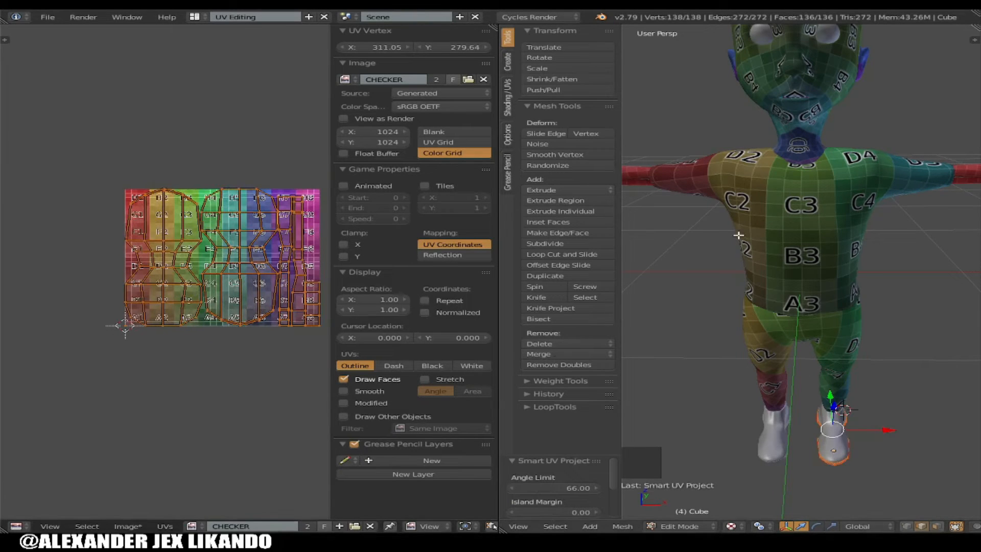
Return to the Default layout and put the shoe sole back in Object Mode
{"action": "left_click", "coordinate": [196, 17]}
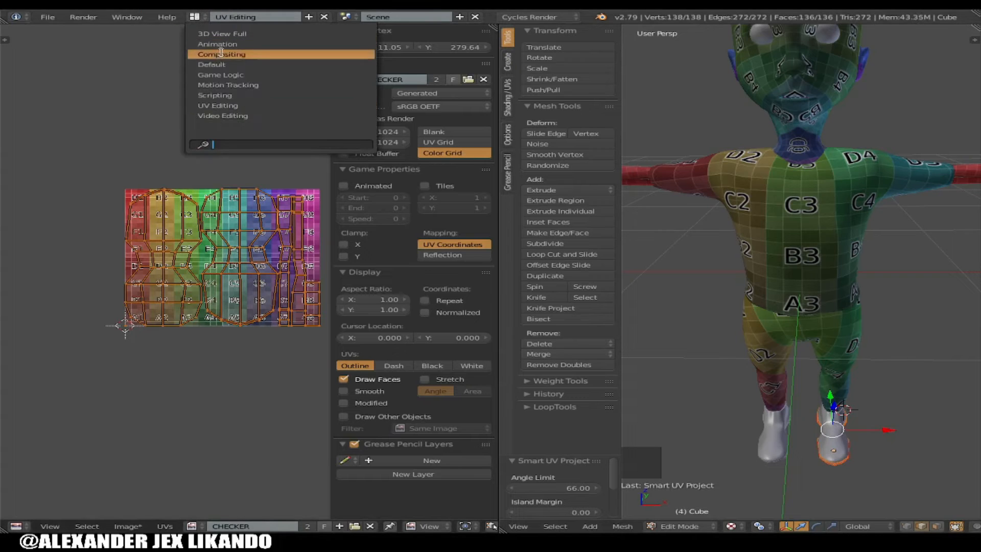
{"action": "left_click", "coordinate": [223, 64]}
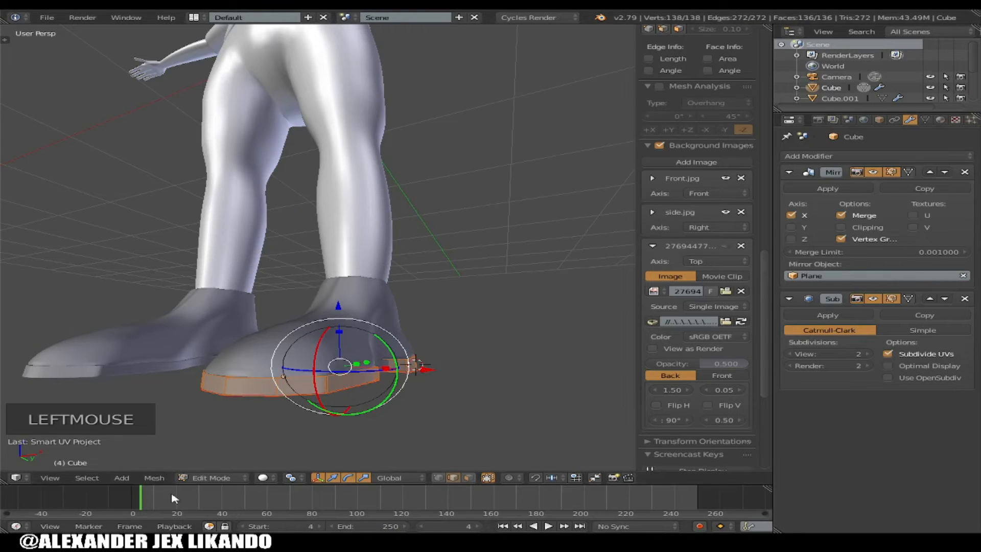
{"action": "key", "text": "Tab"}
{"action": "key", "text": "Tab"}
{"action": "key", "text": "Tab"}
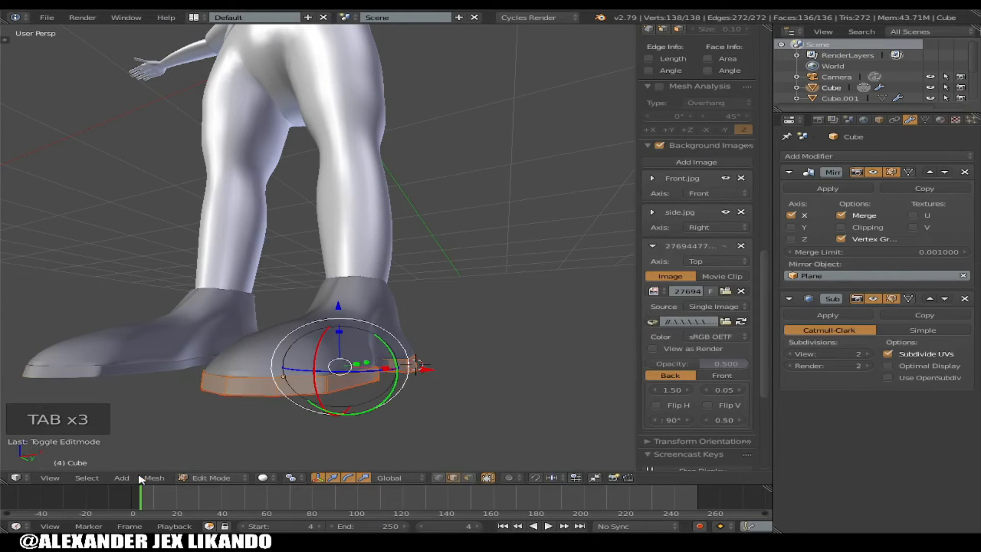
{"action": "left_click", "coordinate": [212, 477]}
{"action": "left_click", "coordinate": [213, 465]}
{"action": "scroll", "coordinate": [44, 466], "scroll_direction": "down", "scroll_amount": 2}
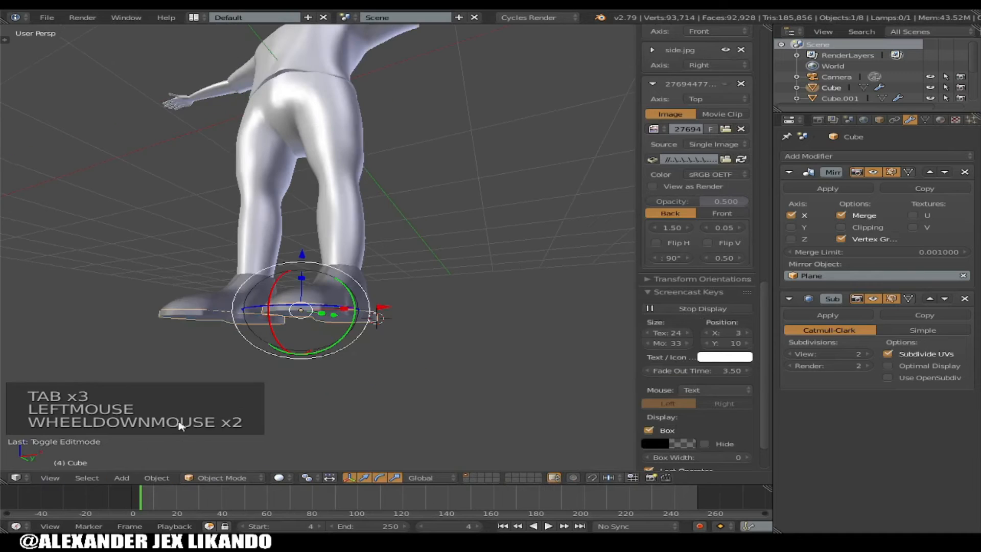
Assign the existing CHECKER PATTERN material to the shoe sole in the Node Editor, and return to the 3D View
{"action": "left_click", "coordinate": [16, 477]}
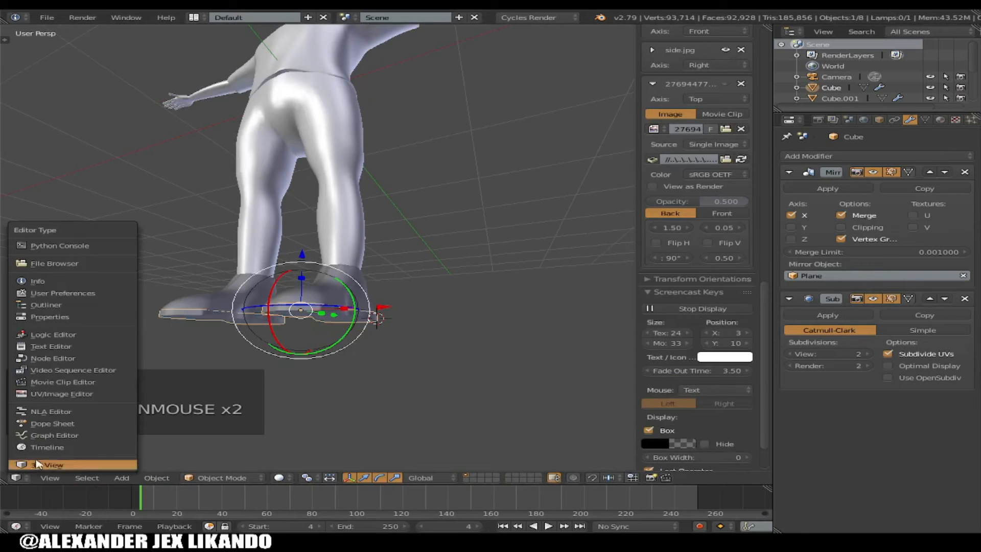
{"action": "left_click", "coordinate": [72, 358]}
{"action": "left_click", "coordinate": [282, 478]}
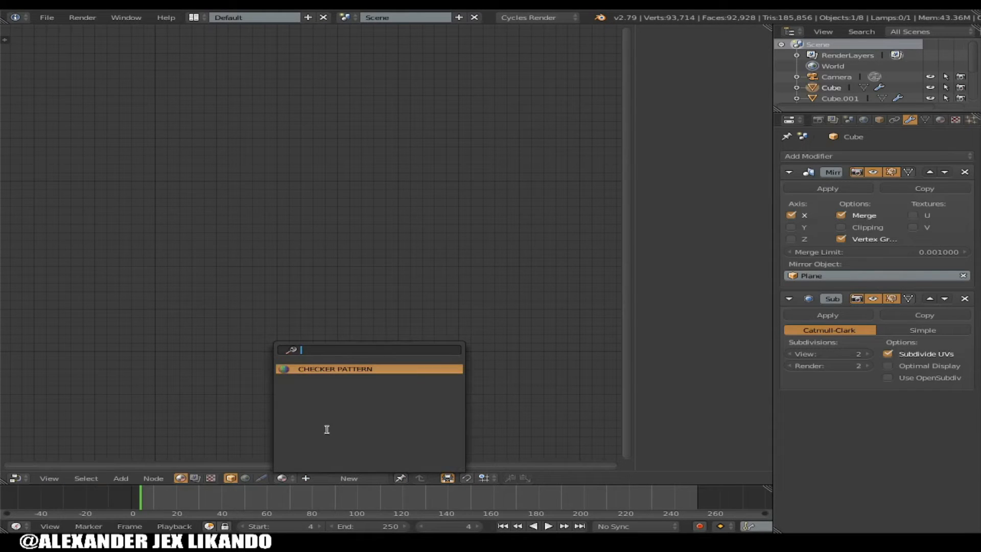
{"action": "left_click", "coordinate": [363, 369]}
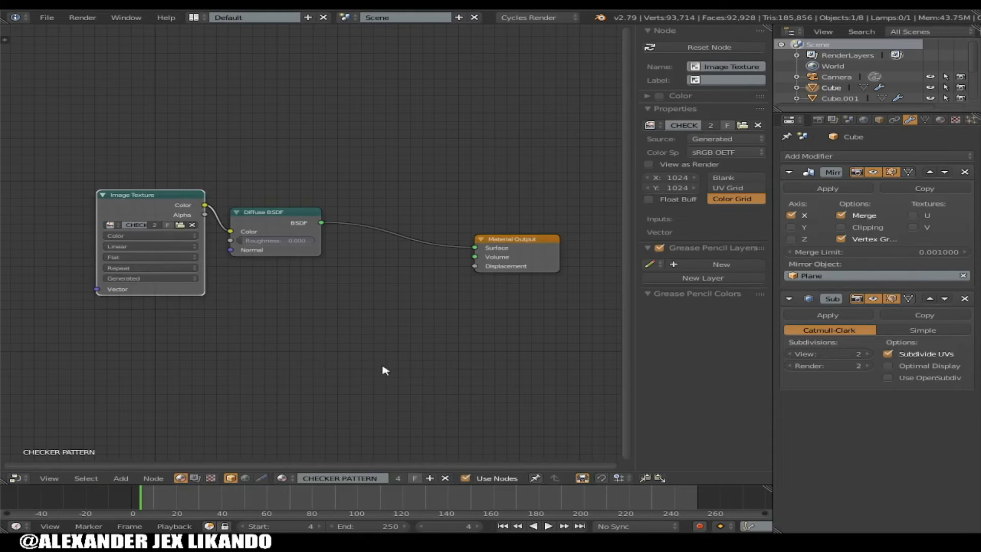
{"action": "left_click", "coordinate": [25, 477]}
{"action": "left_click", "coordinate": [36, 462]}
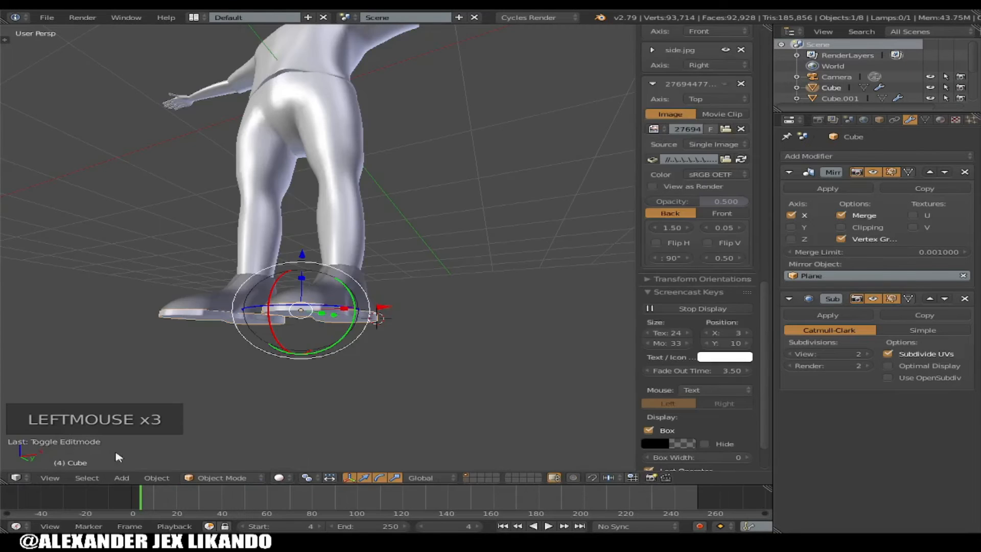
Select the shoe upper object and set the viewport shading to Texture
{"action": "right_click", "coordinate": [333, 302]}
{"action": "left_click", "coordinate": [279, 477]}
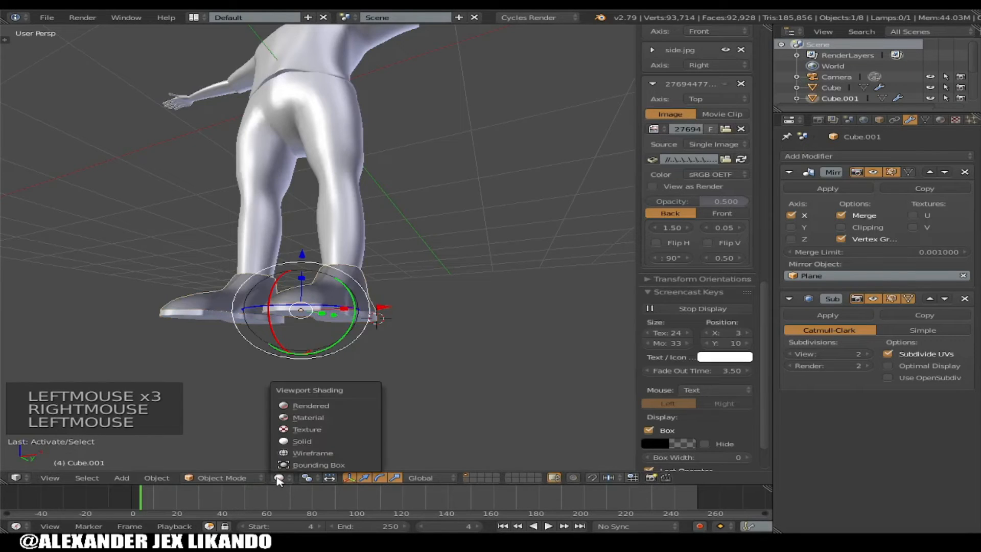
{"action": "left_click", "coordinate": [302, 430]}
Assign the CHECKER PATTERN material to the shoe upper in the Node Editor, and bring back the 3D View
{"action": "left_click", "coordinate": [16, 477]}
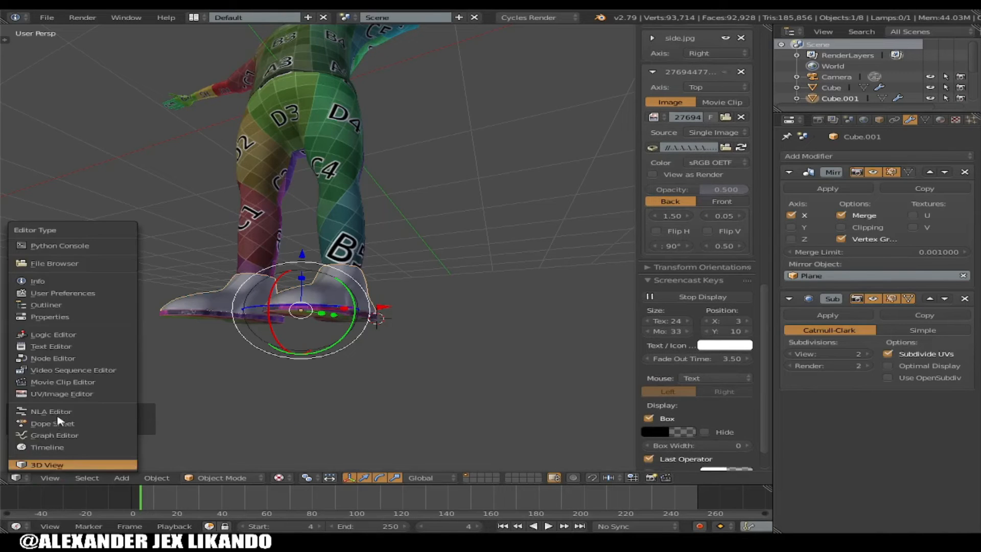
{"action": "left_click", "coordinate": [84, 359]}
{"action": "left_click", "coordinate": [281, 477]}
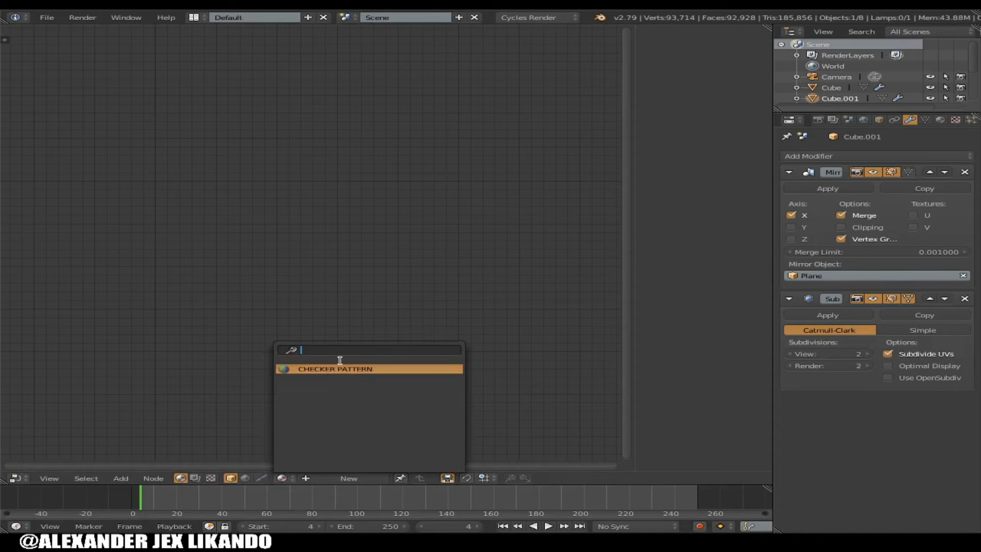
{"action": "left_click", "coordinate": [349, 369]}
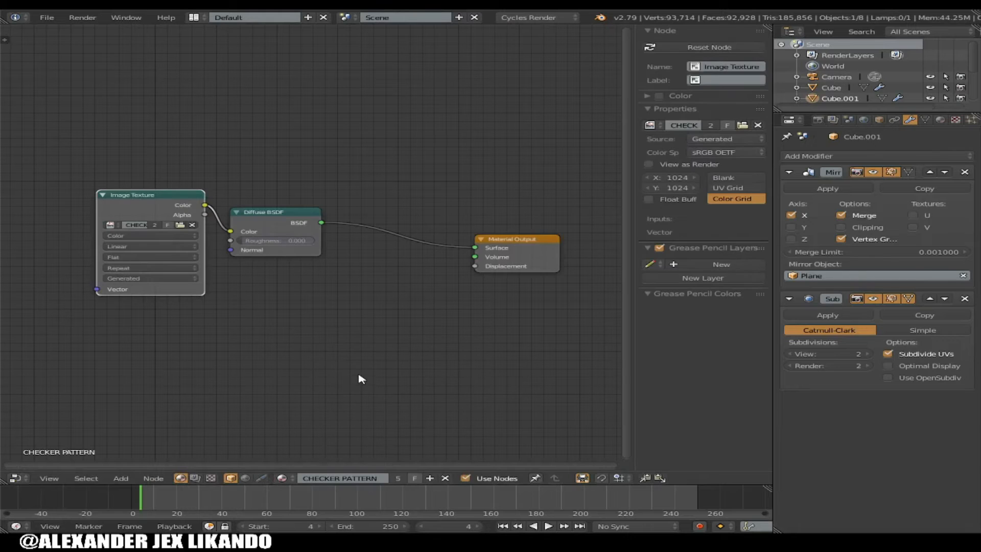
{"action": "left_click", "coordinate": [15, 478]}
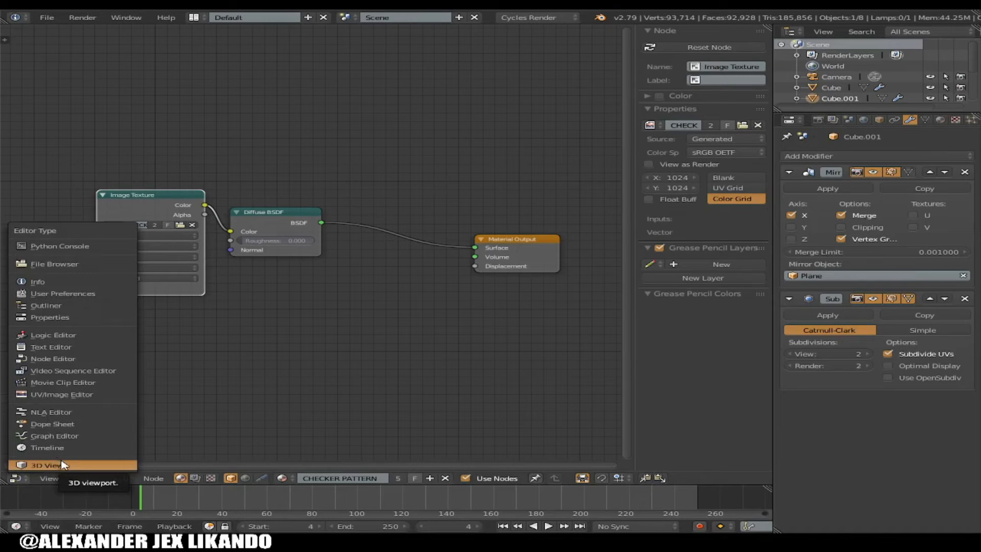
{"action": "left_click", "coordinate": [63, 465]}
Examine the checker pattern on the shoes and the whole character from several angles and distances
{"action": "scroll", "coordinate": [252, 322], "scroll_direction": "down", "scroll_amount": 2}
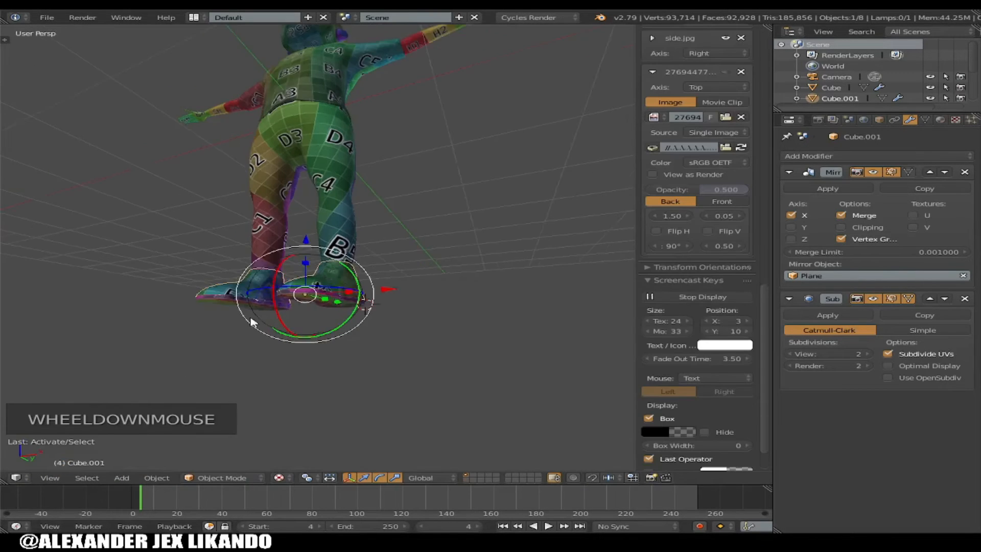
{"action": "middle_click", "coordinate": [344, 335]}
{"action": "middle_click_drag", "start_coordinate": [343, 335], "coordinate": [373, 327]}
{"action": "scroll", "coordinate": [399, 322], "scroll_direction": "down", "scroll_amount": 3}
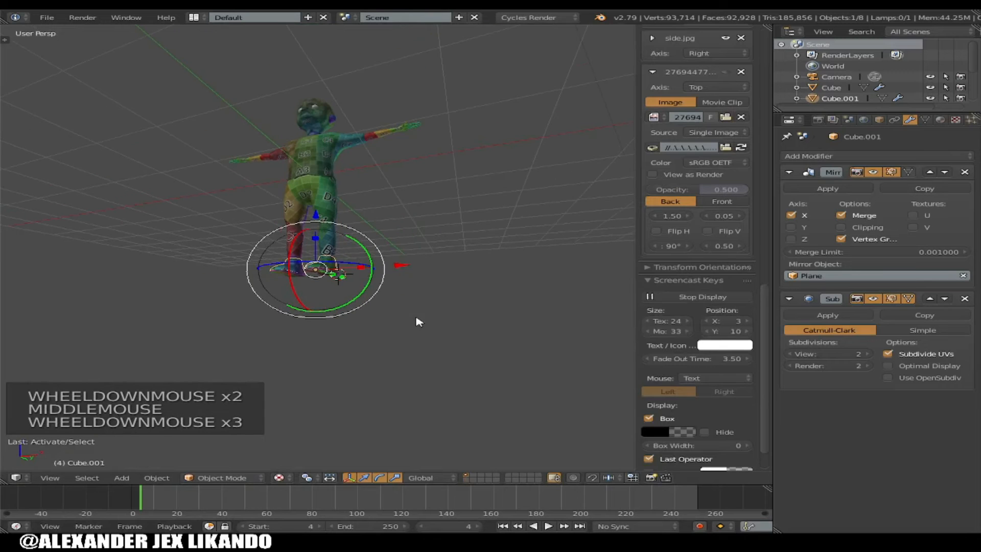
{"action": "middle_click_drag", "start_coordinate": [381, 265], "coordinate": [360, 176]}
{"action": "scroll", "coordinate": [397, 208], "scroll_direction": "up", "scroll_amount": 2}
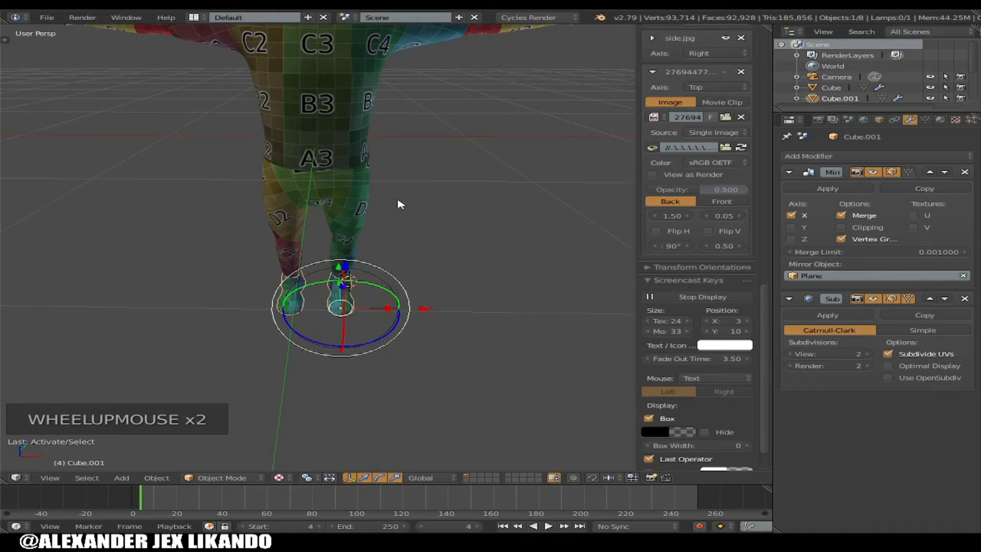
{"action": "scroll", "coordinate": [363, 214], "scroll_direction": "down", "scroll_amount": 5}
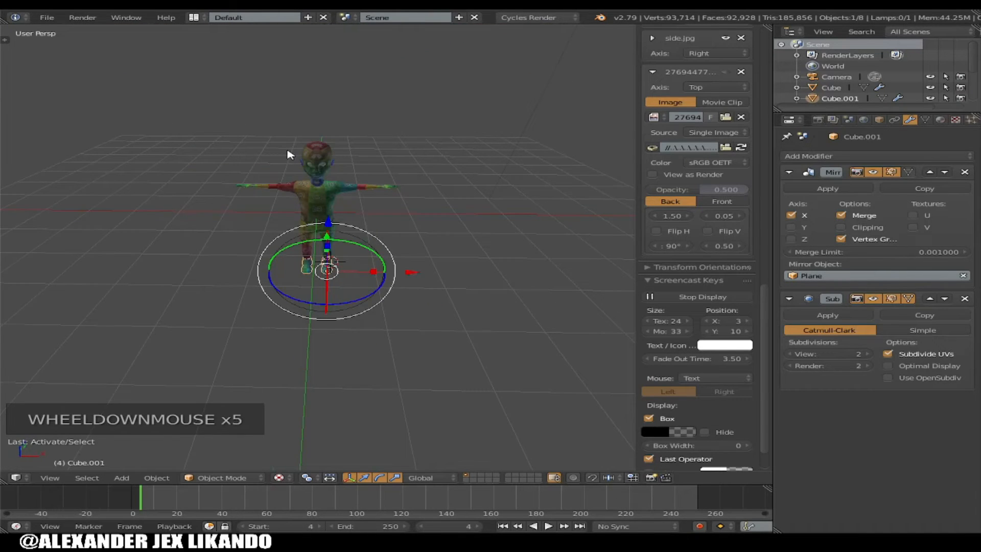
{"action": "scroll", "coordinate": [320, 141], "scroll_direction": "up", "scroll_amount": 3}
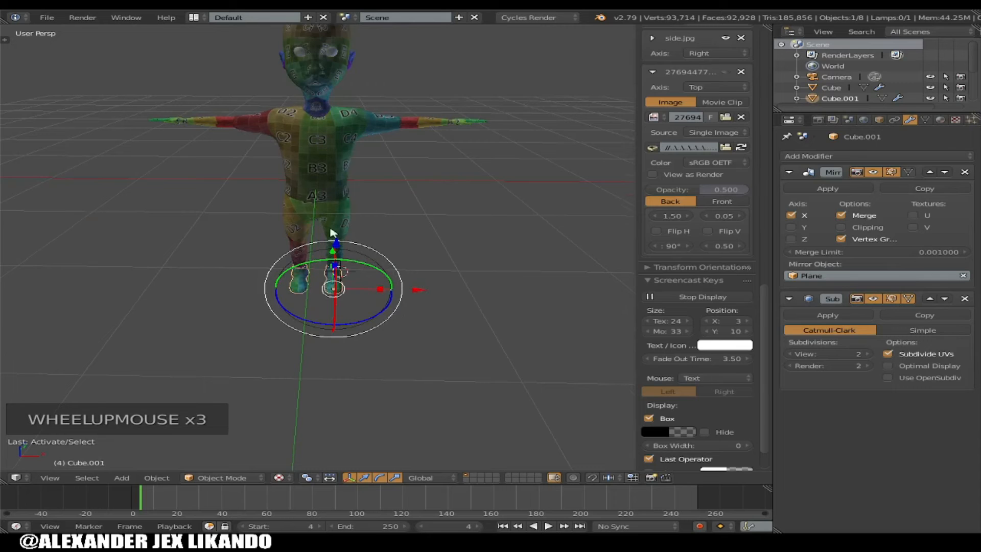
{"action": "middle_click_drag", "start_coordinate": [361, 265], "coordinate": [390, 248]}
{"action": "scroll", "coordinate": [416, 142], "scroll_direction": "up", "scroll_amount": 2}
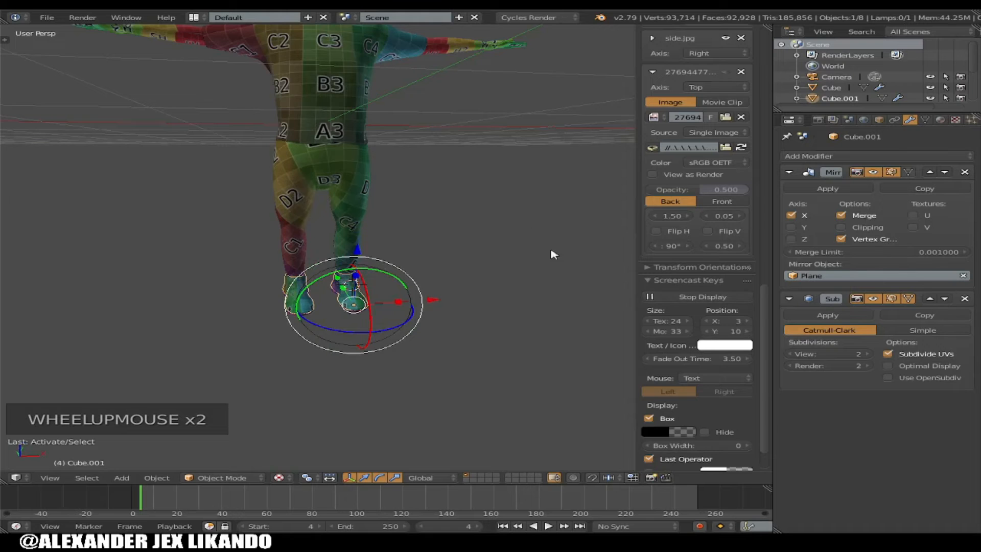
{"action": "scroll", "coordinate": [433, 129], "scroll_direction": "up", "scroll_amount": 1}
{"action": "scroll", "coordinate": [433, 143], "scroll_direction": "down", "scroll_amount": 5}
{"action": "middle_click_drag", "start_coordinate": [416, 210], "coordinate": [378, 214]}
{"action": "scroll", "coordinate": [383, 211], "scroll_direction": "up", "scroll_amount": 2}
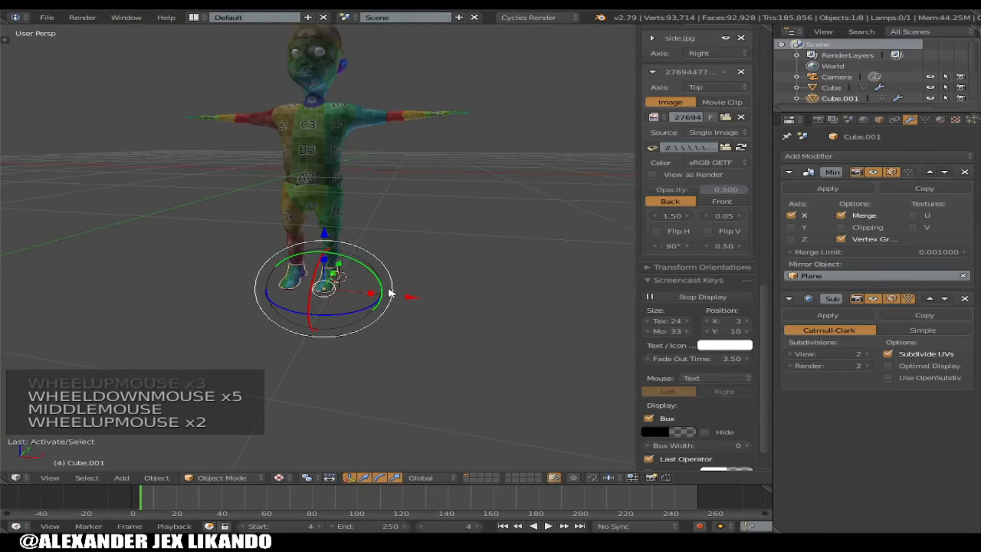
Apply the Mirror modifier on the shoe upper, and apply it on the shoe sole as well
{"action": "scroll", "coordinate": [331, 295], "scroll_direction": "up", "scroll_amount": 2}
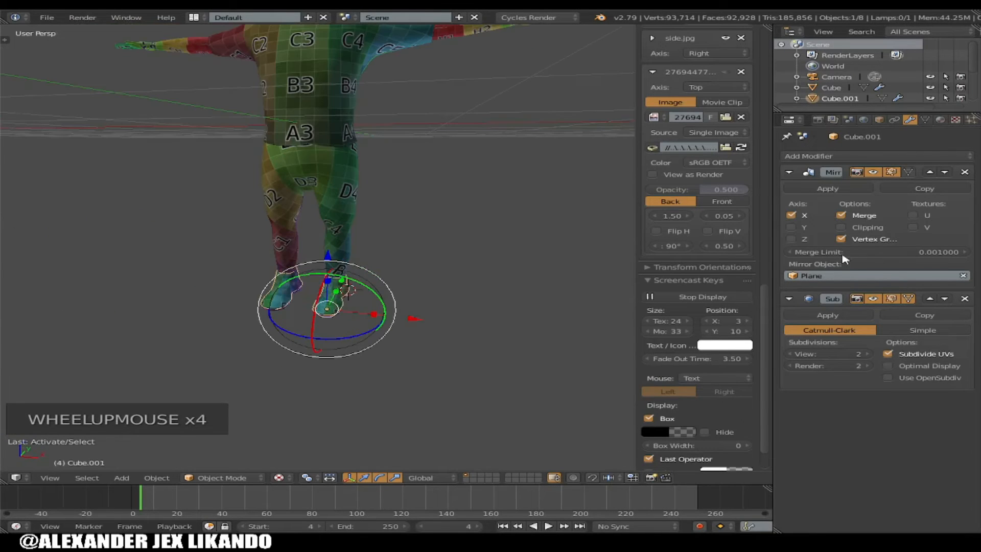
{"action": "left_click", "coordinate": [830, 189]}
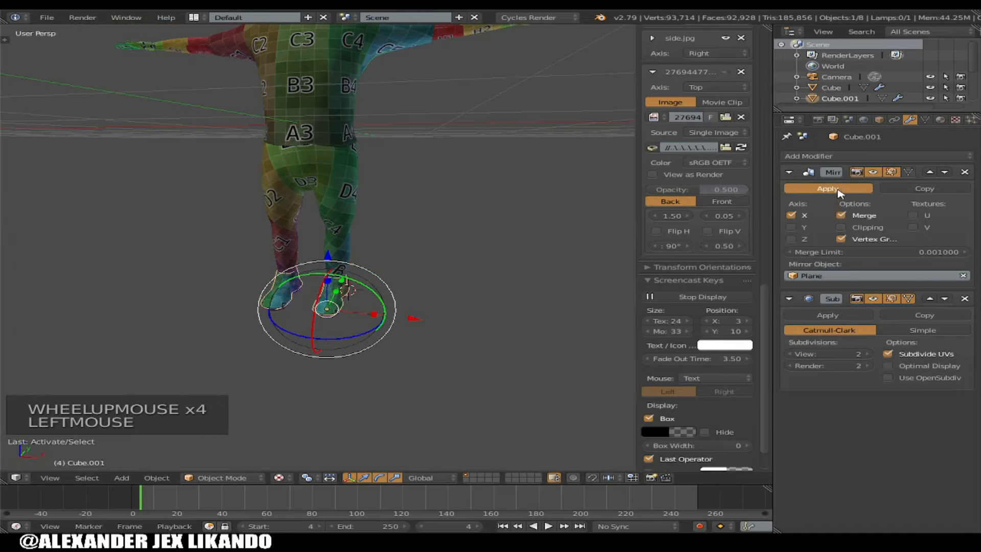
{"action": "middle_click_drag", "start_coordinate": [336, 319], "coordinate": [337, 297]}
{"action": "right_click", "coordinate": [337, 296]}
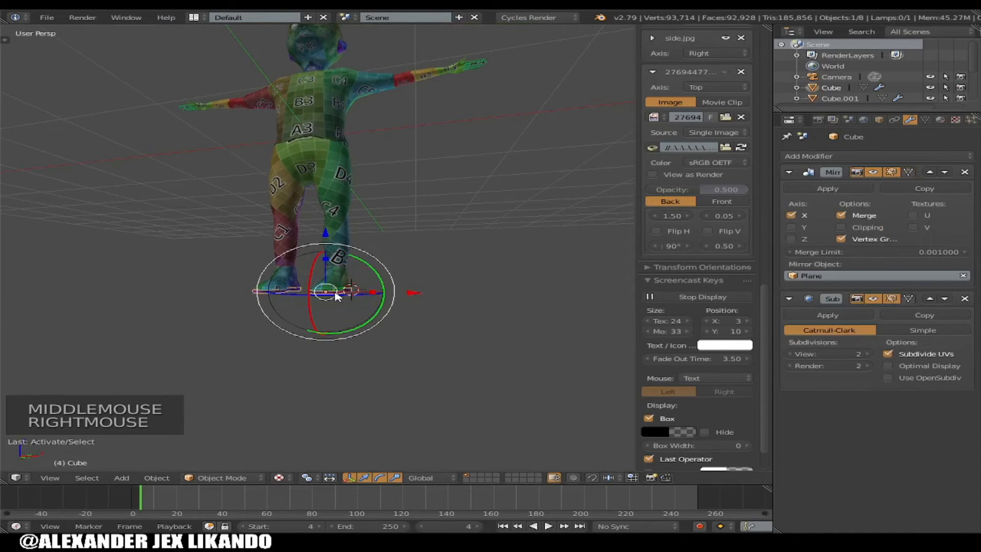
{"action": "left_click", "coordinate": [827, 188]}
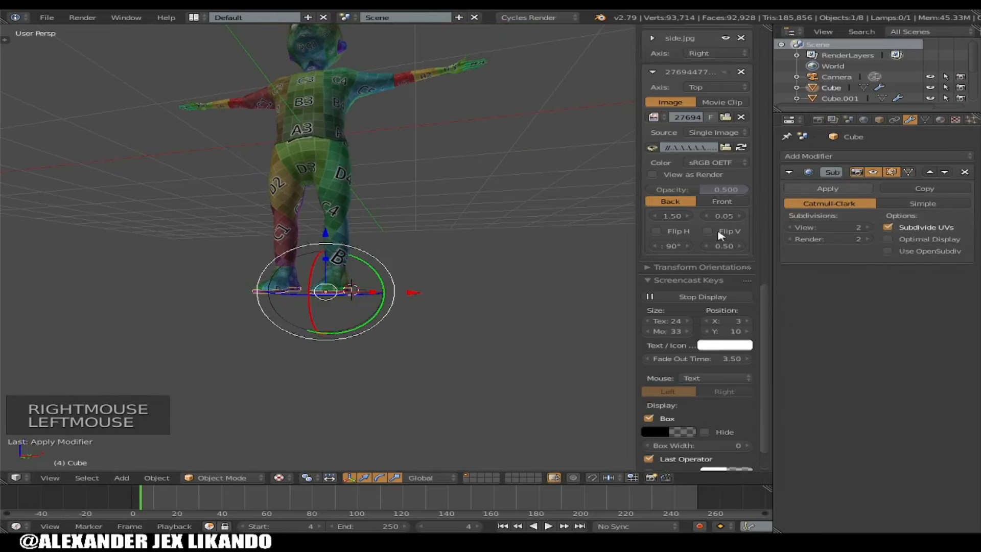
Select the character's body and apply its Mirror modifier
{"action": "middle_click_drag", "start_coordinate": [440, 228], "coordinate": [483, 214]}
{"action": "scroll", "coordinate": [434, 169], "scroll_direction": "down", "scroll_amount": 3}
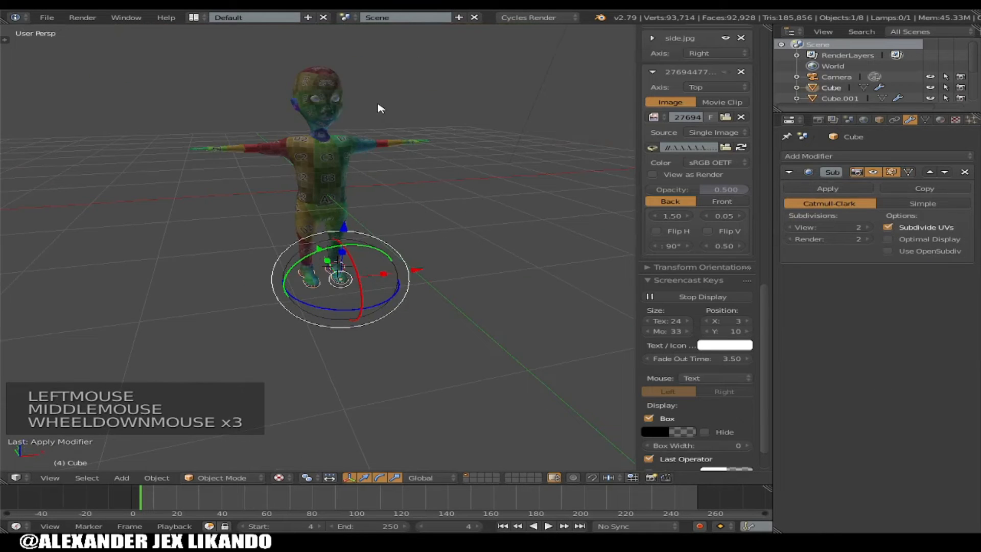
{"action": "right_click", "coordinate": [318, 84]}
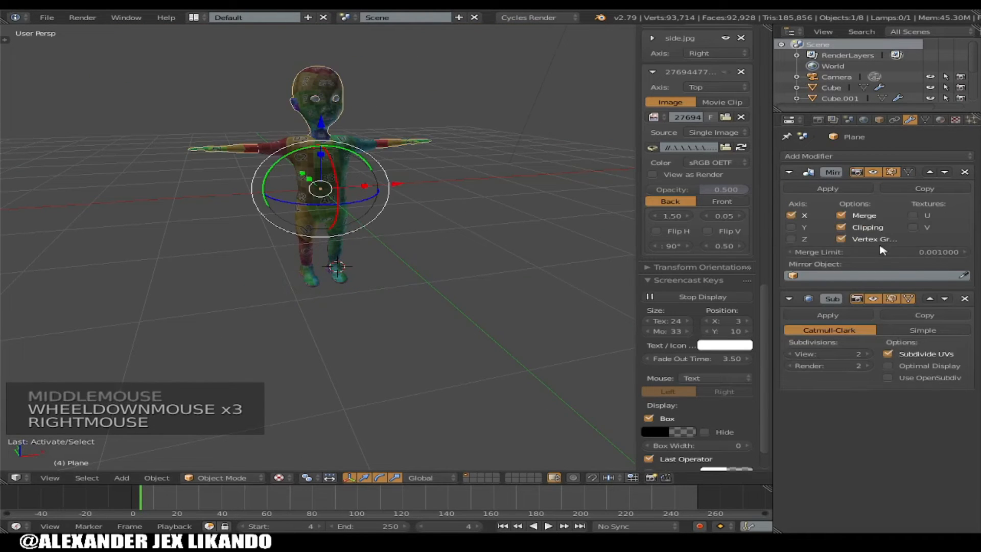
{"action": "left_click", "coordinate": [835, 193]}
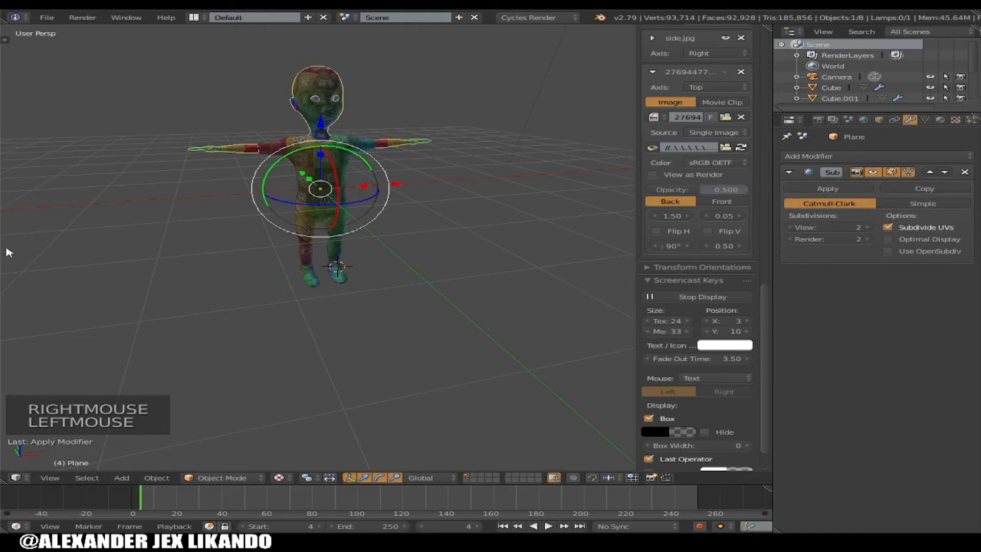
{"action": "middle_click_drag", "start_coordinate": [315, 221], "coordinate": [317, 207]}
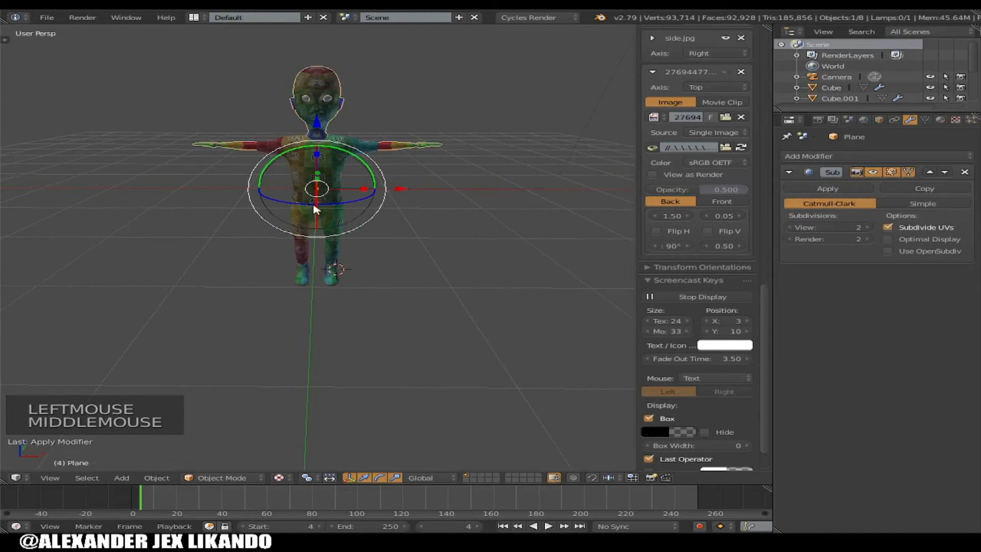
{"action": "middle_click_drag", "start_coordinate": [257, 282], "coordinate": [372, 148]}
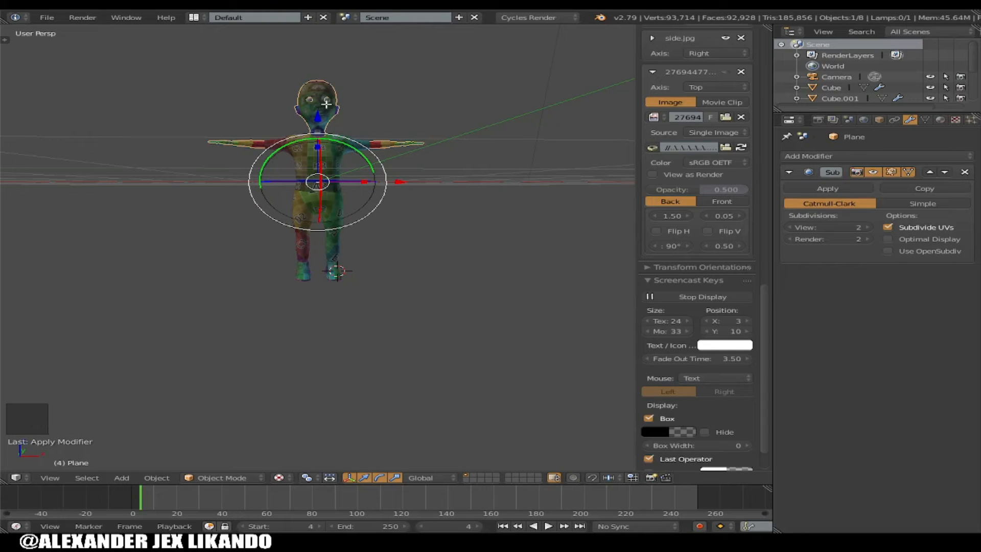
{"action": "key", "text": "Tab"}
{"action": "scroll", "coordinate": [330, 105], "scroll_direction": "up", "scroll_amount": 2}
{"action": "right_click_drag", "start_coordinate": [366, 45], "coordinate": [383, 49]}
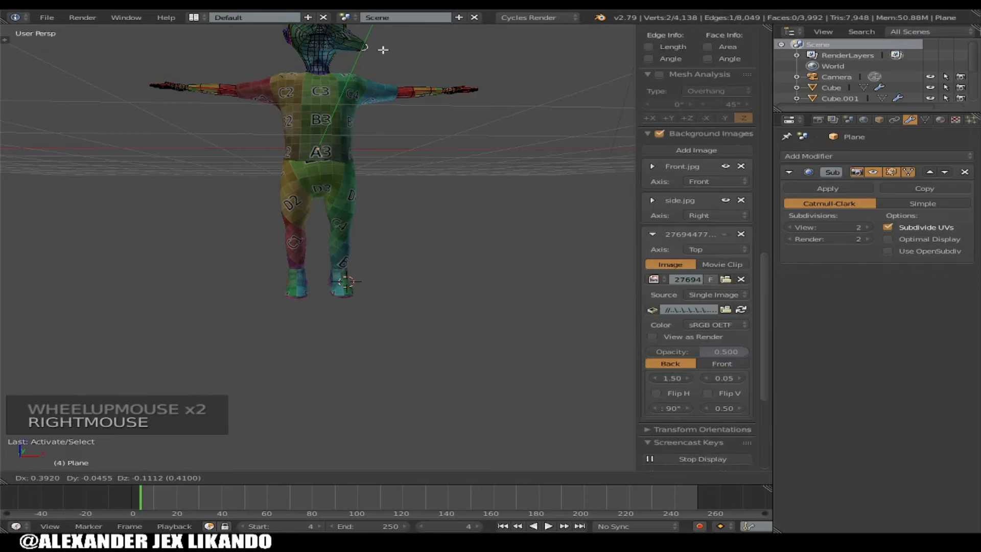
{"action": "right_click", "coordinate": [342, 112]}
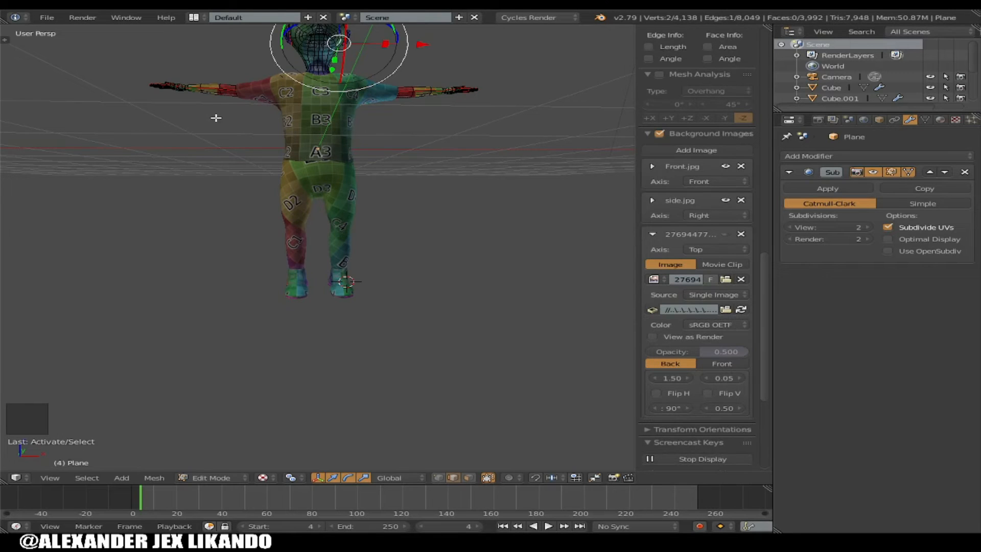
{"action": "scroll", "coordinate": [310, 88], "scroll_direction": "down", "scroll_amount": 1}
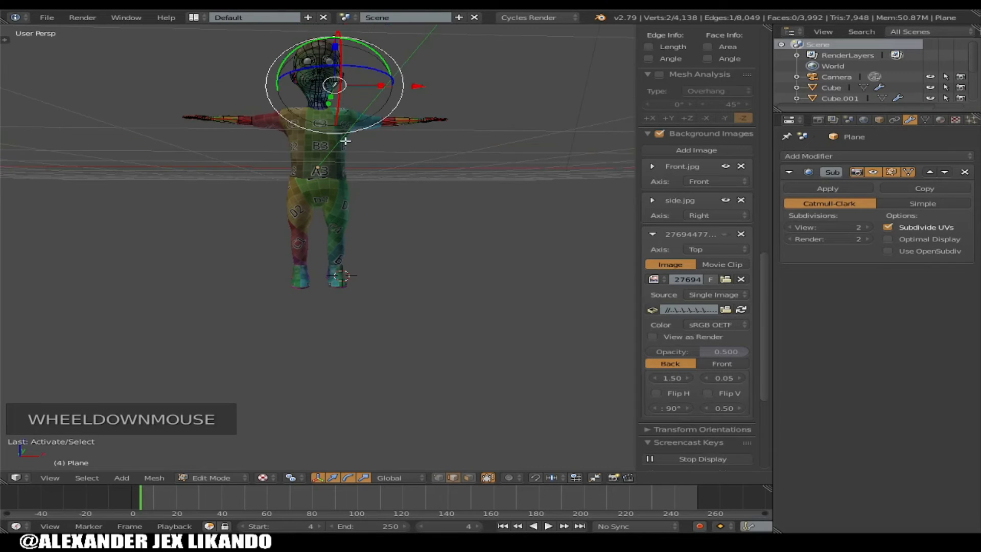
{"action": "scroll", "coordinate": [347, 178], "scroll_direction": "up", "scroll_amount": 2}
{"action": "scroll", "coordinate": [351, 149], "scroll_direction": "down", "scroll_amount": 2}
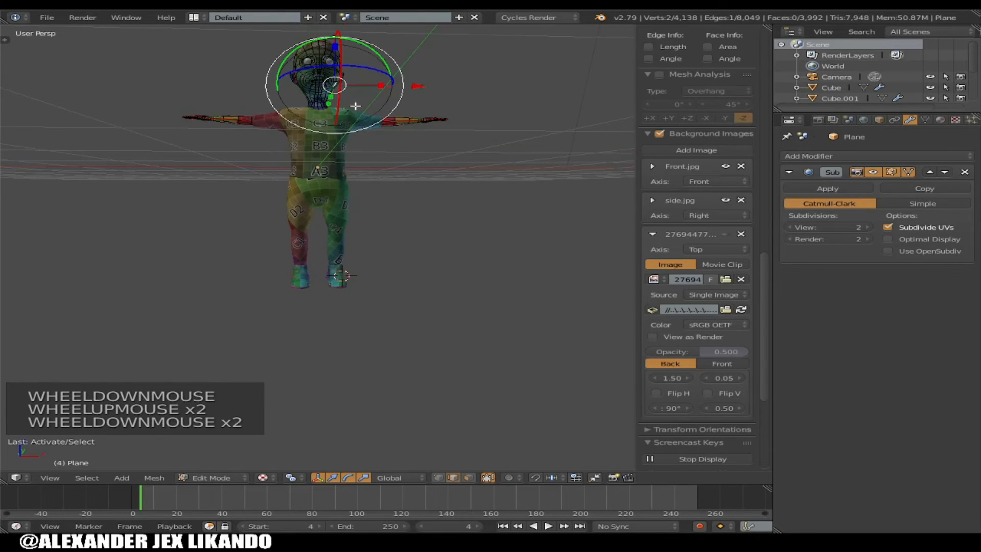
{"action": "scroll", "coordinate": [278, 117], "scroll_direction": "down", "scroll_amount": 1}
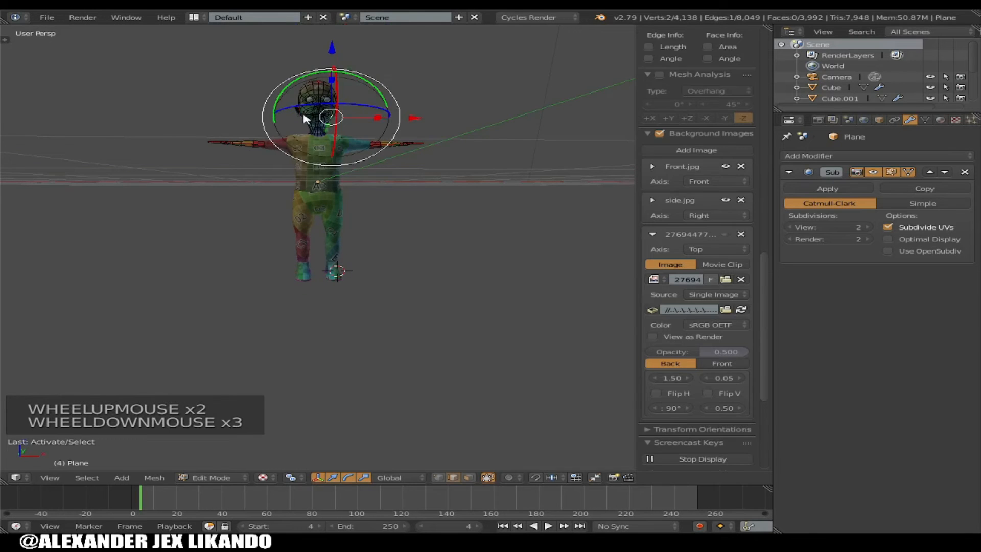
{"action": "key", "text": "Tab"}
{"action": "scroll", "coordinate": [356, 131], "scroll_direction": "up", "scroll_amount": 2}
{"action": "scroll", "coordinate": [367, 119], "scroll_direction": "down", "scroll_amount": 2}
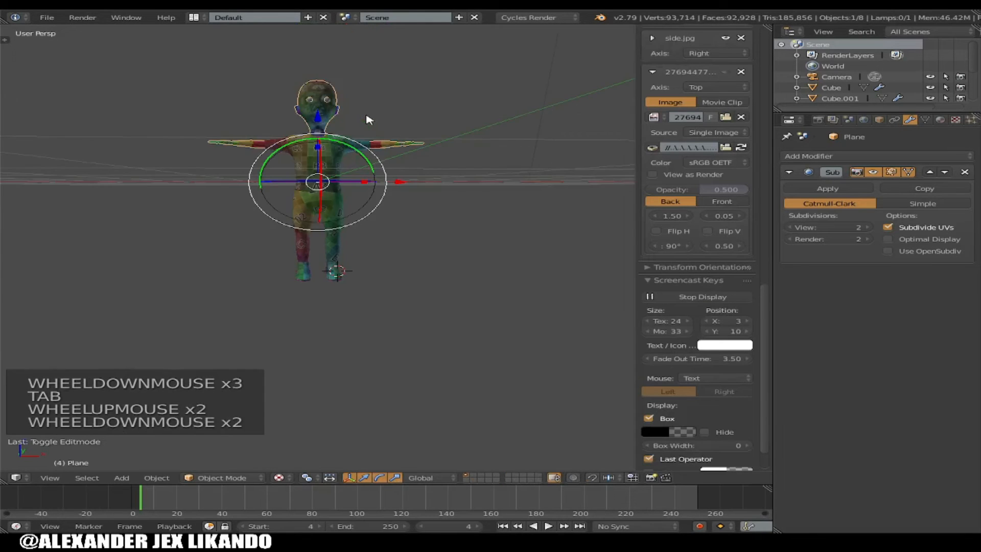
Box-select all parts of the character, including the eyes
{"action": "key", "text": "KP_8"}
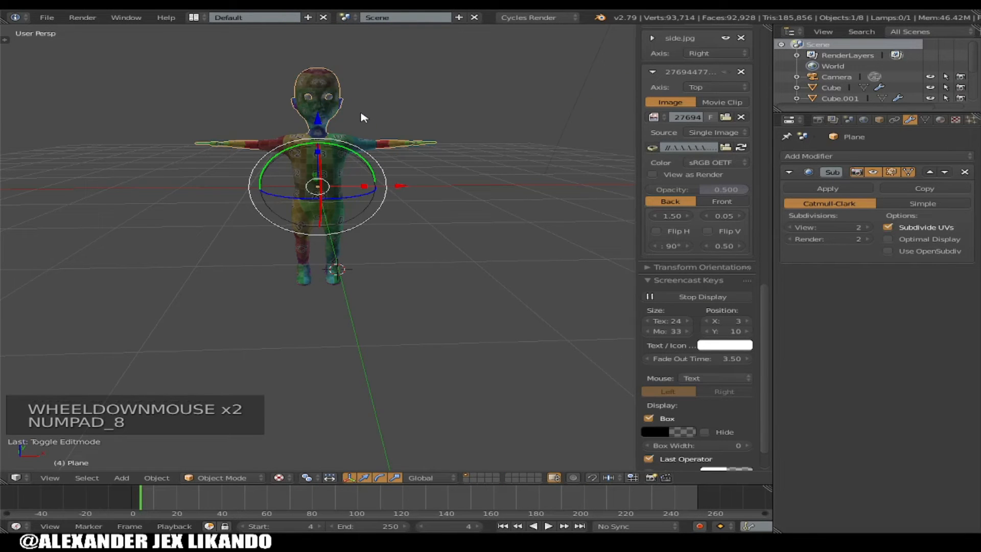
{"action": "key", "text": "b"}
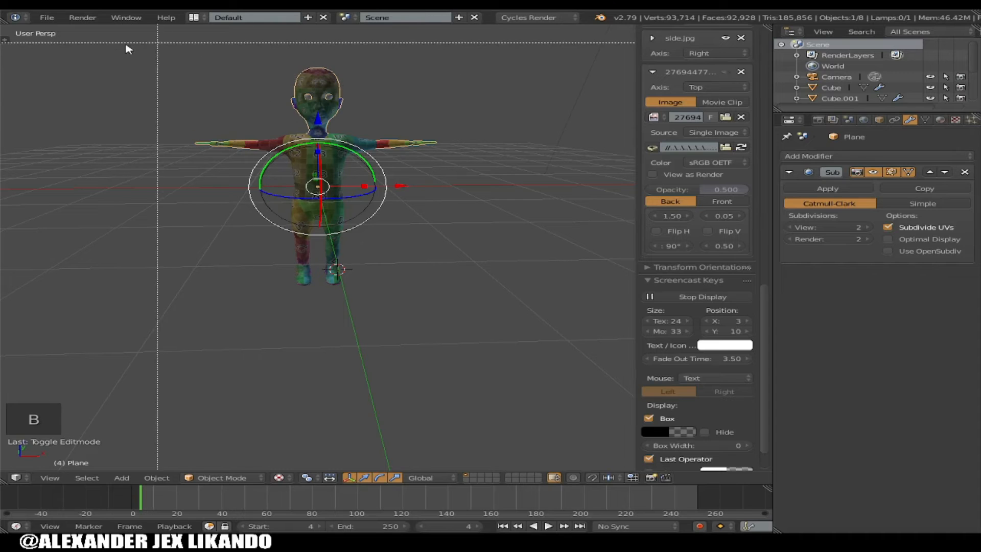
{"action": "left_click_drag", "start_coordinate": [174, 72], "coordinate": [460, 313]}
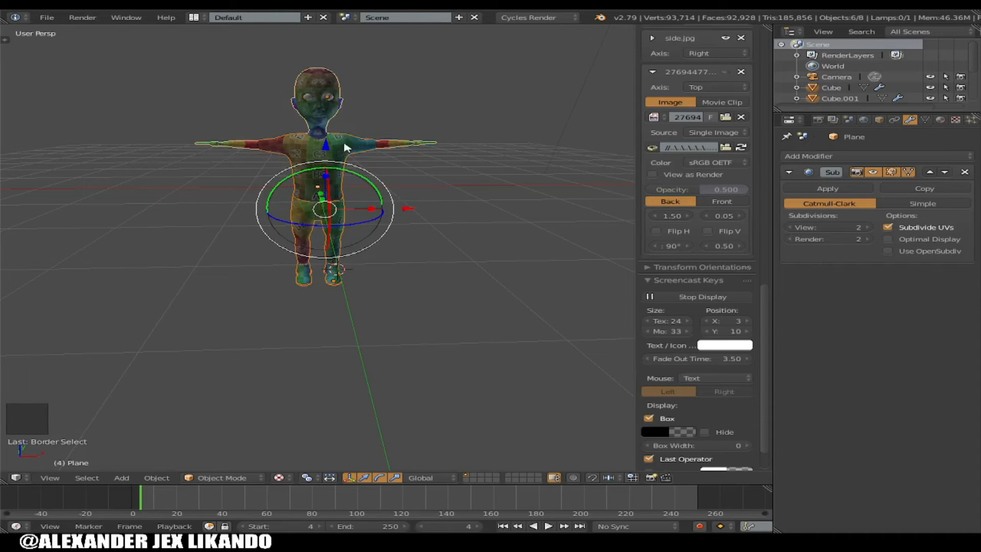
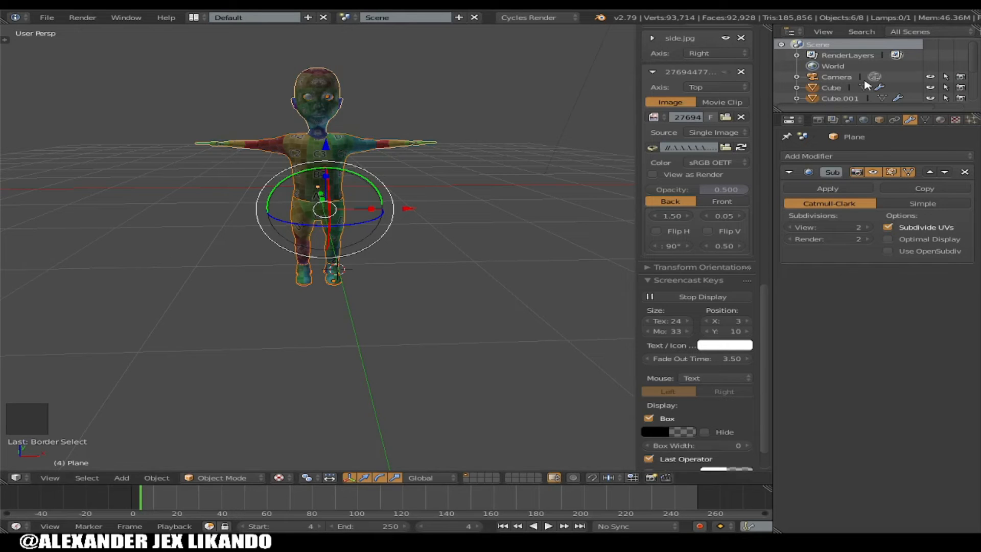
{"action": "scroll", "coordinate": [881, 101], "scroll_direction": "down", "scroll_amount": 5}
{"action": "scroll", "coordinate": [323, 103], "scroll_direction": "up", "scroll_amount": 1}
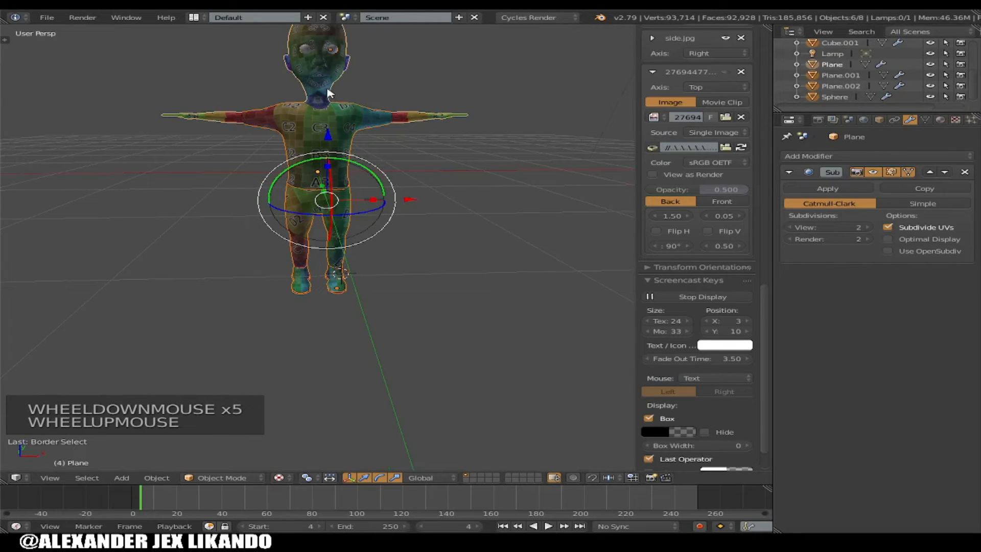
Select the mirrored eyeball object on the head and hide it
{"action": "right_click", "coordinate": [335, 55]}
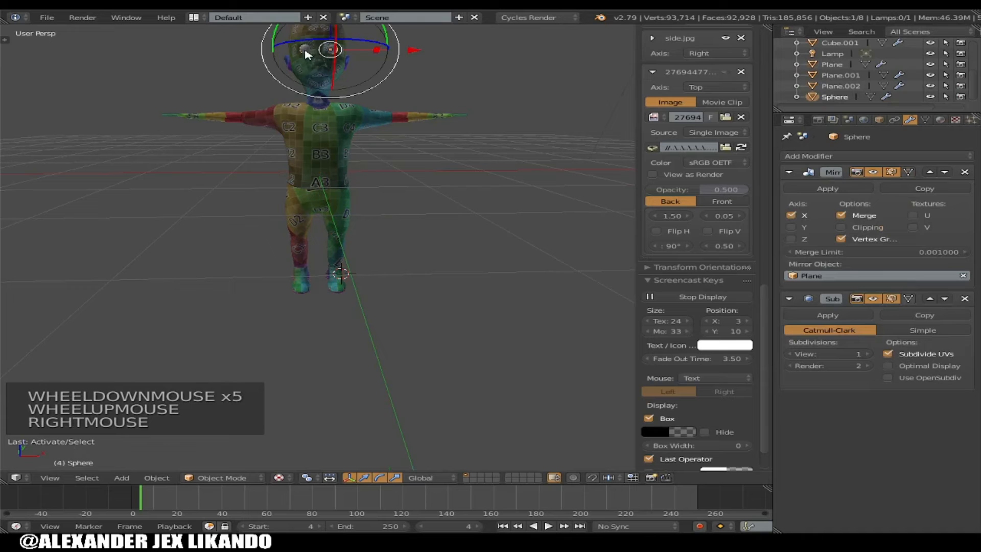
{"action": "key", "text": "h"}
{"action": "key", "text": "h"}
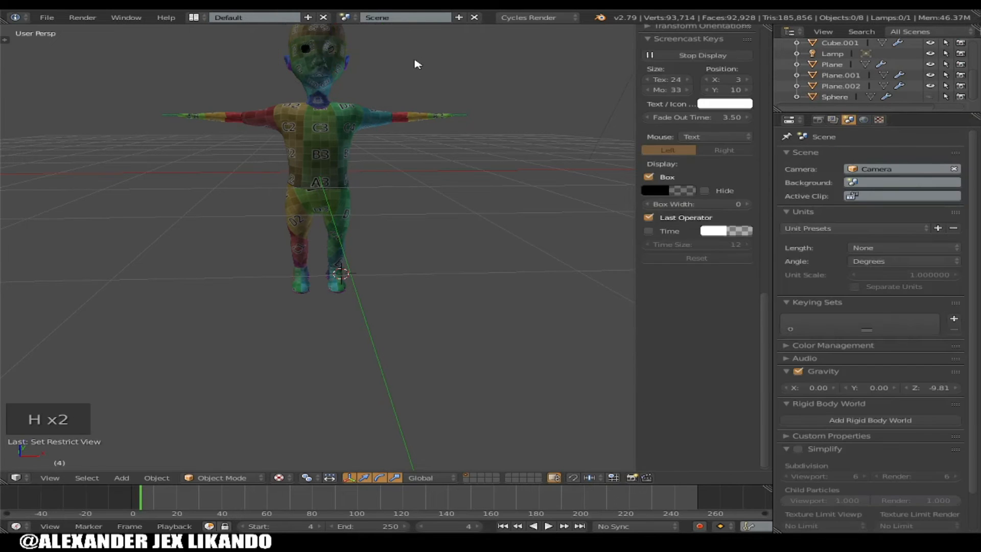
{"action": "middle_click_drag", "start_coordinate": [354, 66], "coordinate": [360, 94]}
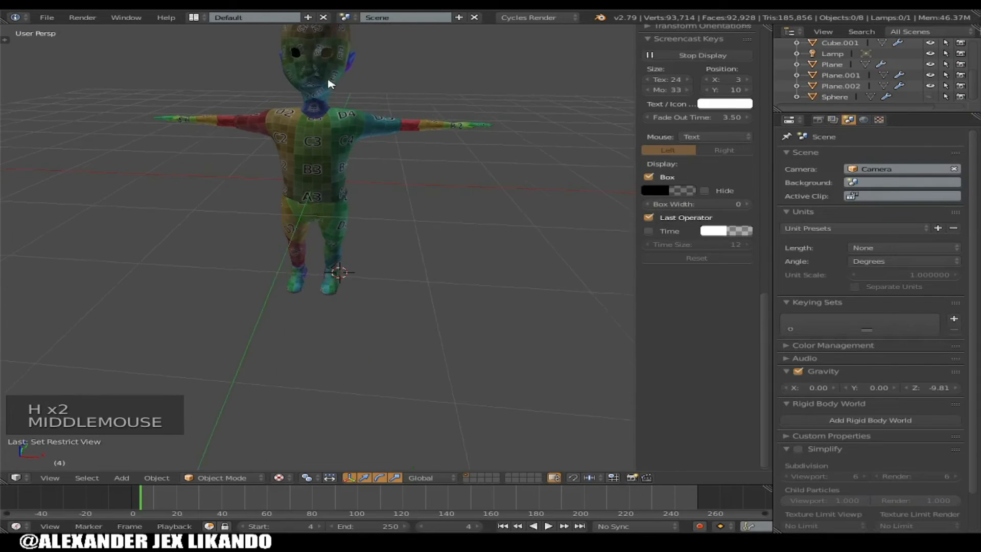
{"action": "scroll", "coordinate": [361, 95], "scroll_direction": "up", "scroll_amount": 1}
{"action": "scroll", "coordinate": [361, 96], "scroll_direction": "down", "scroll_amount": 4}
Try to join the box-selected body, clothing and shoe parts into a single object
{"action": "middle_click_drag", "start_coordinate": [323, 177], "coordinate": [329, 160]}
{"action": "scroll", "coordinate": [330, 174], "scroll_direction": "up", "scroll_amount": 1}
{"action": "scroll", "coordinate": [330, 172], "scroll_direction": "up", "scroll_amount": 1}
{"action": "key", "text": "b"}
{"action": "left_click_drag", "start_coordinate": [182, 35], "coordinate": [484, 339]}
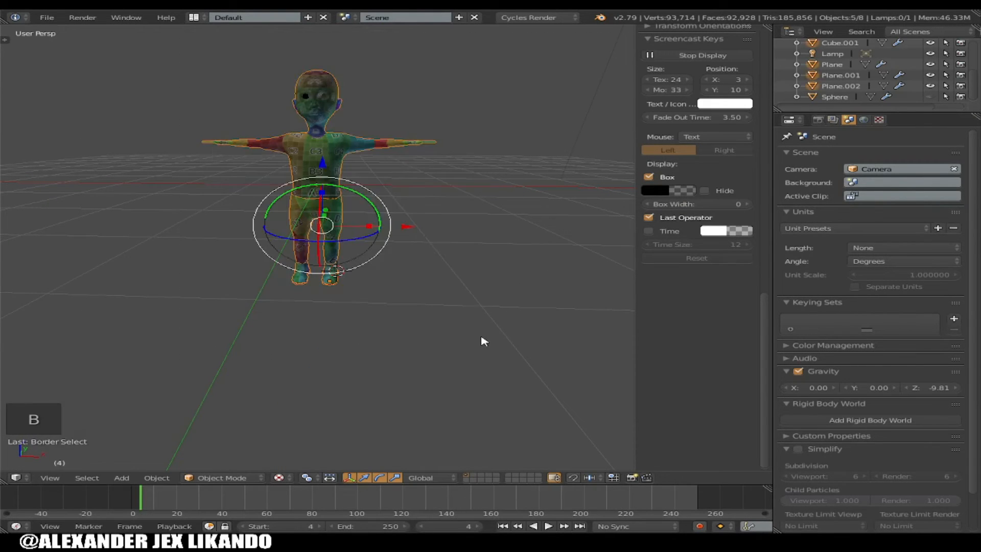
{"action": "key", "text": "ctrl+j"}
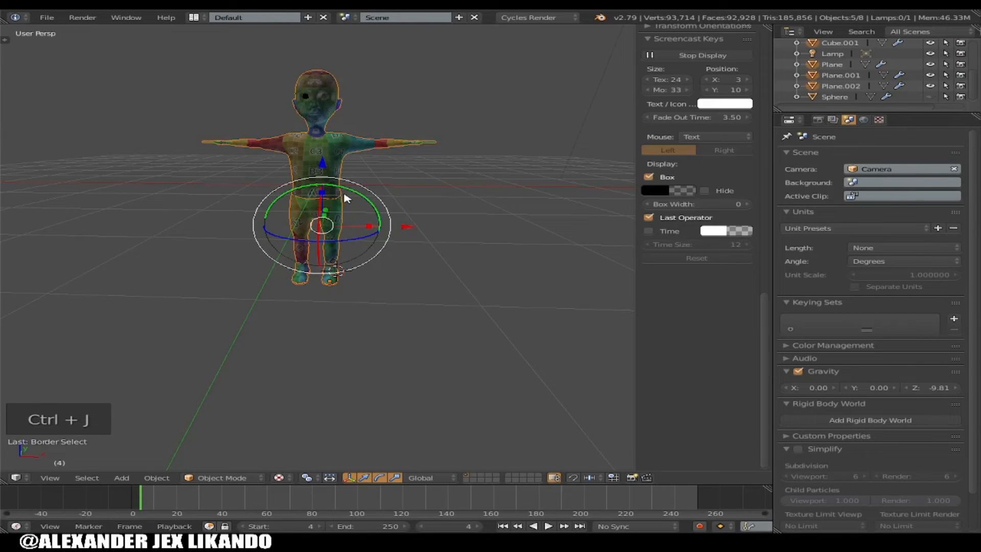
Join the body, shirt, pants and shoe parts into one object with the shirt active, and select the result to check it
{"action": "right_click", "coordinate": [329, 156]}
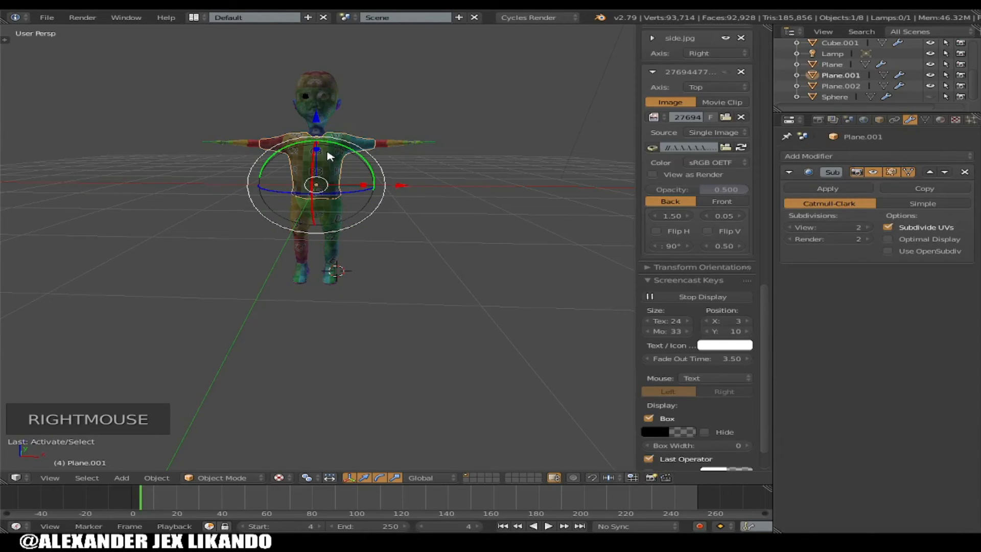
{"action": "key", "text": "ctrl+z"}
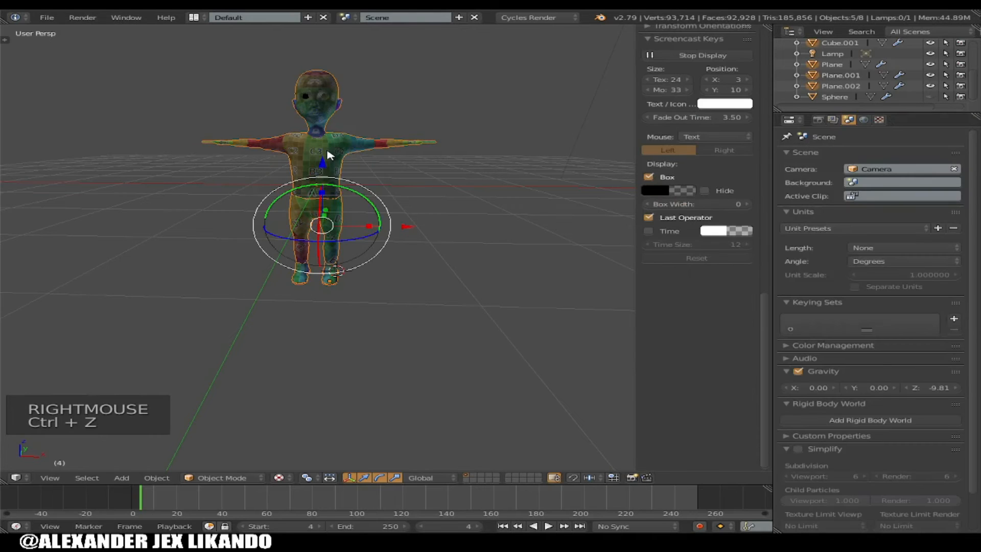
{"action": "key", "text": "ctrl+z"}
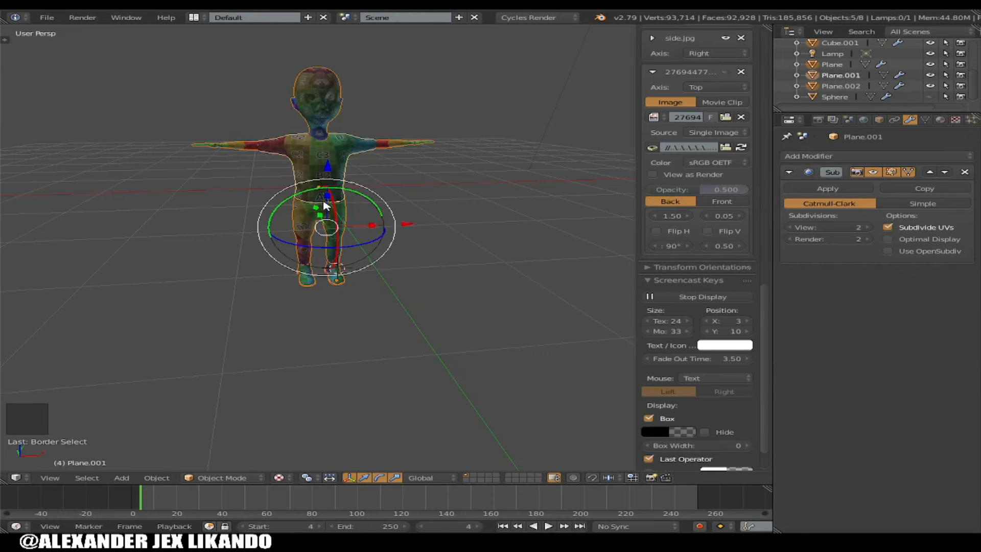
{"action": "key", "text": "ctrl+j"}
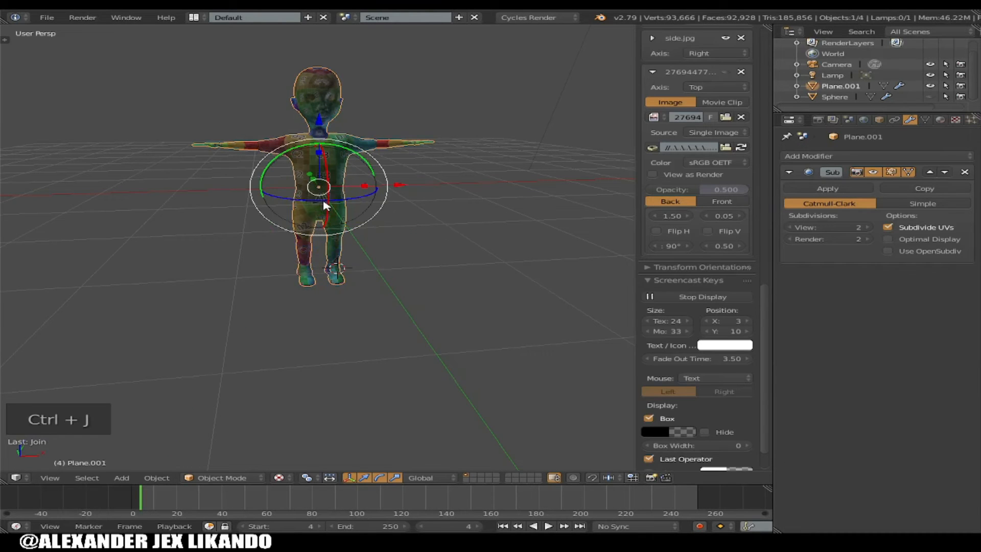
{"action": "right_click", "coordinate": [347, 160]}
{"action": "right_click", "coordinate": [389, 158]}
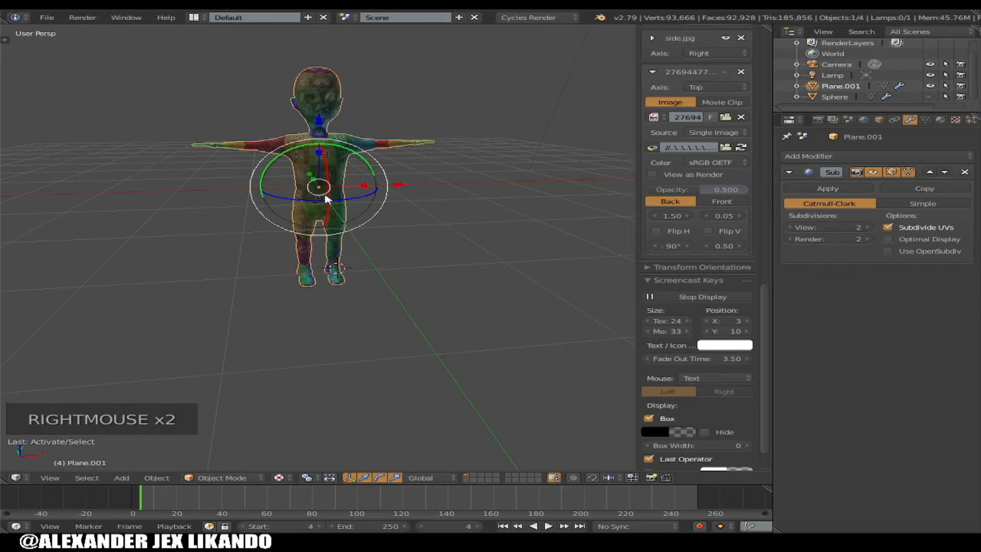
{"action": "right_click", "coordinate": [332, 245]}
{"action": "right_click", "coordinate": [335, 250]}
{"action": "left_click", "coordinate": [322, 123]}
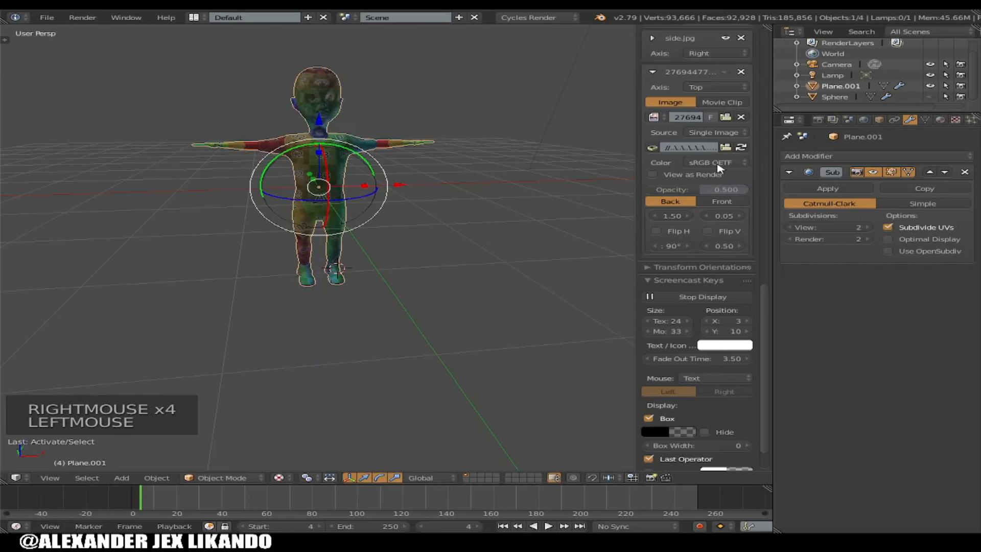
Rename the joined body and clothing object as CHARATER
{"action": "left_click", "coordinate": [842, 87]}
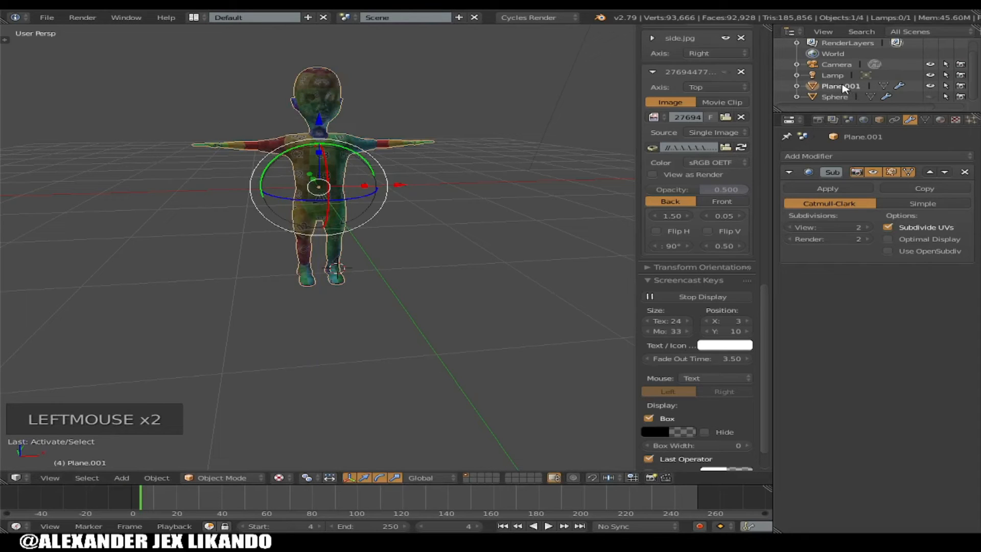
{"action": "double_click", "coordinate": [843, 87]}
{"action": "key", "text": "BackSpace"}
{"action": "key", "text": "BackSpace"}
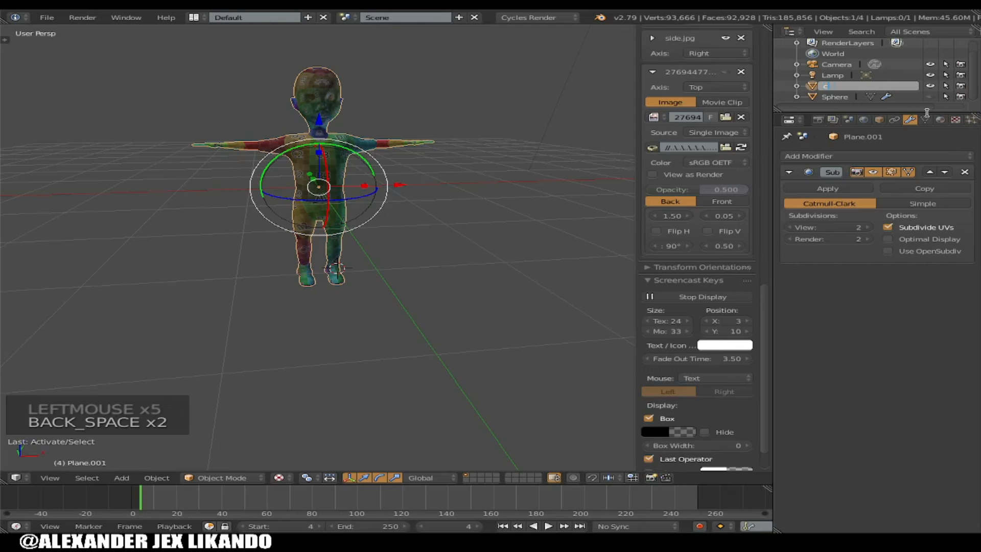
{"action": "type", "text": "cHA"}
{"action": "key", "text": "BackSpace"}
{"action": "key", "text": "BackSpace"}
{"action": "key", "text": "BackSpace"}
{"action": "key", "text": "BackSpace"}
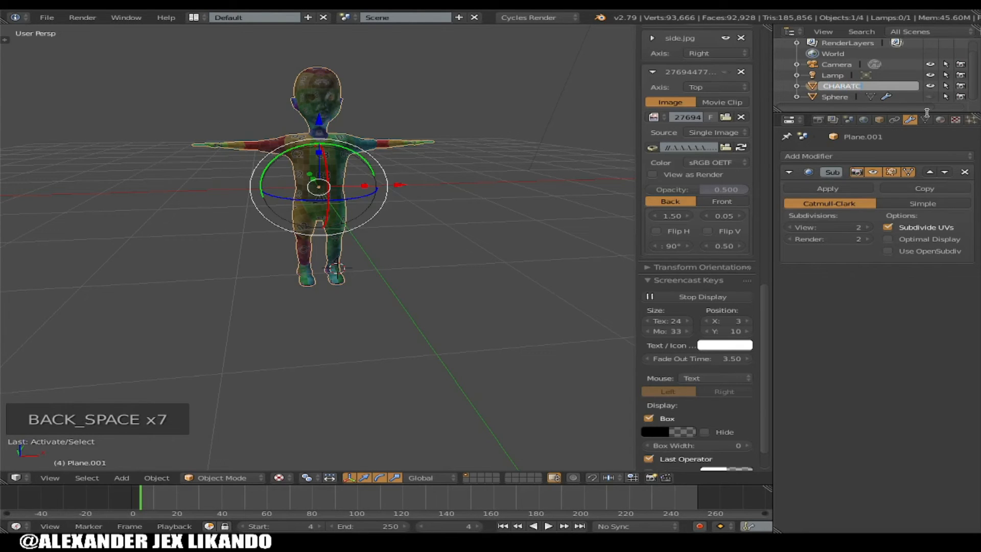
{"action": "key", "text": "BackSpace"}
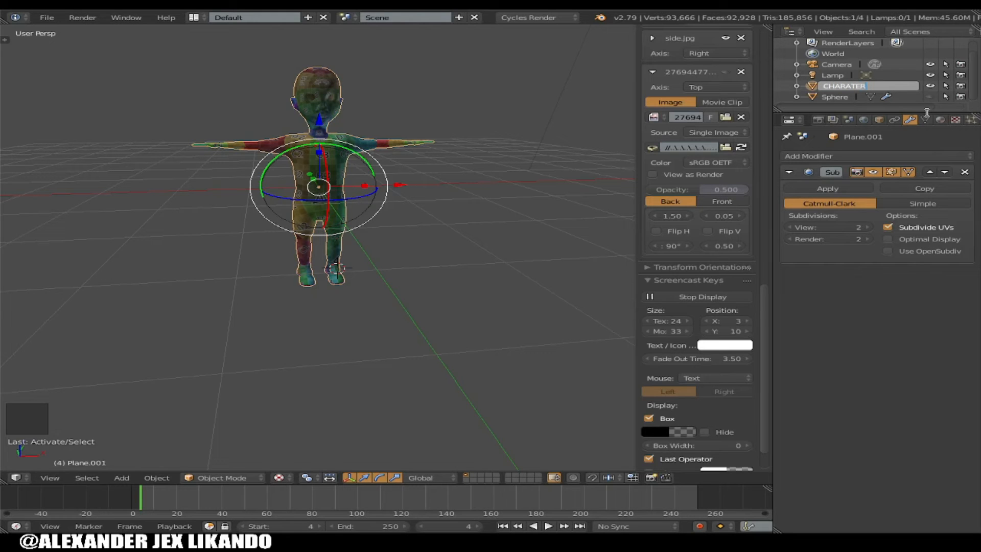
{"action": "key", "text": "Return"}
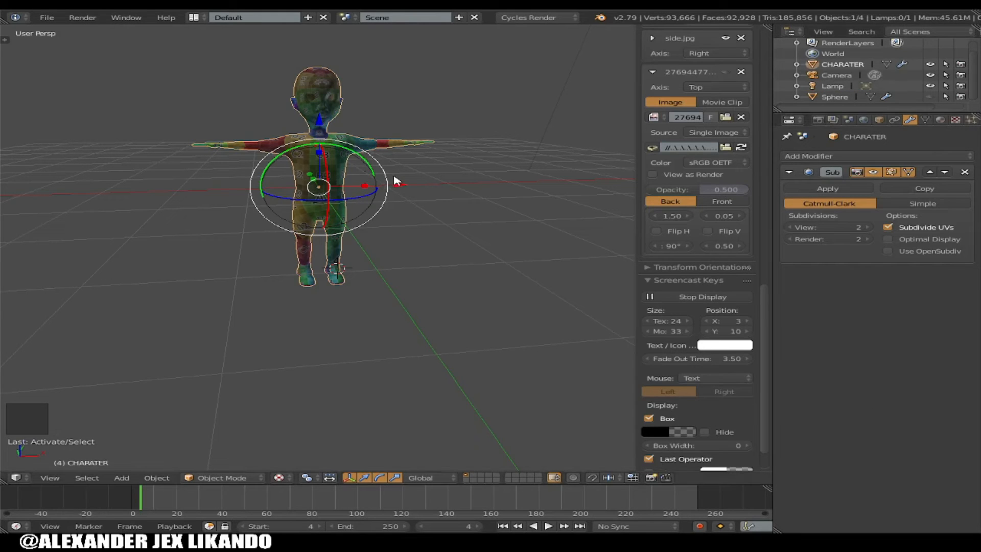
Unhide the eyeball sphere and set CHARATER as the mirror object of its Mirror modifier
{"action": "left_click", "coordinate": [835, 96]}
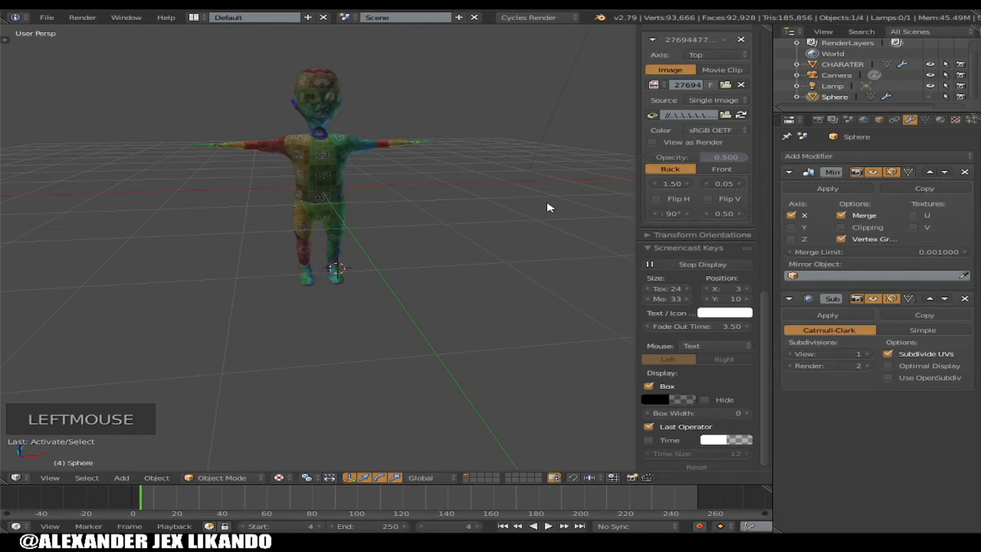
{"action": "key", "text": "alt+h"}
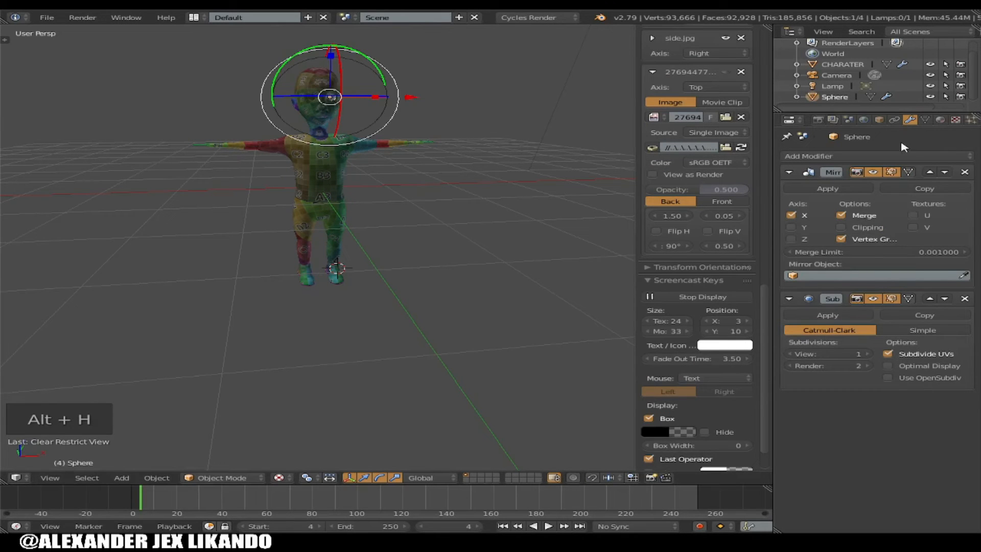
{"action": "scroll", "coordinate": [338, 120], "scroll_direction": "up", "scroll_amount": 2}
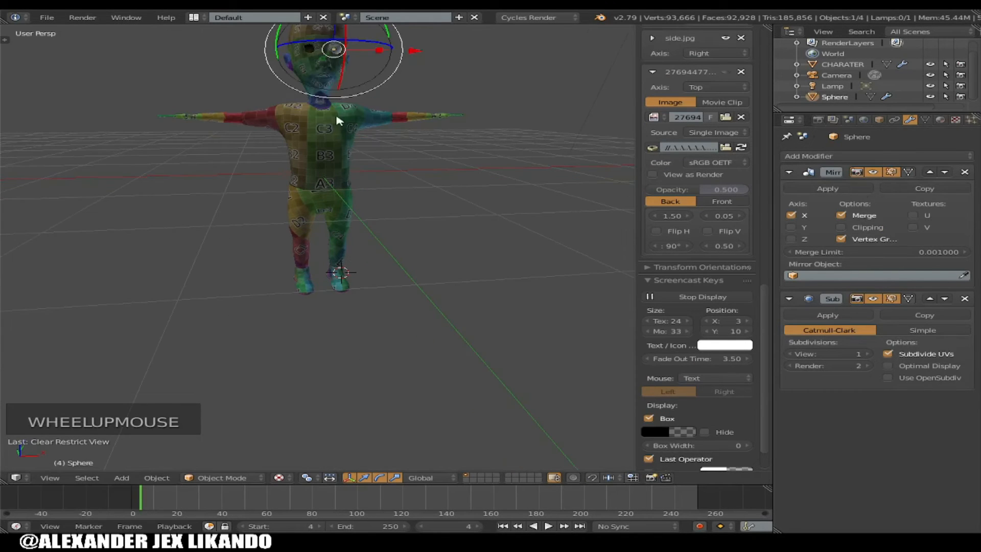
{"action": "middle_click_drag", "start_coordinate": [401, 147], "coordinate": [753, 200]}
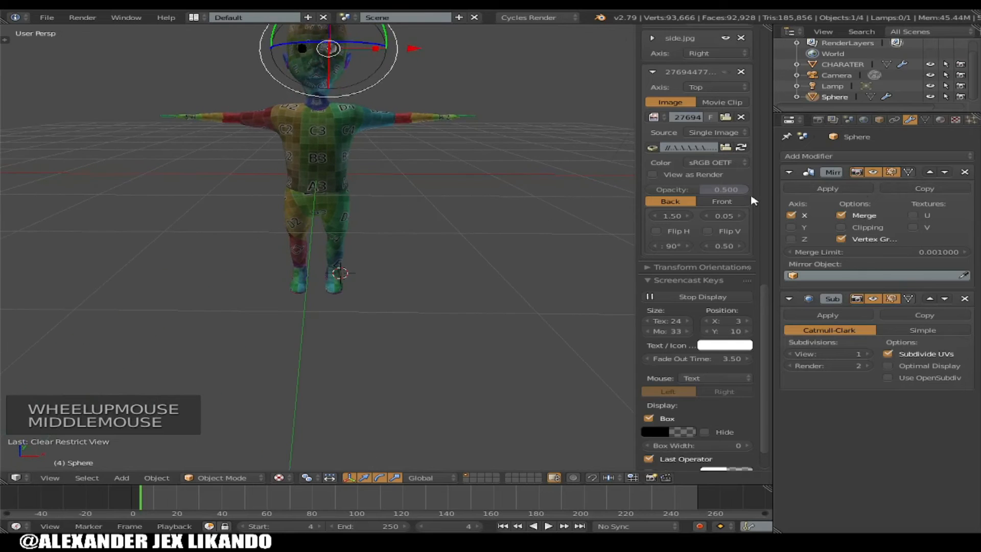
{"action": "left_click", "coordinate": [838, 276]}
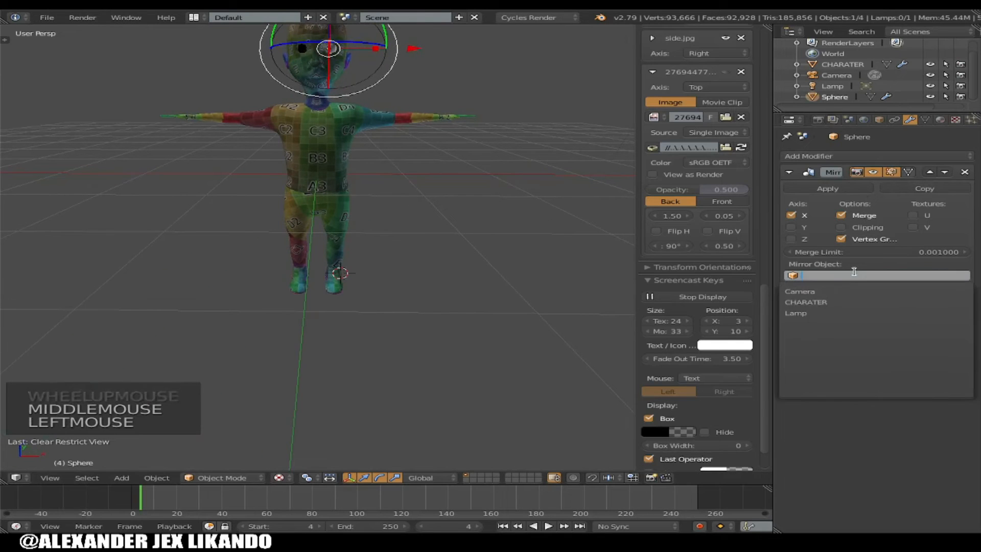
{"action": "left_click", "coordinate": [825, 303]}
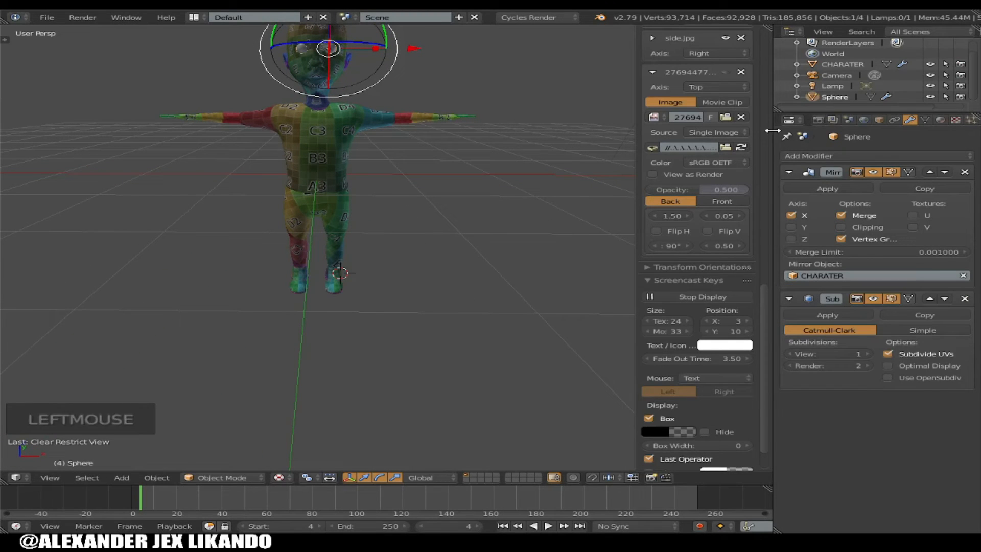
Rename the eyeball sphere as EYES
{"action": "double_click", "coordinate": [834, 97]}
{"action": "key", "text": "BackSpace"}
{"action": "key", "text": "BackSpace"}
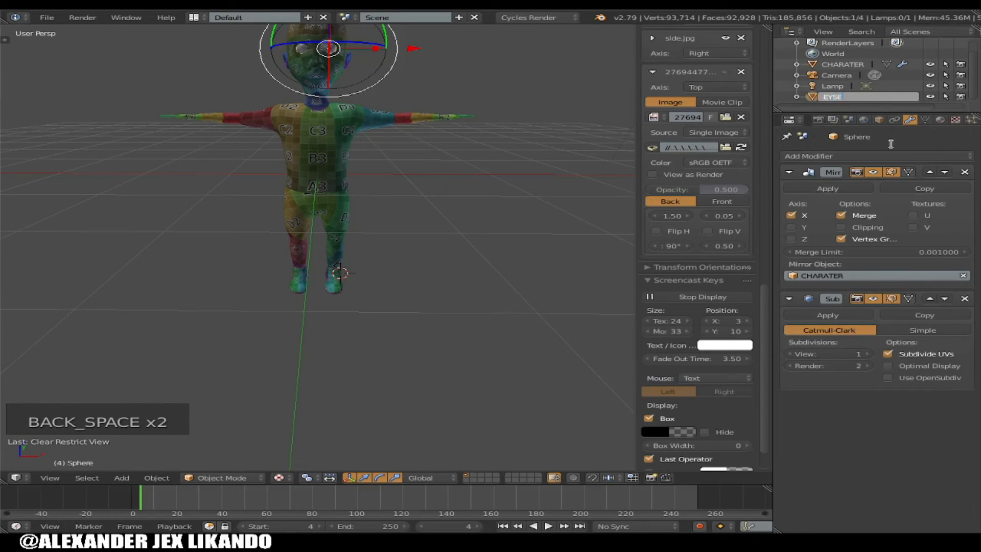
{"action": "type", "text": "EYSS"}
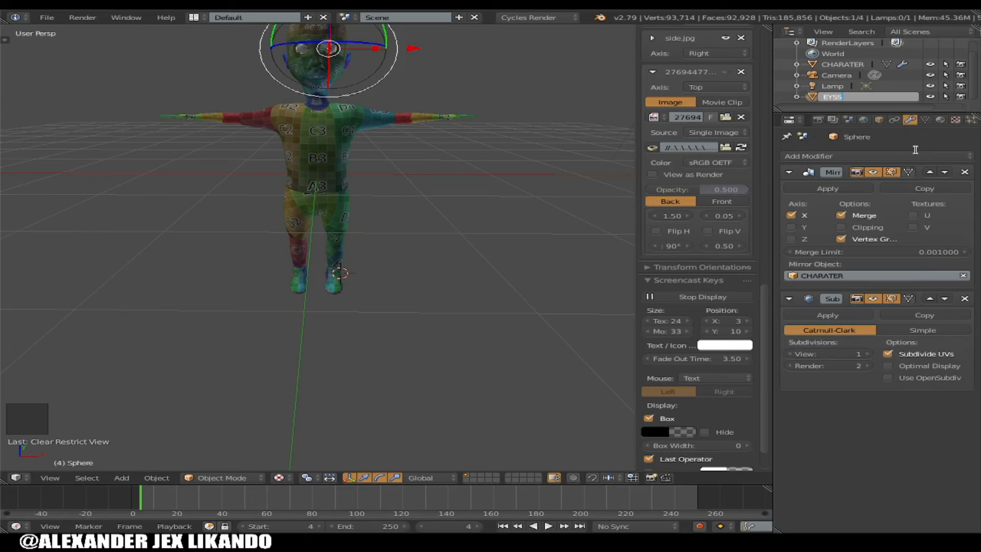
{"action": "key", "text": "BackSpace"}
{"action": "key", "text": "BackSpace"}
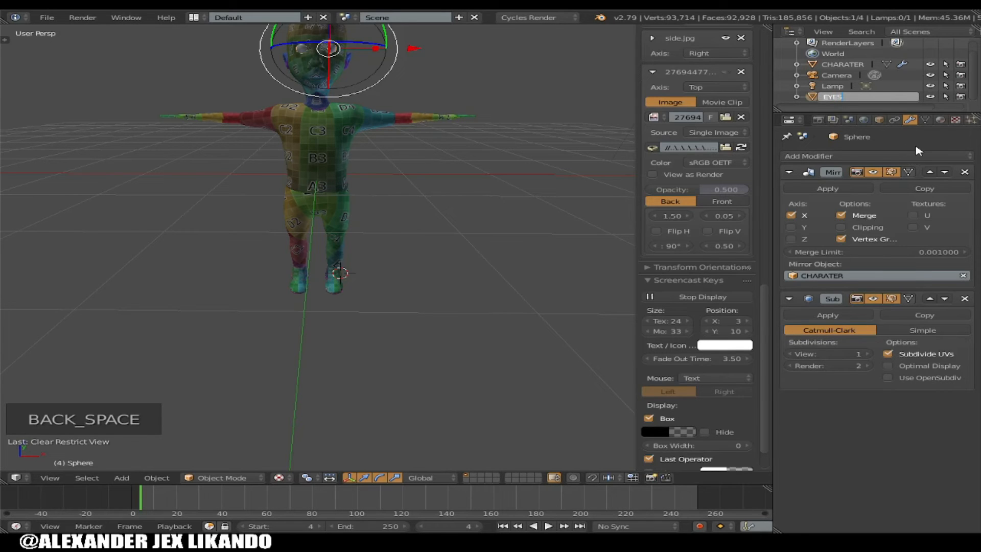
{"action": "type", "text": "ES"}
{"action": "key", "text": "Return"}
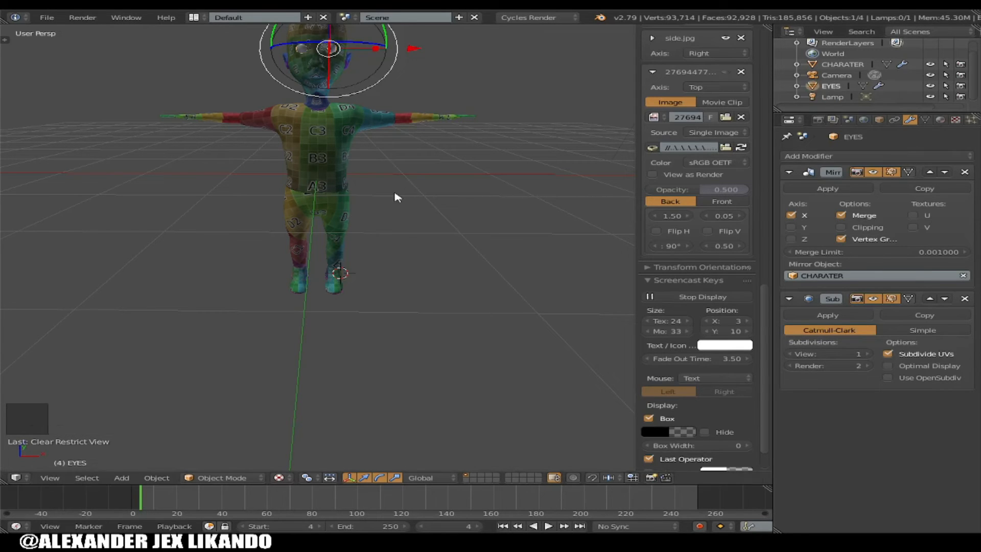
Switch the screen layout to UV Editing with the whole character in view
{"action": "scroll", "coordinate": [371, 165], "scroll_direction": "down", "scroll_amount": 2}
{"action": "middle_click_drag", "start_coordinate": [365, 176], "coordinate": [306, 189]}
{"action": "scroll", "coordinate": [352, 182], "scroll_direction": "up", "scroll_amount": 3}
{"action": "middle_click_drag", "start_coordinate": [306, 189], "coordinate": [295, 27]}
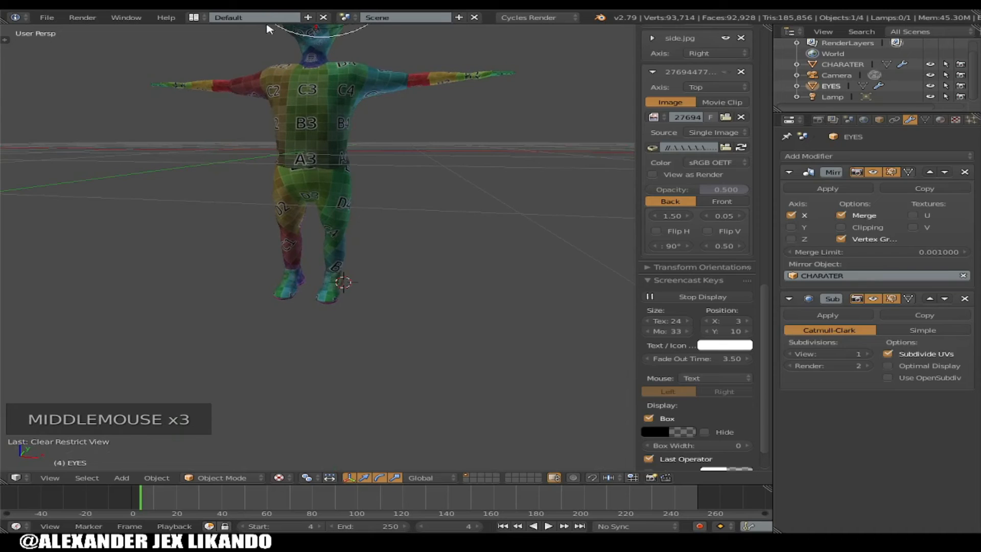
{"action": "left_click", "coordinate": [194, 17]}
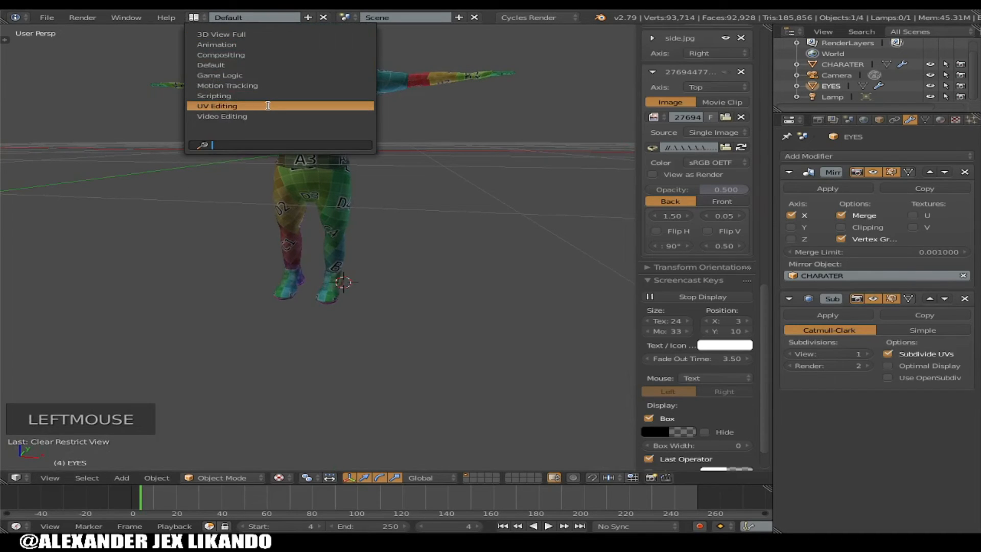
{"action": "left_click", "coordinate": [245, 105]}
{"action": "scroll", "coordinate": [802, 206], "scroll_direction": "down", "scroll_amount": 2}
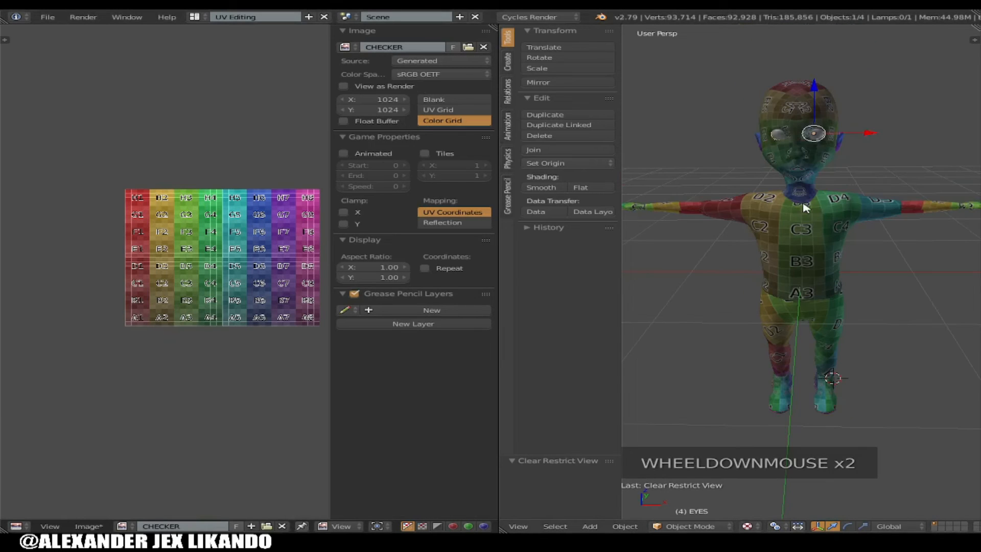
Select the CHARATER object, enter Edit Mode and select its entire mesh so all its UVs are shown
{"action": "right_click", "coordinate": [803, 207]}
{"action": "key", "text": "a"}
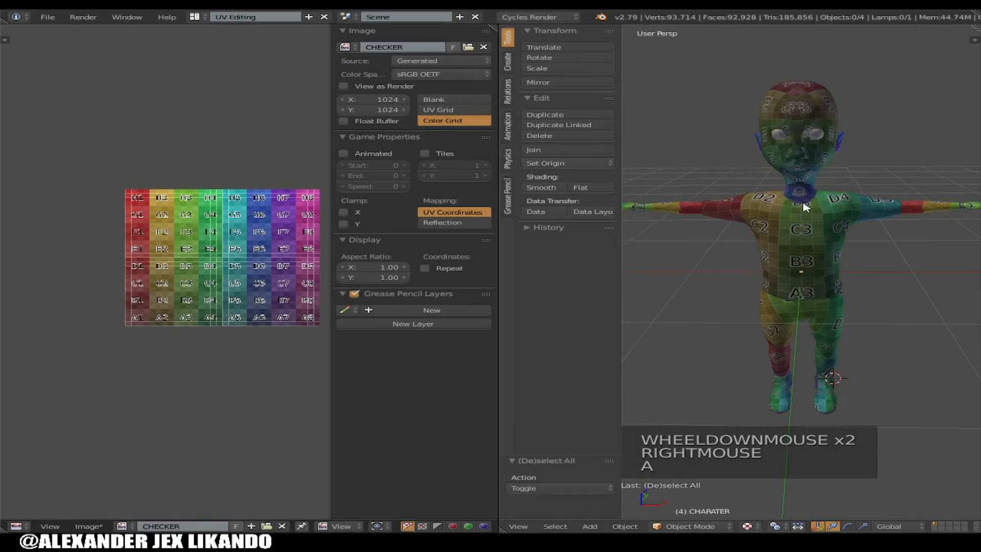
{"action": "key", "text": "a"}
{"action": "key", "text": "Tab"}
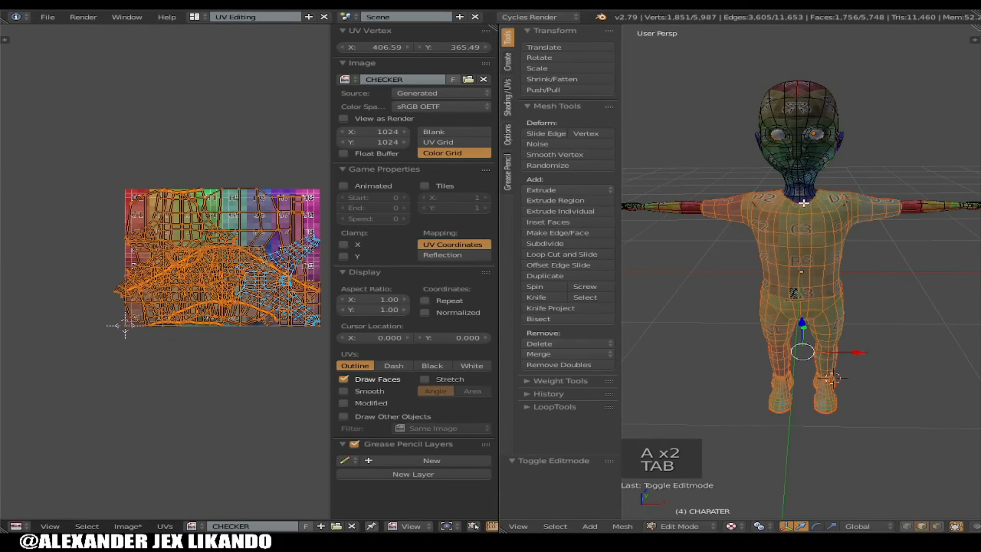
{"action": "key", "text": "Tab"}
{"action": "right_click", "coordinate": [814, 204]}
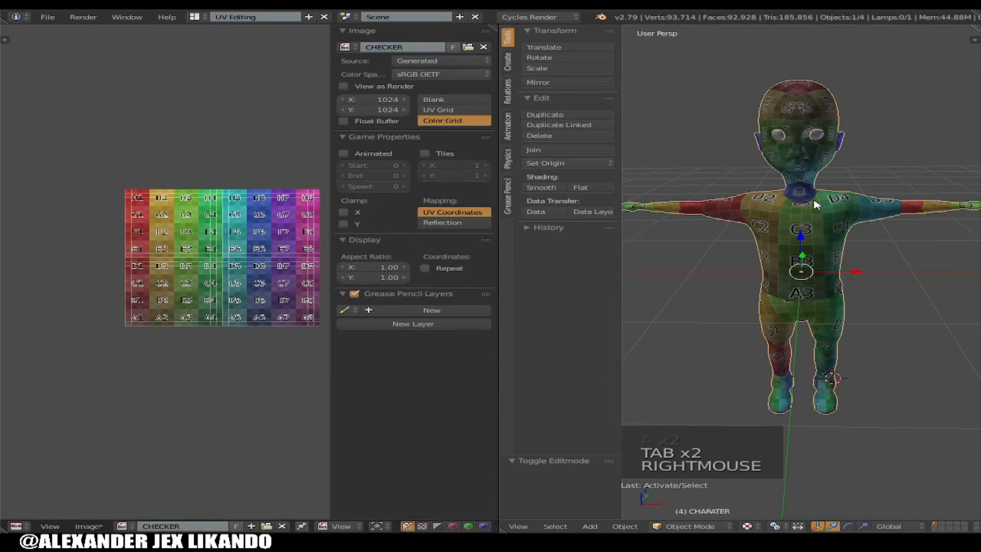
{"action": "key", "text": "Tab"}
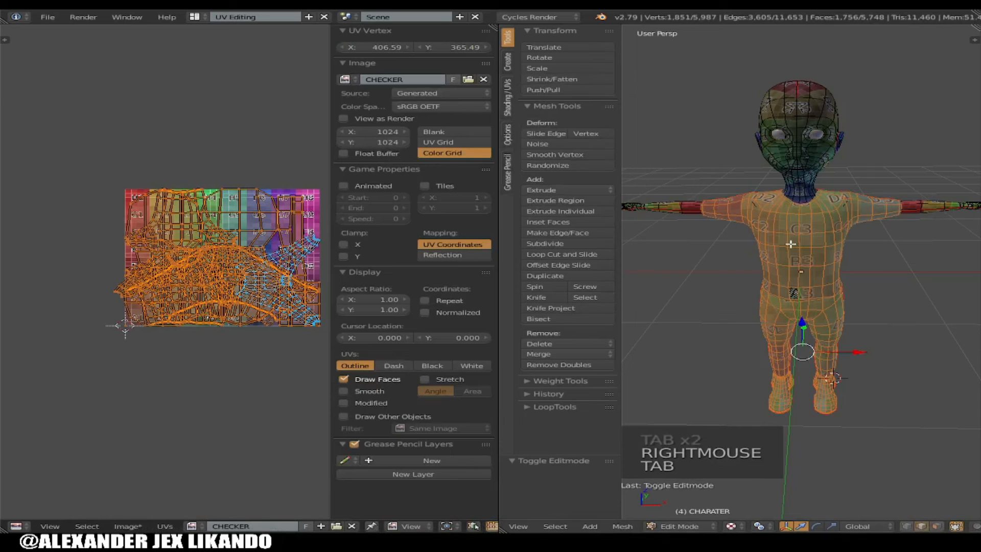
{"action": "key", "text": "a"}
{"action": "key", "text": "a"}
{"action": "key", "text": "a"}
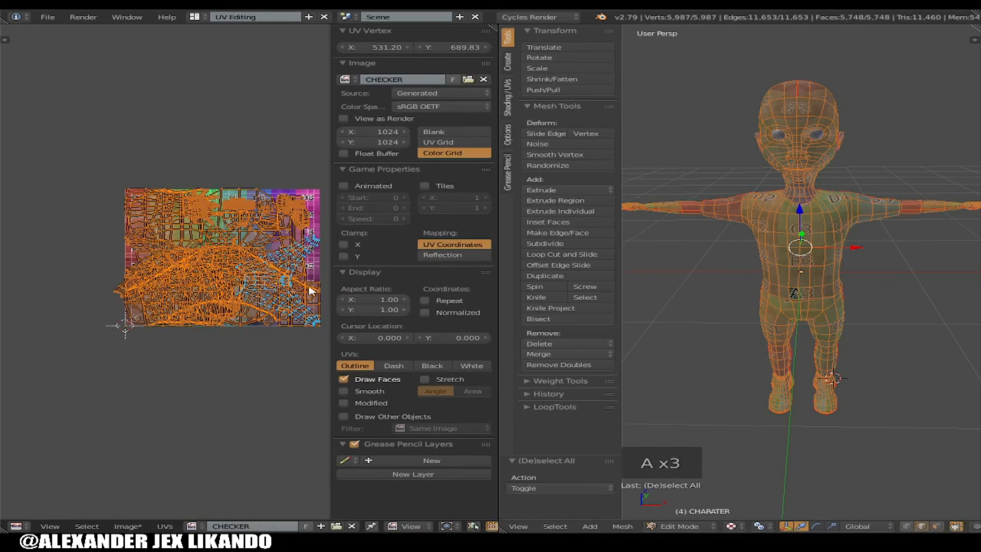
Average the scale of all the character's UV islands and pack them into the checker image
{"action": "scroll", "coordinate": [246, 272], "scroll_direction": "up", "scroll_amount": 2}
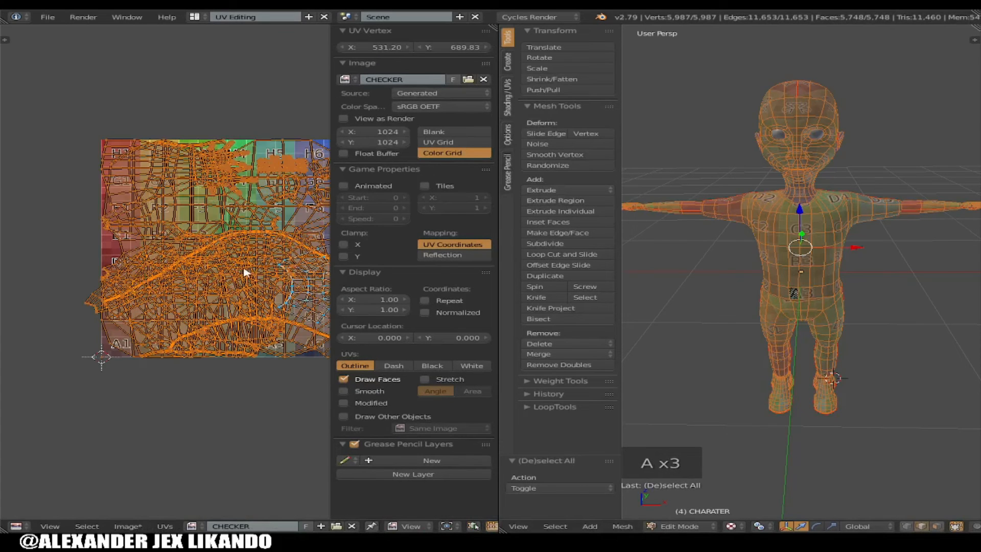
{"action": "middle_click_drag", "start_coordinate": [185, 303], "coordinate": [137, 299]}
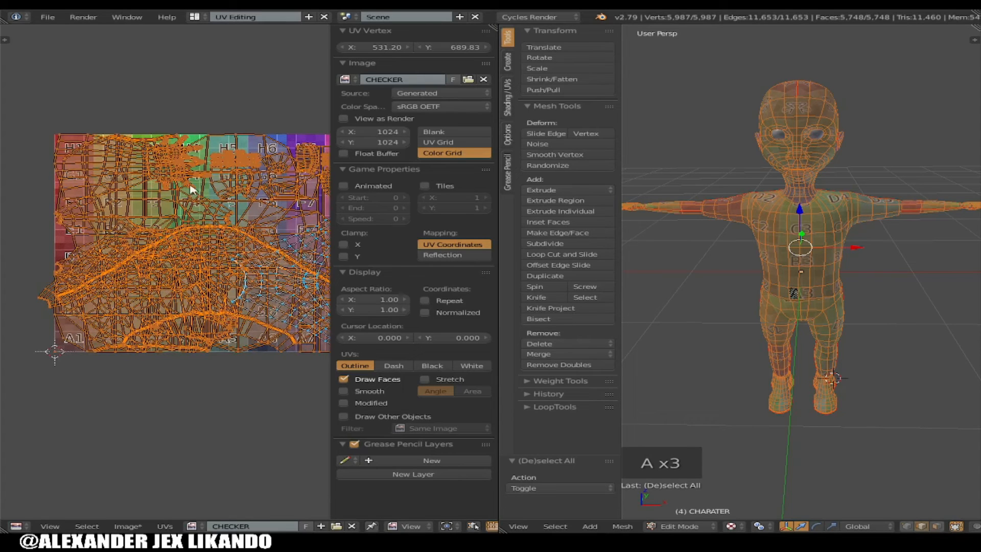
{"action": "scroll", "coordinate": [223, 235], "scroll_direction": "down", "scroll_amount": 1}
{"action": "middle_click_drag", "start_coordinate": [226, 255], "coordinate": [199, 256]}
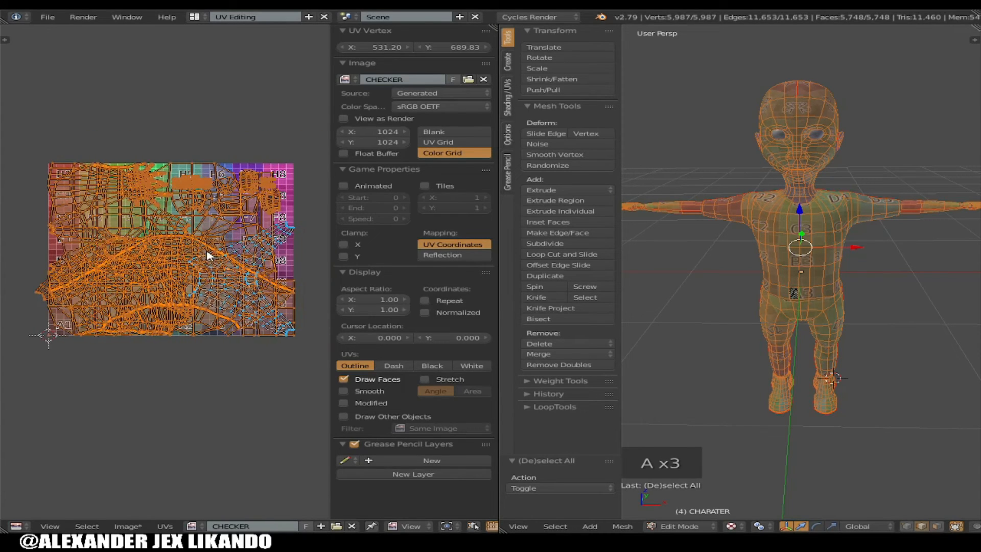
{"action": "key", "text": "ctrl+a"}
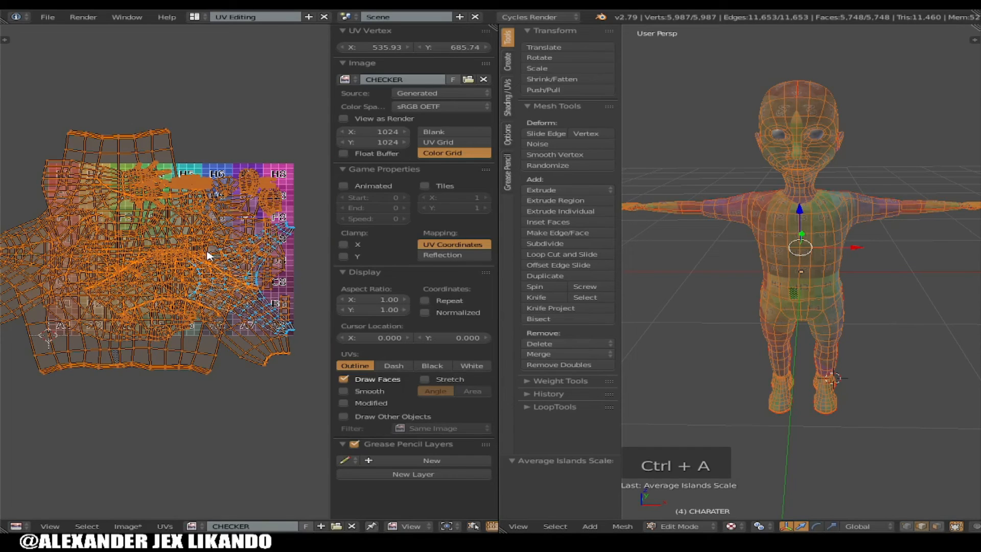
{"action": "key", "text": "ctrl+p"}
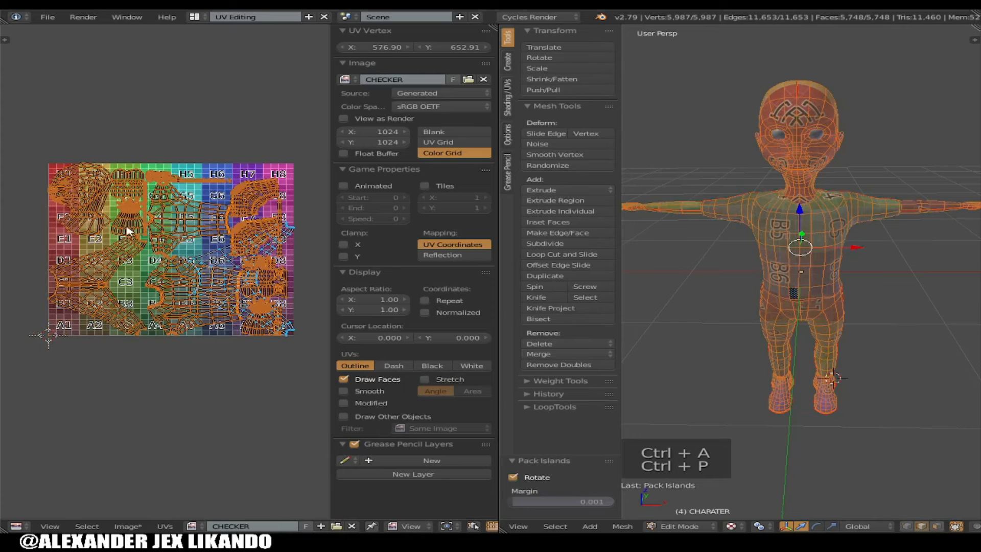
Examine the packed UV islands and compare them with the checker pattern on the character in Object Mode and Edit Mode
{"action": "scroll", "coordinate": [200, 305], "scroll_direction": "up", "scroll_amount": 2}
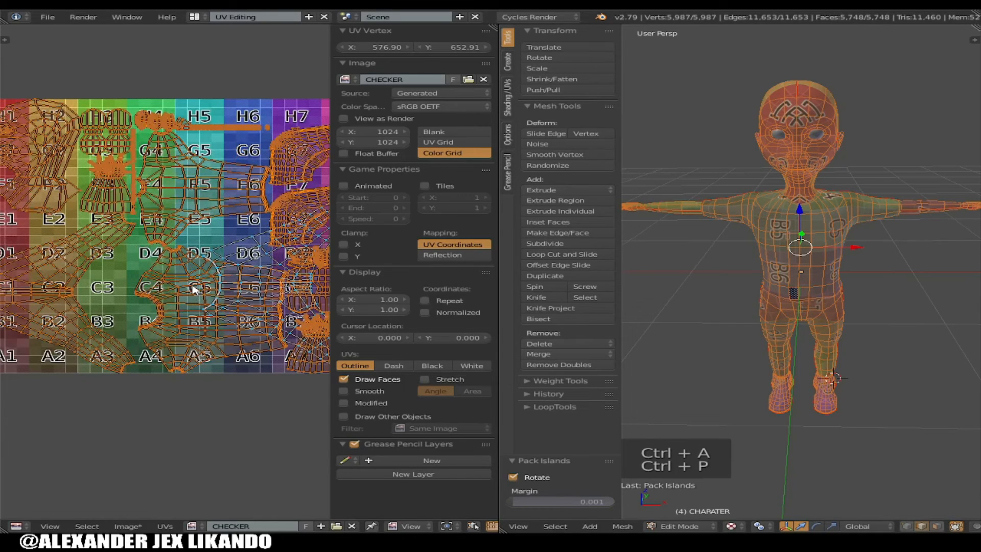
{"action": "scroll", "coordinate": [195, 290], "scroll_direction": "down", "scroll_amount": 1}
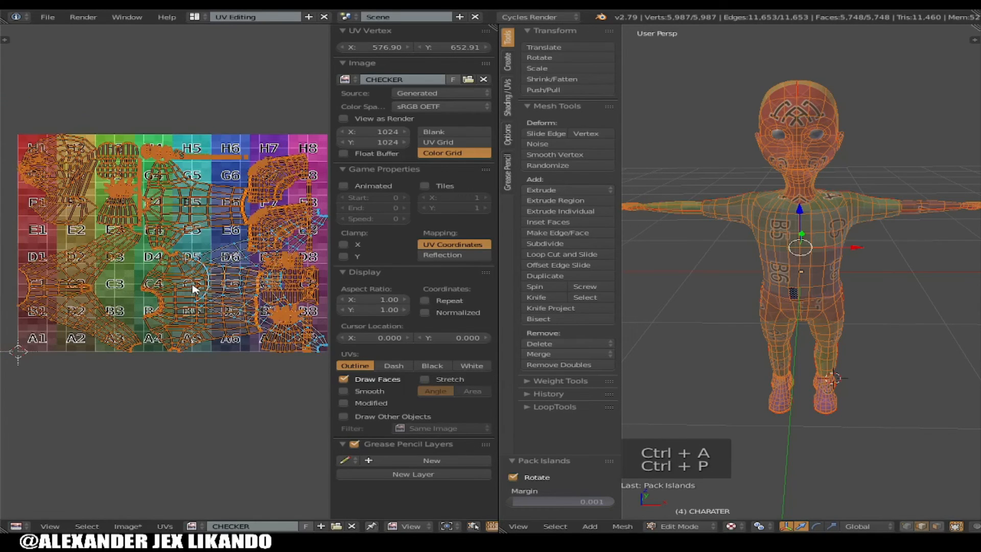
{"action": "right_click", "coordinate": [60, 177]}
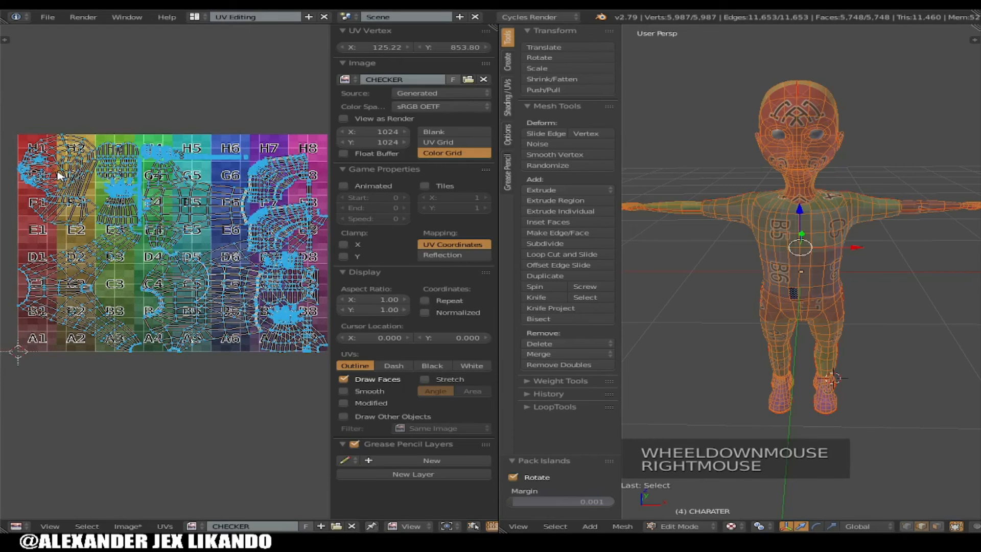
{"action": "scroll", "coordinate": [59, 176], "scroll_direction": "up", "scroll_amount": 1}
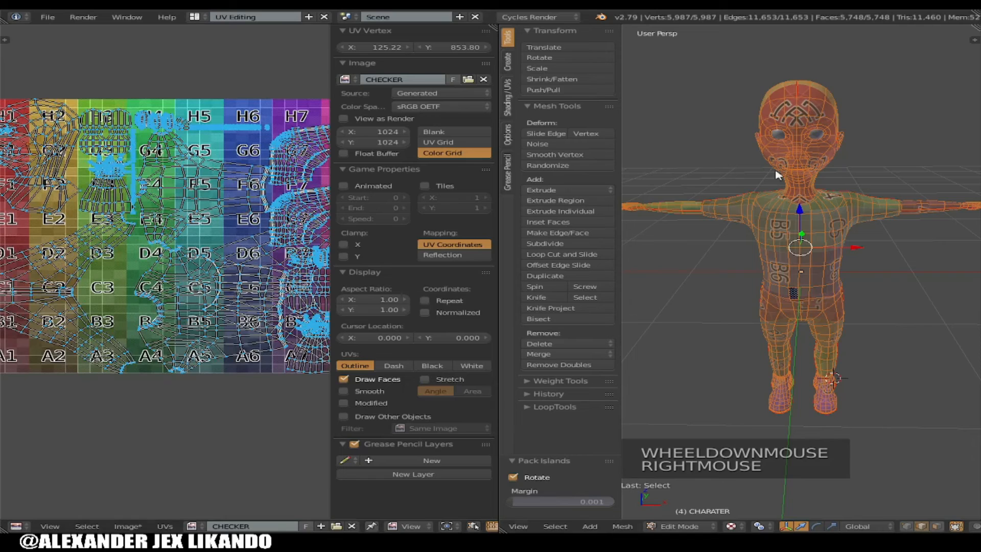
{"action": "scroll", "coordinate": [812, 145], "scroll_direction": "up", "scroll_amount": 1}
{"action": "key", "text": "Tab"}
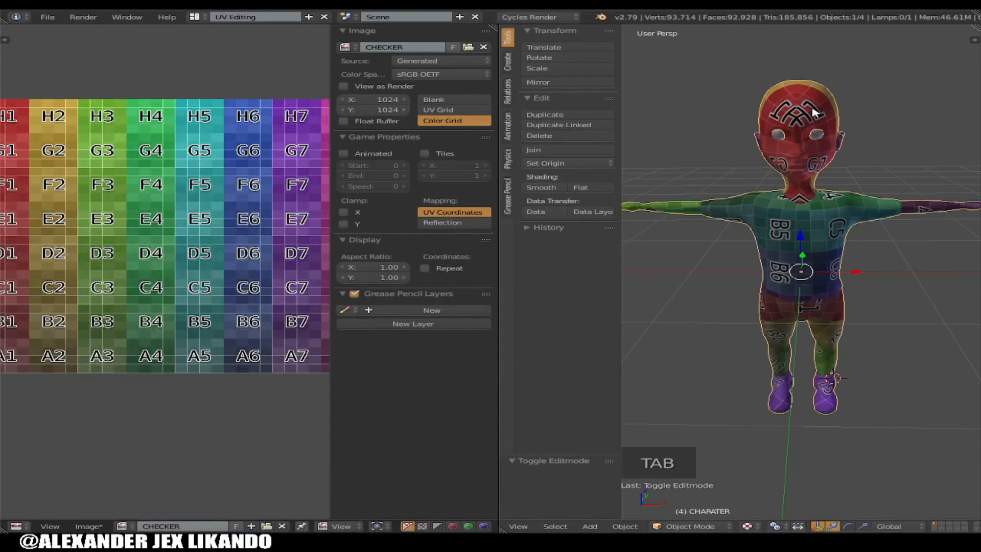
{"action": "right_click", "coordinate": [813, 112]}
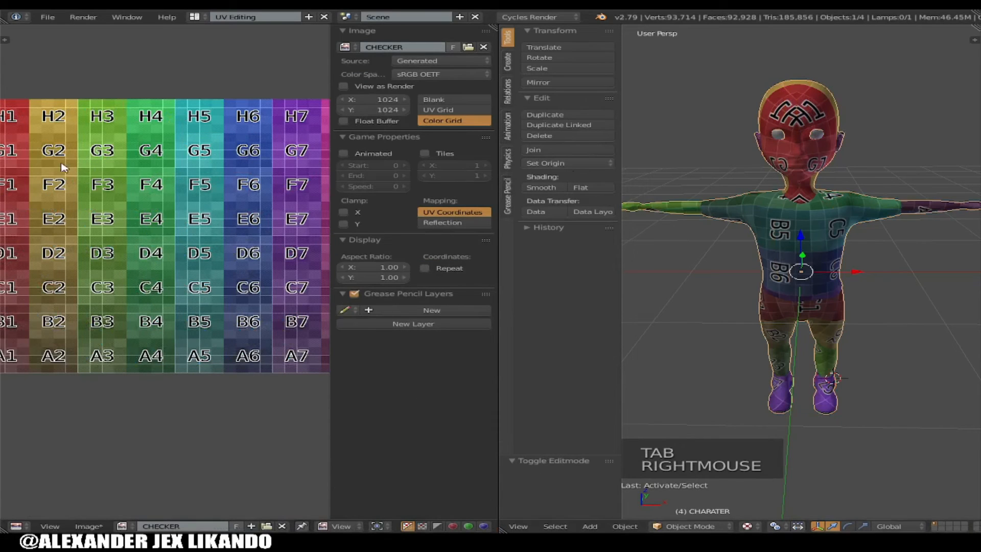
{"action": "scroll", "coordinate": [64, 169], "scroll_direction": "down", "scroll_amount": 2}
{"action": "key", "text": "Tab"}
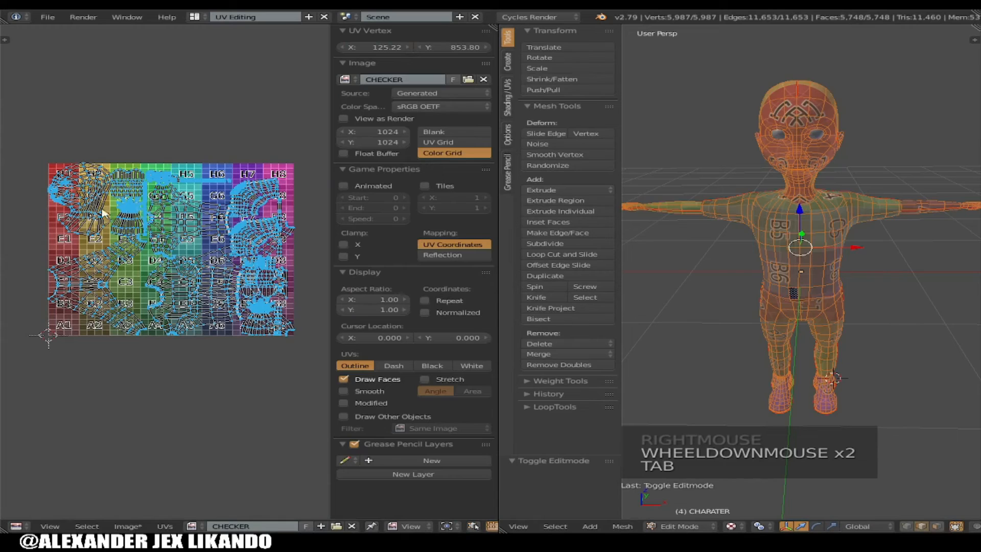
Select the character's entire linked head mesh in Edit Mode and unwrap its UVs
{"action": "right_click", "coordinate": [88, 200]}
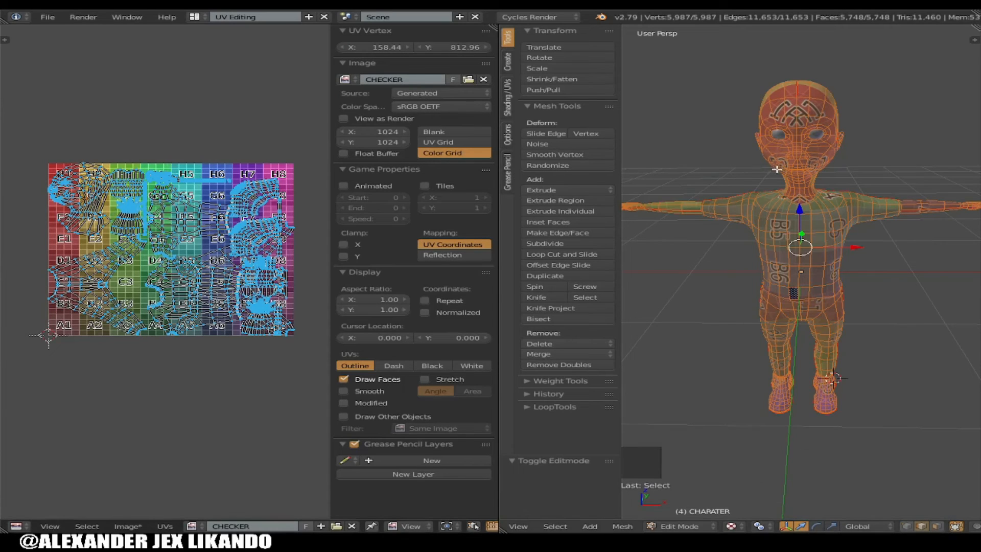
{"action": "scroll", "coordinate": [783, 123], "scroll_direction": "up", "scroll_amount": 1}
{"action": "right_click", "coordinate": [803, 106]}
{"action": "key", "text": "Tab"}
{"action": "key", "text": "Tab"}
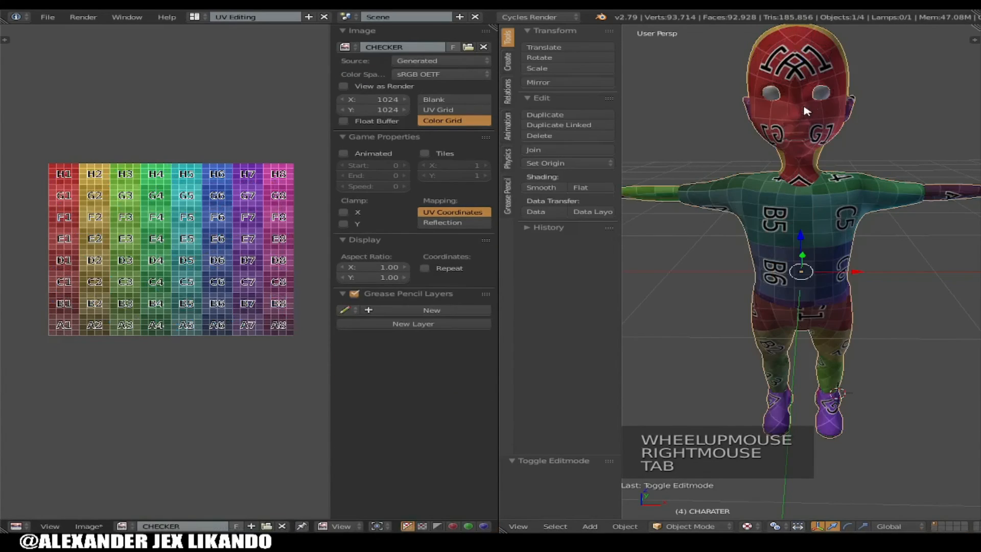
{"action": "right_click", "coordinate": [824, 65]}
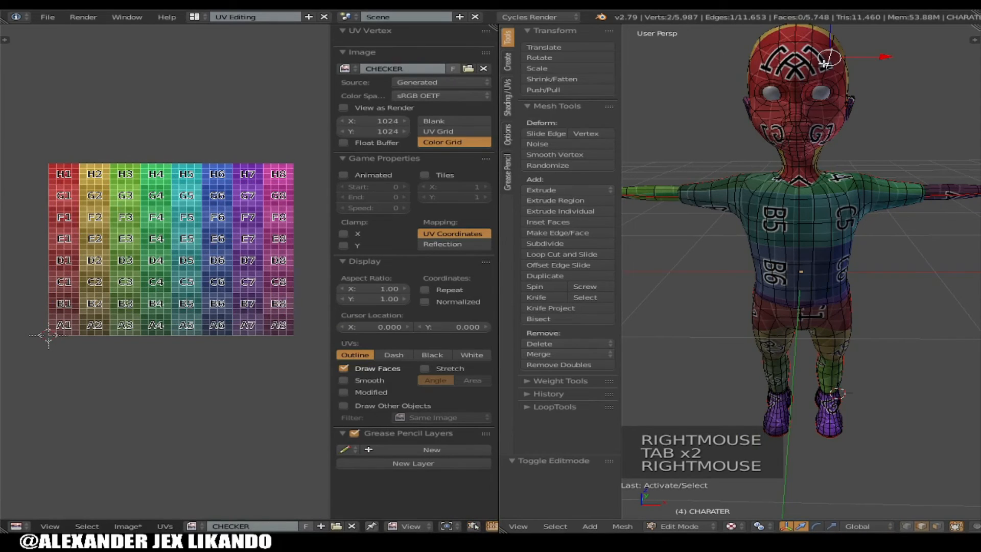
{"action": "key", "text": "l"}
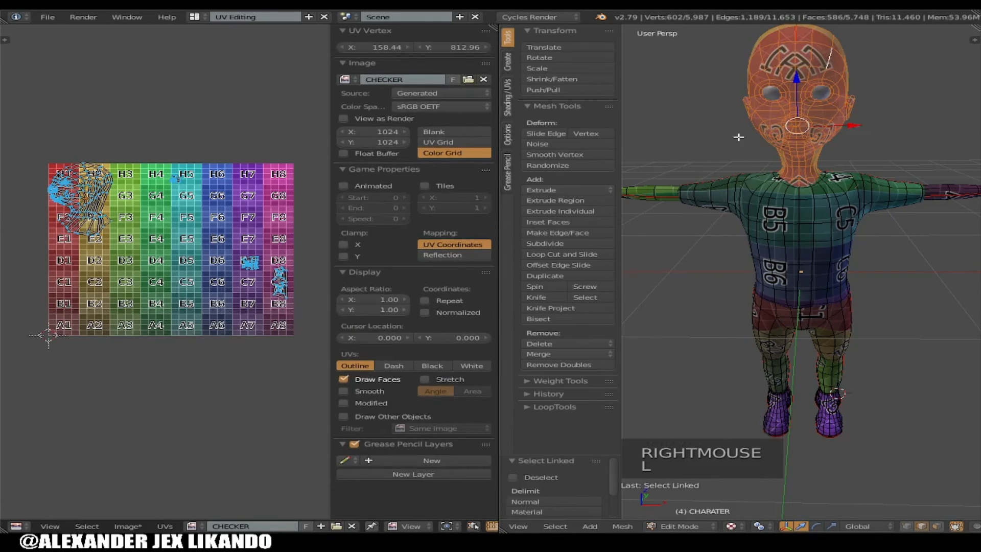
{"action": "key", "text": "u"}
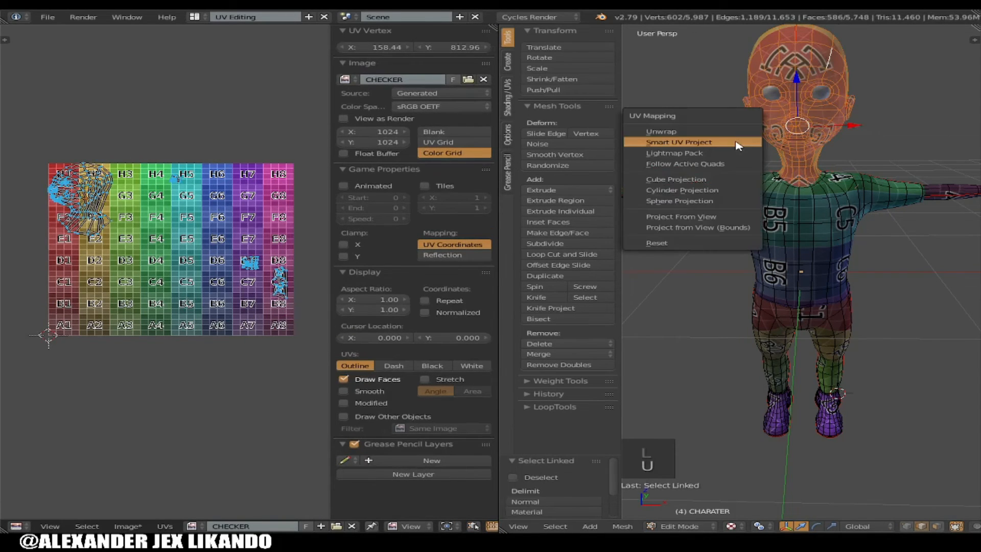
{"action": "left_click", "coordinate": [703, 131]}
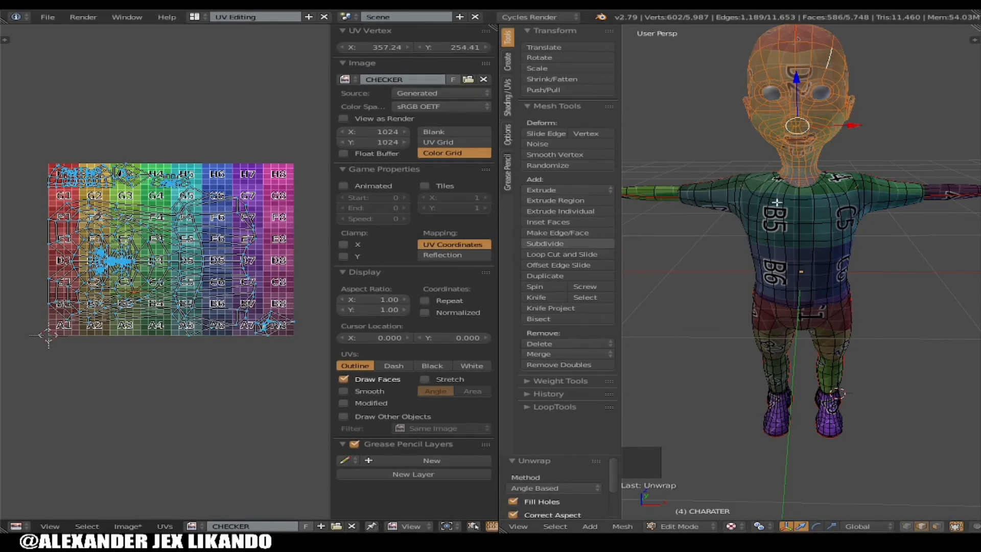
Select the large face island in the UV layout and rotate it 92.5° so the face stands upright
{"action": "right_click", "coordinate": [123, 253]}
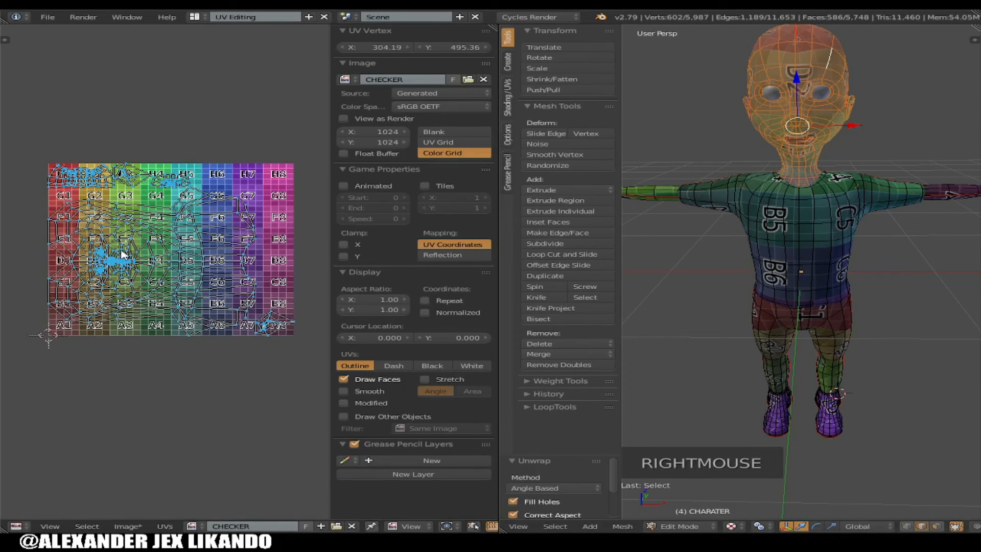
{"action": "key", "text": "l"}
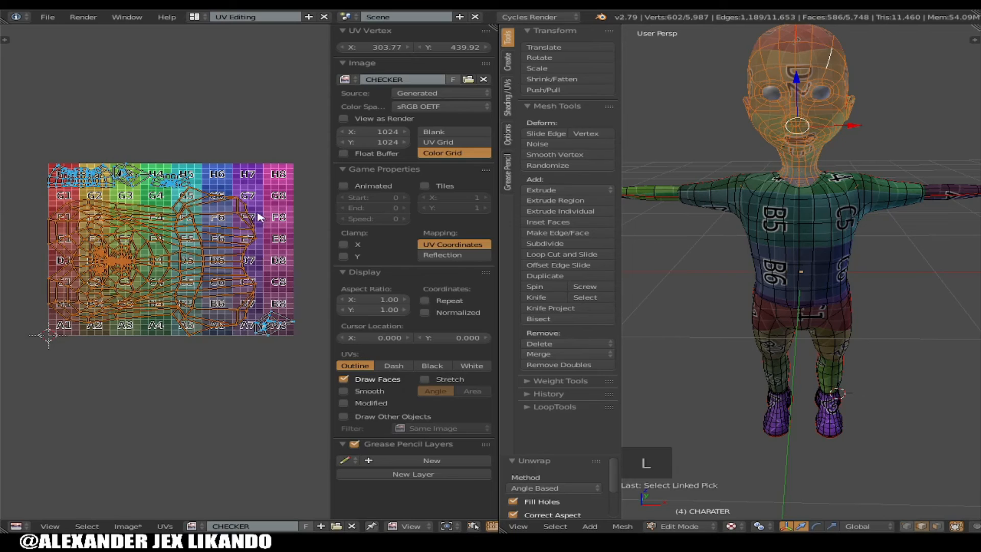
{"action": "key", "text": "r"}
{"action": "key", "text": "r"}
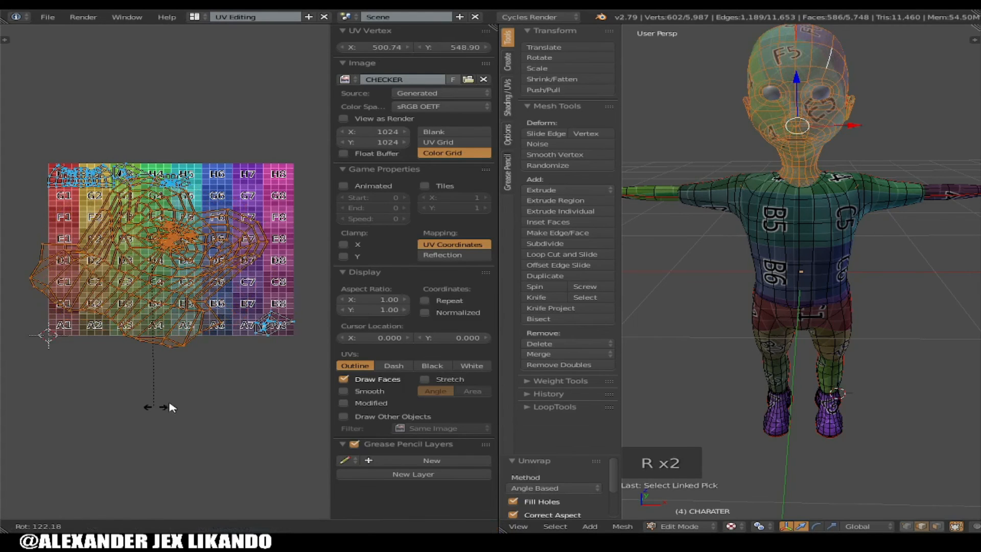
{"action": "left_click", "coordinate": [218, 341]}
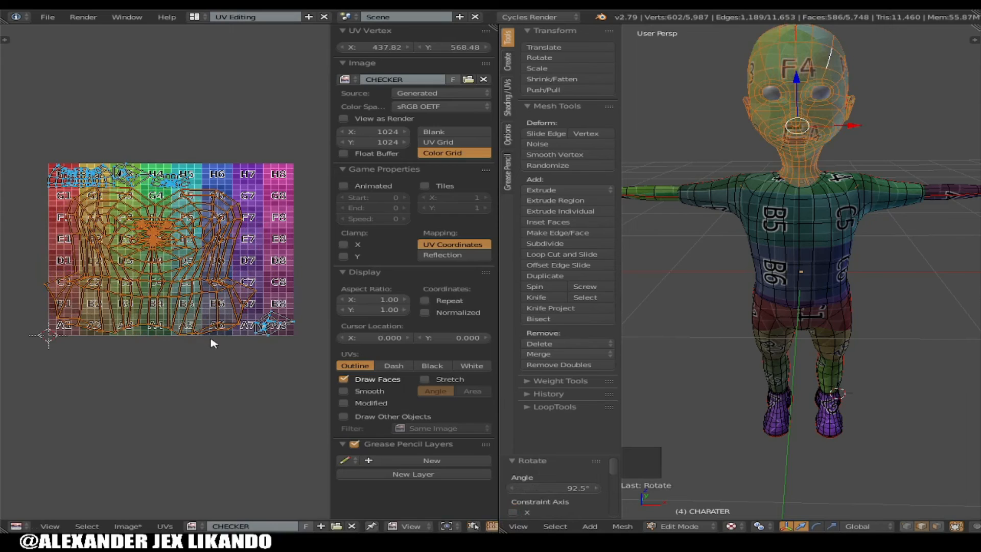
Scale the face's UV island up by 1.859 and straighten it with a -1.66° rotation
{"action": "key", "text": "s"}
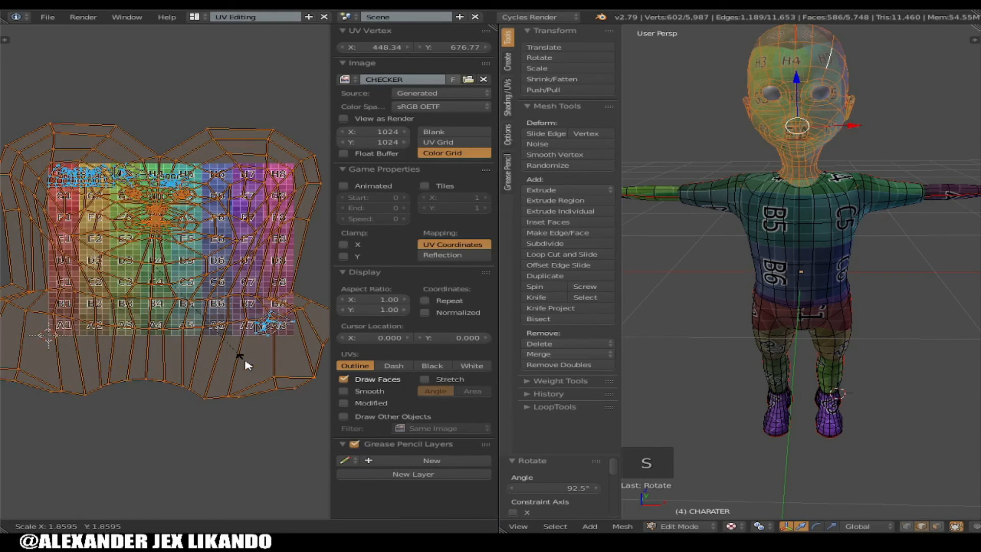
{"action": "left_click", "coordinate": [245, 365]}
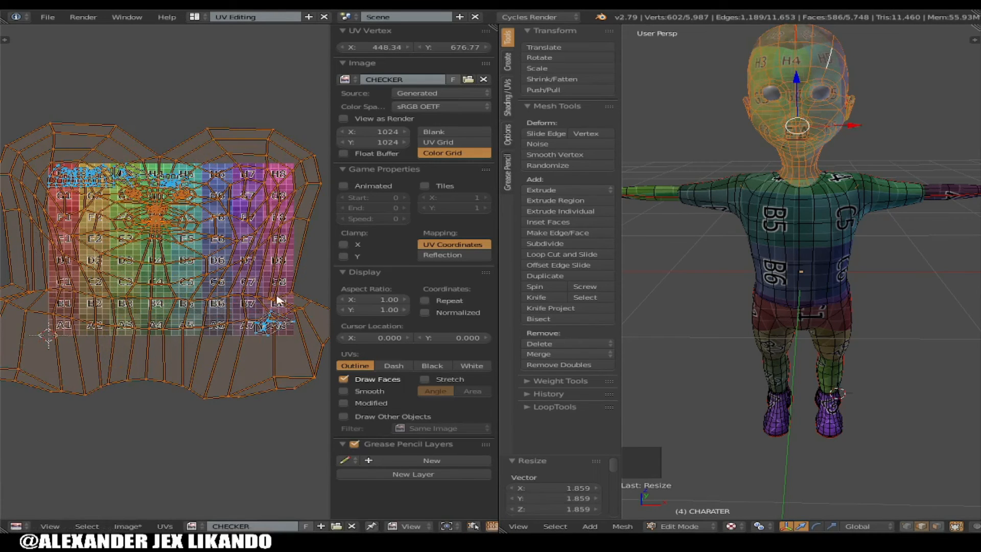
{"action": "key", "text": "r"}
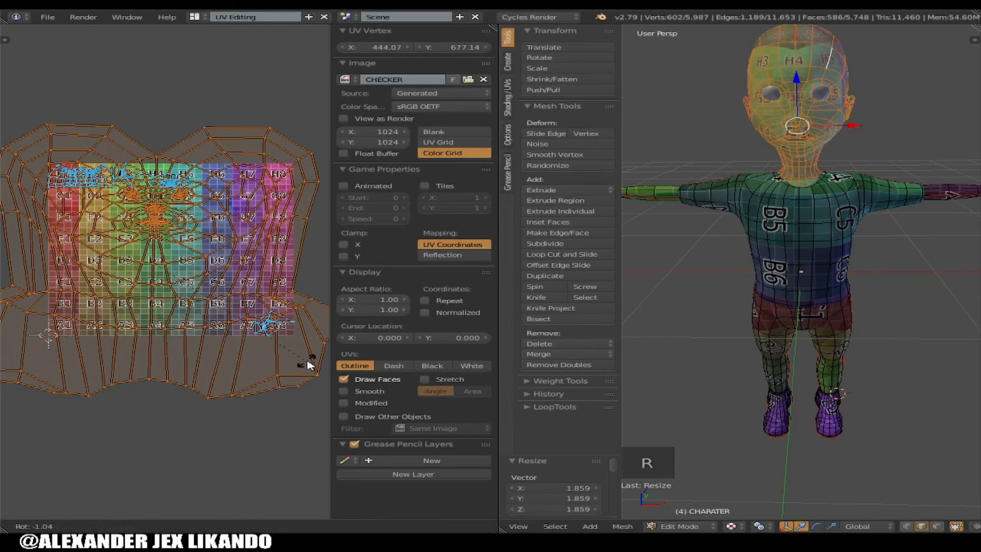
{"action": "left_click", "coordinate": [311, 363]}
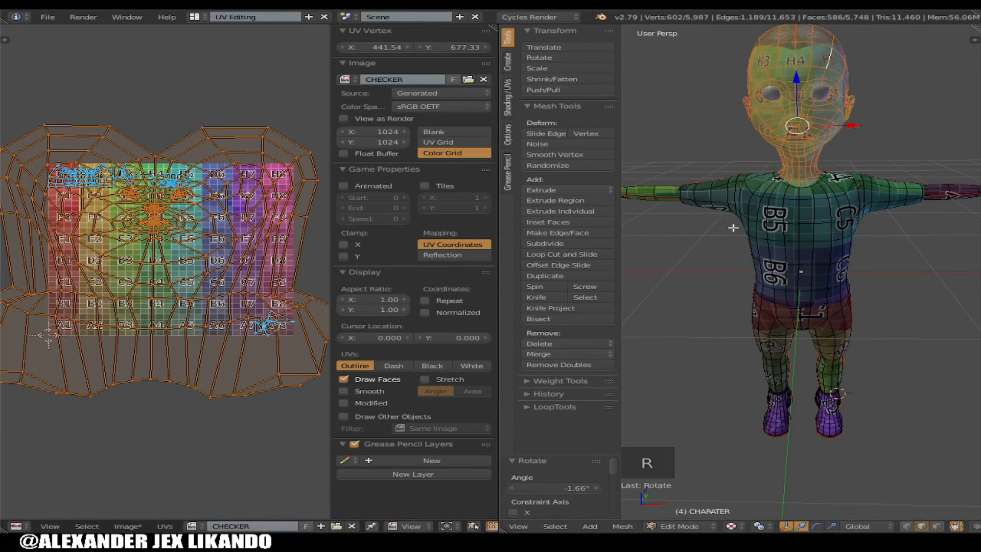
Select the horizontal edge loop around the middle of the neck and mark it as a seam
{"action": "scroll", "coordinate": [733, 228], "scroll_direction": "up", "scroll_amount": 1}
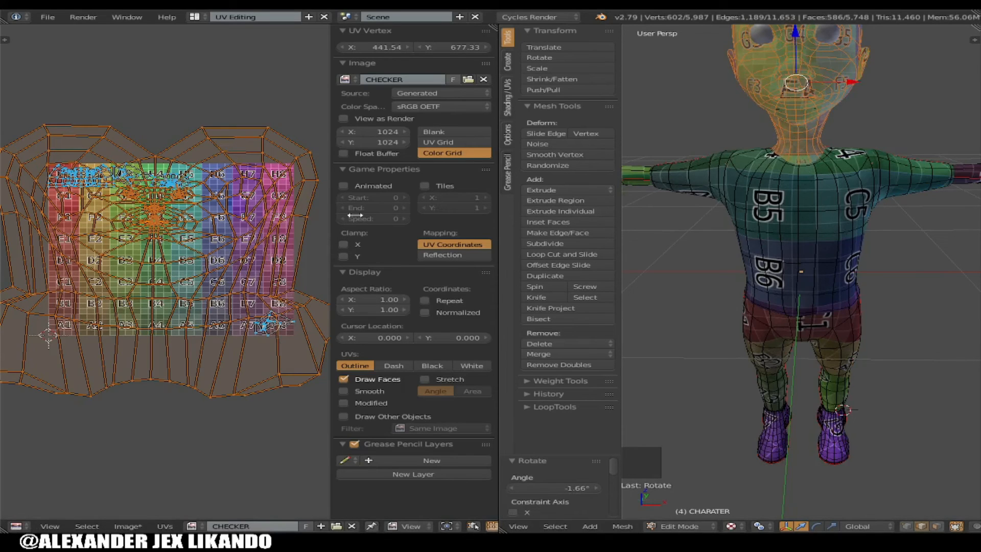
{"action": "right_click", "coordinate": [797, 141], "text": "alt"}
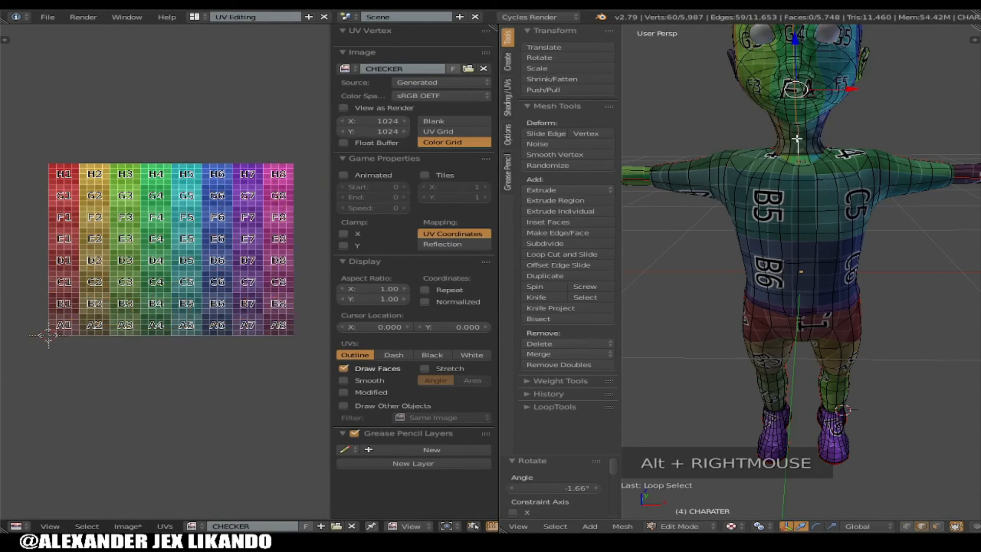
{"action": "right_click", "coordinate": [795, 138], "text": "alt"}
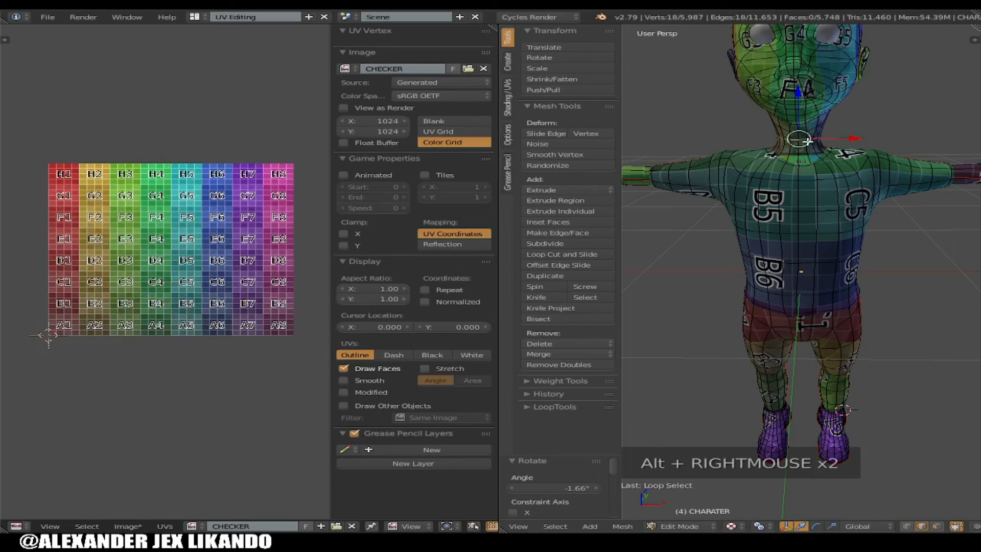
{"action": "key", "text": "ctrl+e"}
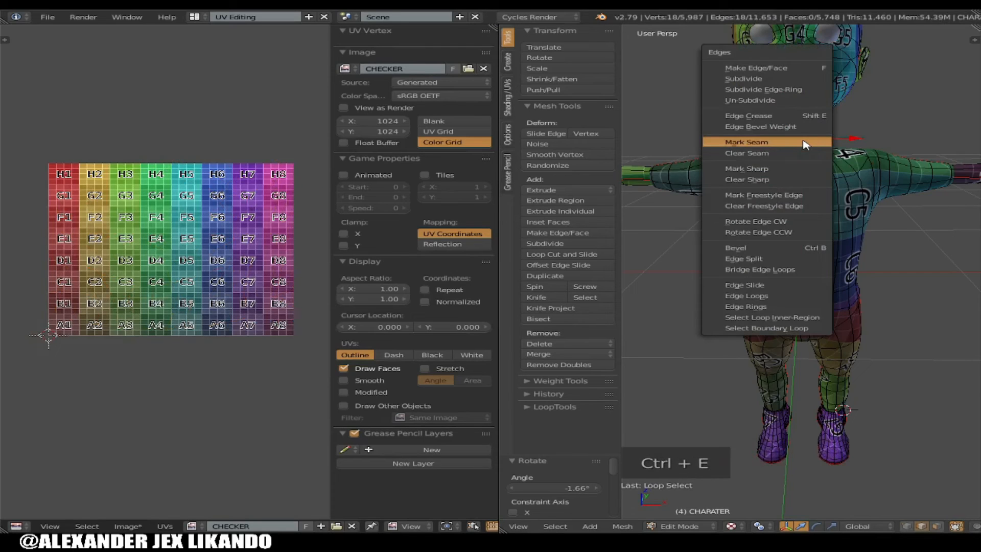
{"action": "left_click", "coordinate": [802, 140]}
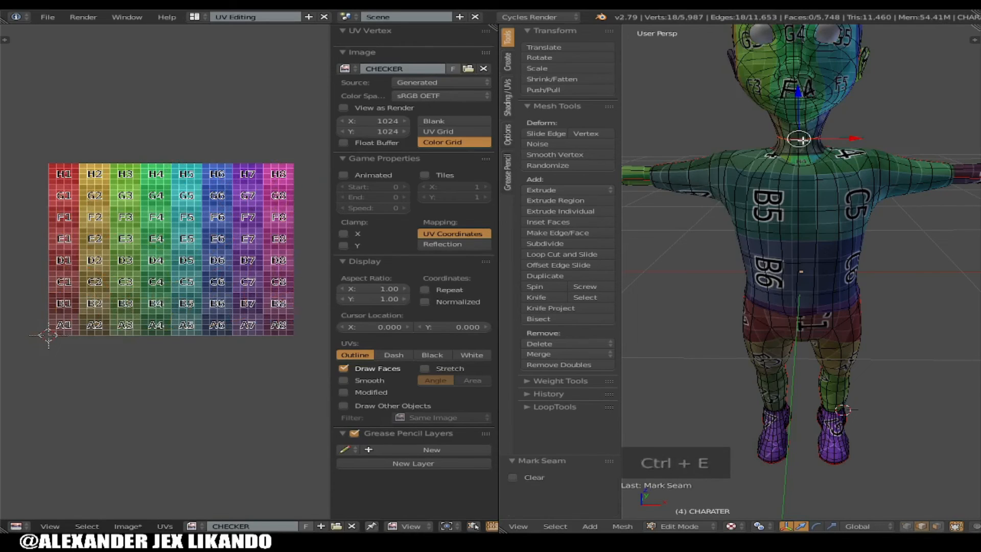
{"action": "right_click", "coordinate": [817, 100]}
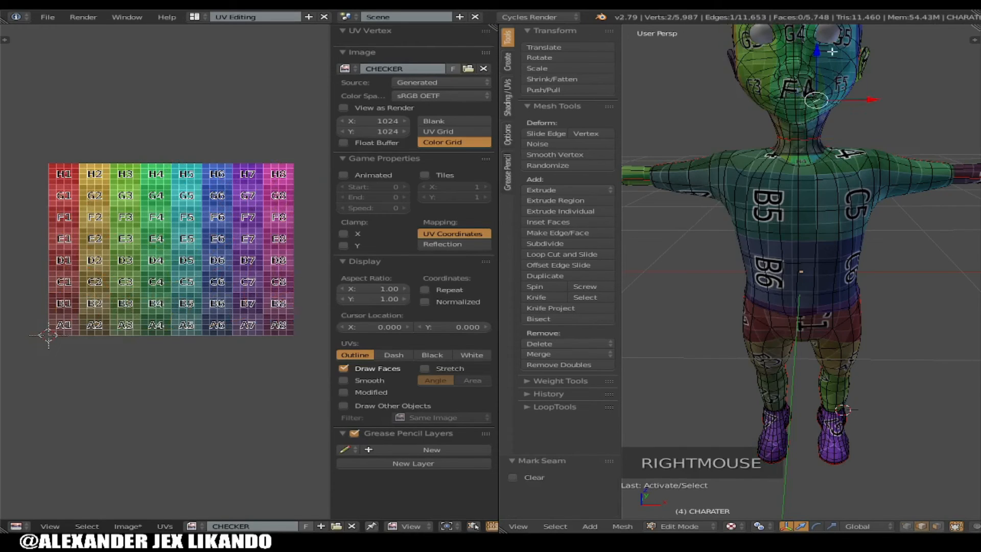
{"action": "right_click", "coordinate": [831, 83]}
{"action": "key", "text": "l"}
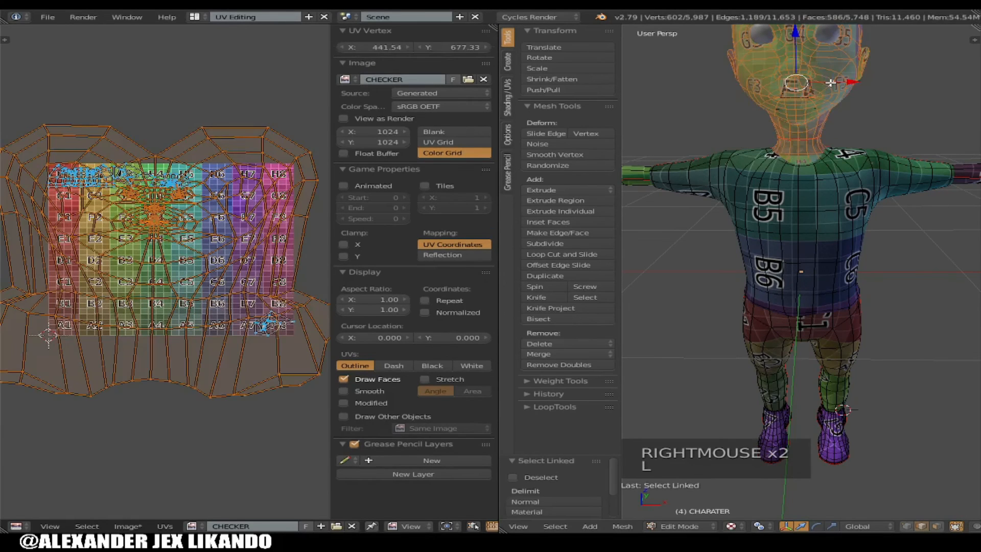
{"action": "key", "text": "u"}
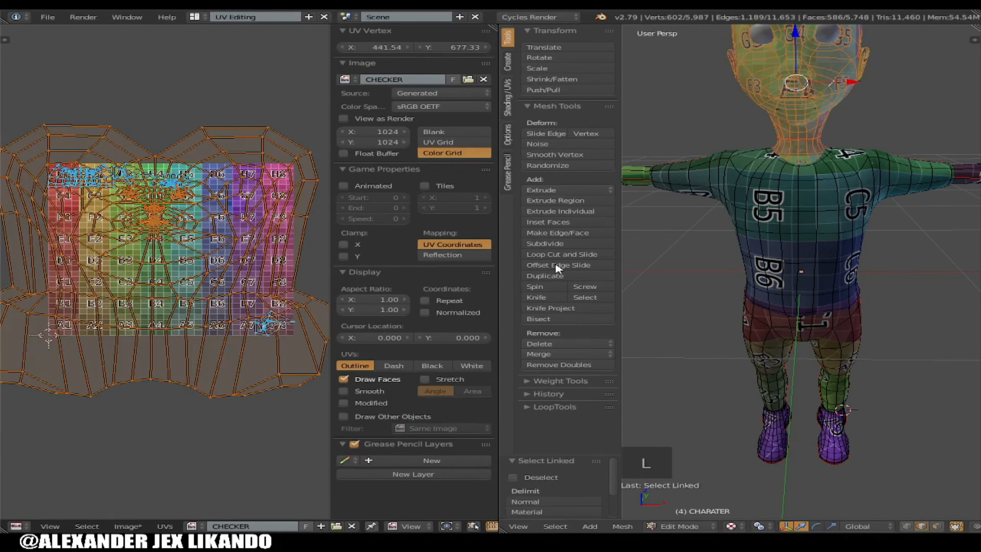
{"action": "right_click", "coordinate": [800, 142]}
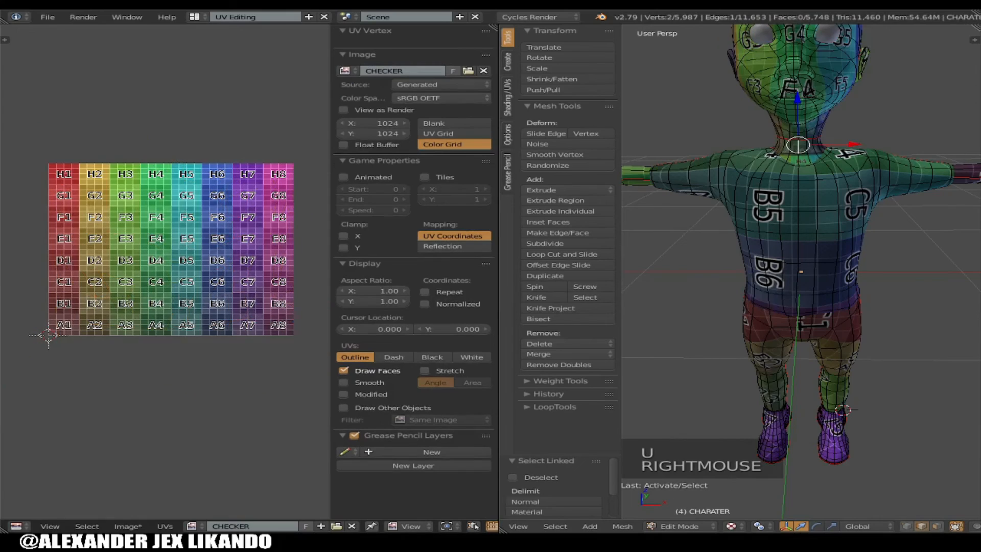
Switch to face selection and select all linked head faces above the neck seam
{"action": "left_click", "coordinate": [938, 529]}
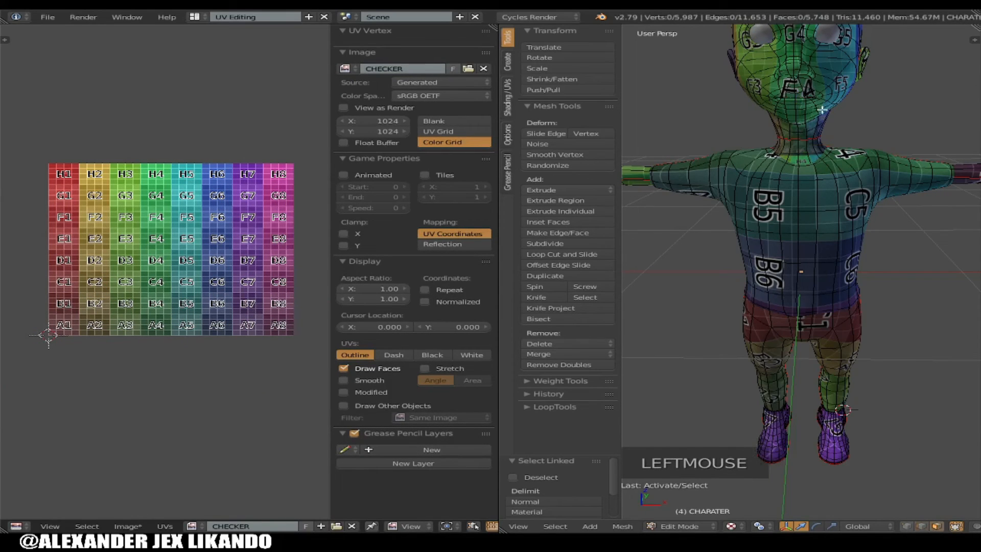
{"action": "left_click", "coordinate": [939, 526]}
{"action": "right_click", "coordinate": [813, 109]}
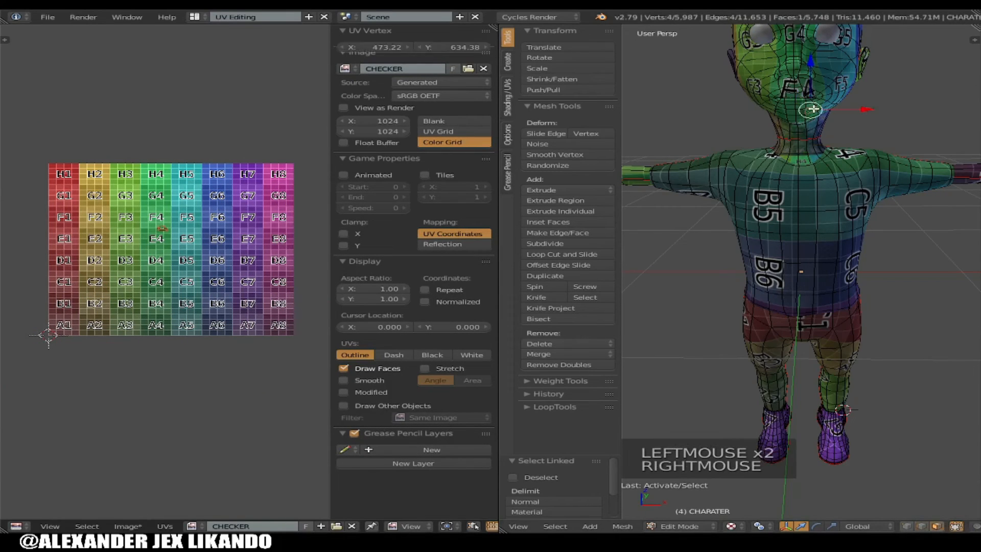
{"action": "key", "text": "l"}
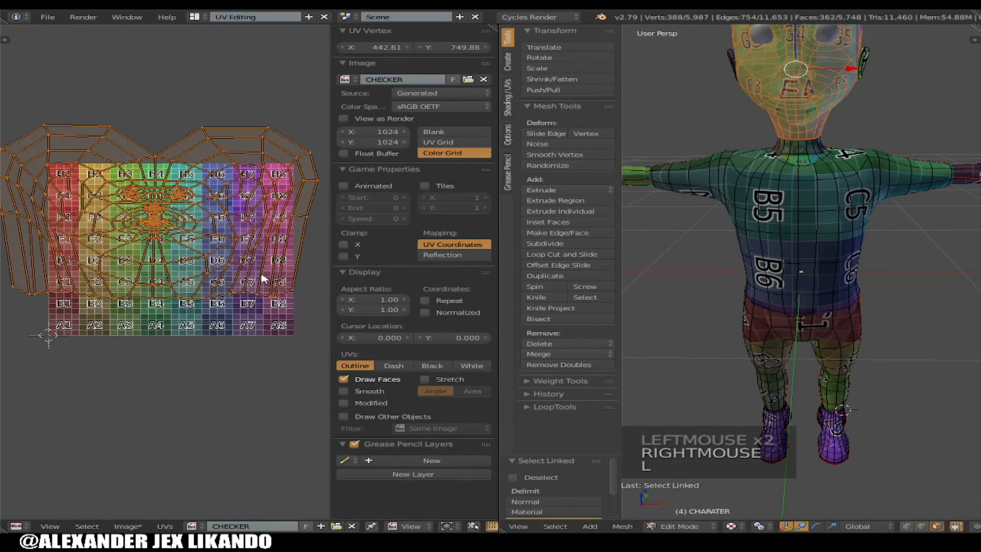
{"action": "key", "text": "u"}
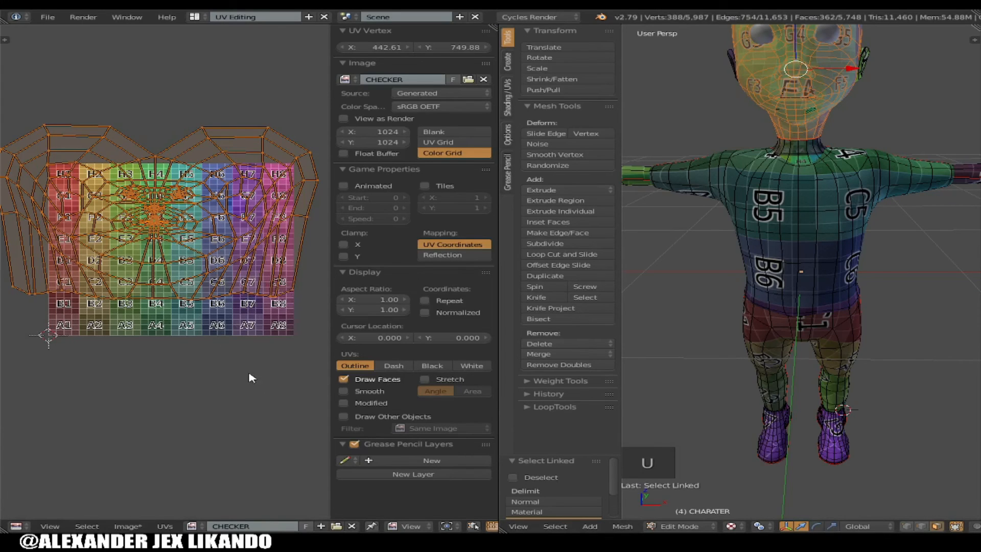
{"action": "key", "text": "u"}
Scale the head's UV island by 0.678, then enlarge it by about 1.42
{"action": "key", "text": "s"}
{"action": "left_click", "coordinate": [226, 326]}
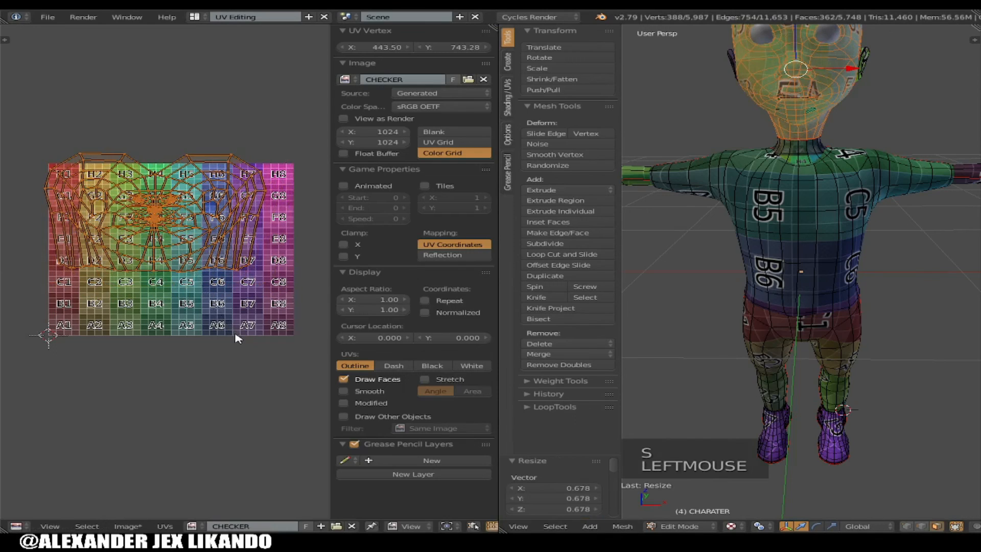
{"action": "key", "text": "s"}
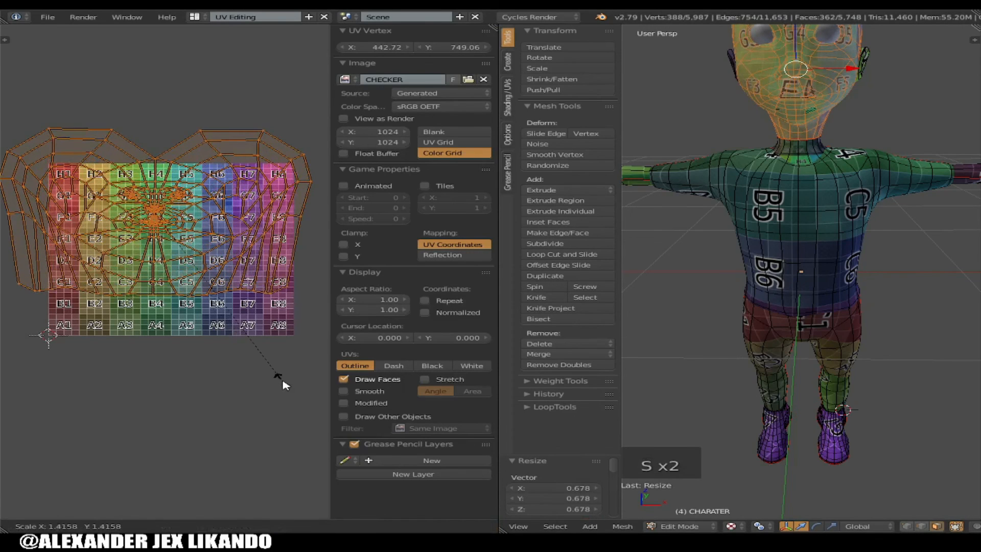
{"action": "left_click", "coordinate": [284, 383]}
Show the whole mesh's UVs, average the scale of the selected head island and repack it with island rotation turned off
{"action": "key", "text": "a"}
{"action": "key", "text": "a"}
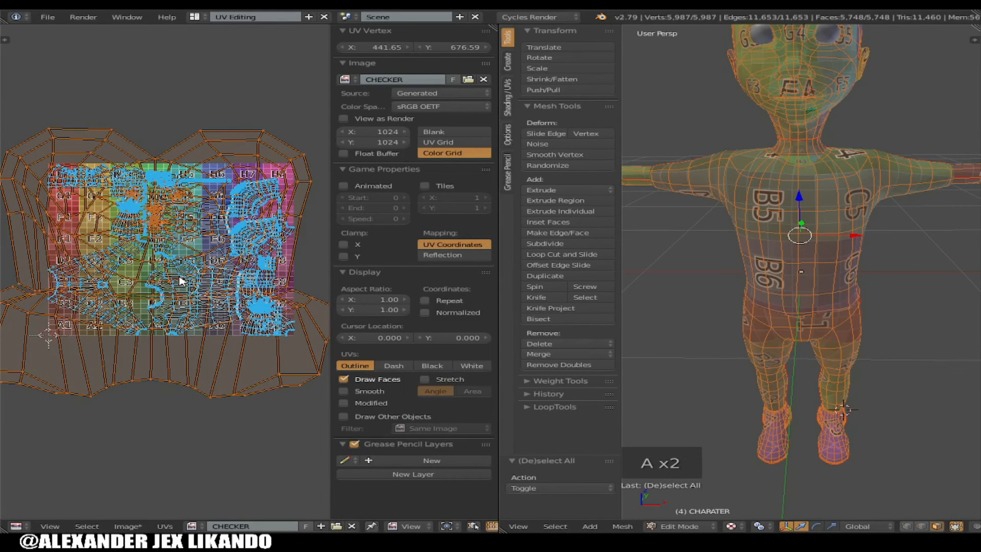
{"action": "key", "text": "ctrl+p"}
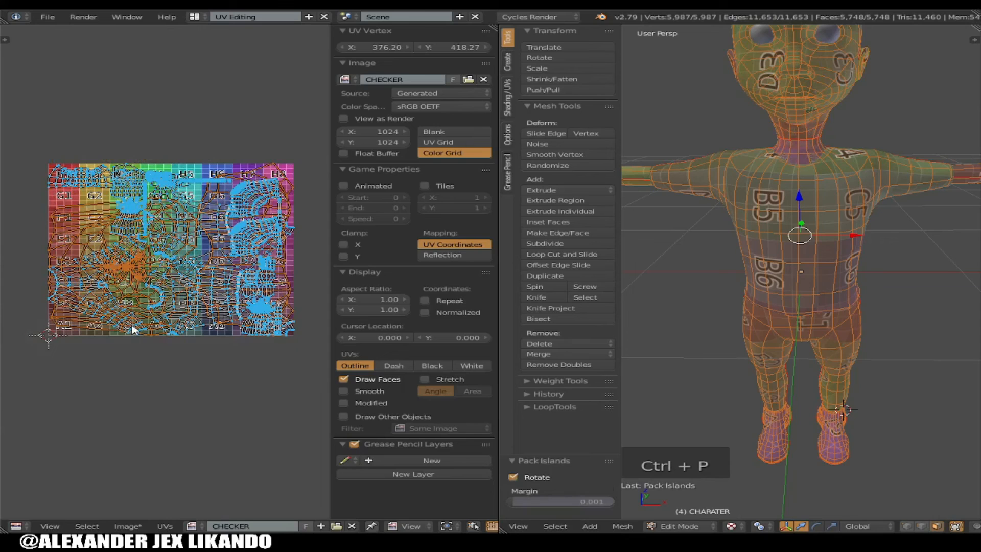
{"action": "key", "text": "ctrl+a"}
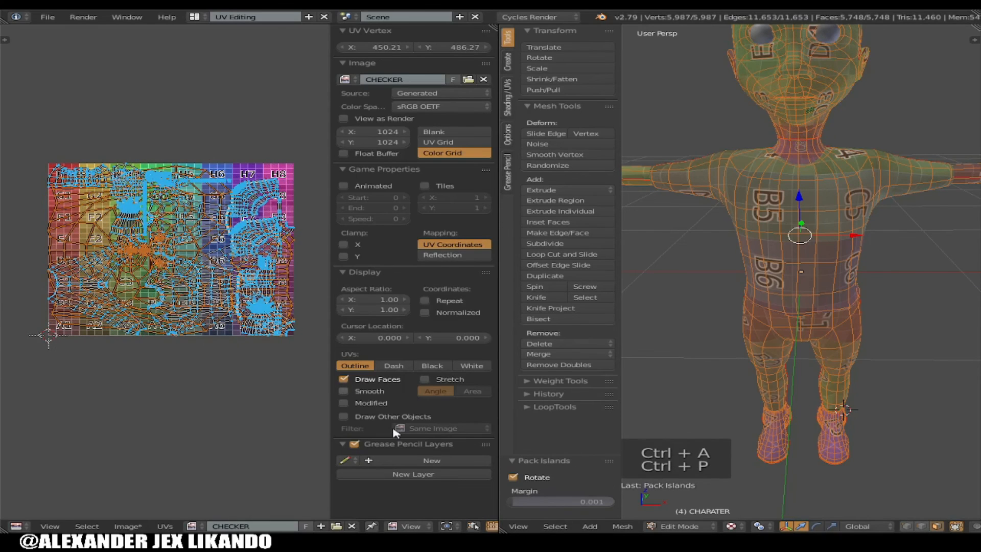
{"action": "left_click", "coordinate": [513, 476]}
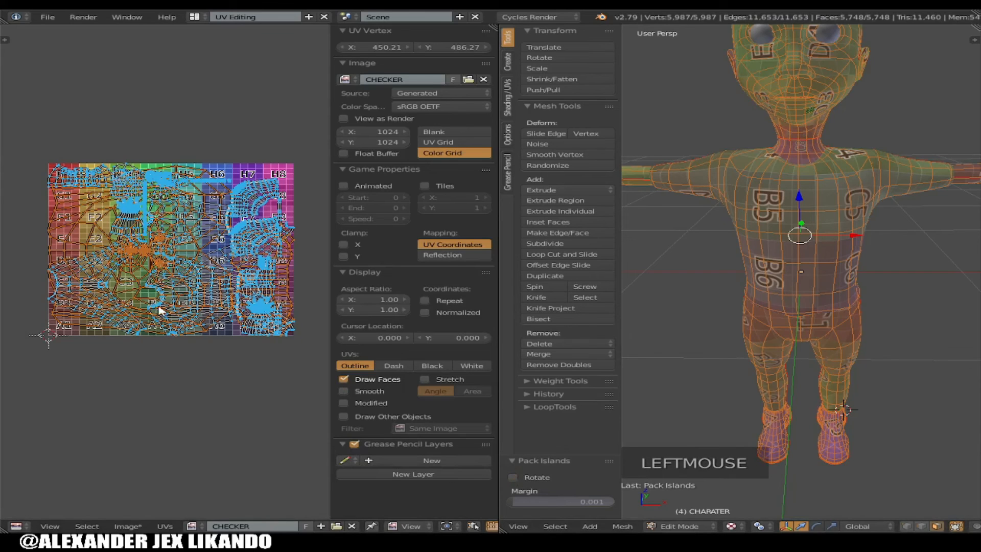
Select all linked head faces, rotate their UV island by -88.2°, move it by about 0.016, -0.209 and rotate it another -2.27°
{"action": "right_click", "coordinate": [837, 71]}
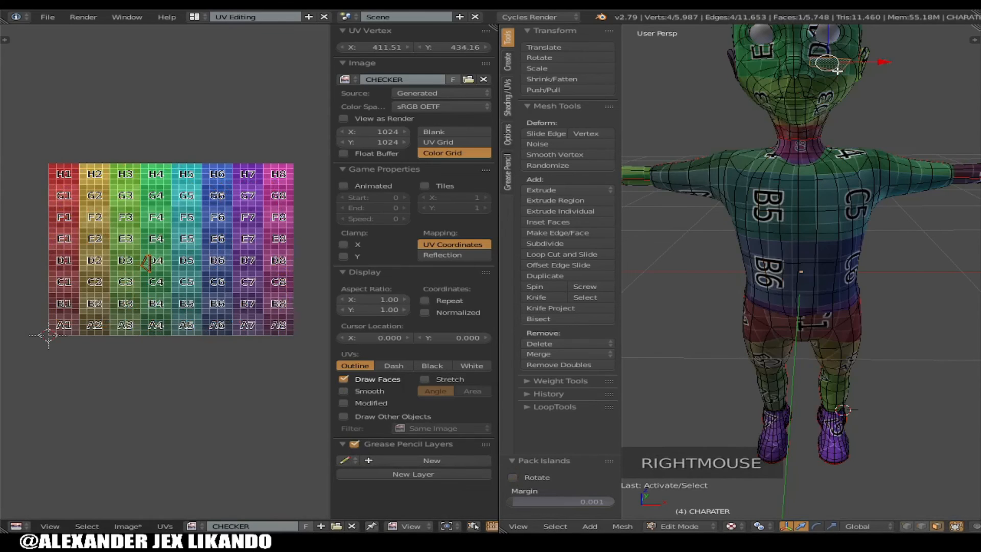
{"action": "key", "text": "l"}
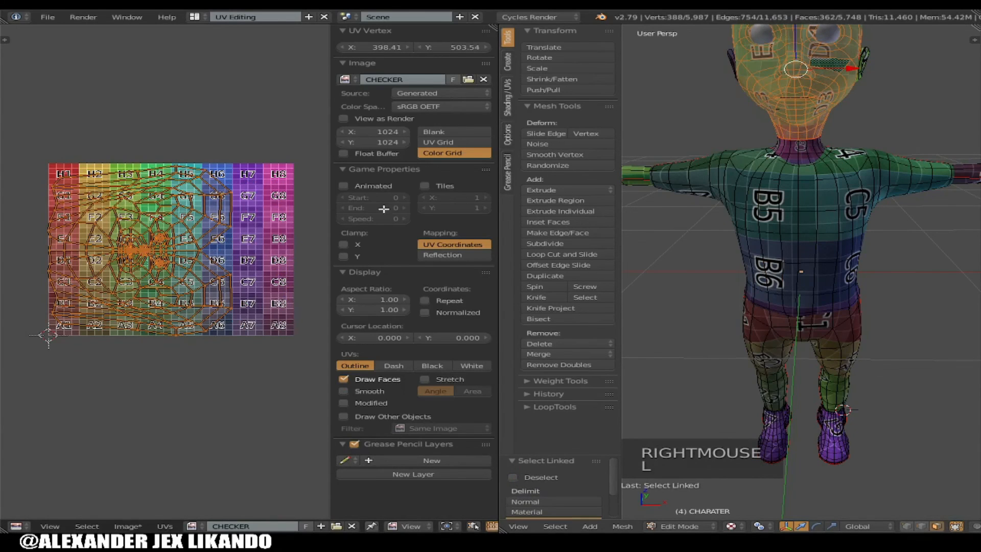
{"action": "key", "text": "r"}
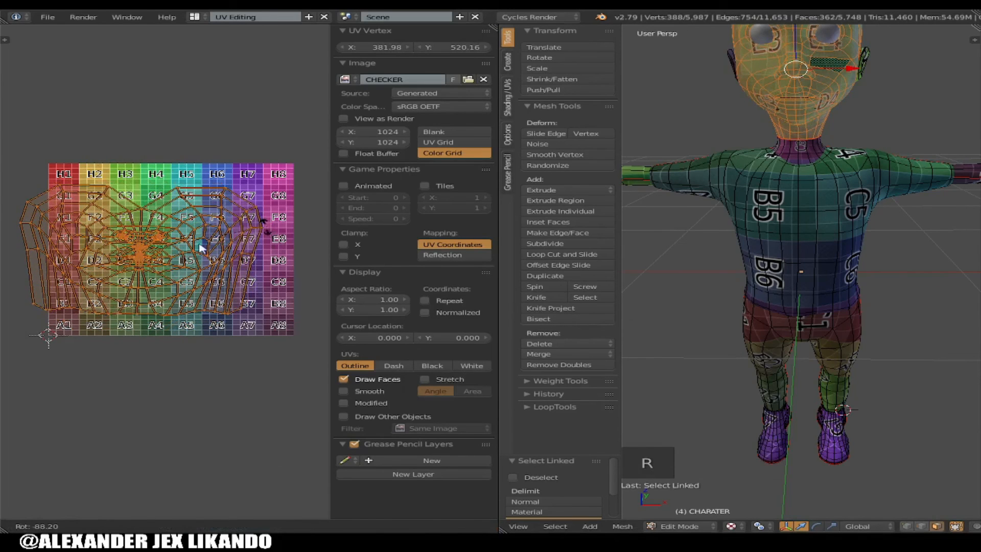
{"action": "left_click", "coordinate": [156, 258]}
{"action": "key", "text": "g"}
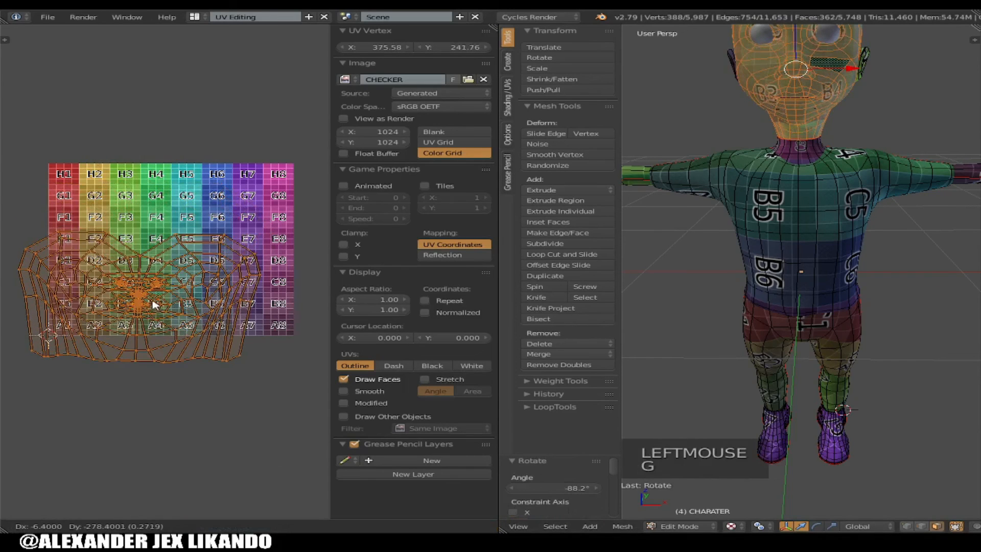
{"action": "left_click", "coordinate": [161, 292]}
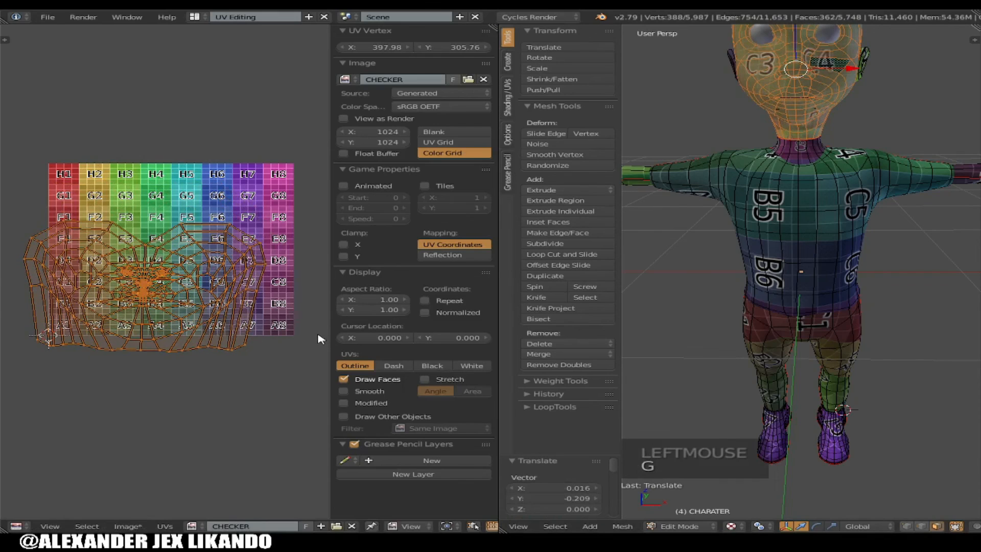
{"action": "key", "text": "r"}
{"action": "right_click", "coordinate": [317, 336]}
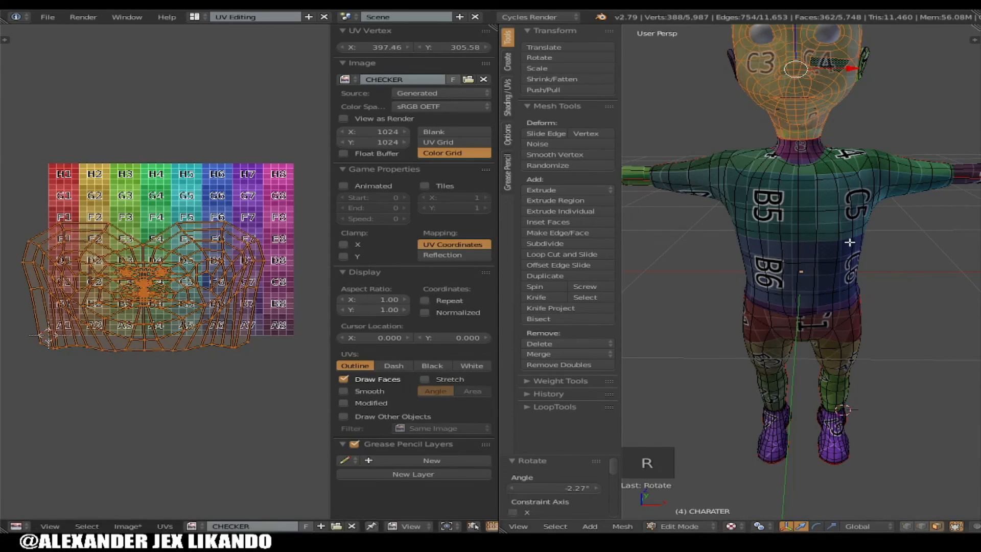
Select the whole character mesh to show the UV islands of every body part together
{"action": "key", "text": "a"}
{"action": "key", "text": "a"}
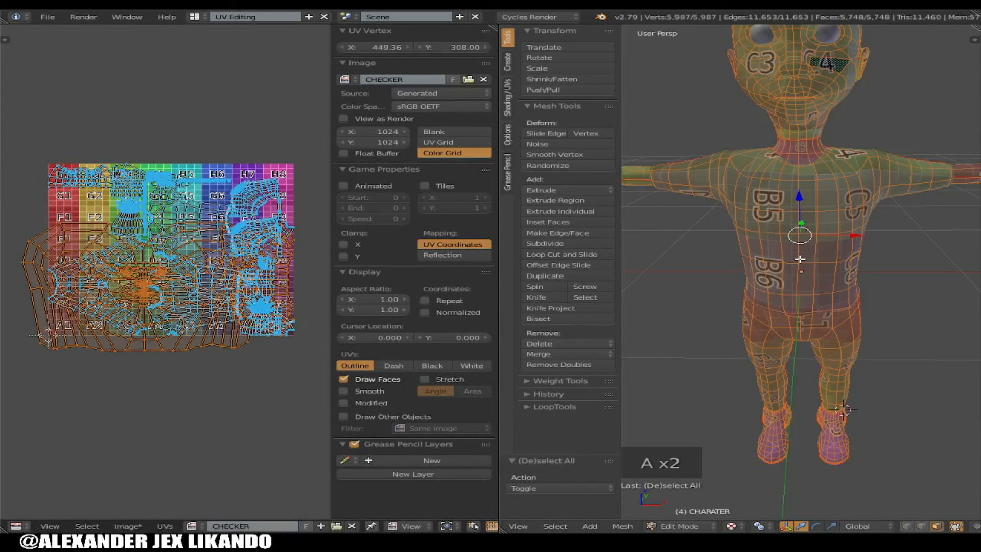
{"action": "key", "text": "ctrl+p"}
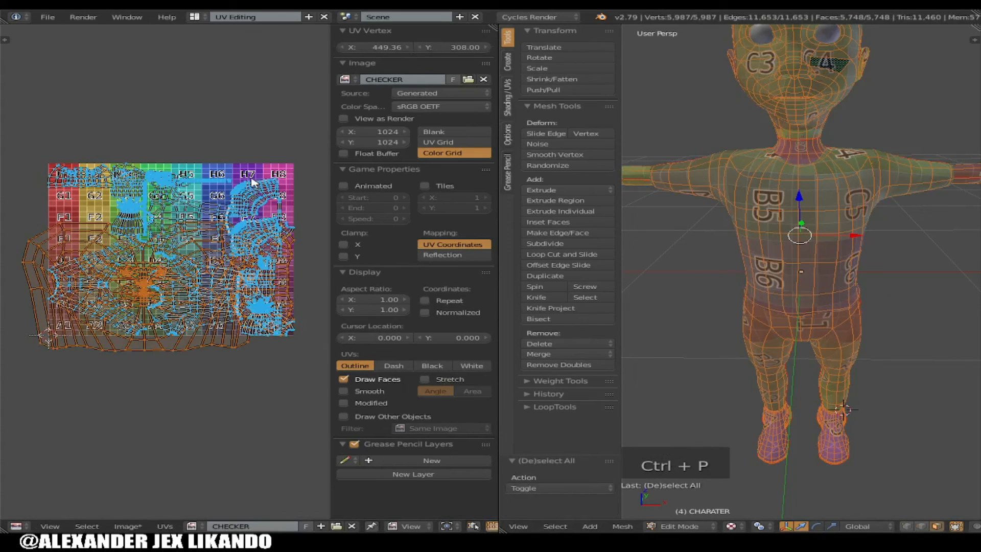
{"action": "key", "text": "s"}
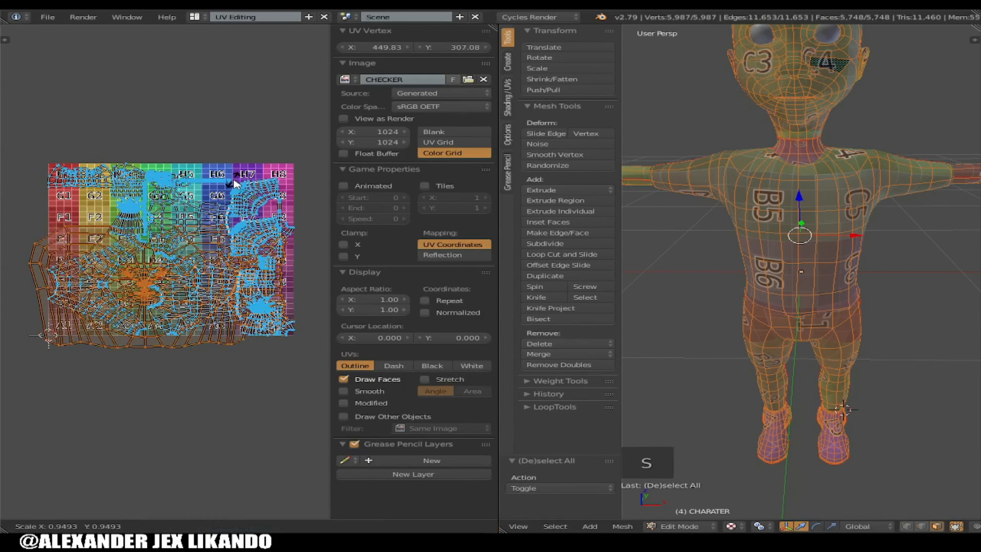
{"action": "right_click", "coordinate": [239, 200]}
{"action": "key", "text": "s"}
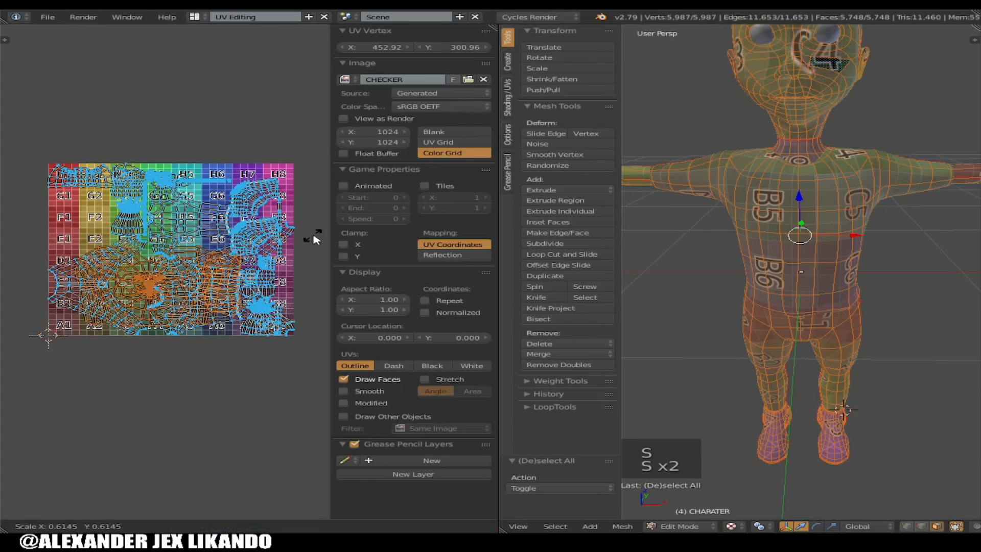
{"action": "right_click", "coordinate": [168, 222]}
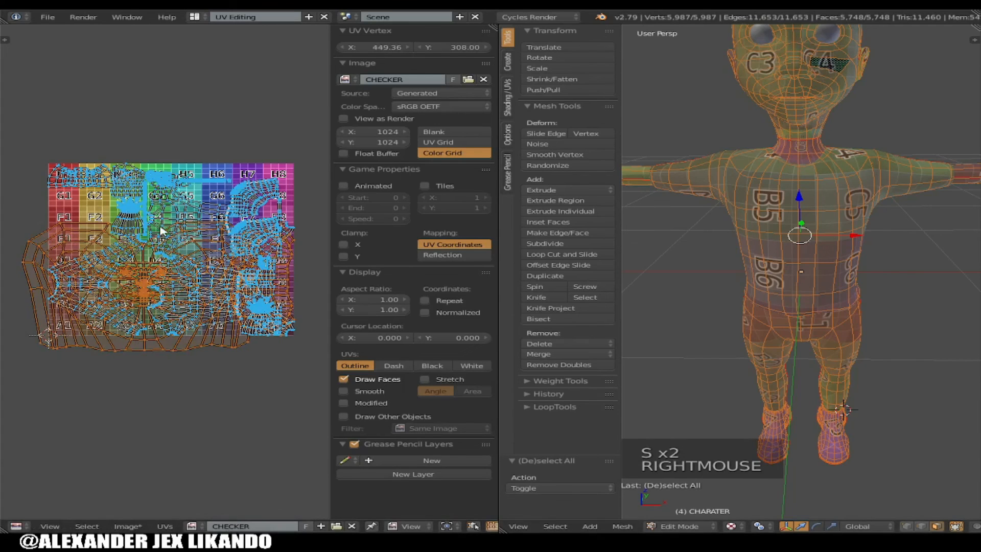
Select every UV island of the character and pack them into the checker image with a 0.001 margin and rotation off
{"action": "key", "text": "a"}
{"action": "scroll", "coordinate": [416, 274], "scroll_direction": "down", "scroll_amount": 1}
{"action": "key", "text": "a"}
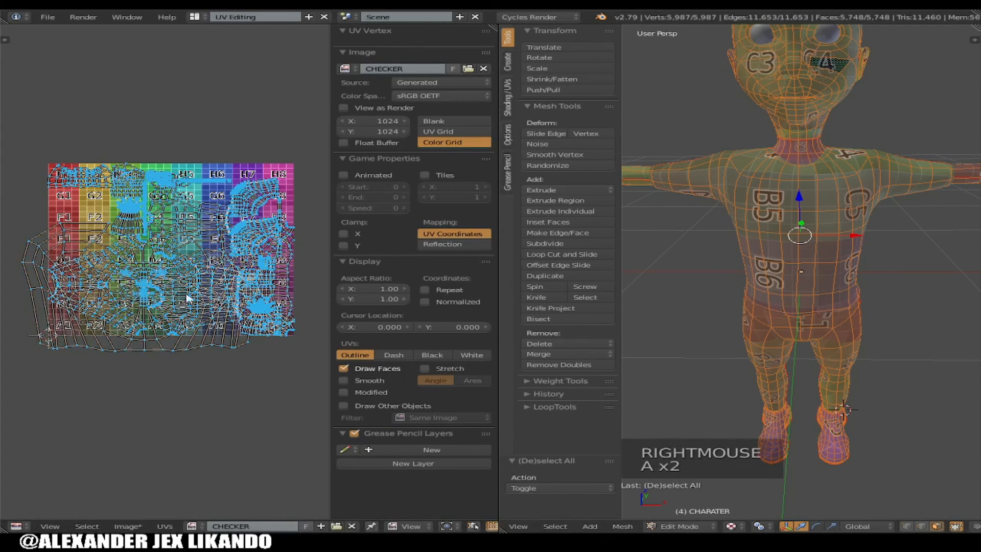
{"action": "key", "text": "a"}
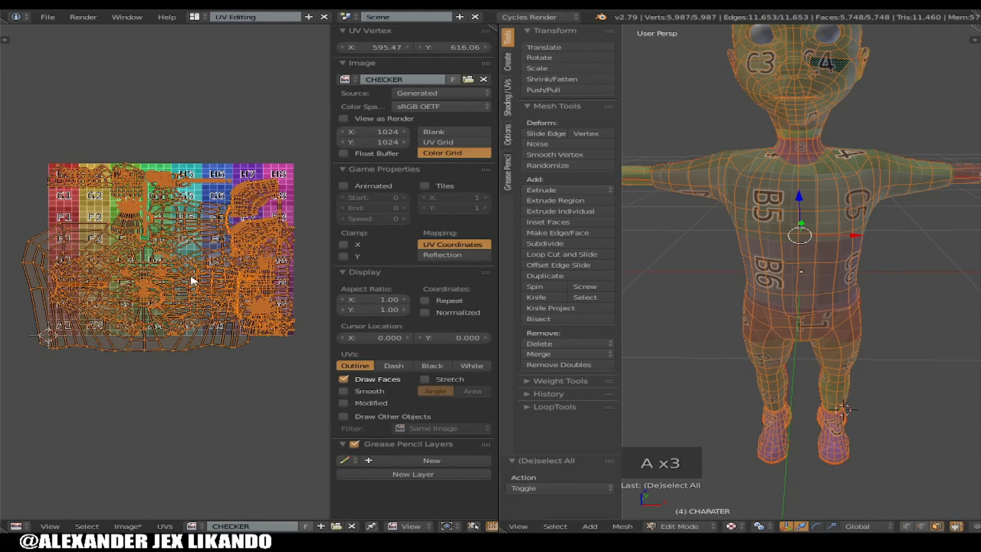
{"action": "key", "text": "ctrl+p"}
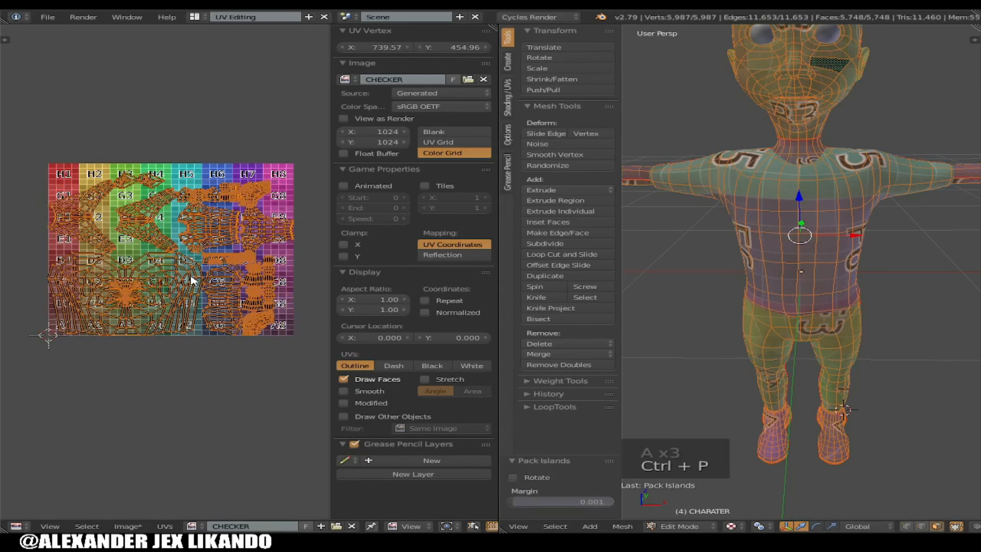
Examine the packed UV layout and the checker pattern on the character in Object Mode, ending back in Edit Mode
{"action": "scroll", "coordinate": [172, 248], "scroll_direction": "up", "scroll_amount": 3}
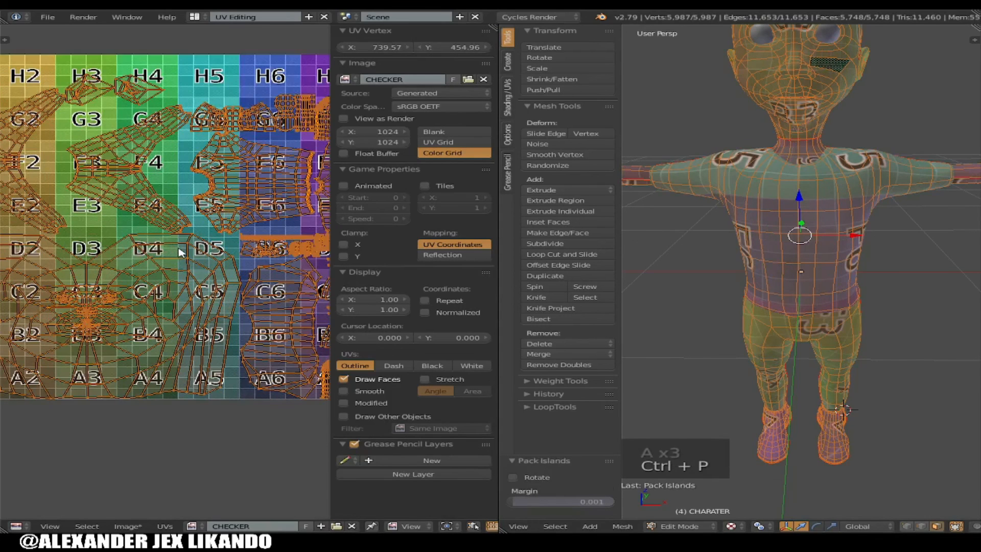
{"action": "scroll", "coordinate": [165, 269], "scroll_direction": "down", "scroll_amount": 1}
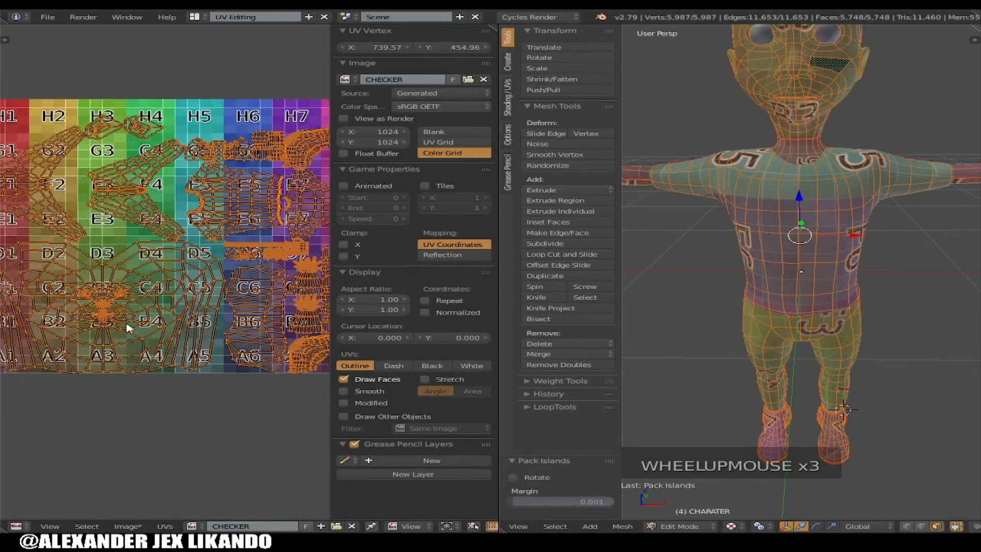
{"action": "scroll", "coordinate": [126, 327], "scroll_direction": "down", "scroll_amount": 1}
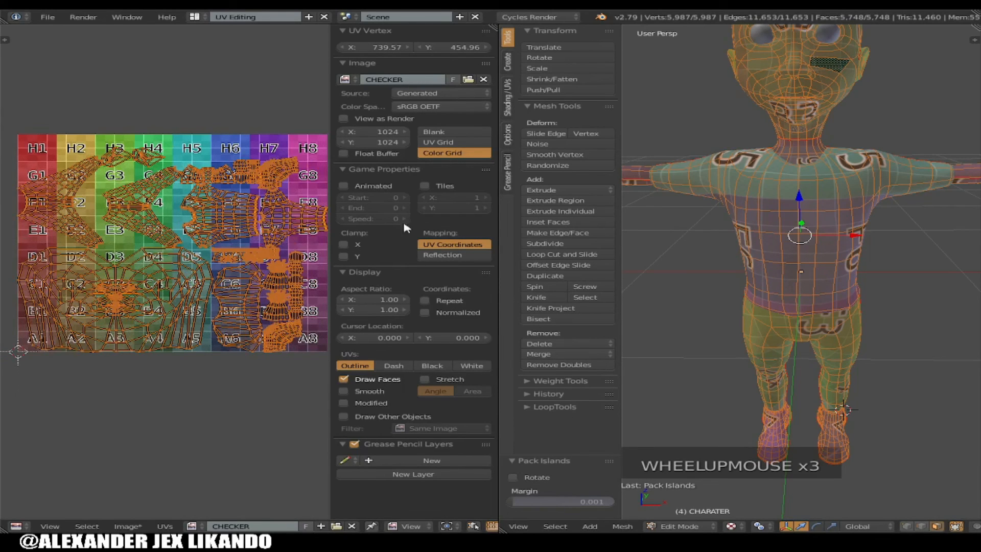
{"action": "key", "text": "Tab"}
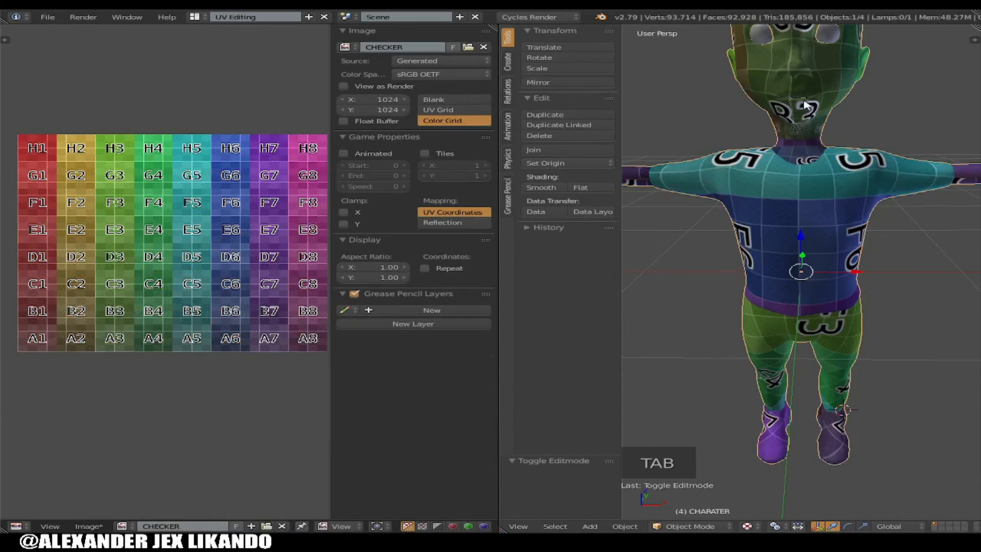
{"action": "scroll", "coordinate": [737, 138], "scroll_direction": "down", "scroll_amount": 1}
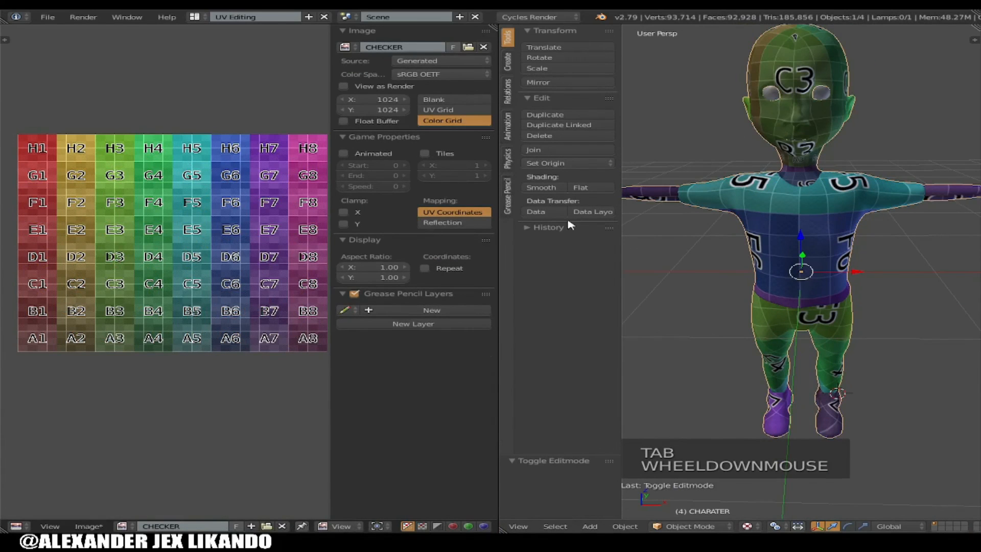
{"action": "scroll", "coordinate": [46, 245], "scroll_direction": "up", "scroll_amount": 1}
{"action": "key", "text": "Tab"}
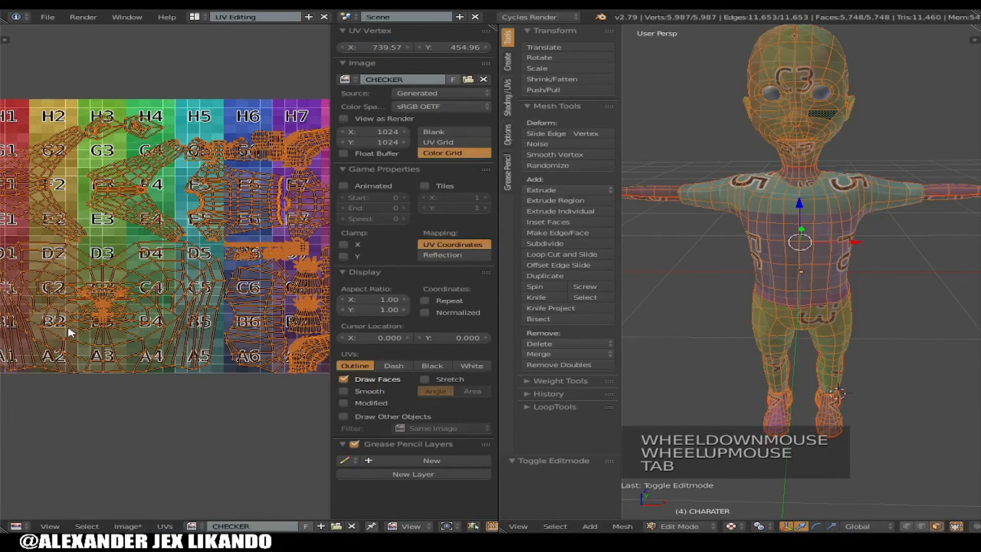
Select the linked head island in the UV layout and scale it up by 1.273
{"action": "scroll", "coordinate": [101, 315], "scroll_direction": "up", "scroll_amount": 1}
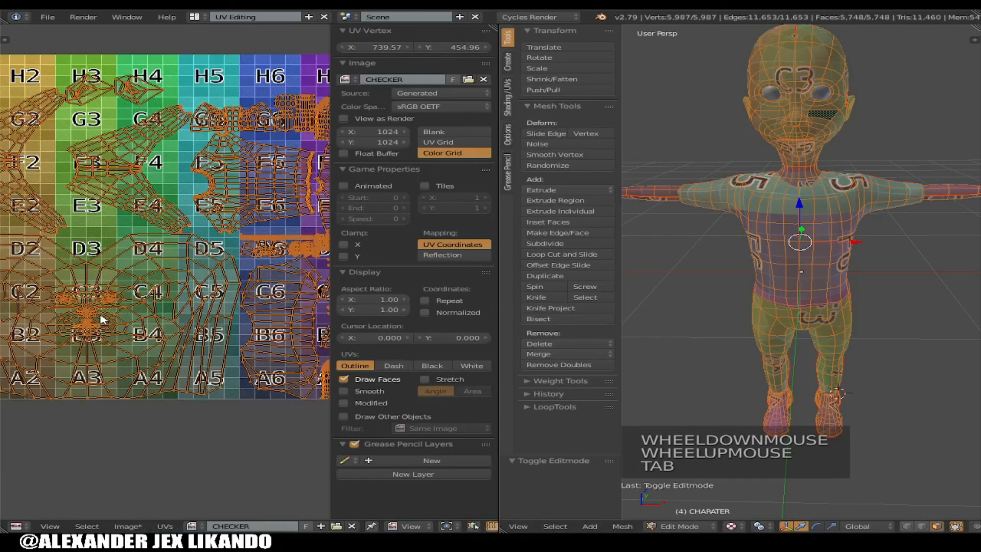
{"action": "right_click", "coordinate": [93, 314]}
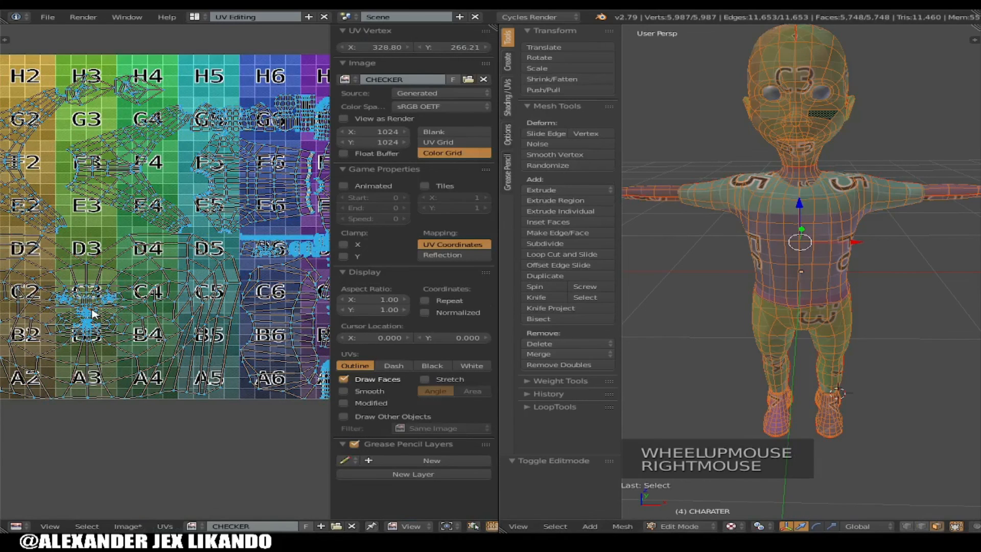
{"action": "key", "text": "l"}
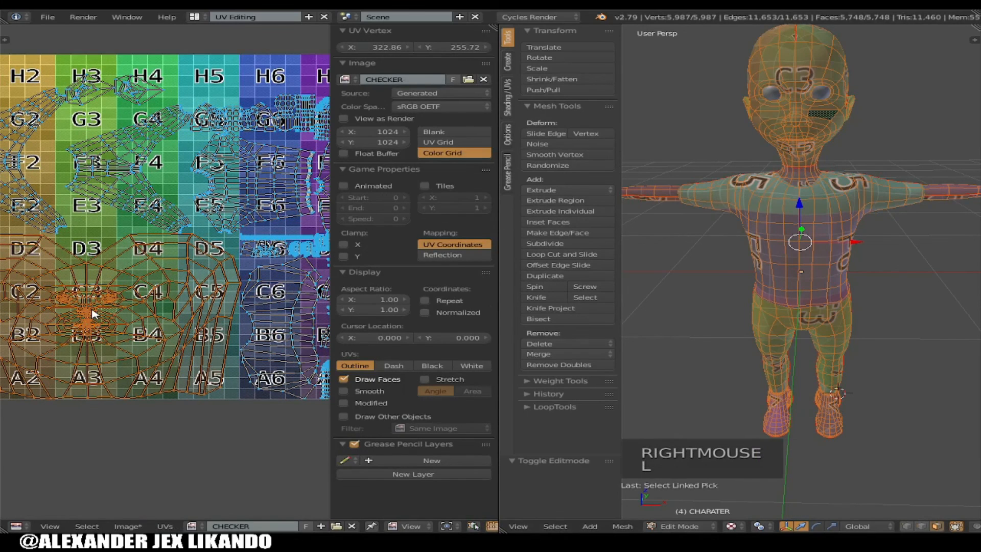
{"action": "key", "text": "s"}
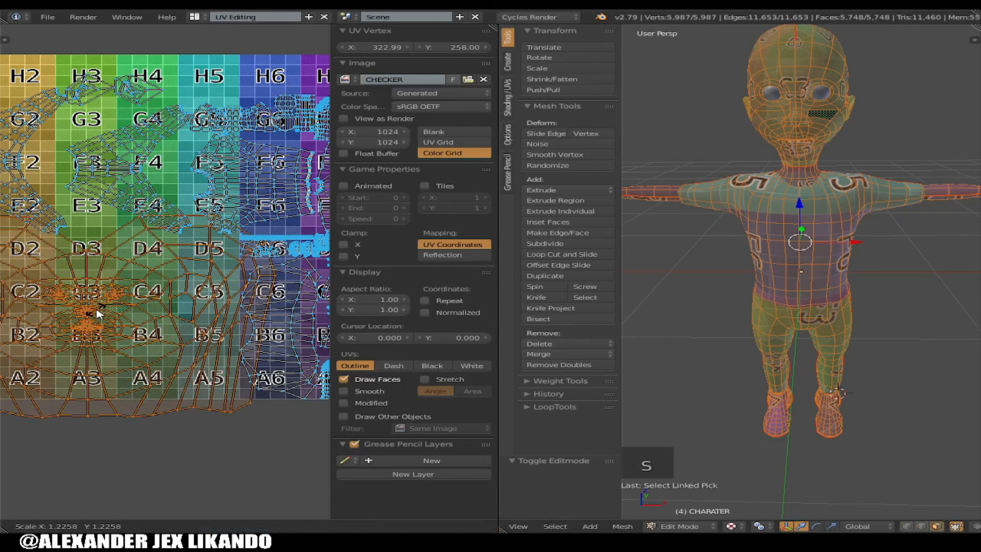
{"action": "left_click", "coordinate": [98, 313]}
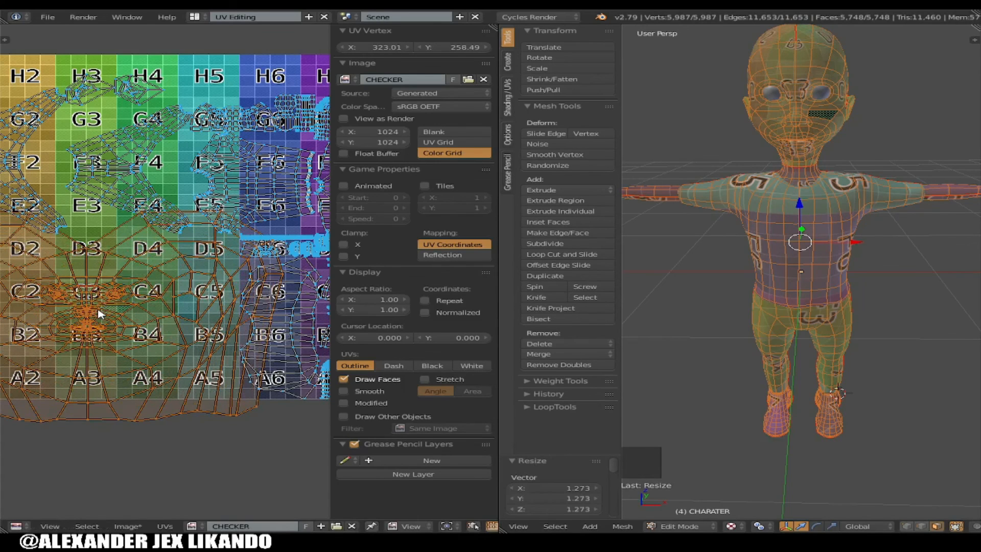
Select all UV islands again and repack them around the enlarged head island with a 0.001 margin
{"action": "scroll", "coordinate": [101, 314], "scroll_direction": "down", "scroll_amount": 2}
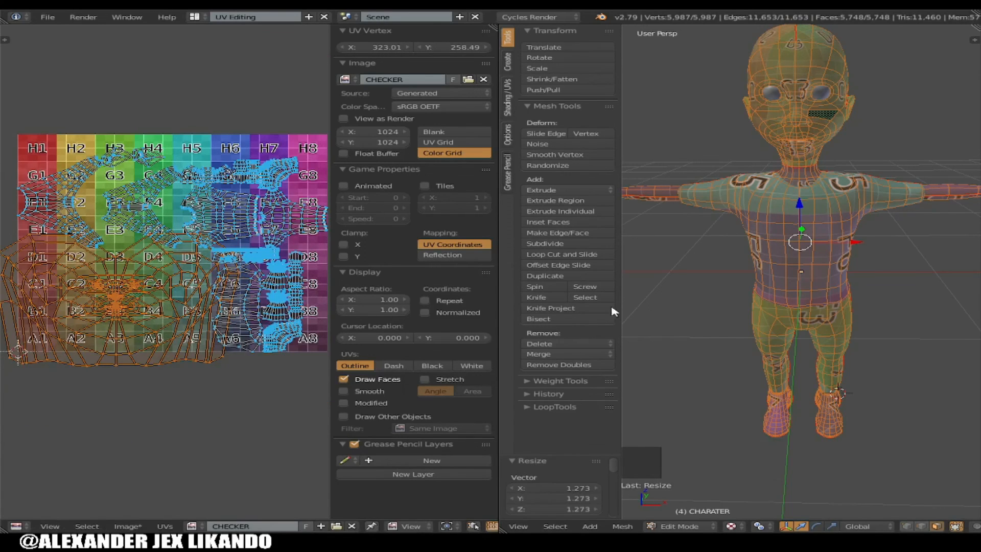
{"action": "key", "text": "a"}
{"action": "key", "text": "a"}
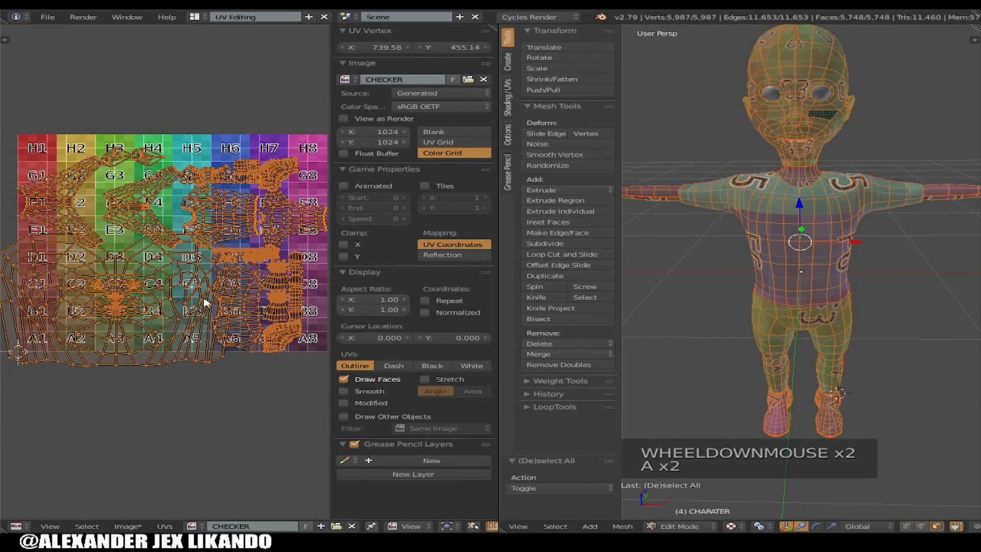
{"action": "key", "text": "ctrl+p"}
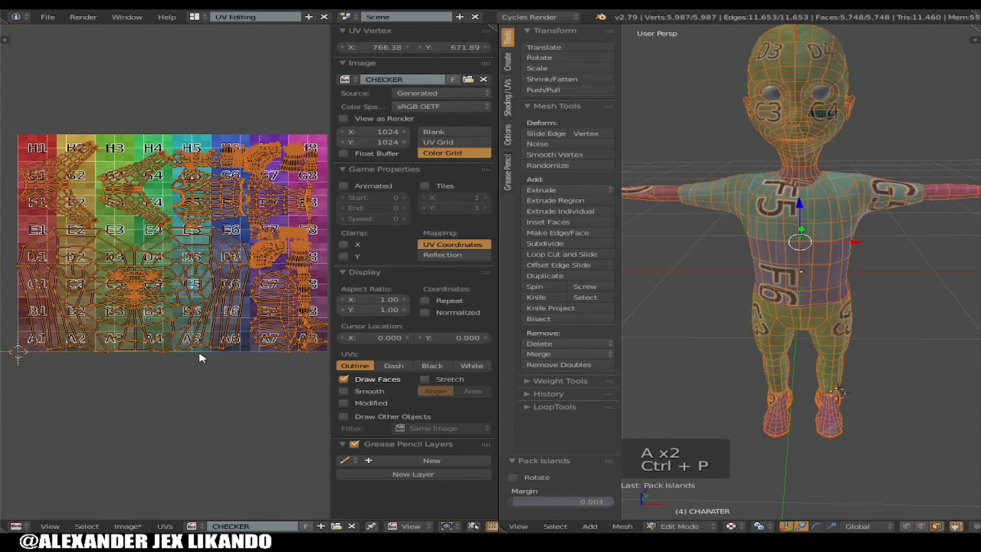
Leave Edit Mode and inspect the checker texture on the whole character from several sides
{"action": "key", "text": "Tab"}
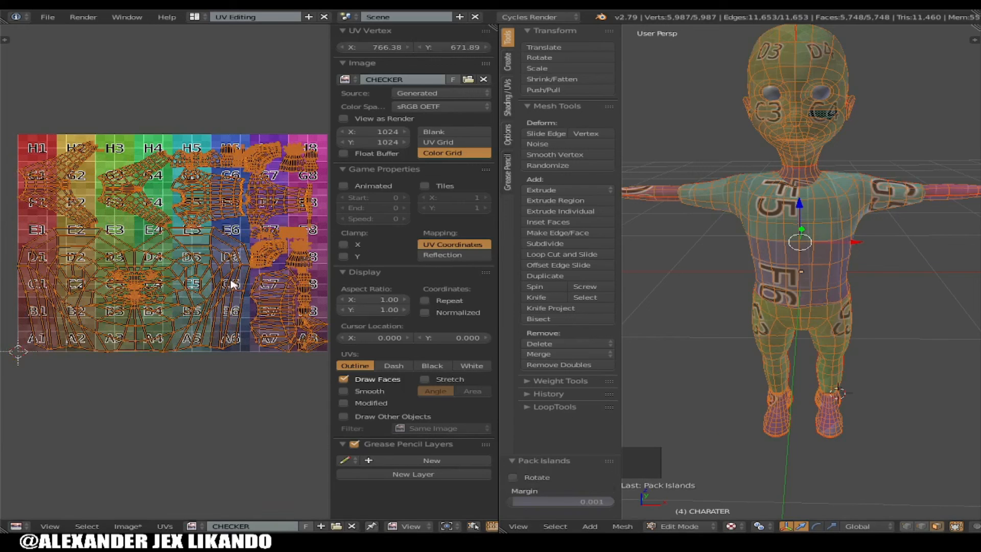
{"action": "middle_click_drag", "start_coordinate": [771, 249], "coordinate": [891, 304]}
{"action": "scroll", "coordinate": [878, 306], "scroll_direction": "down", "scroll_amount": 4}
{"action": "middle_click_drag", "start_coordinate": [969, 313], "coordinate": [785, 269]}
{"action": "scroll", "coordinate": [788, 296], "scroll_direction": "up", "scroll_amount": 3}
{"action": "middle_click_drag", "start_coordinate": [830, 318], "coordinate": [730, 288]}
{"action": "scroll", "coordinate": [774, 291], "scroll_direction": "down", "scroll_amount": 2}
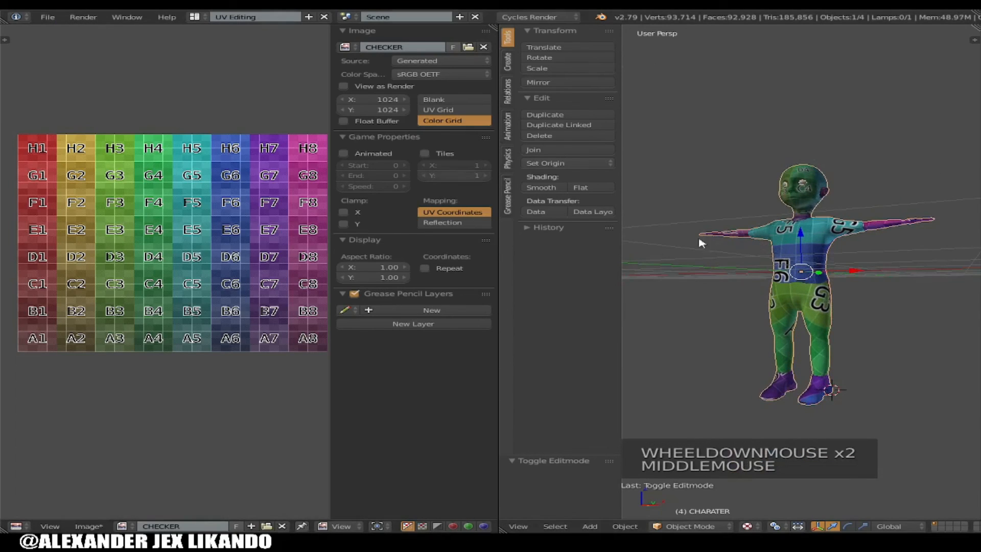
Switch to the Default screen layout and save the current file
{"action": "left_click", "coordinate": [194, 17]}
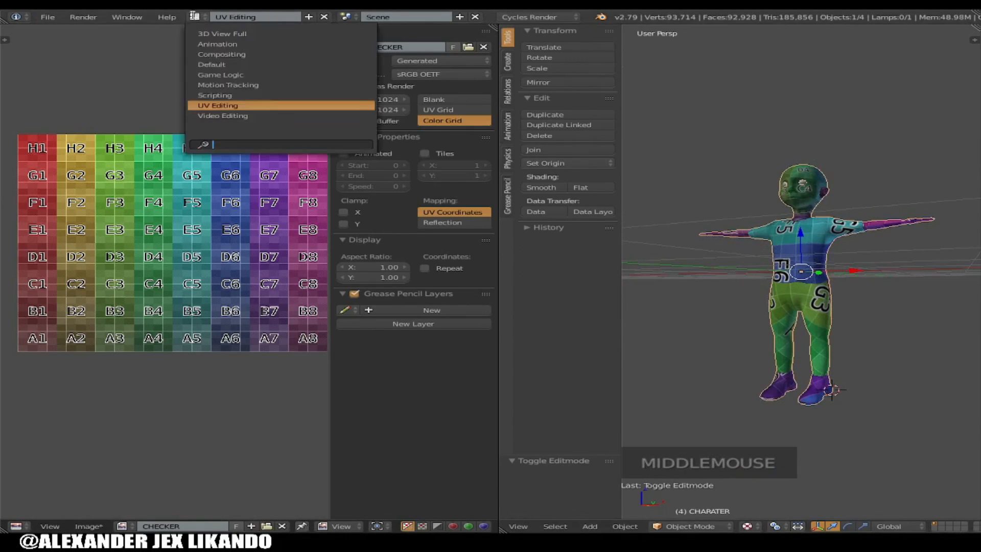
{"action": "left_click", "coordinate": [225, 64]}
{"action": "scroll", "coordinate": [438, 227], "scroll_direction": "down", "scroll_amount": 1}
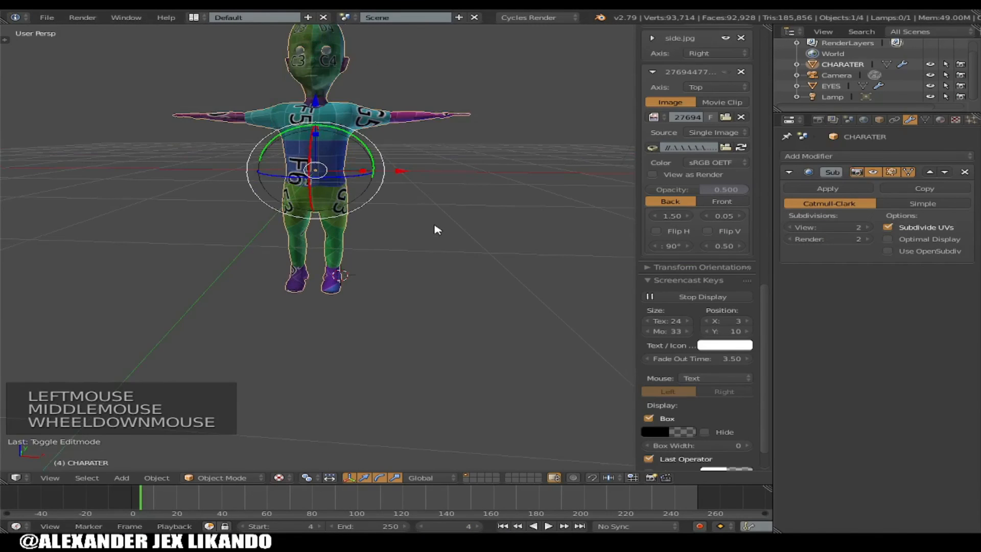
{"action": "scroll", "coordinate": [416, 207], "scroll_direction": "down", "scroll_amount": 1}
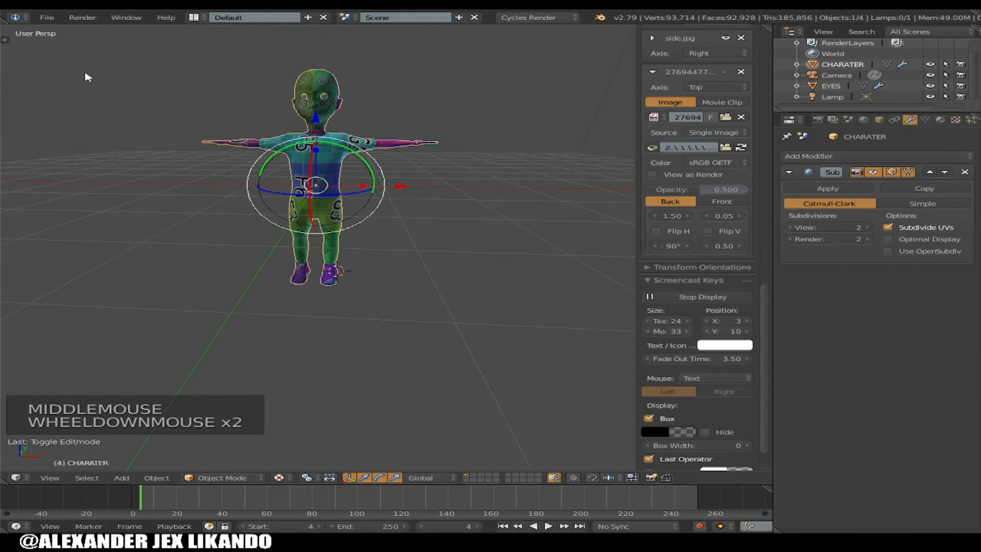
{"action": "middle_click_drag", "start_coordinate": [252, 285], "coordinate": [353, 273]}
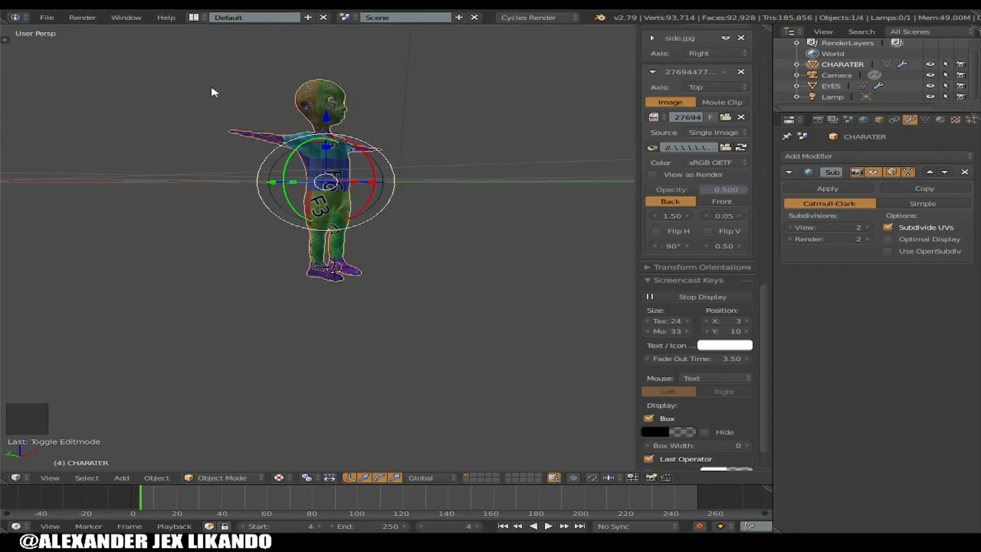
{"action": "left_click", "coordinate": [47, 17]}
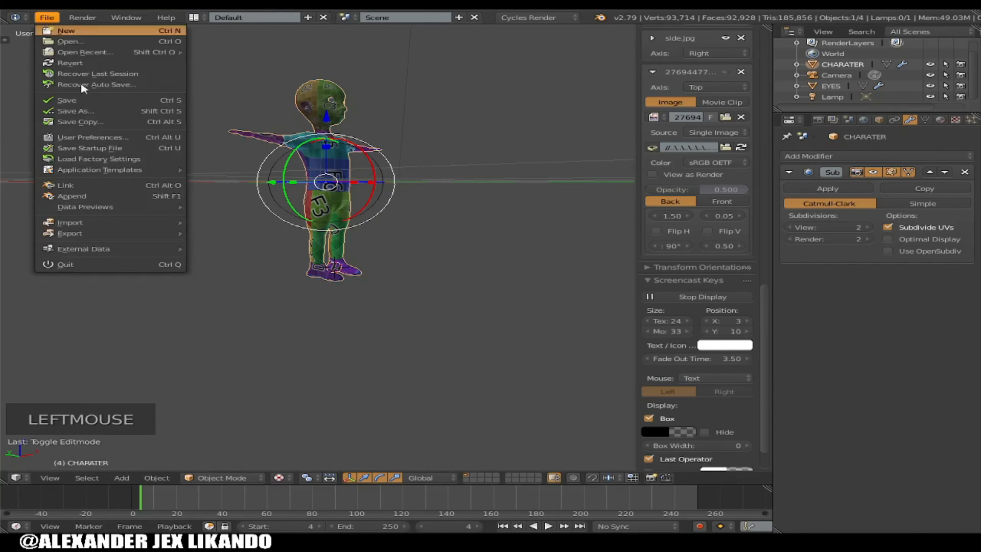
{"action": "left_click", "coordinate": [85, 100]}
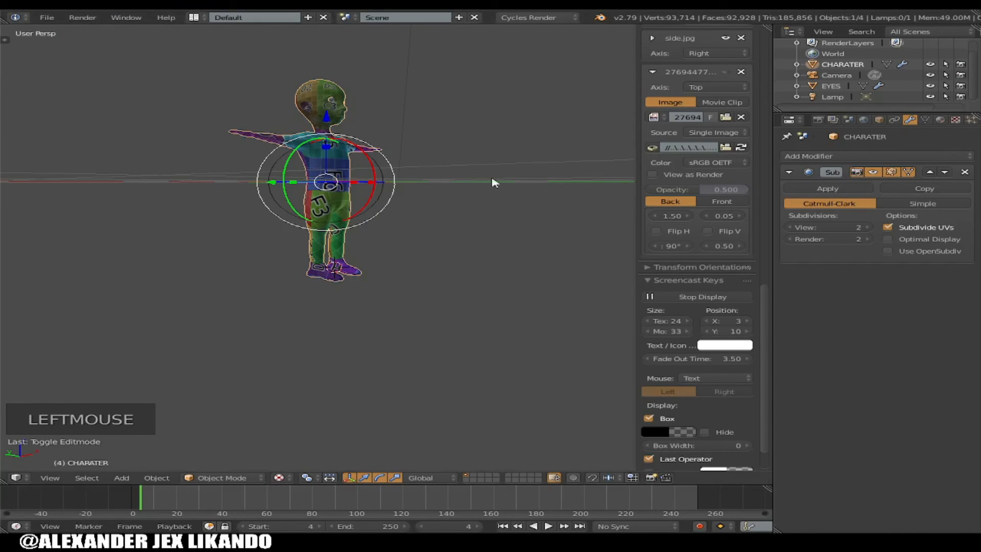